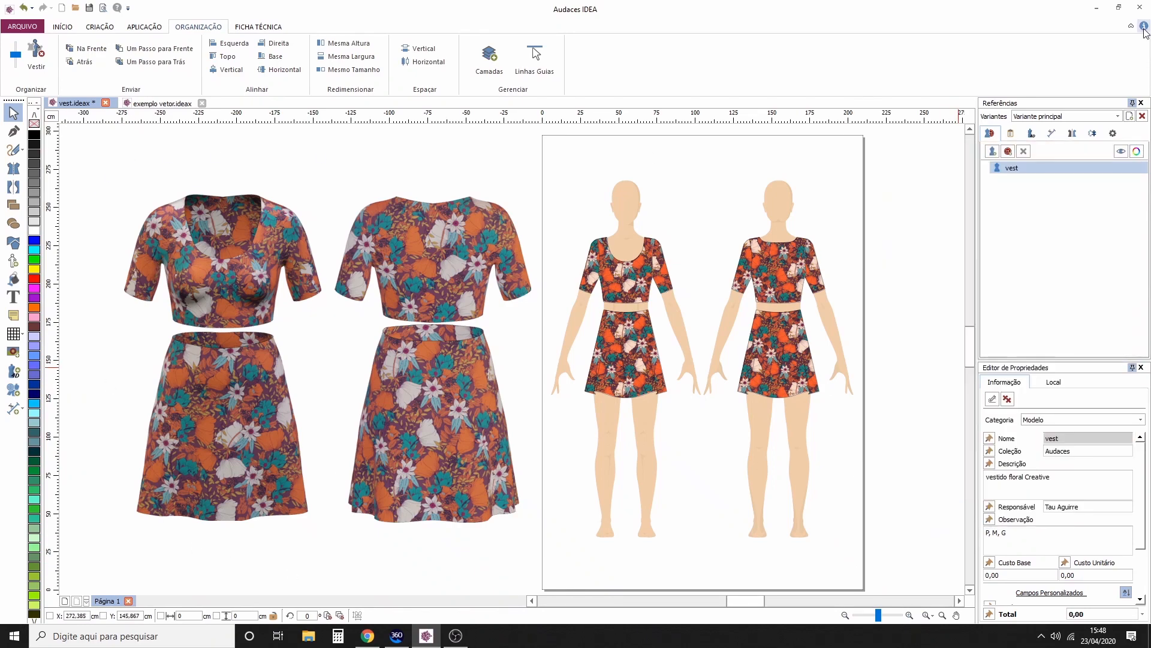
Step: Display the program's version information and close it
click(1144, 27)
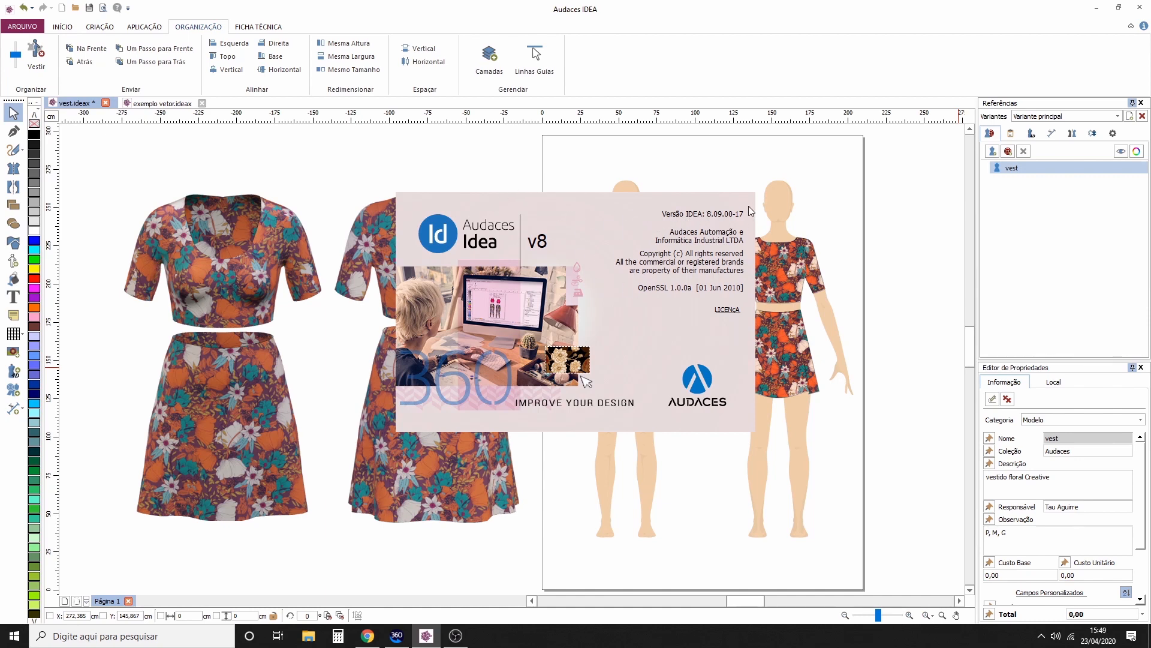
click(601, 232)
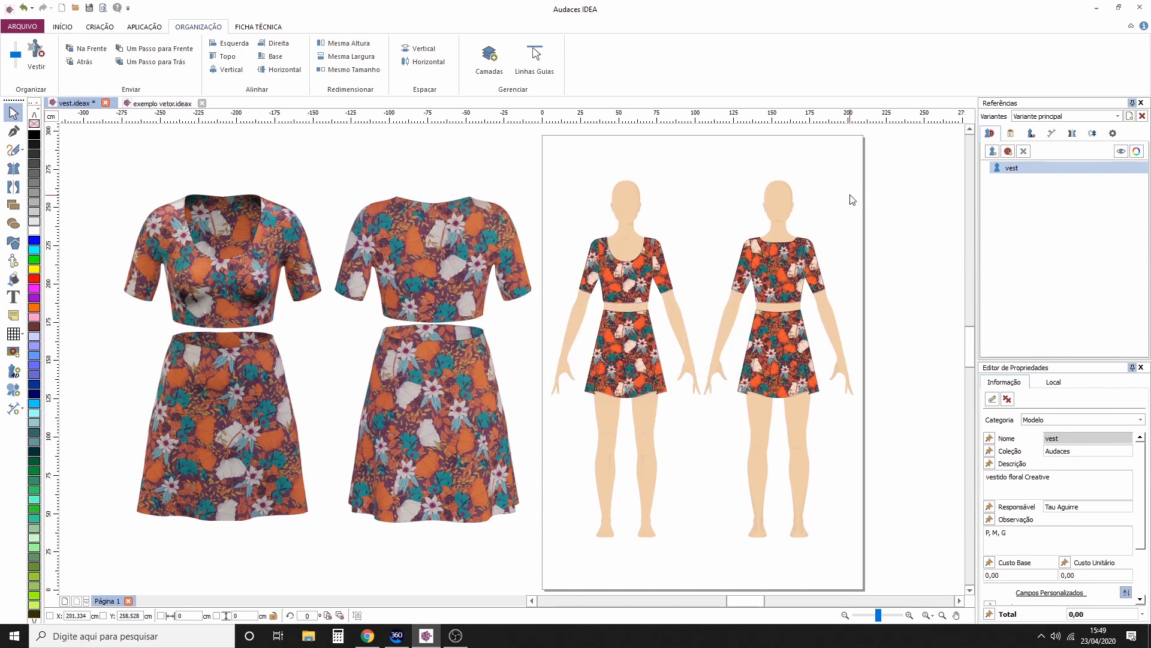
Step: Switch to the exemplo vetor.ideax document and examine the BITMAP figure's hair and face edges at several magnifications
click(158, 106)
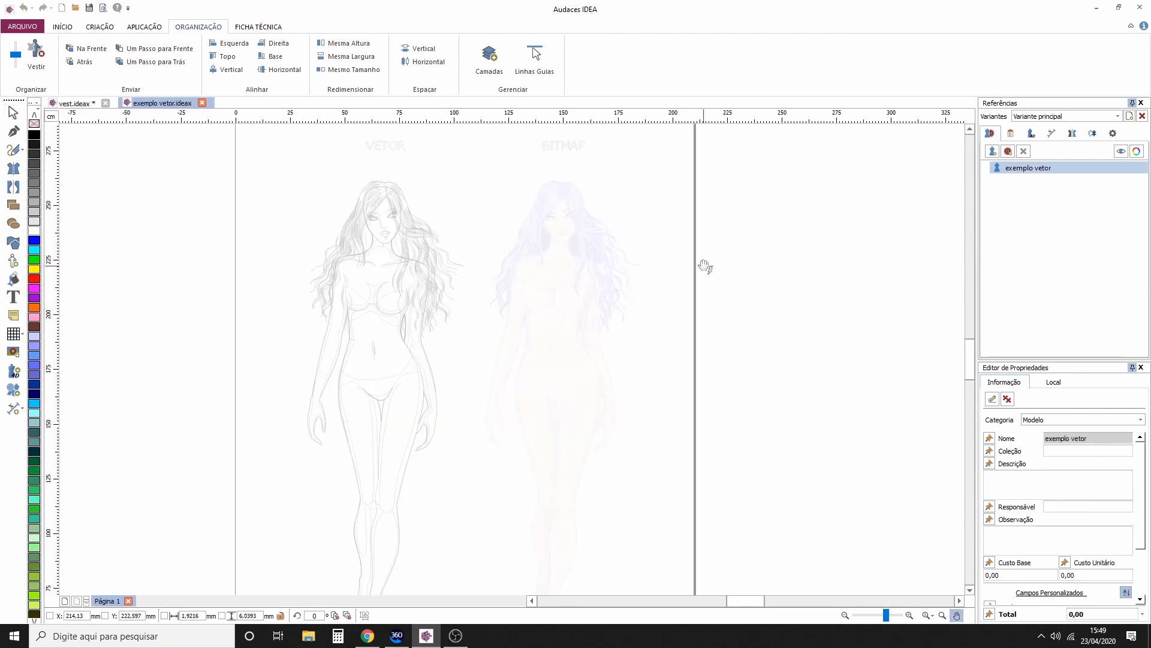
key(Escape)
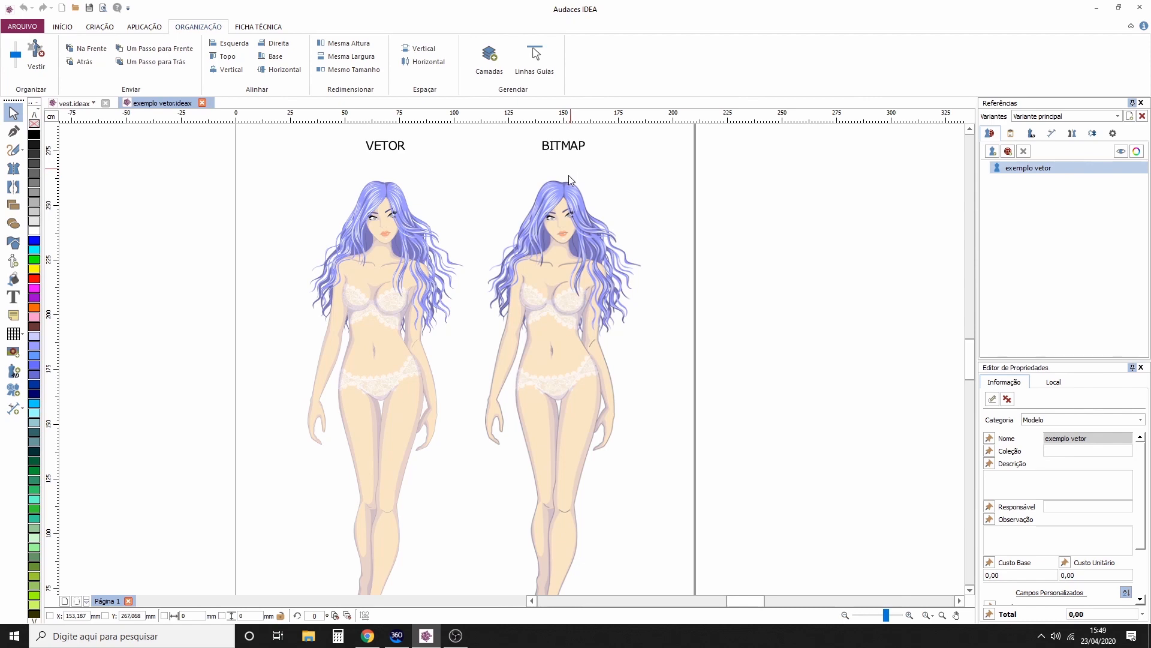
scroll(569, 175, up, 3)
scroll(553, 225, up, 2)
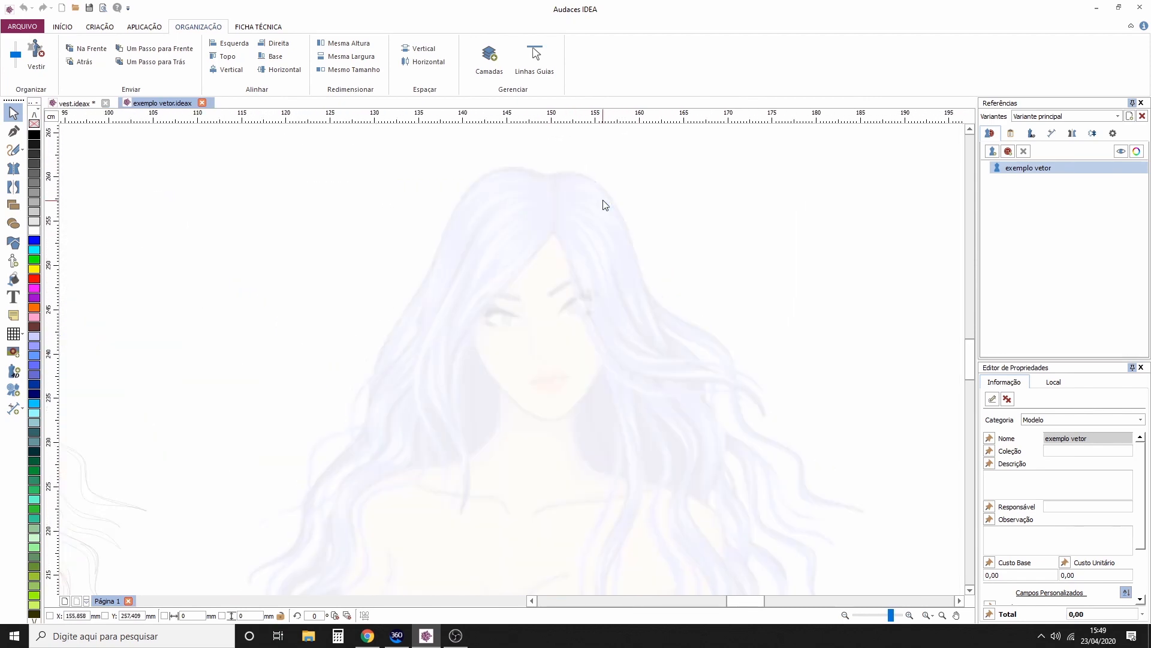
drag(697, 282, 692, 241)
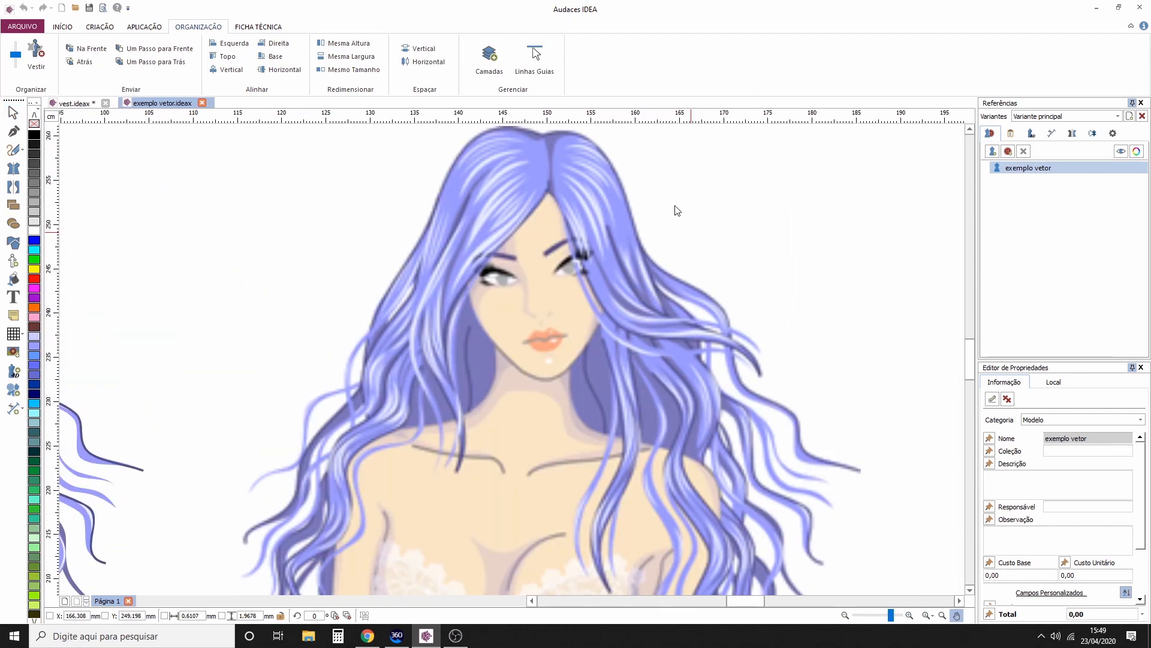
drag(674, 192, 653, 334)
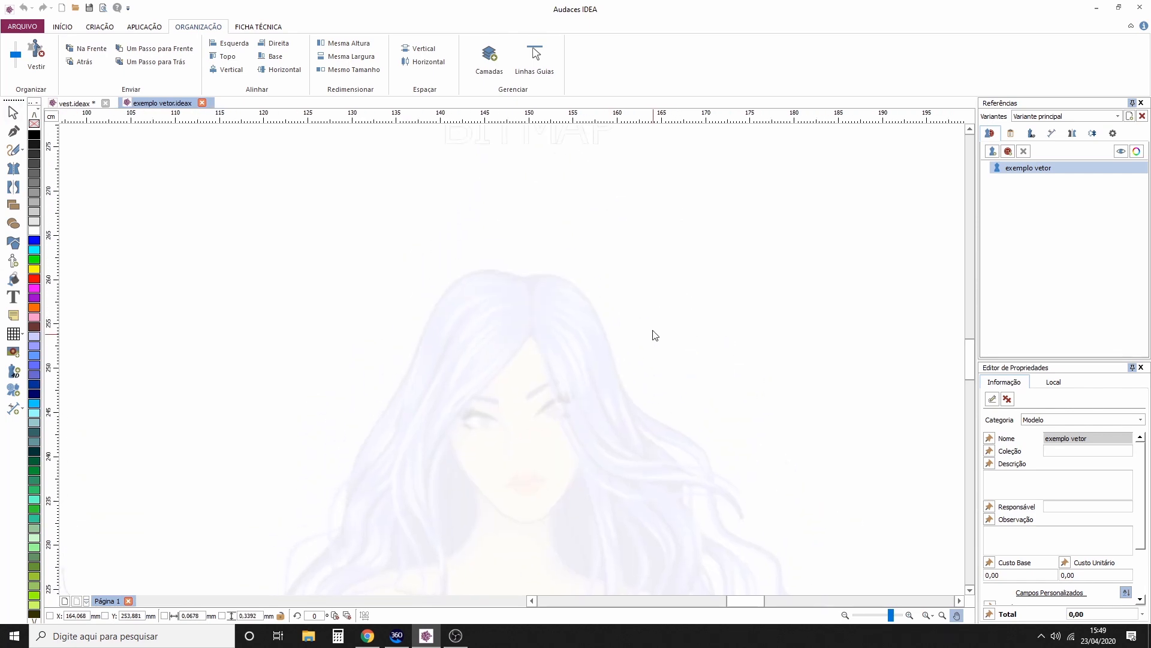
drag(506, 212, 505, 243)
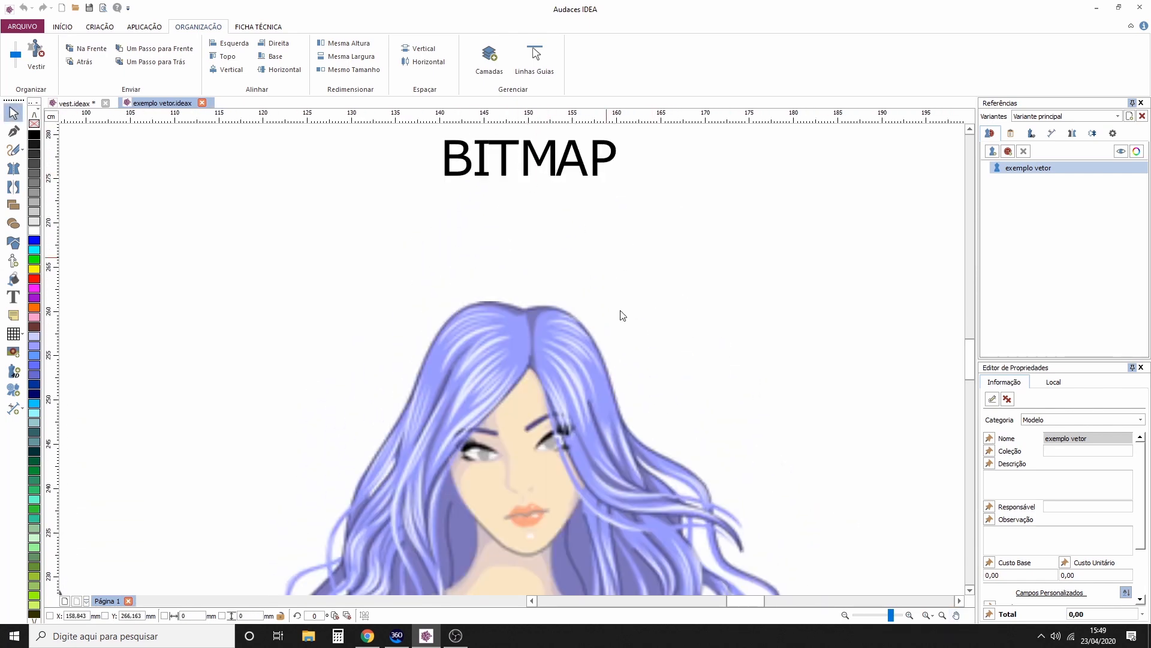
drag(612, 352, 627, 255)
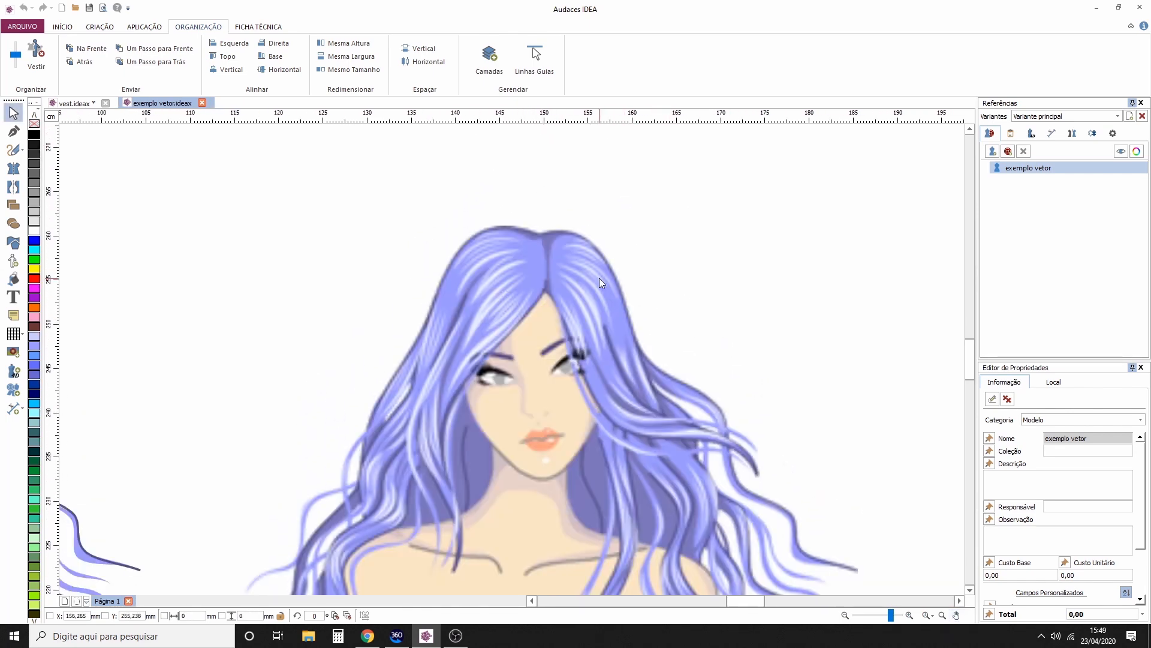
drag(612, 294, 613, 235)
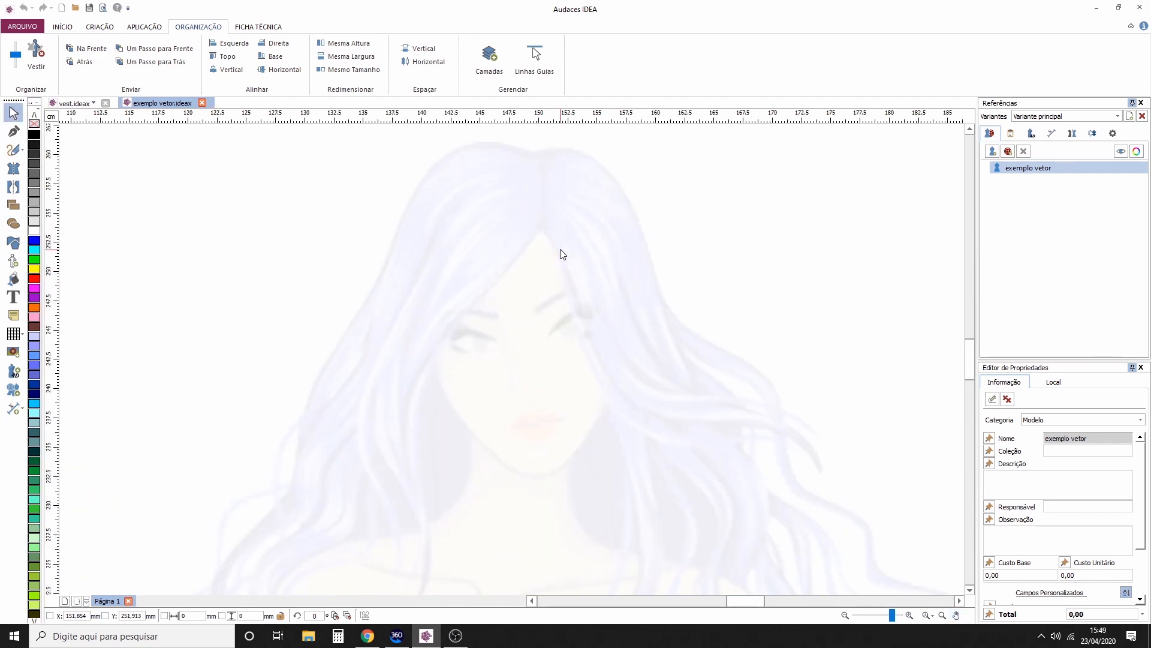
scroll(612, 235, up, 2)
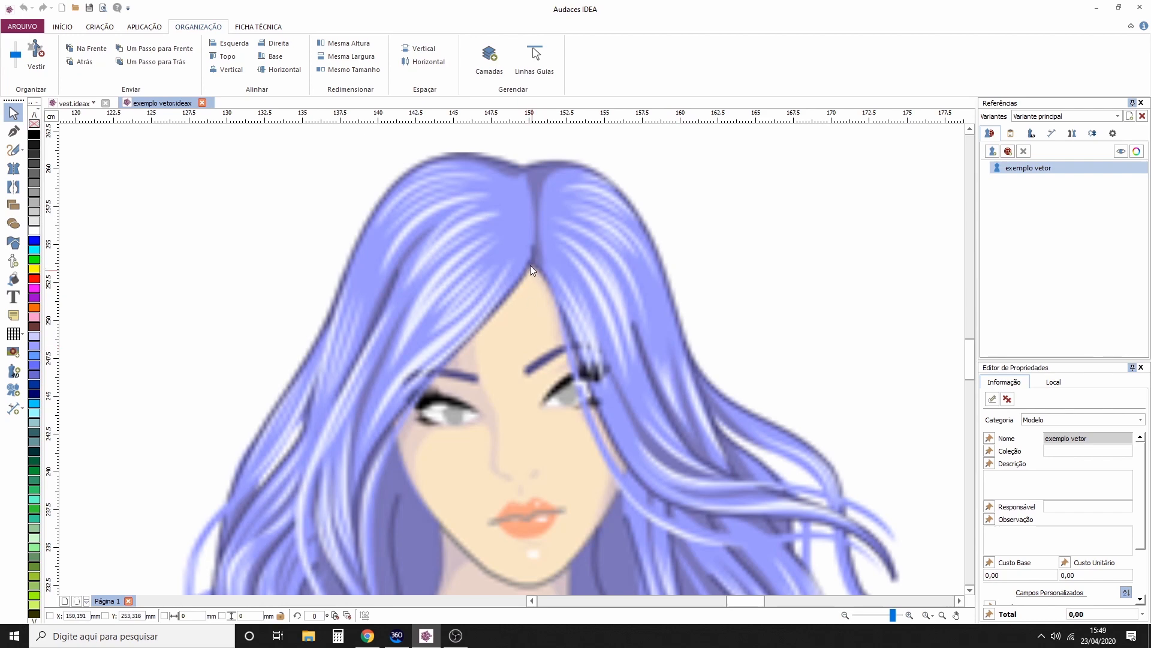
scroll(441, 376, down, 2)
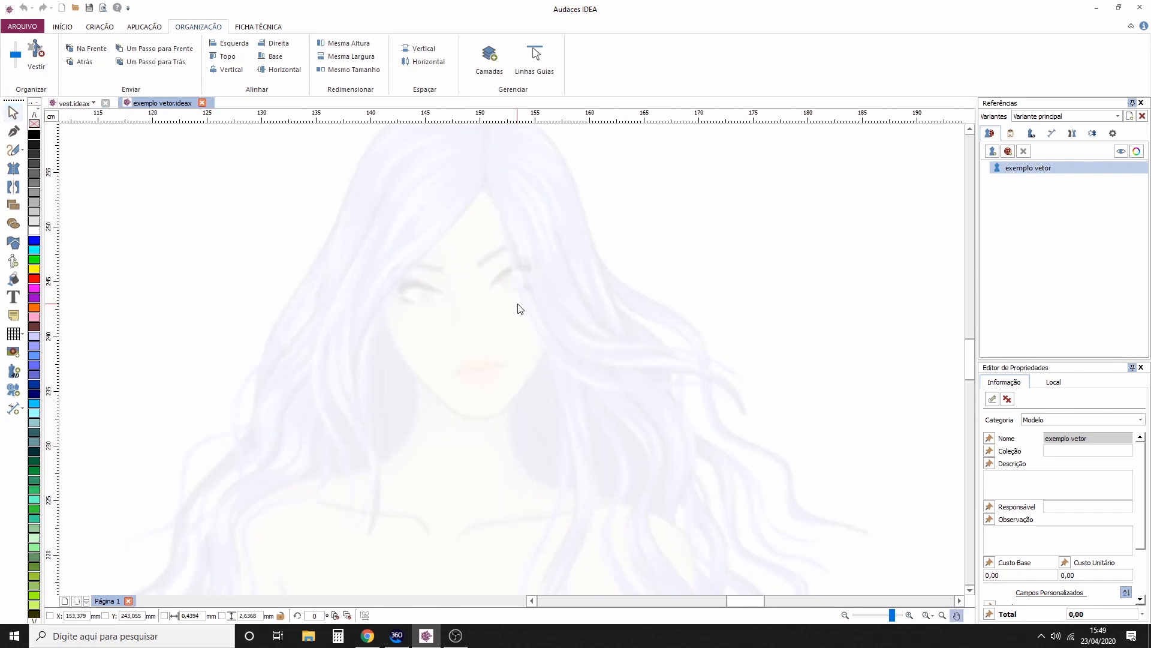
scroll(521, 316, down, 2)
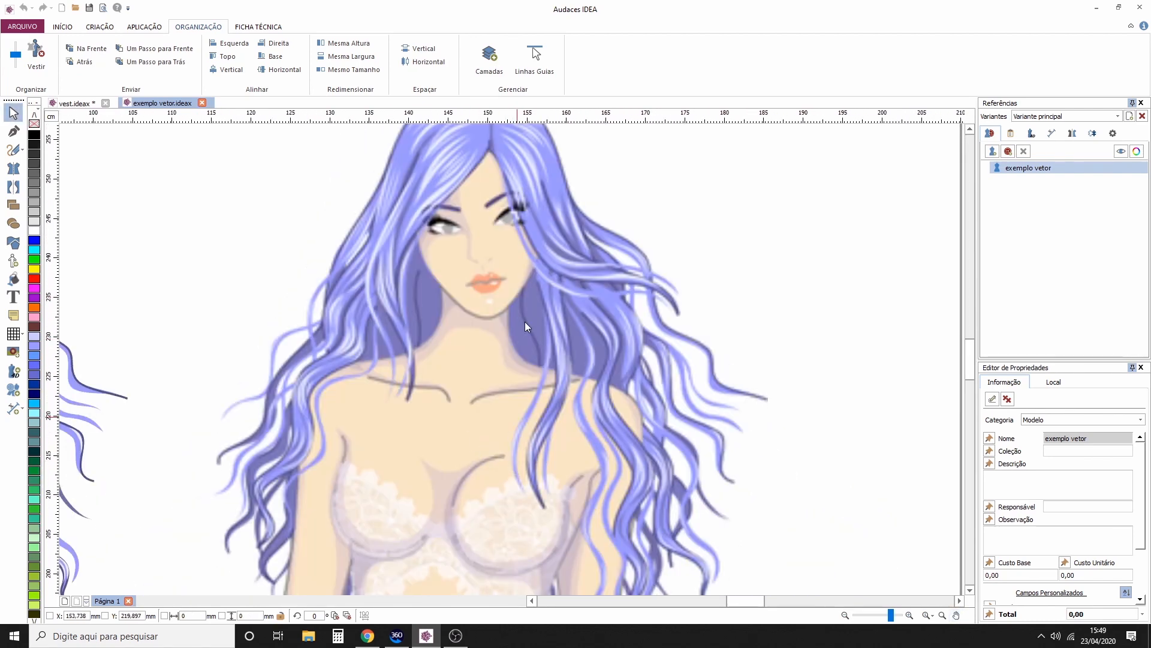
scroll(519, 169, up, 2)
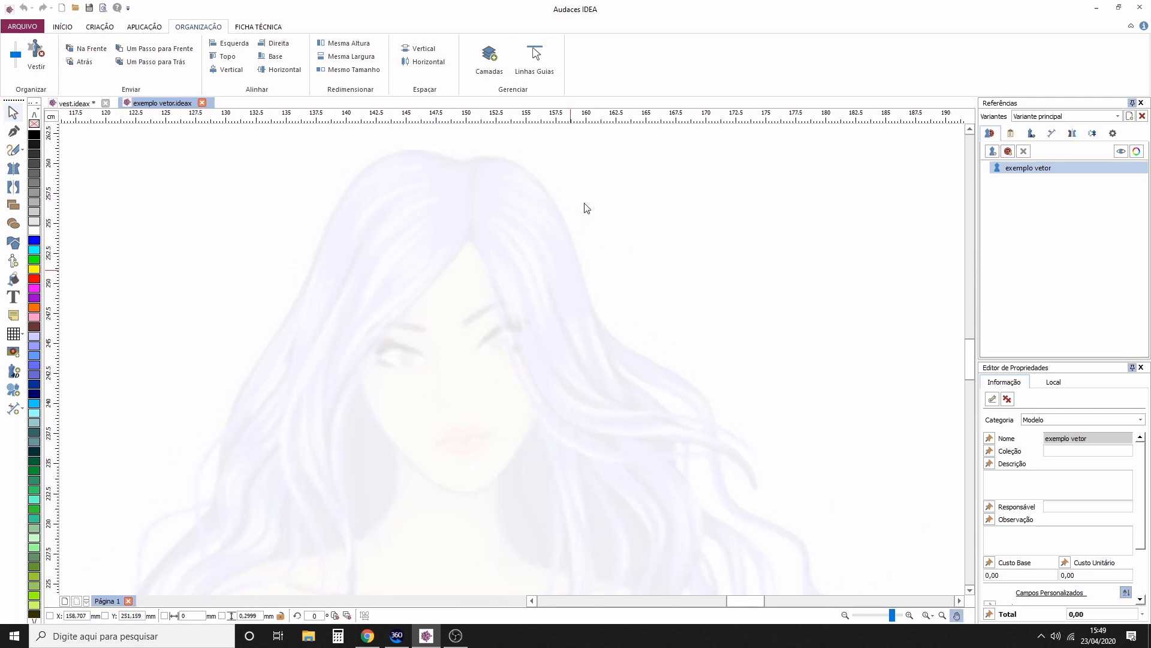
scroll(560, 216, up, 2)
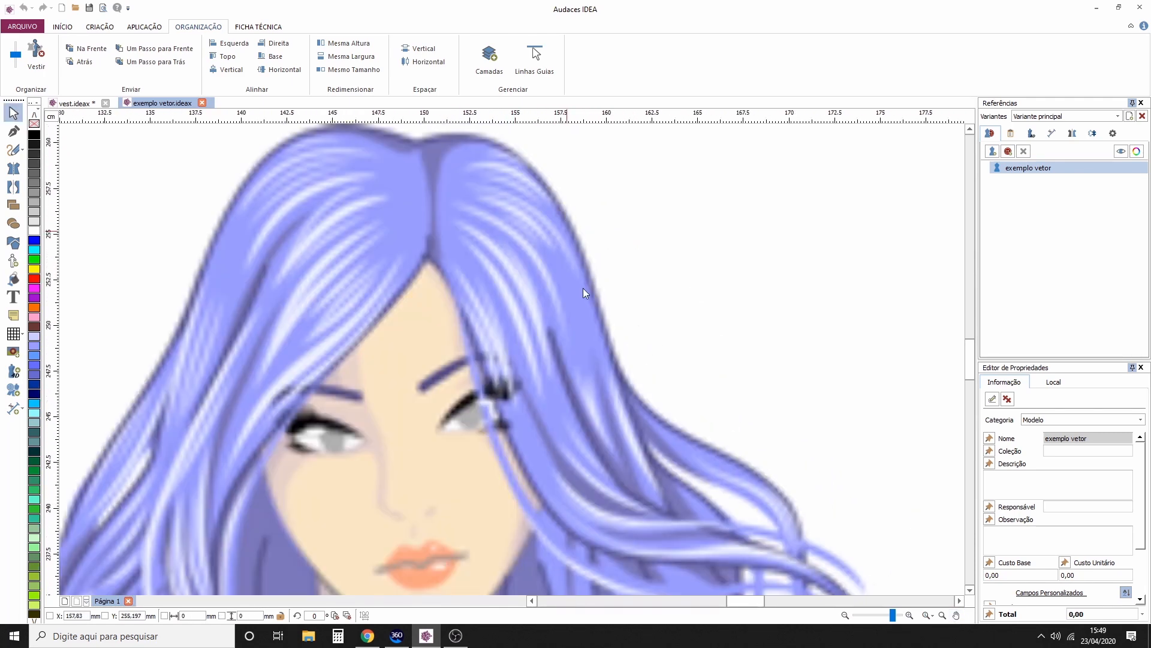
scroll(442, 347, down, 5)
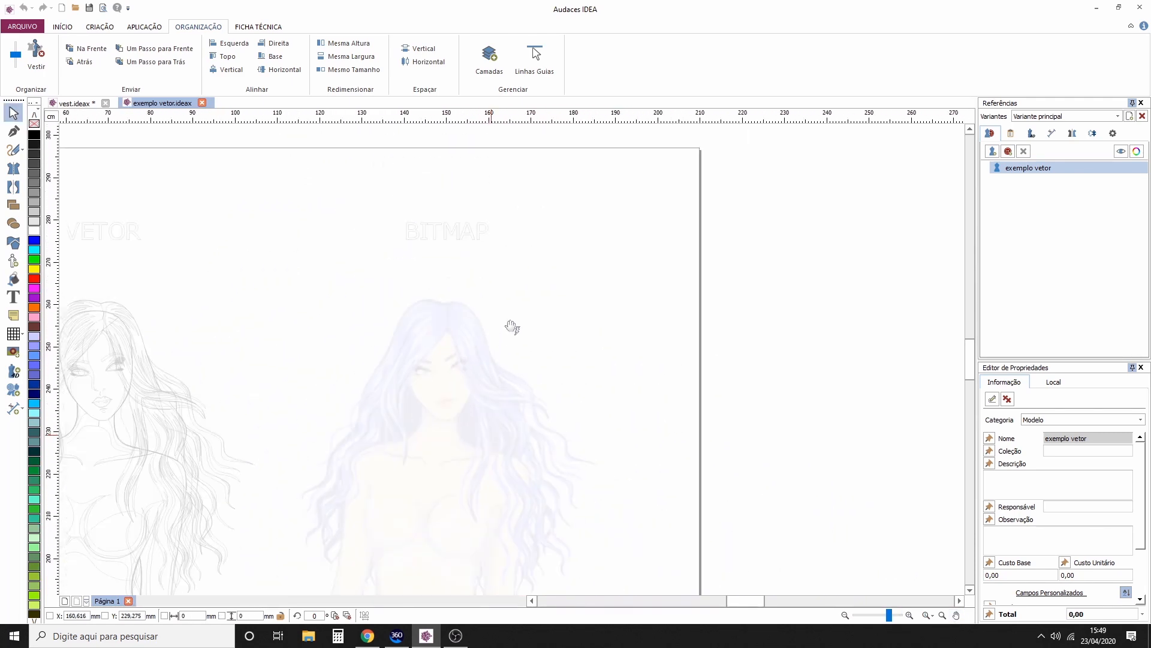
scroll(469, 270, down, 1)
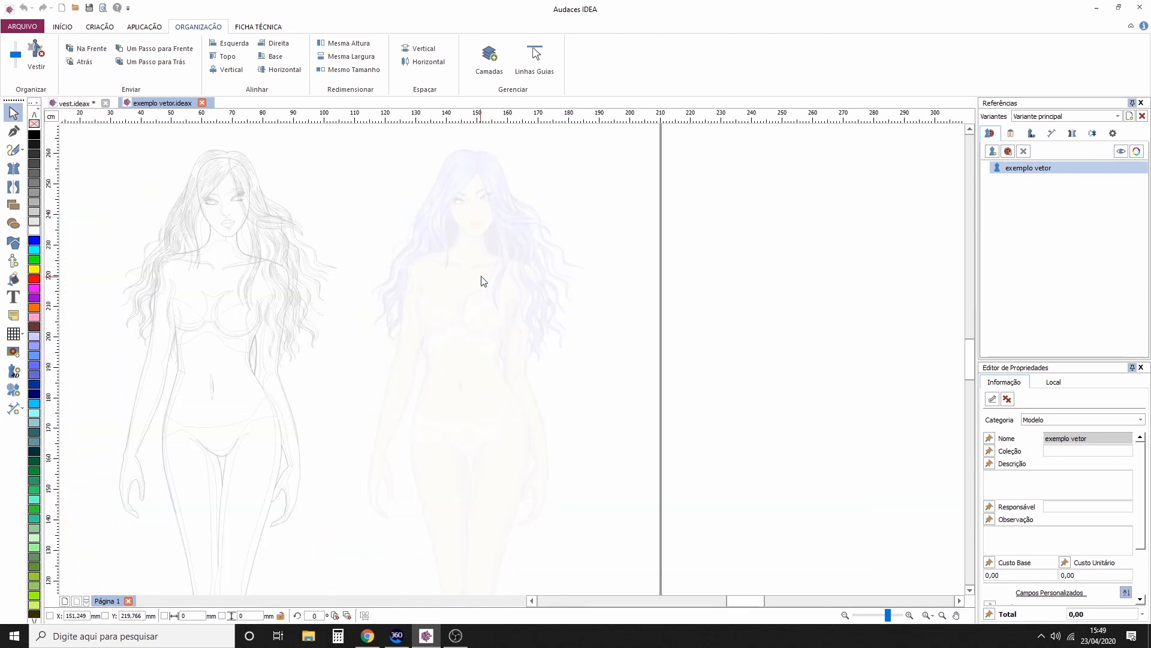
scroll(474, 279, down, 1)
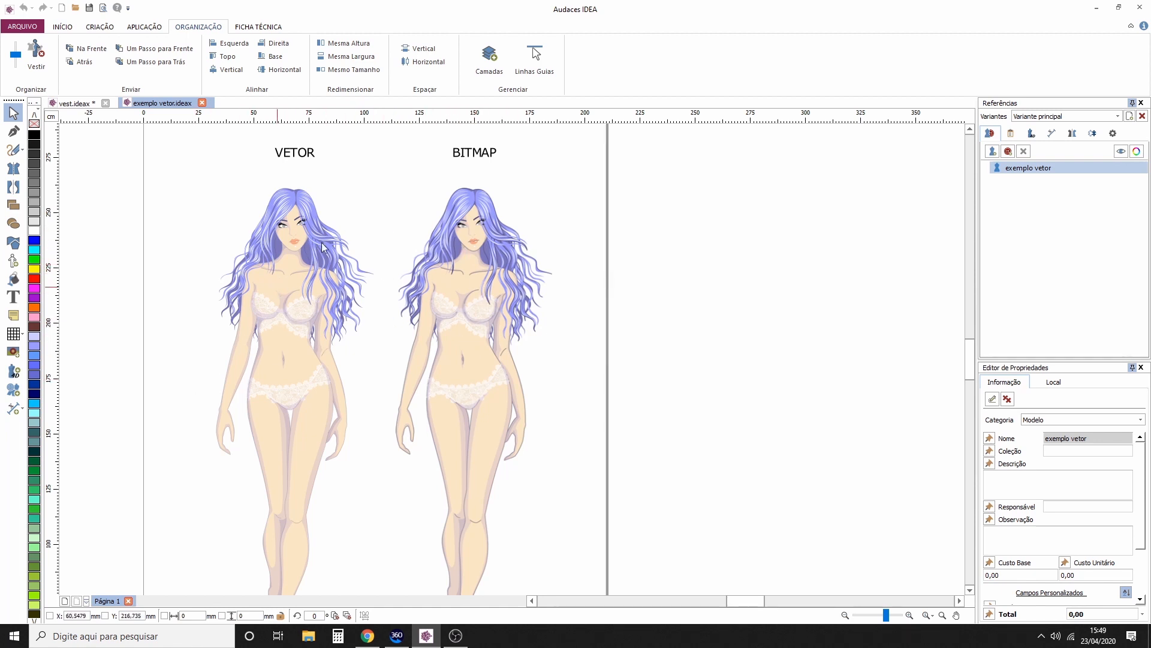
Step: Examine the VETOR figure's hair, eyes and eyelashes at increasing magnification for comparison with the bitmap
mouse_move(365, 175)
mouse_down()
mouse_move(519, 177)
mouse_move(481, 182)
mouse_up()
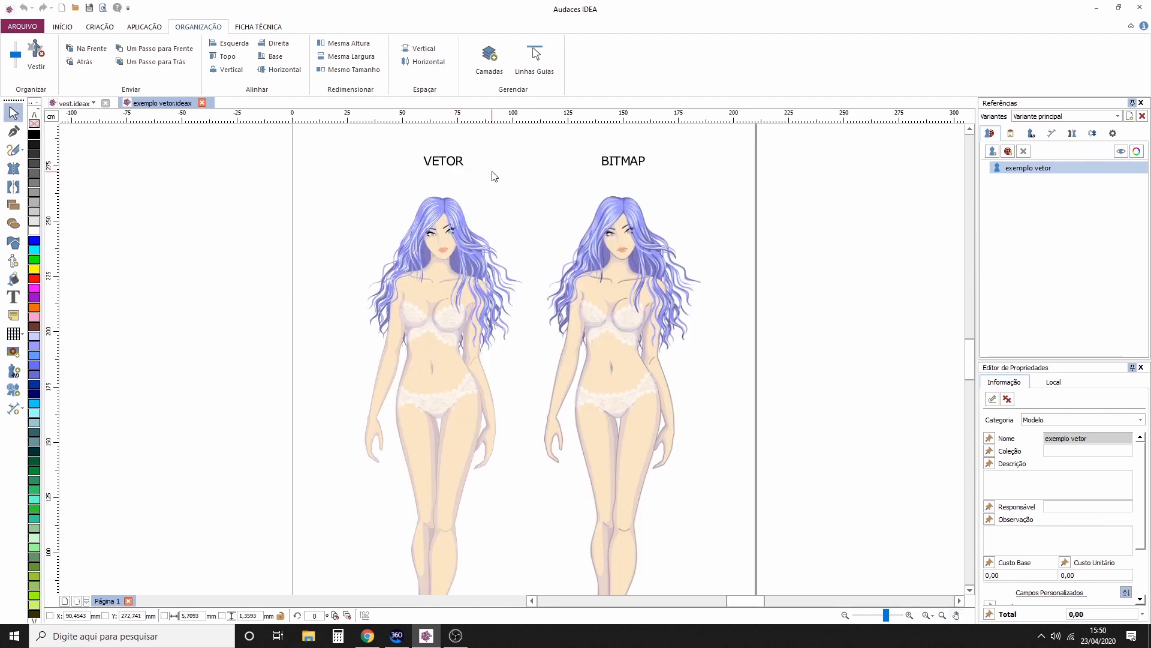
scroll(428, 197, up, 1)
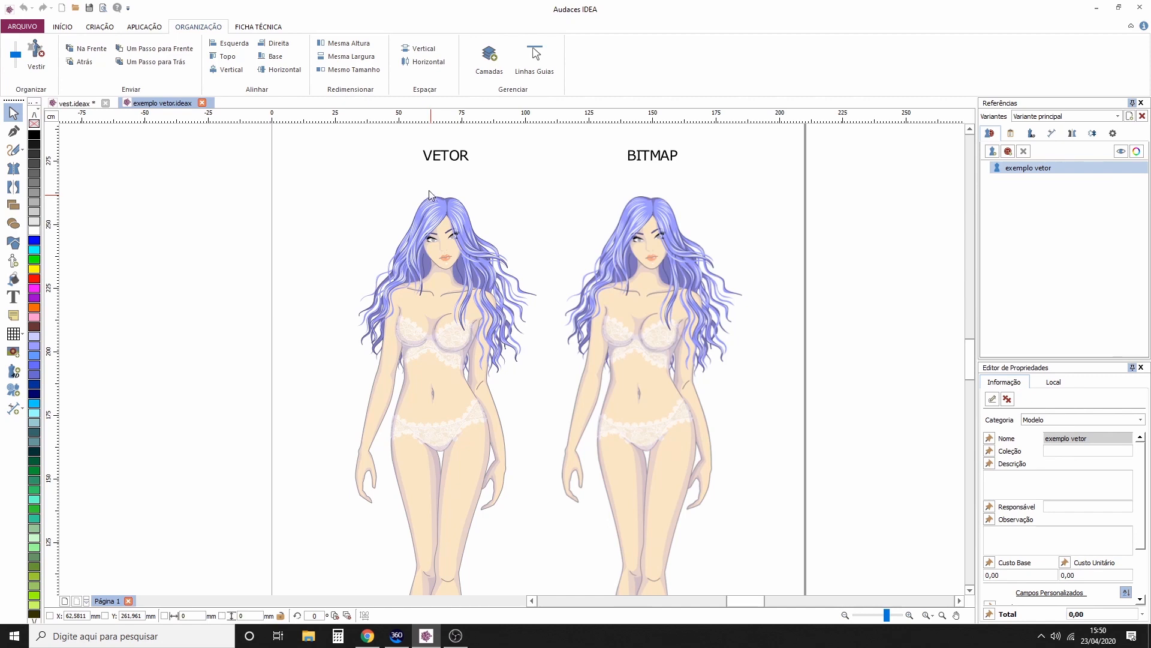
scroll(430, 189, up, 2)
scroll(497, 299, up, 2)
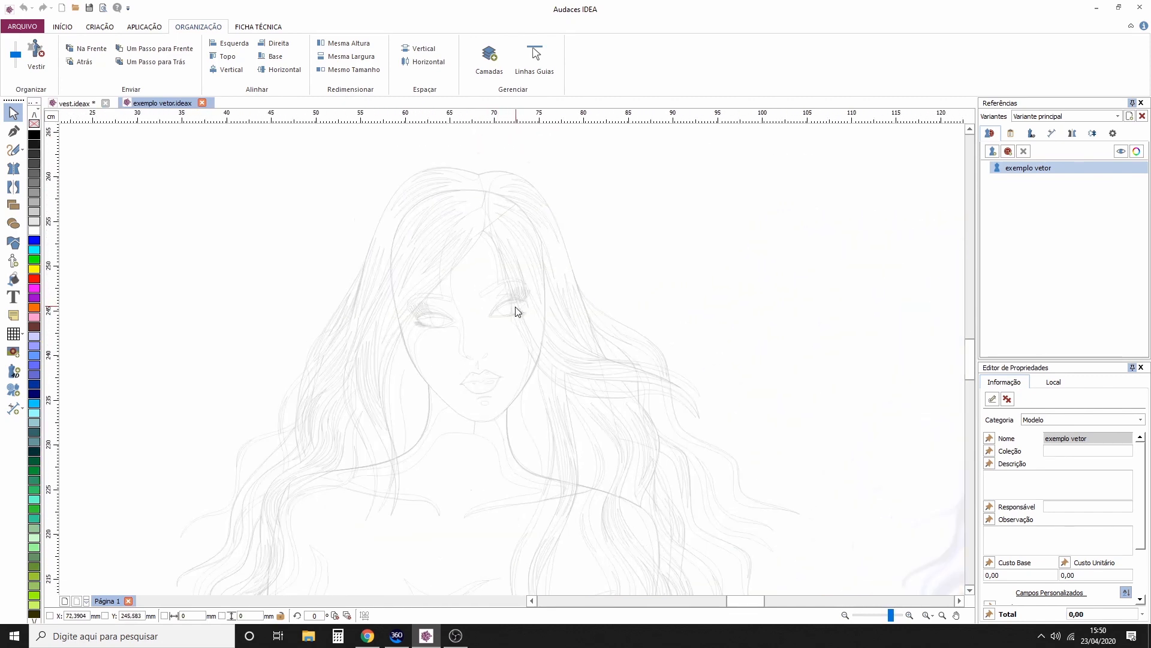
scroll(511, 324, up, 1)
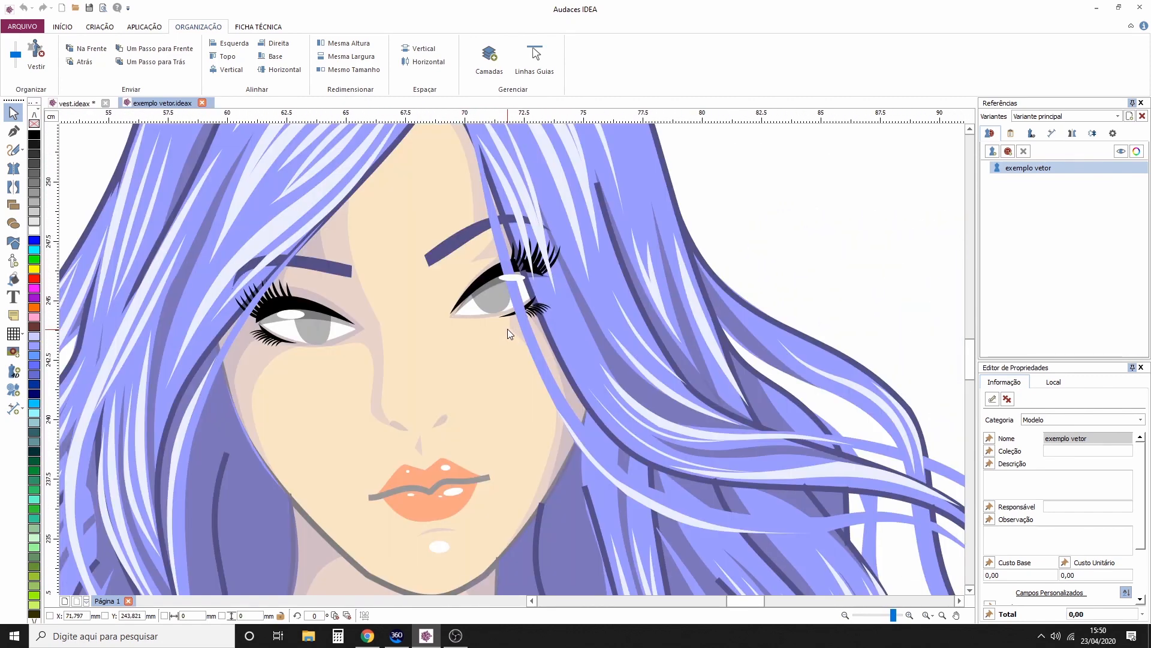
scroll(507, 328, up, 1)
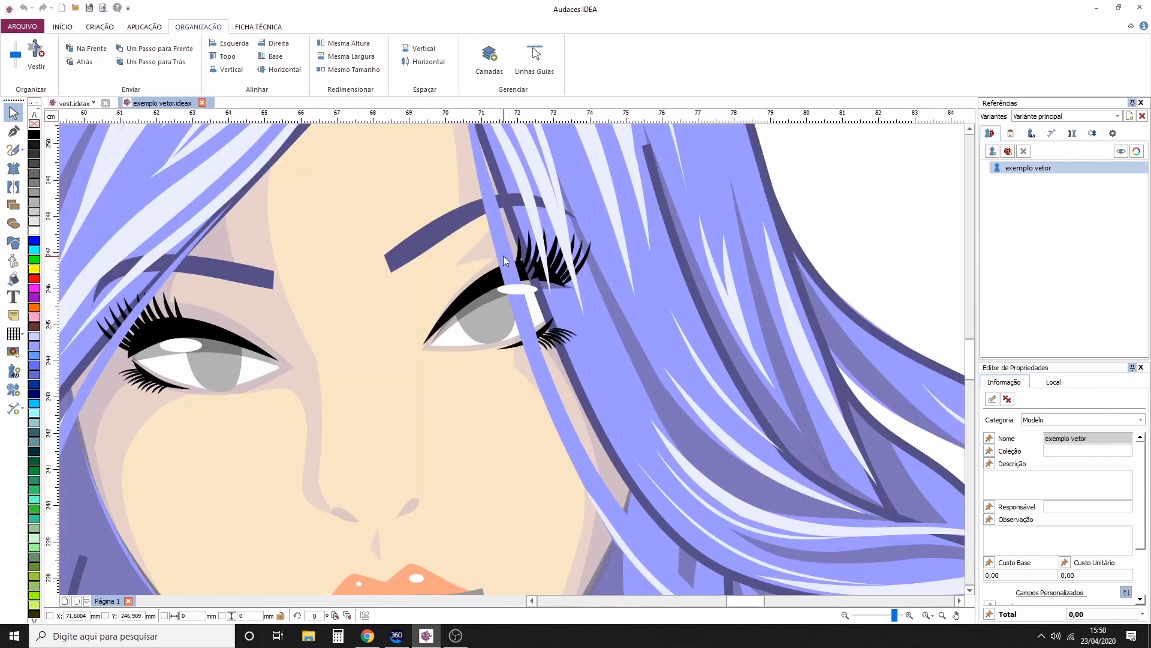
scroll(488, 284, up, 1)
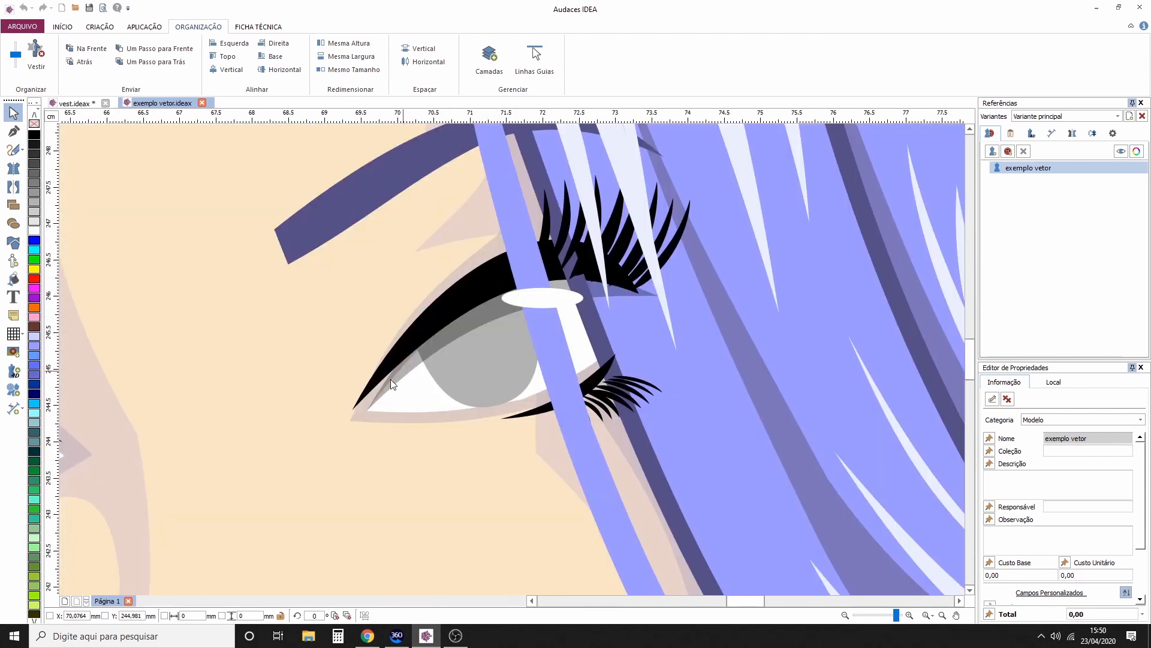
scroll(425, 367, down, 1)
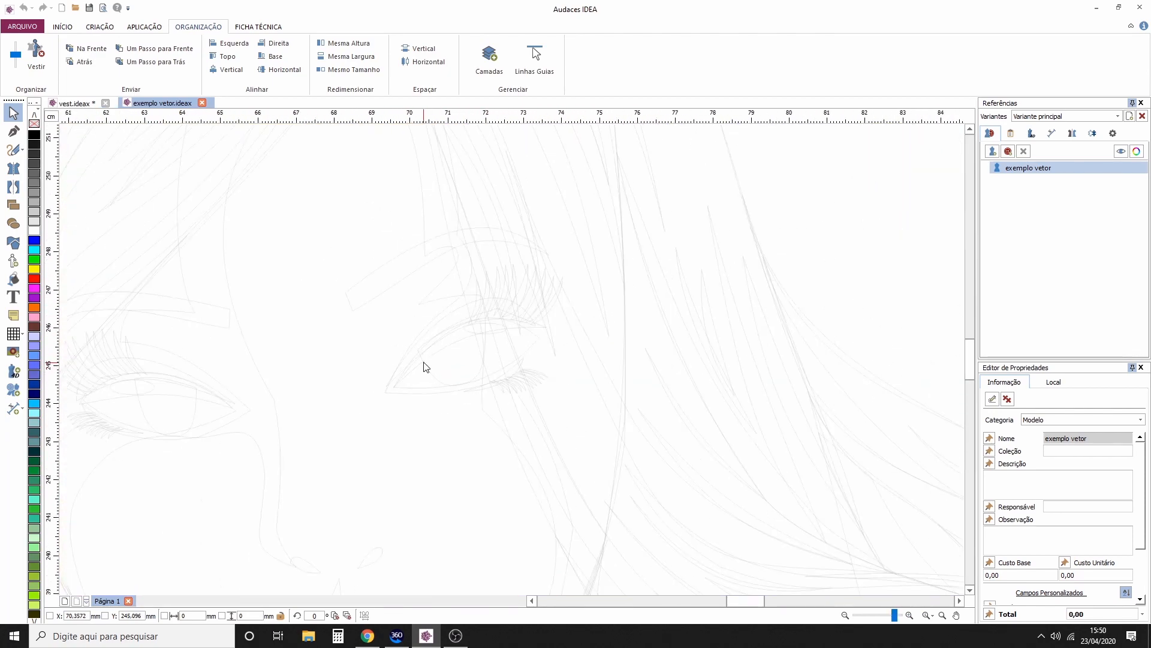
scroll(425, 367, down, 1)
scroll(415, 383, down, 1)
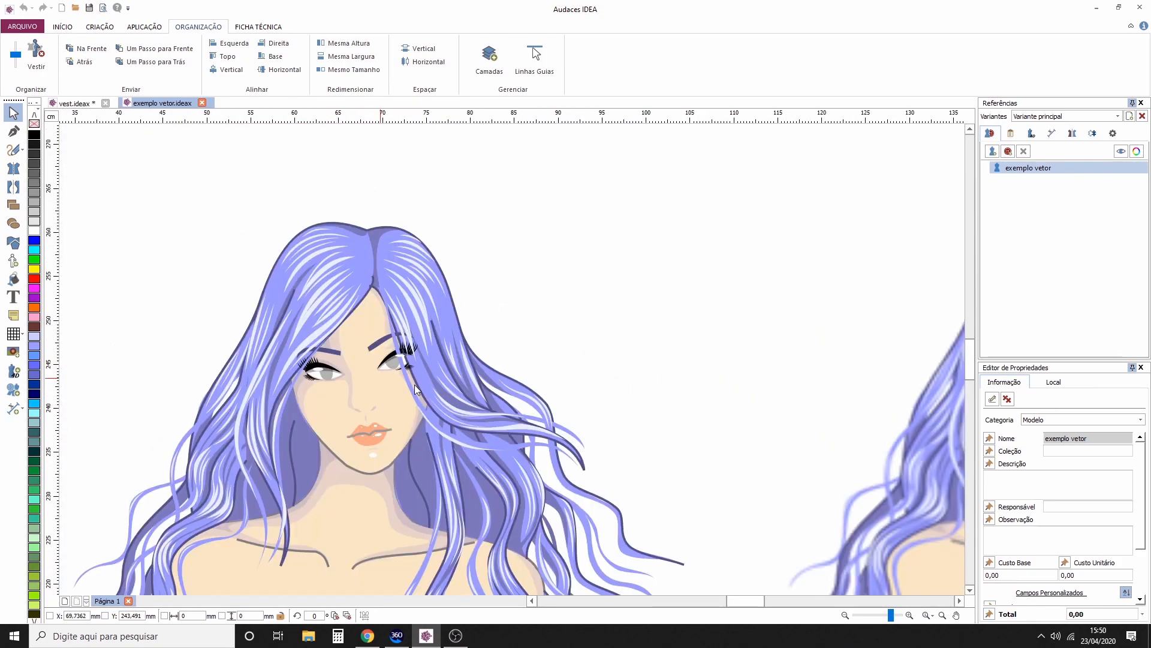
Step: Select the VETOR figure's skin shape and a hair highlight near the crown, and inspect the highlight's curve nodes
scroll(428, 385, down, 5)
drag(446, 355, 524, 182)
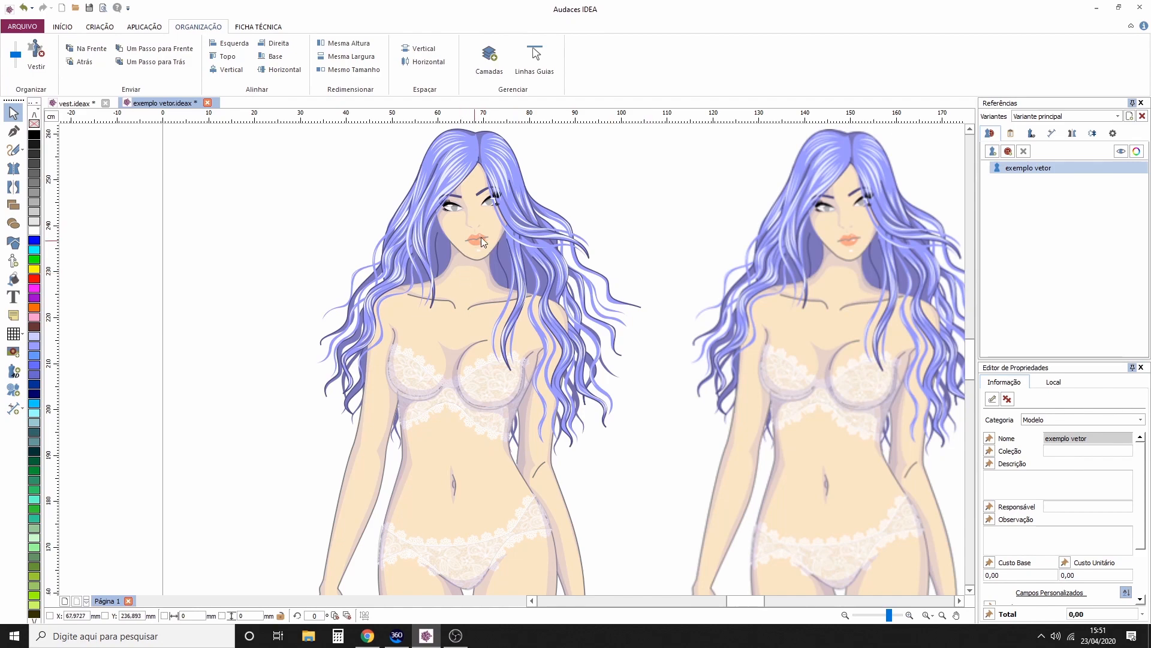
click(488, 222)
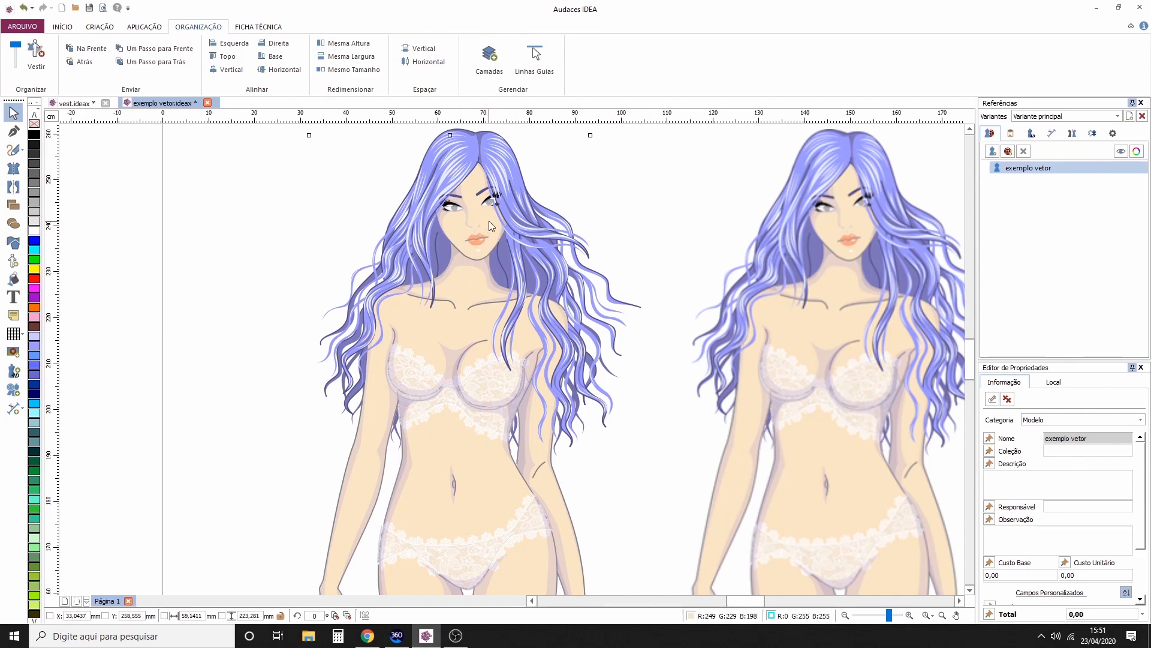
click(516, 178)
scroll(519, 180, up, 3)
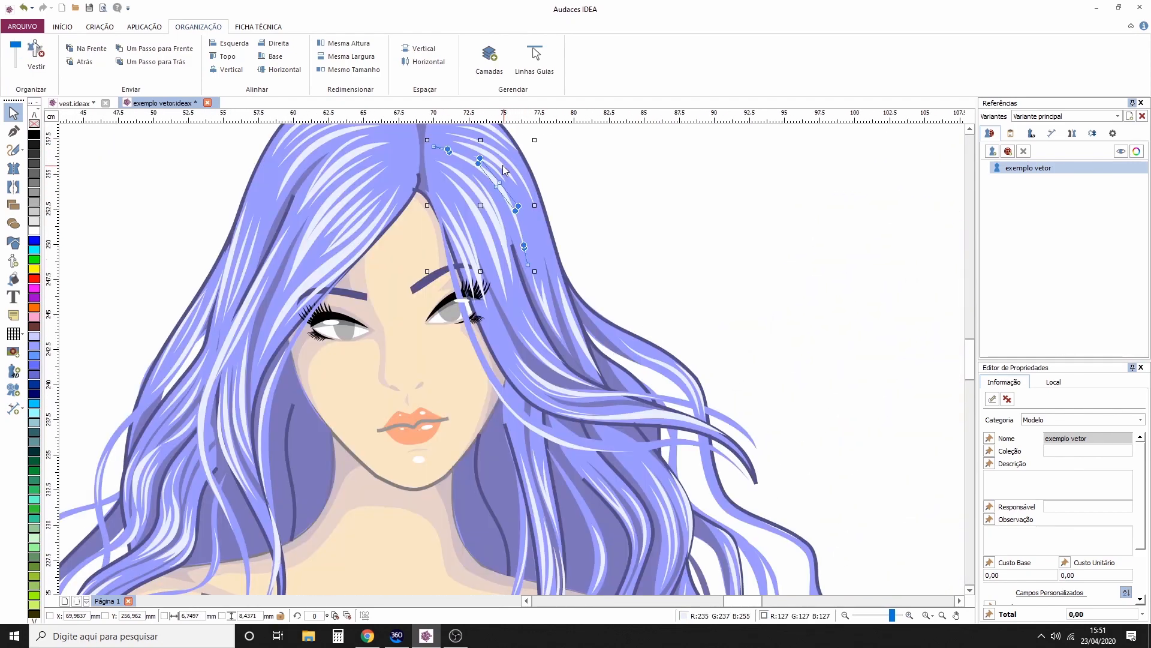
scroll(502, 170, up, 1)
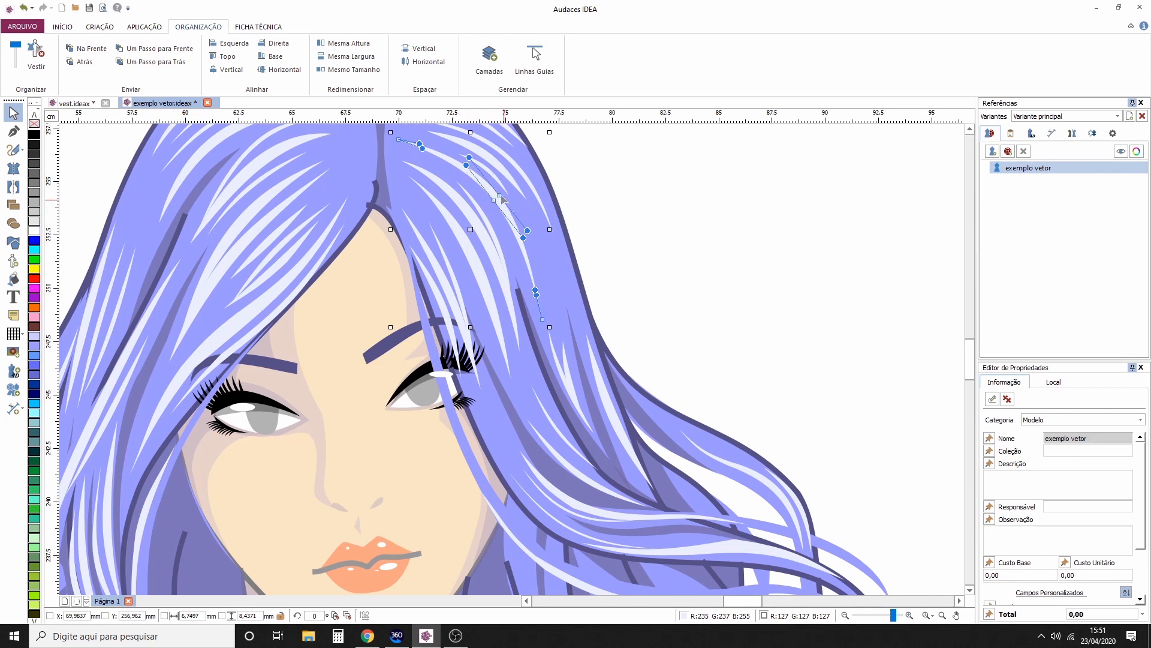
scroll(520, 252, down, 2)
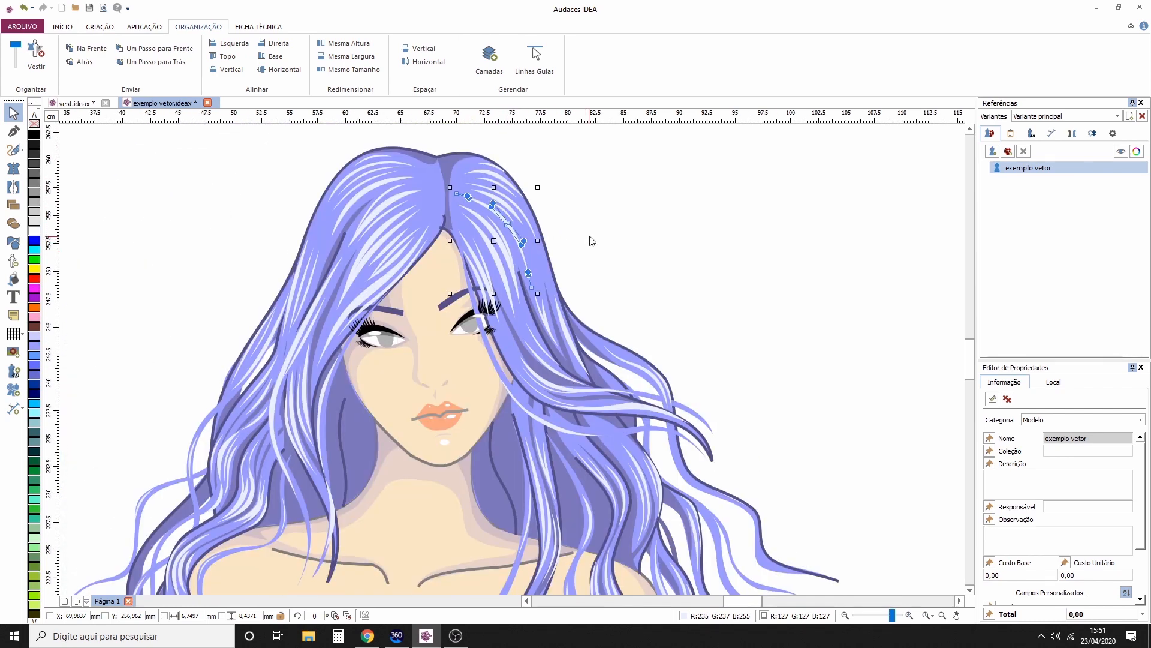
Step: Bulge the VETOR figure's dark hair outline outward beside the parting using its curve handles, and undo the reshaping
click(547, 260)
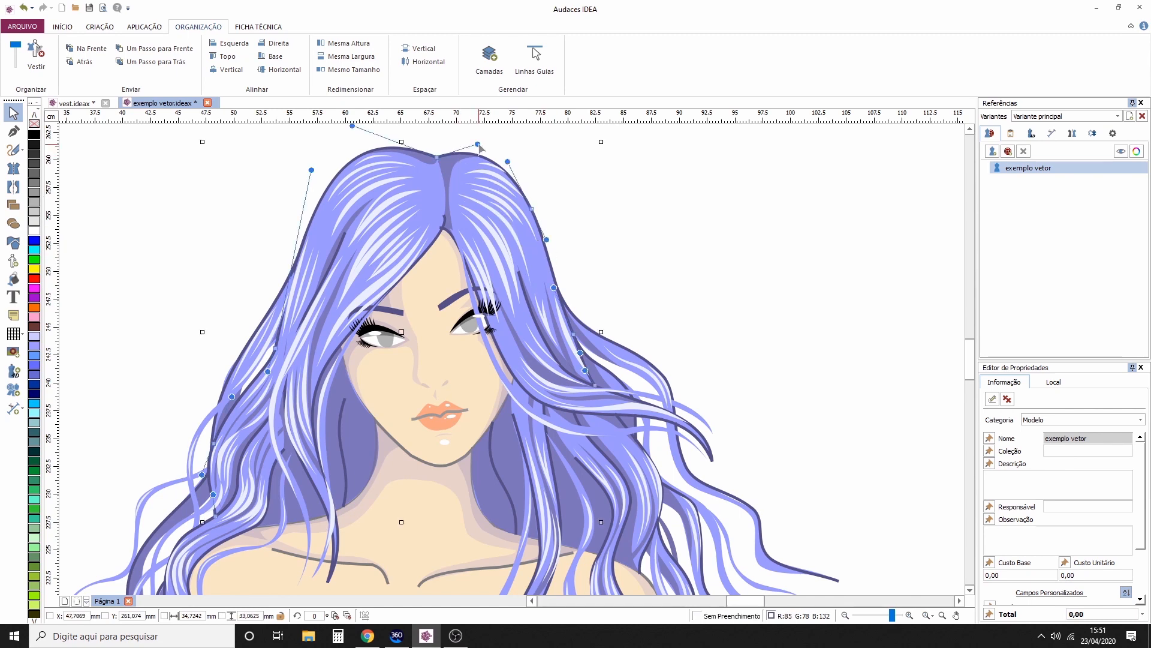
drag(480, 146, 494, 126)
drag(508, 198, 654, 173)
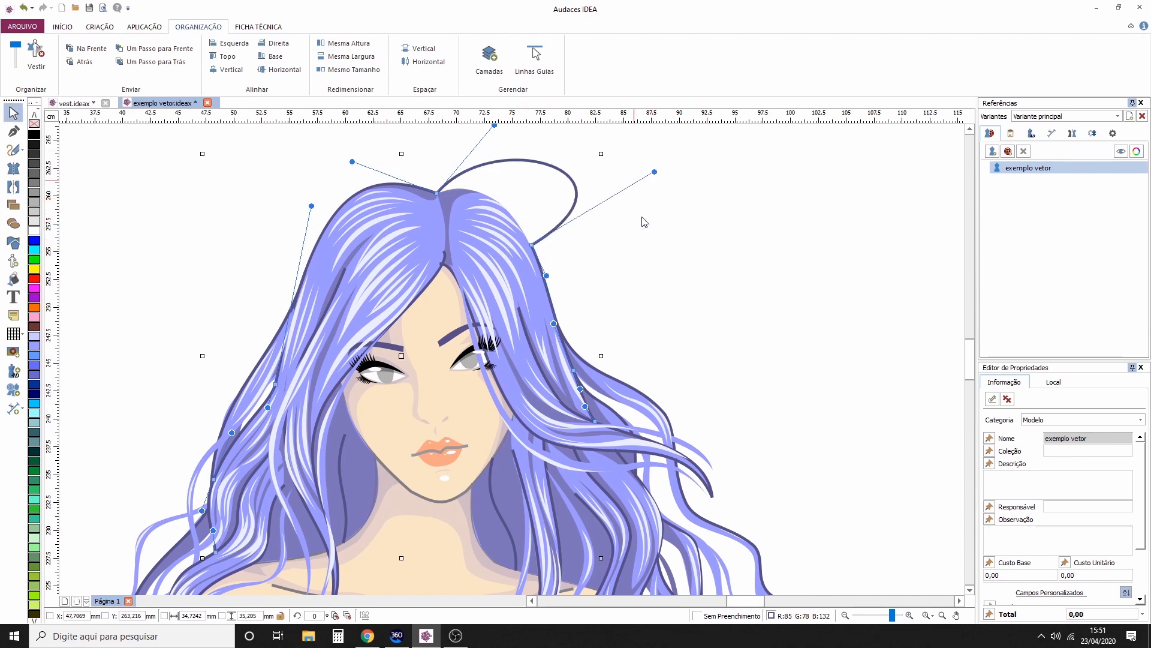
click(689, 252)
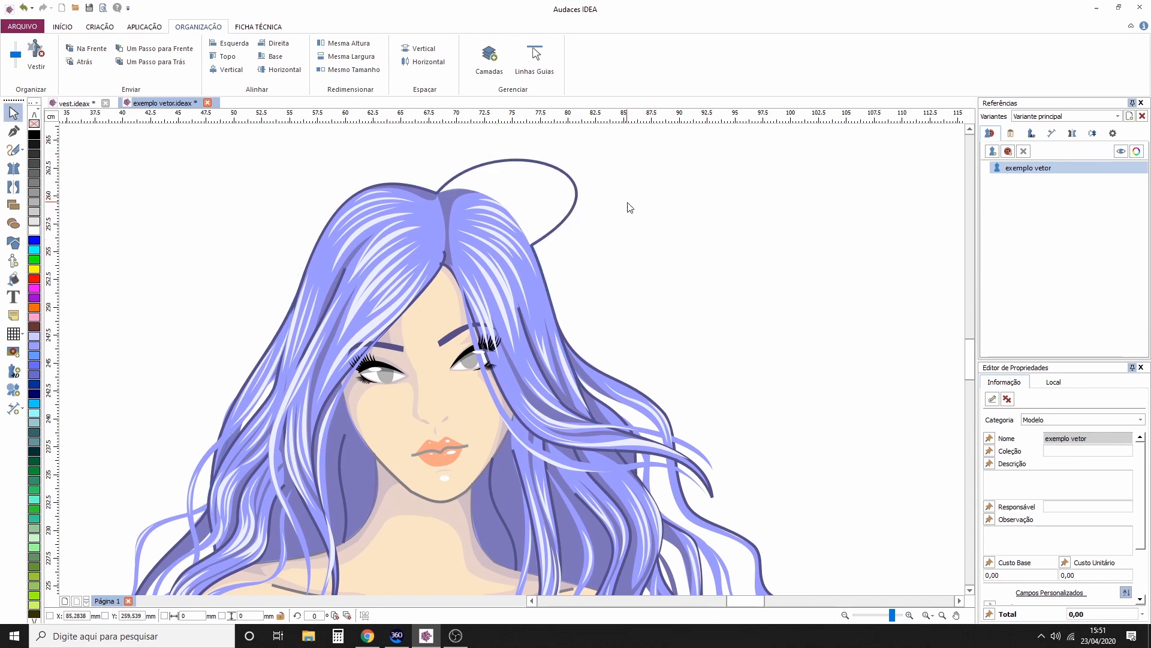
key(ctrl+z)
key(ctrl+z)
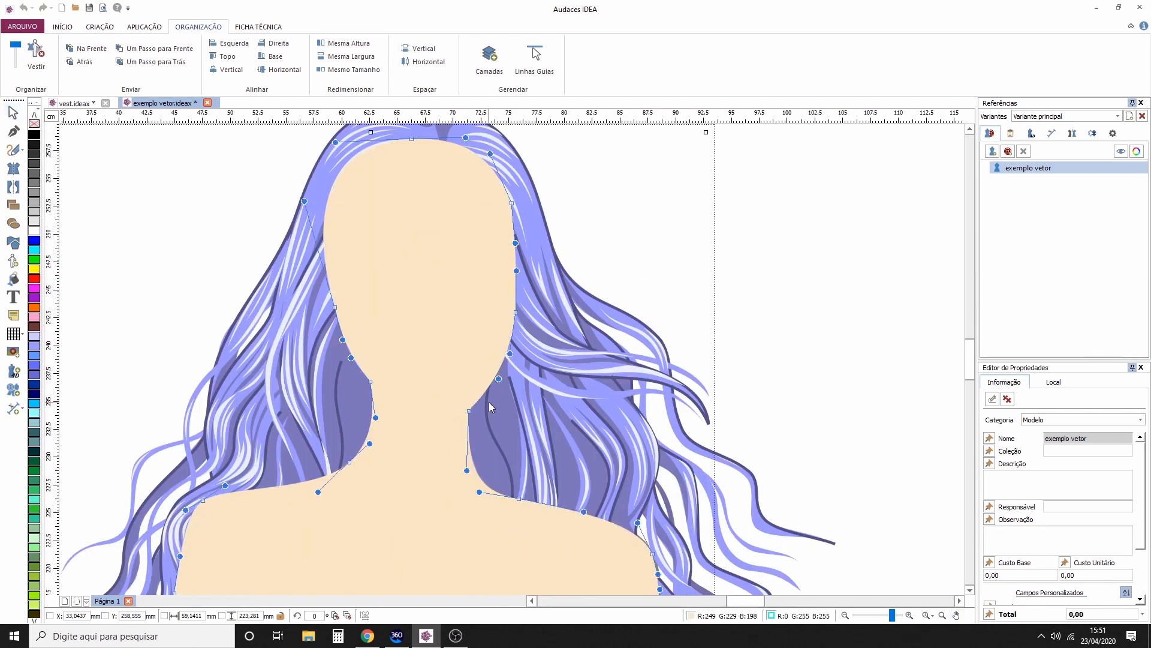
Step: Bulge the VETOR figure's skin outline outward at the neck using its curve handles, and undo the reshaping
drag(371, 382, 287, 402)
click(722, 258)
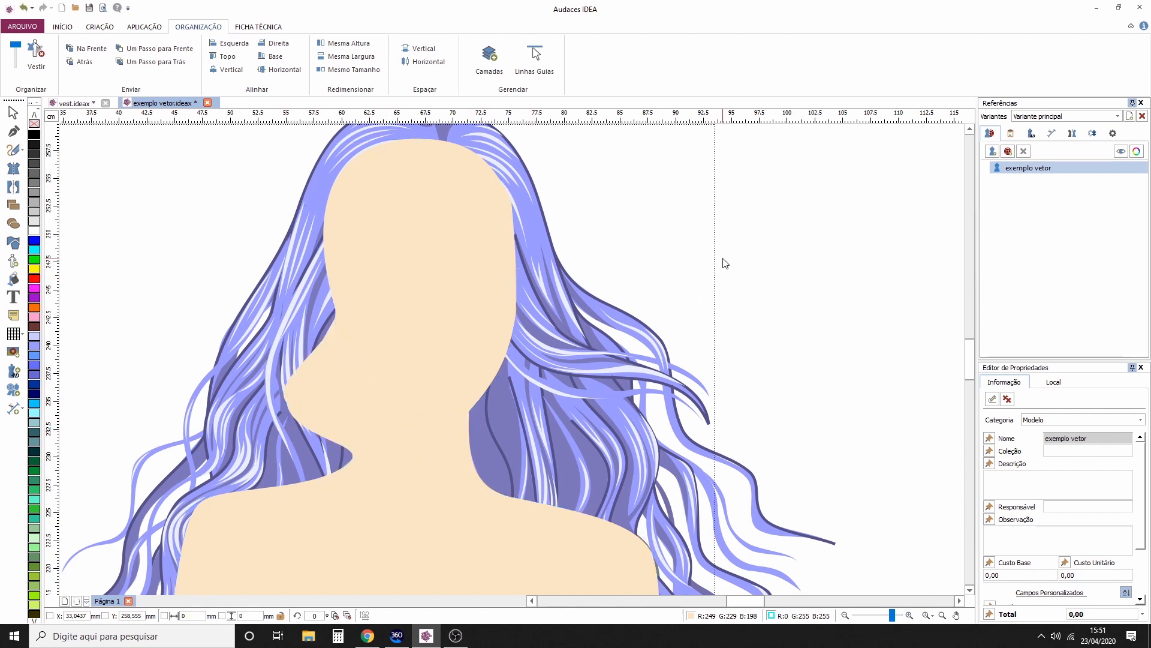
scroll(719, 268, down, 4)
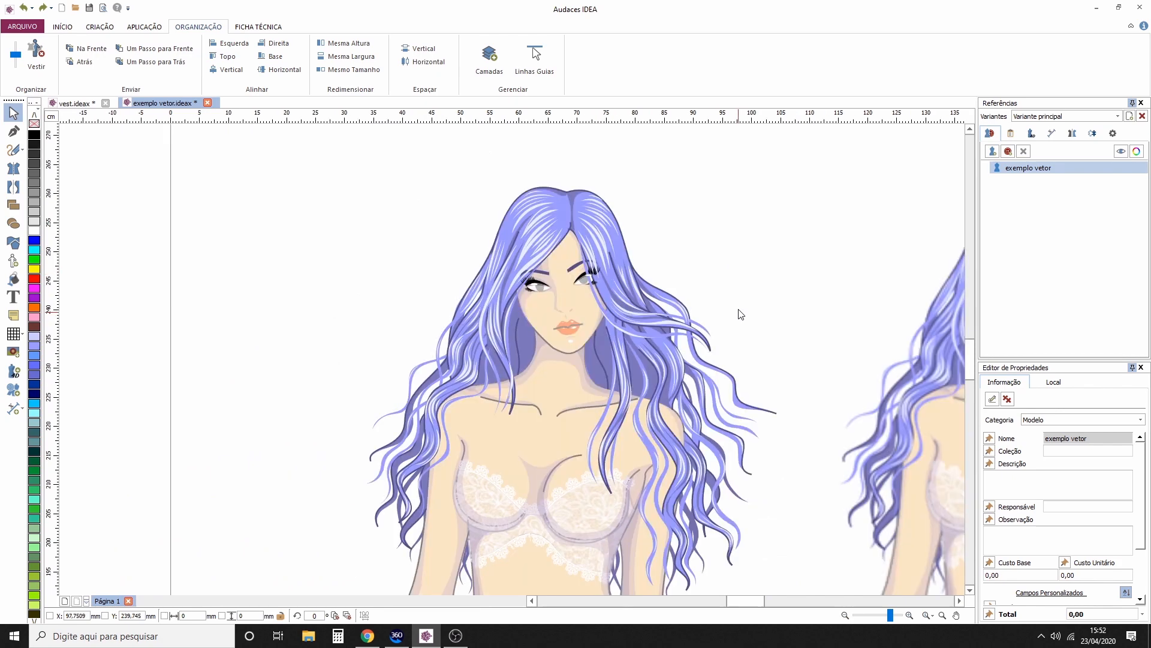
Step: Move the VETOR figure's light purple hair fill off to the side and pull out a highlight strand near the parting
drag(671, 195, 576, 244)
scroll(469, 214, up, 2)
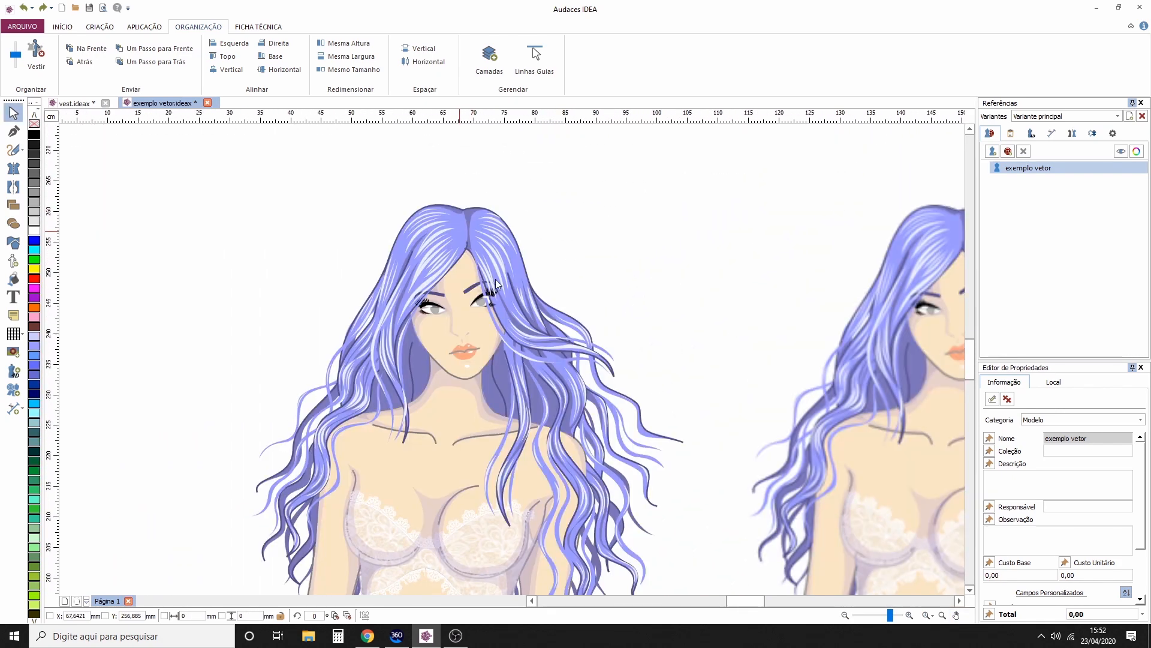
click(459, 238)
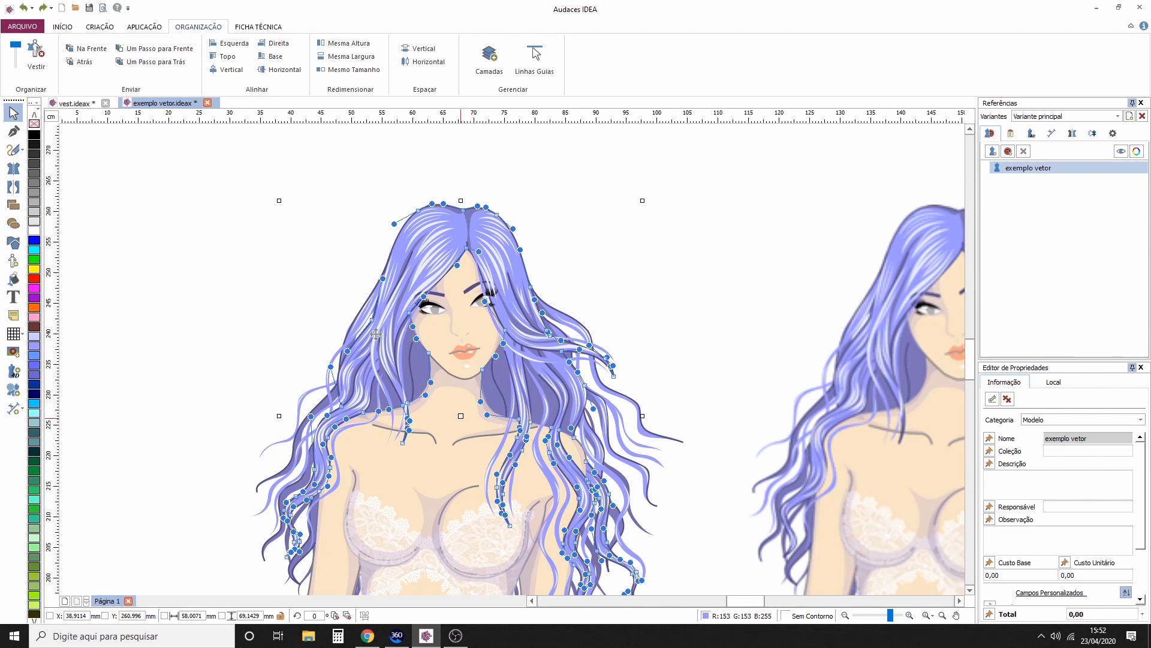
drag(460, 416, 108, 285)
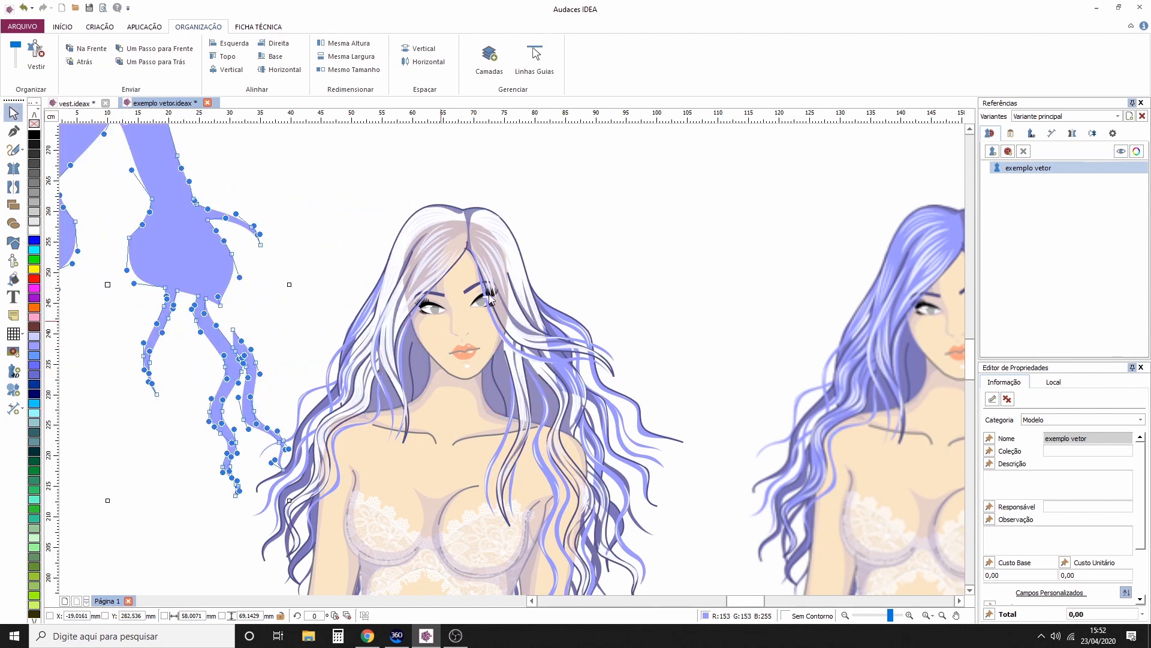
click(582, 221)
click(434, 252)
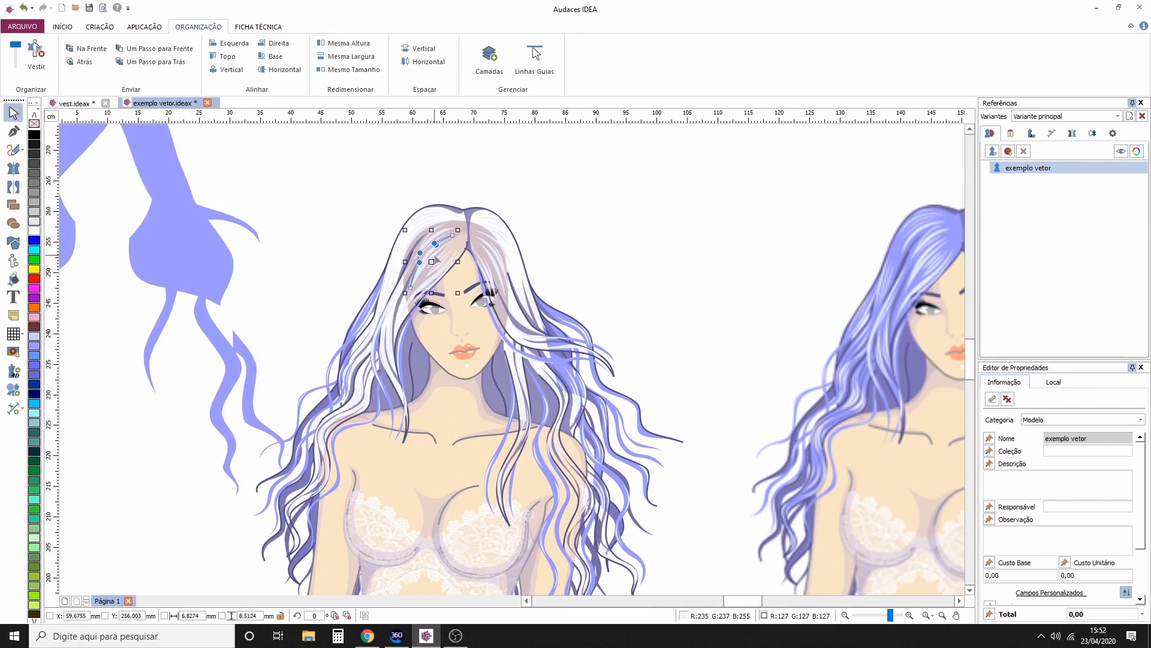
drag(425, 255, 333, 202)
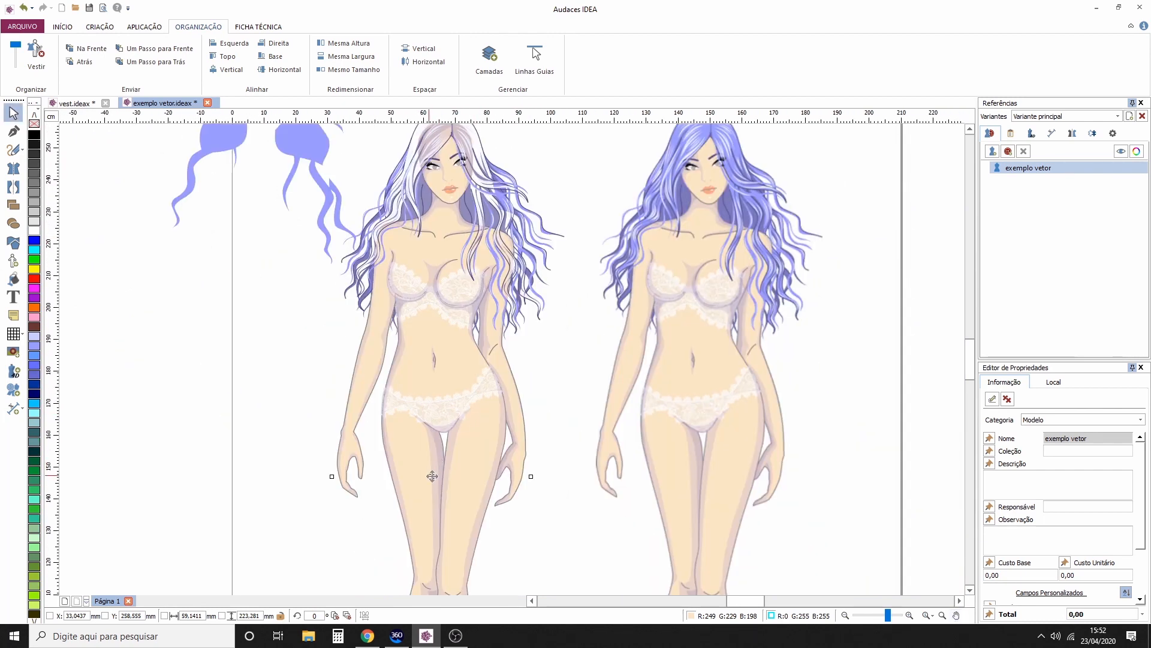
Step: Move the VETOR figure's skin shape away from its line art, and undo the moves of the skin and hair pieces
drag(433, 475, 249, 463)
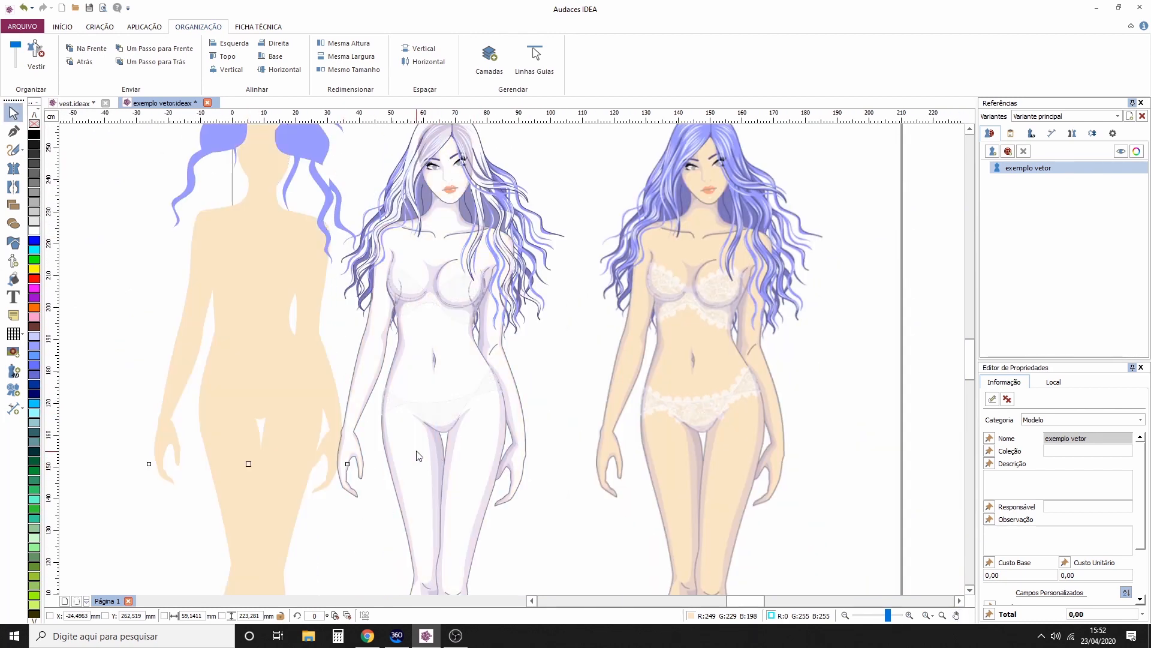
scroll(456, 198, up, 1)
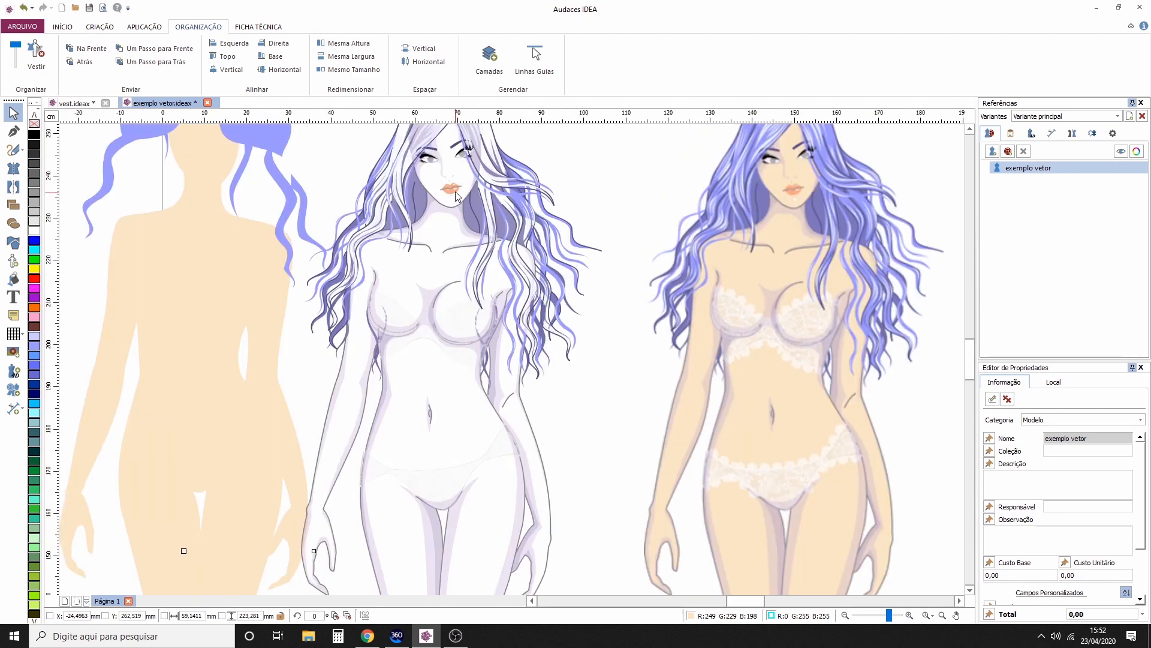
click(456, 194)
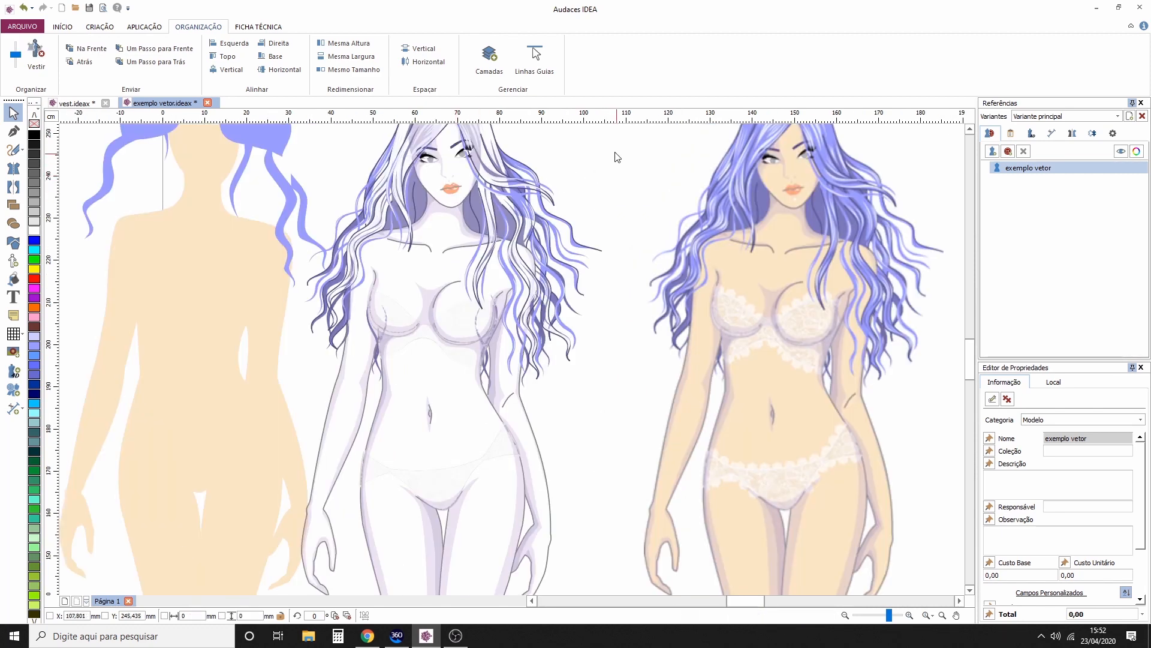
key(ctrl+z)
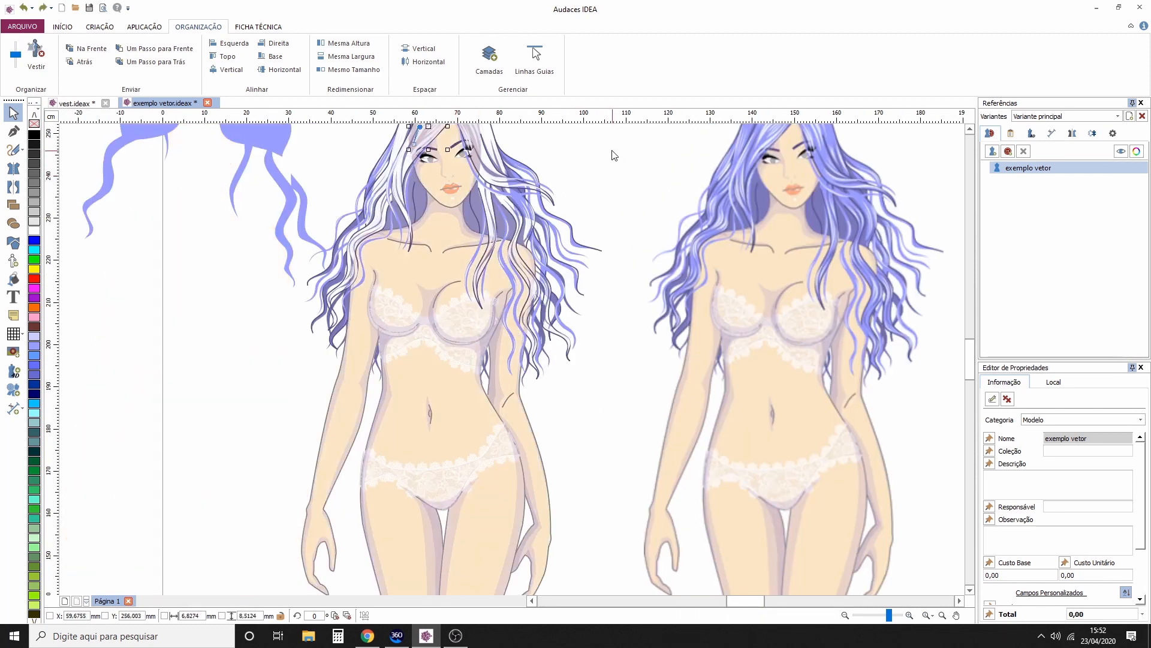
key(ctrl+z)
scroll(599, 372, up, 3)
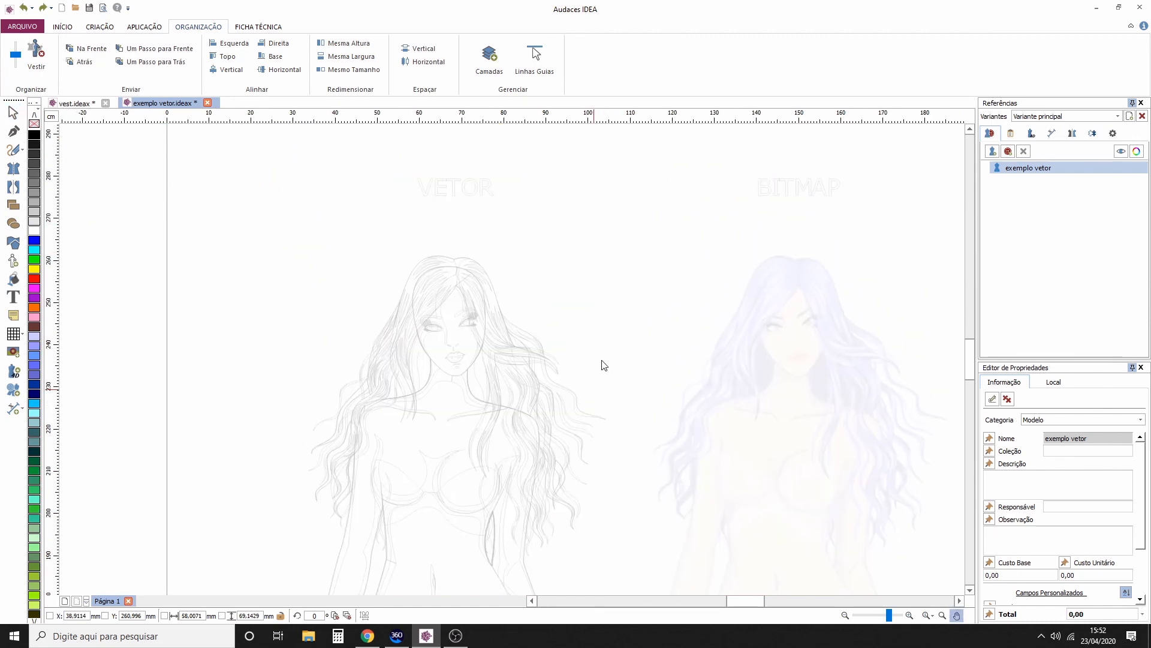
Step: Recolour the VETOR figure's skin shape with a golden brown fill
click(452, 433)
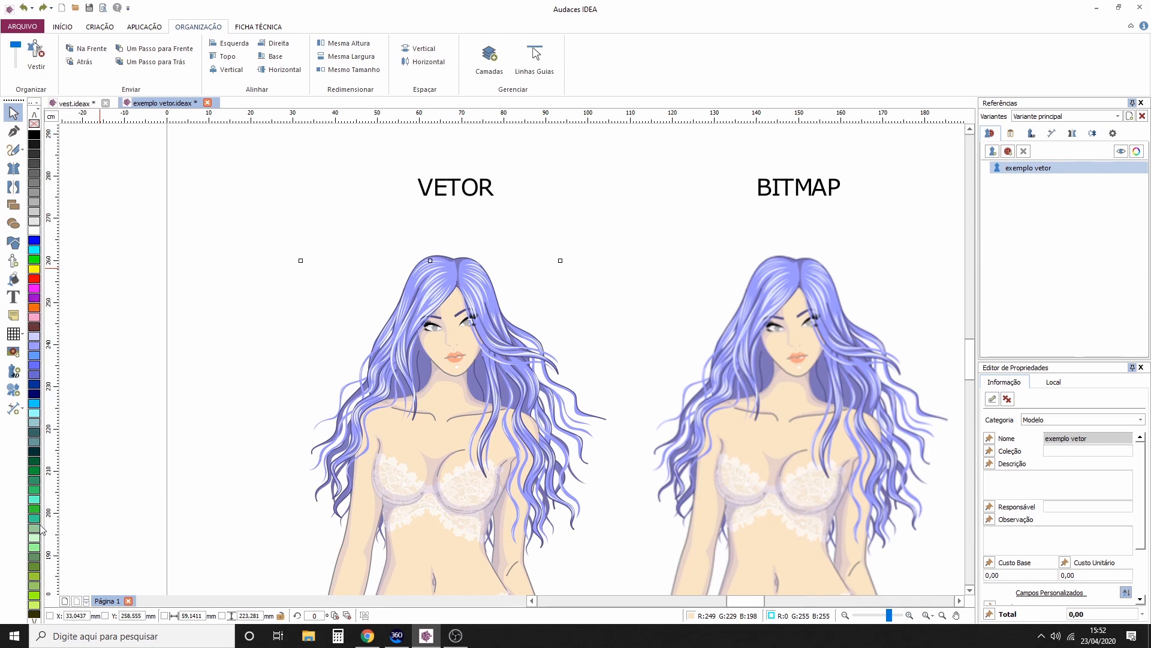
scroll(34, 335, down, 5)
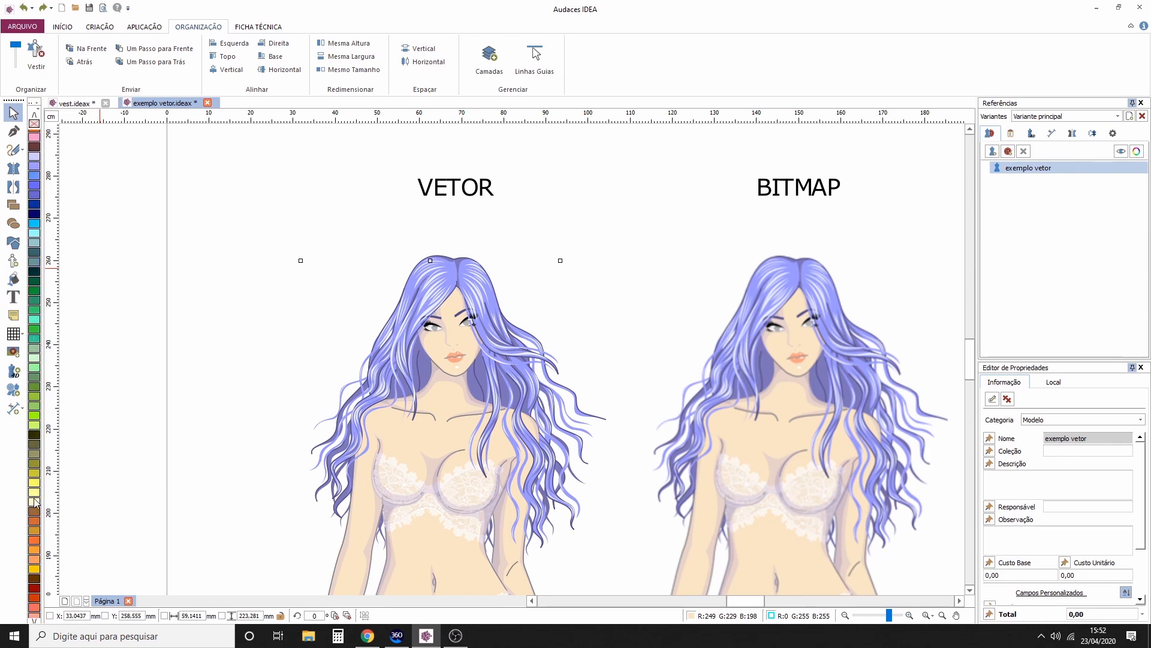
click(35, 531)
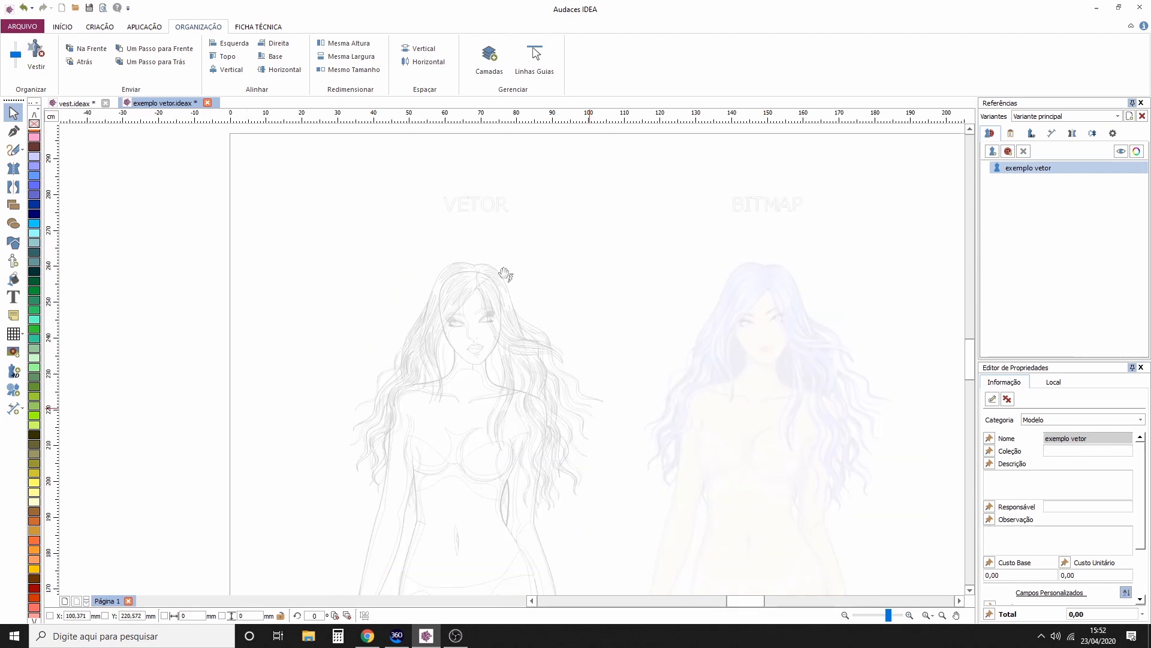
Step: Recolour the VETOR figure's light purple hair shape with green (R:0 G:153 B:51)
drag(505, 275, 428, 144)
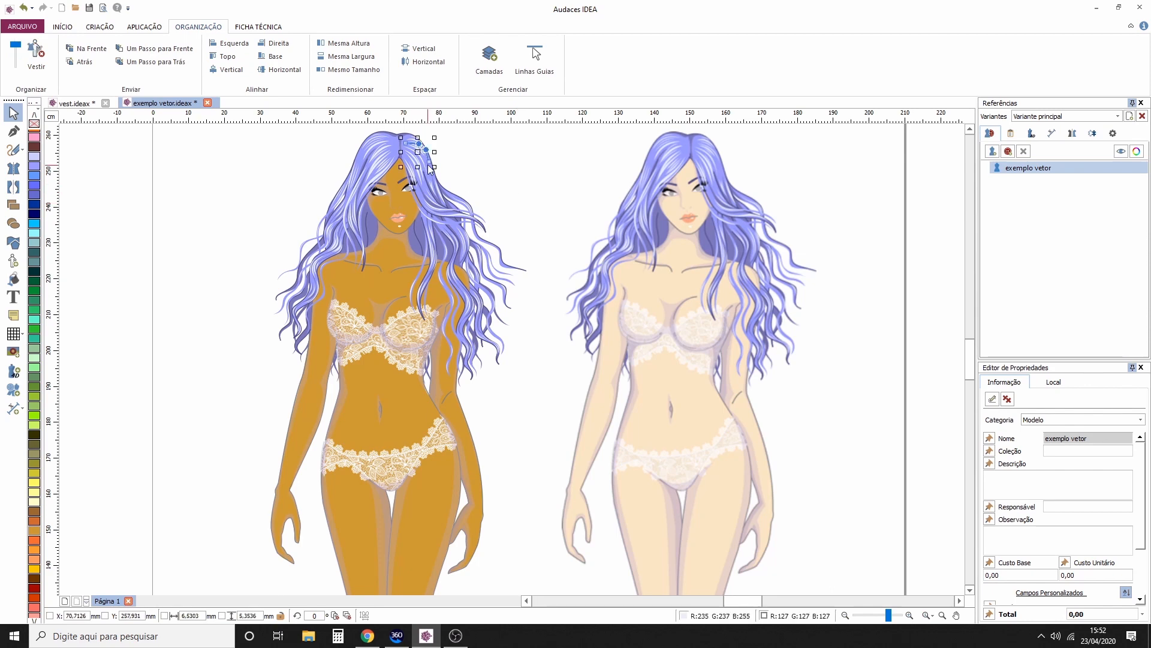
scroll(389, 148, up, 1)
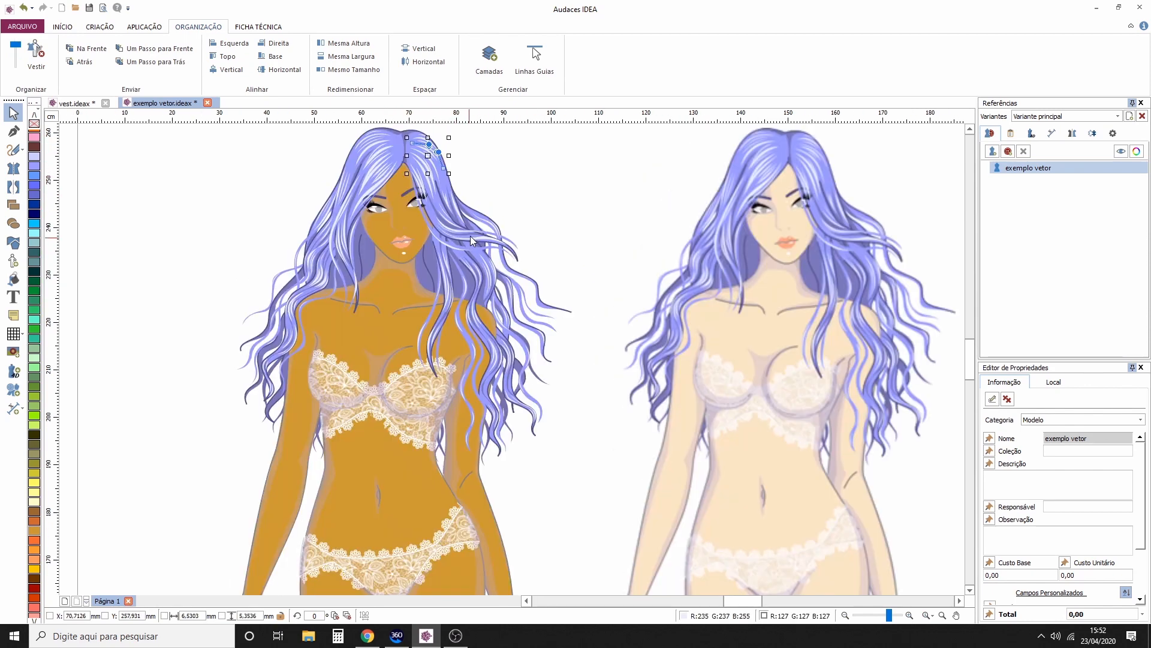
click(444, 185)
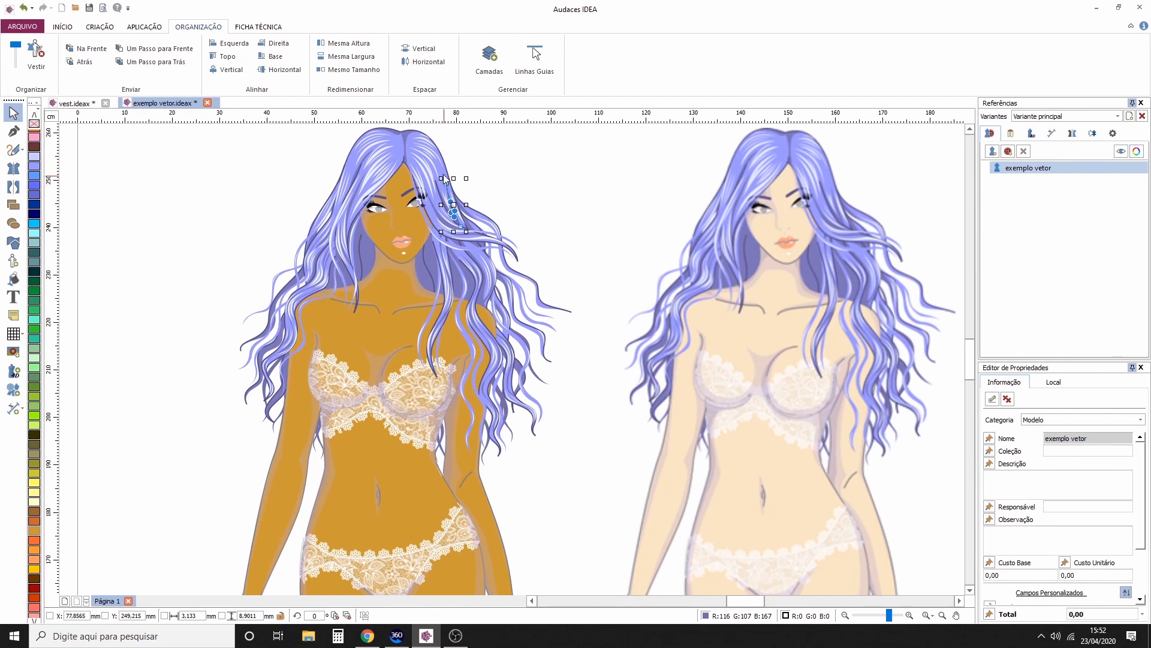
click(448, 179)
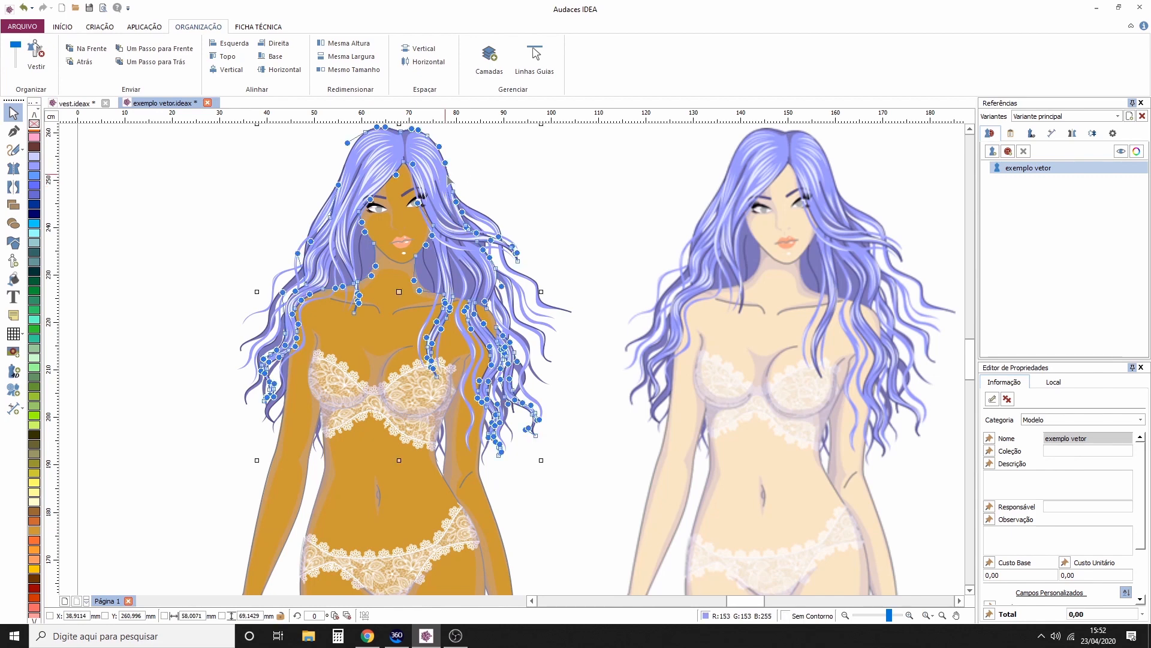
click(36, 296)
click(542, 163)
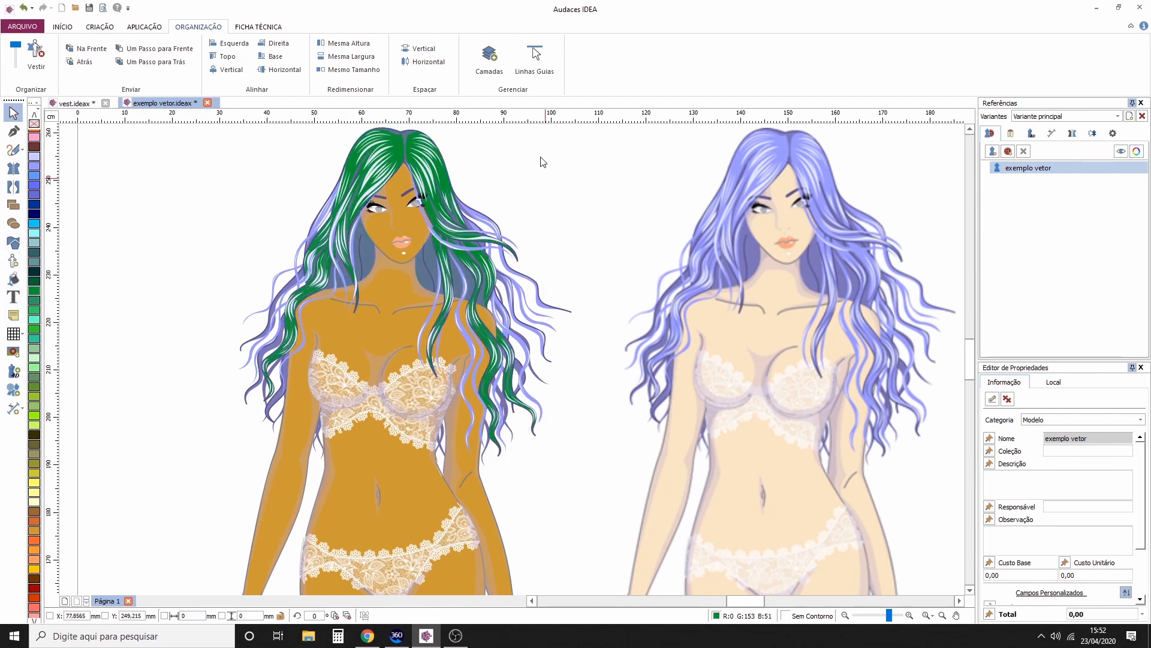
Step: Examine the BITMAP figure's hair and face at several magnifications and compare it with the recoloured VETOR figure
scroll(456, 157, up, 1)
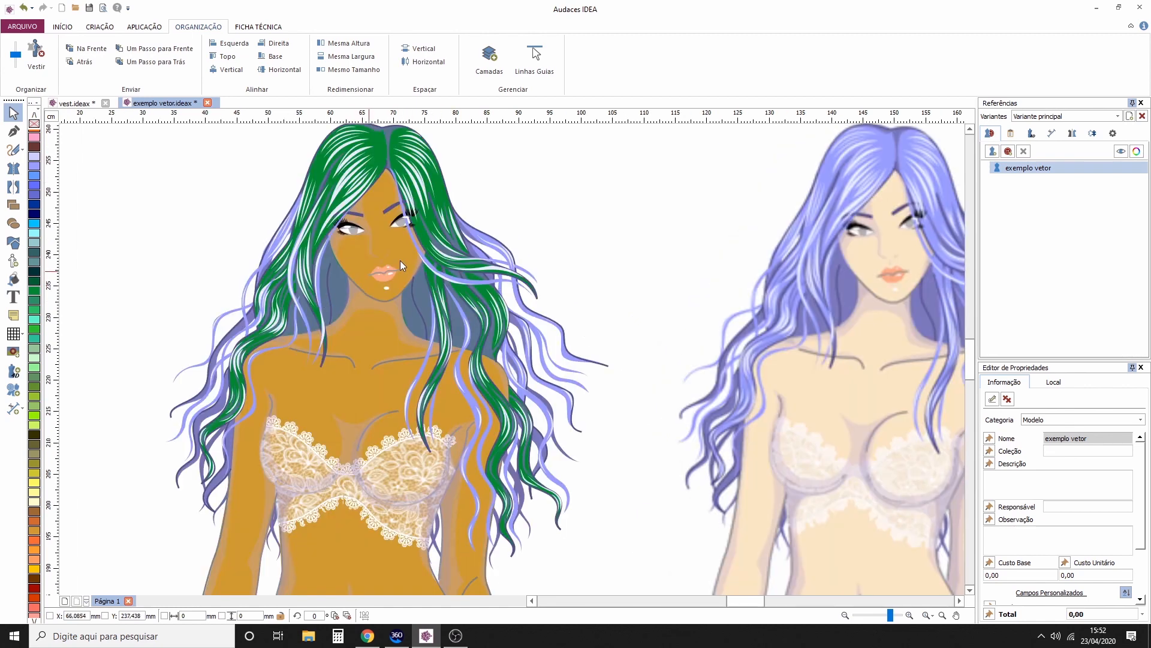
drag(651, 249, 385, 311)
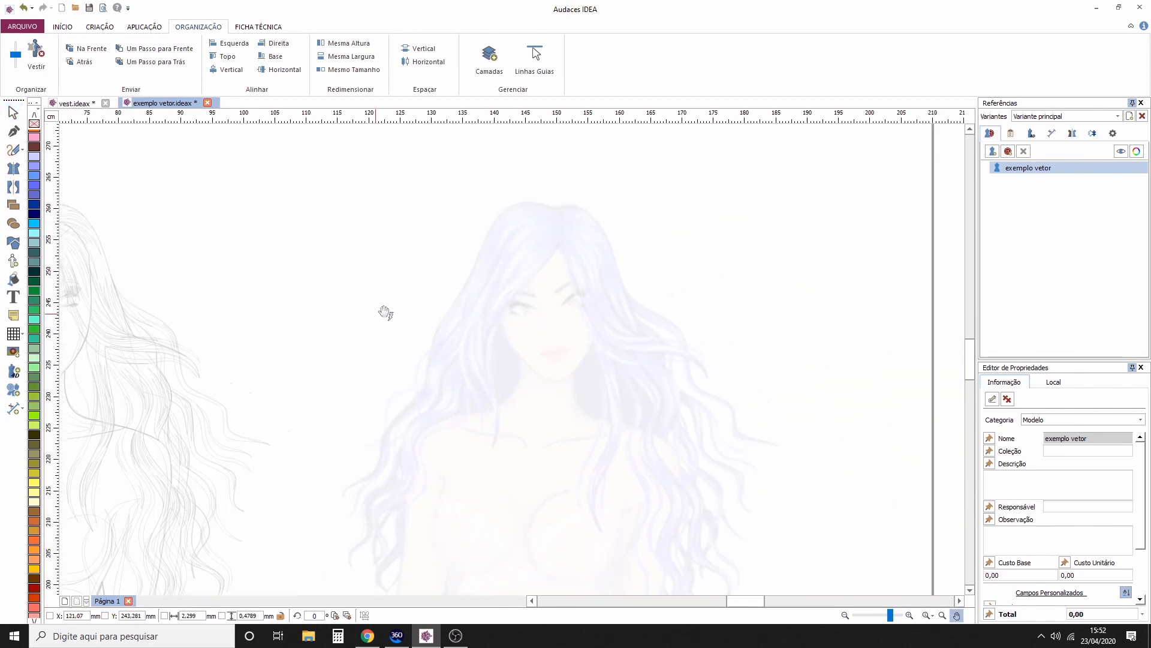
drag(601, 355, 536, 336)
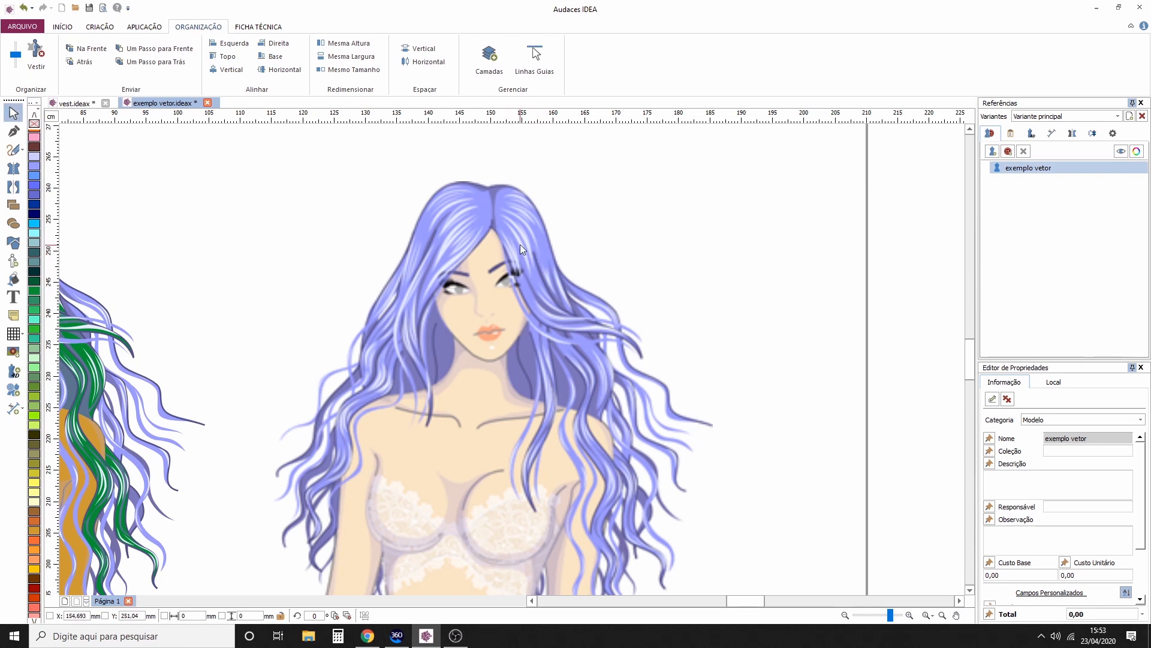
scroll(481, 188, up, 5)
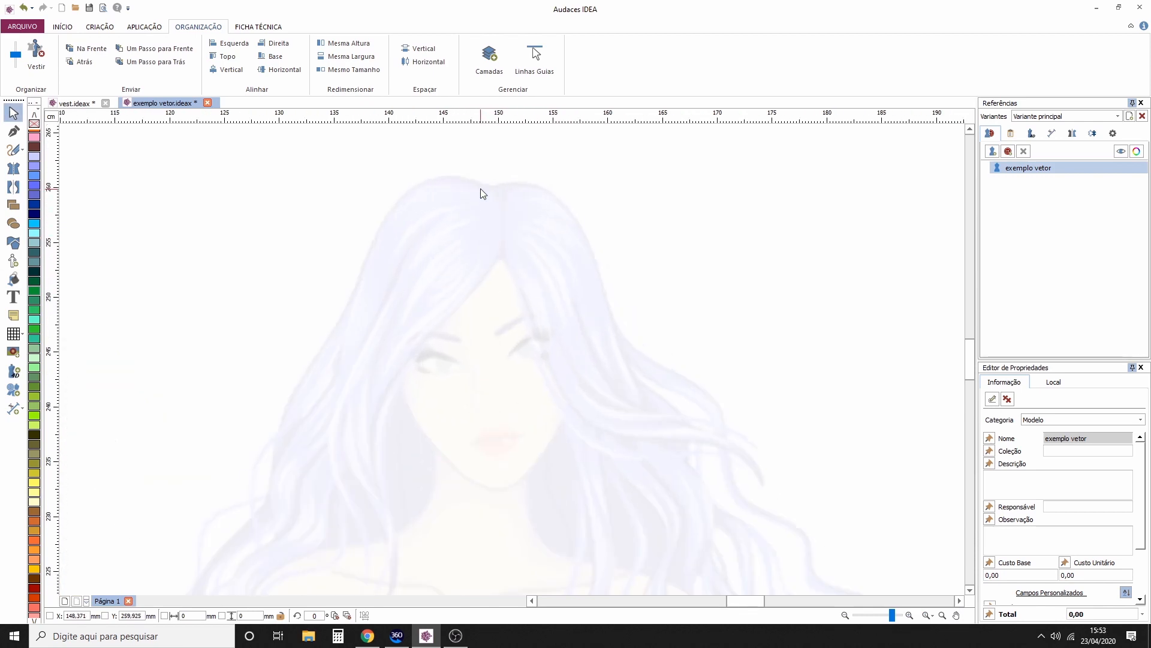
scroll(453, 275, down, 4)
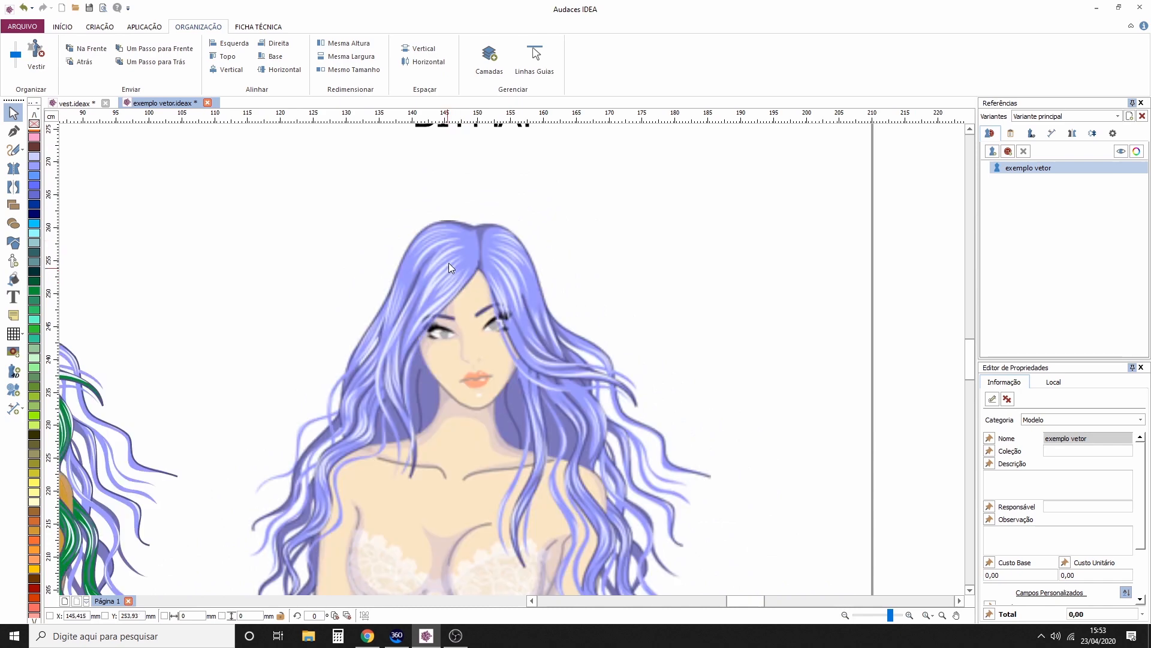
scroll(468, 243, up, 2)
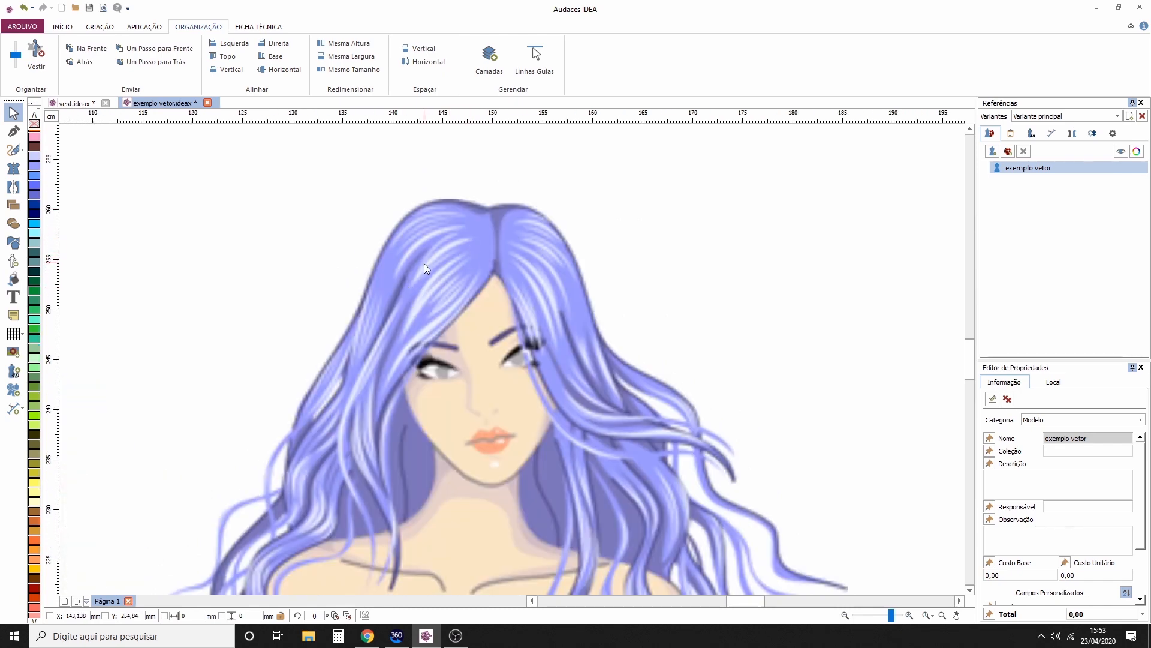
scroll(423, 264, down, 3)
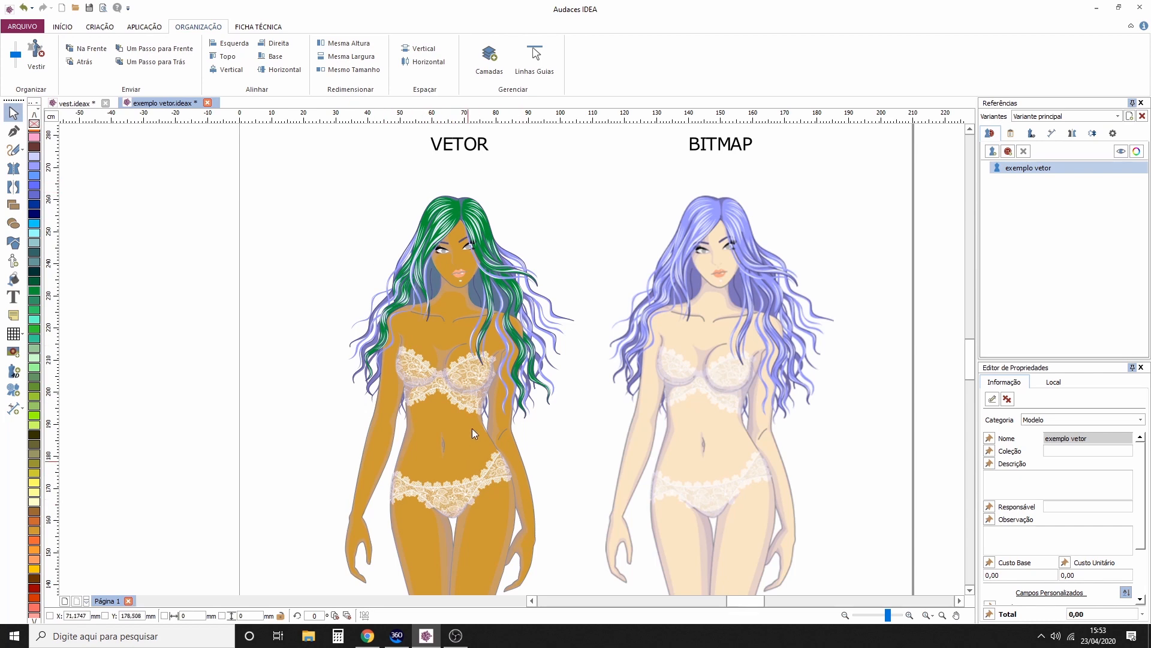
scroll(457, 191, up, 2)
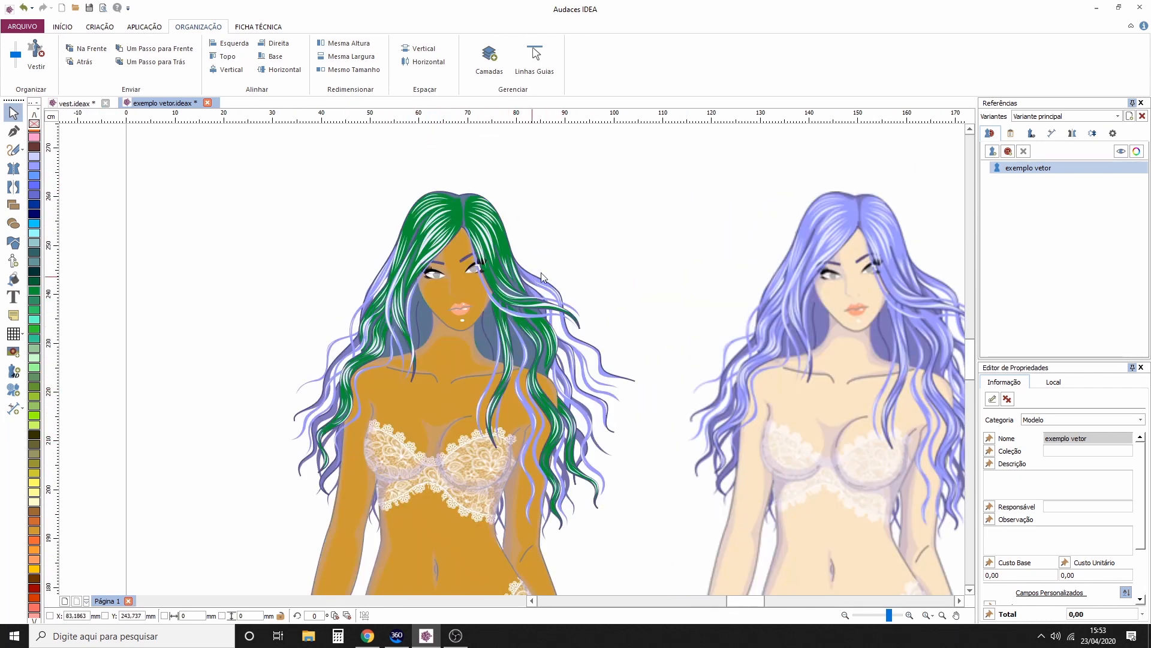
scroll(541, 276, down, 2)
drag(630, 214, 571, 206)
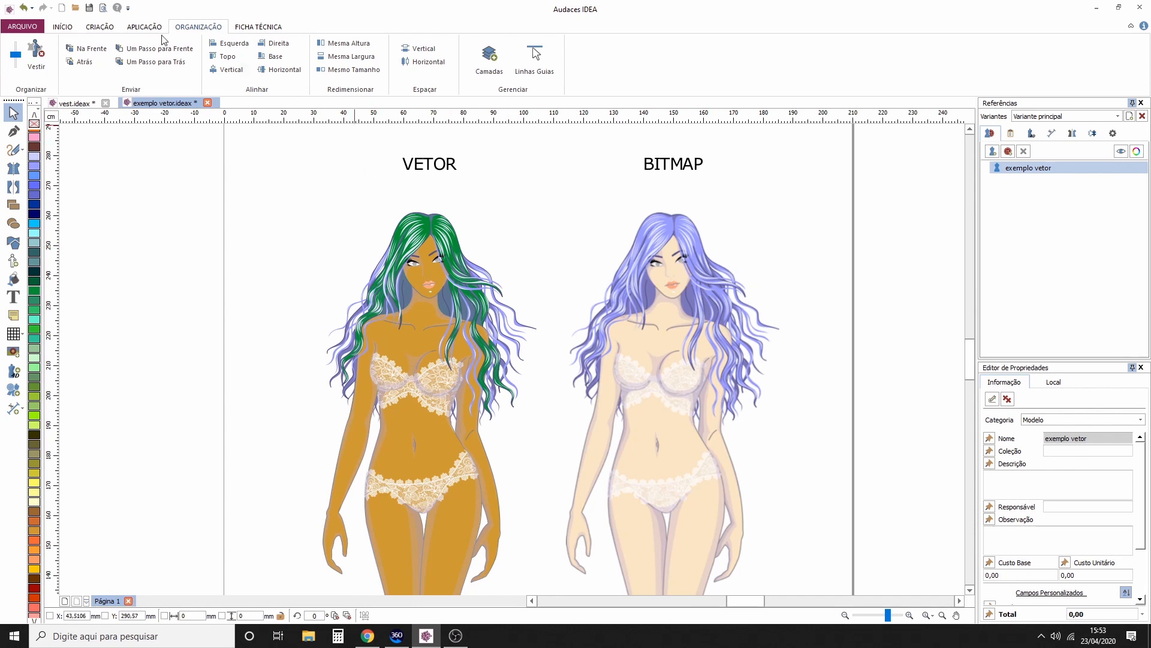
Step: Undo the green fill on the VETOR figure's hair
click(224, 69)
key(ctrl+z)
key(ctrl+z)
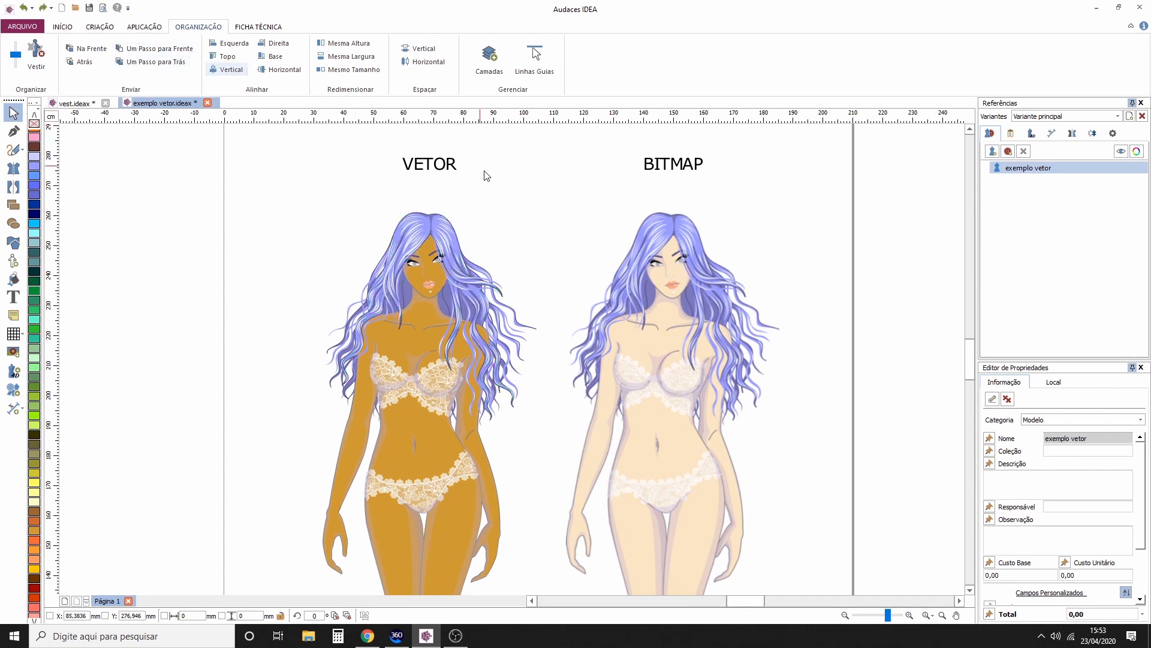
Step: Create a new document and draw a light blue rectangle about 68 mm wide and 63 mm high near the page's upper-left corner
click(63, 8)
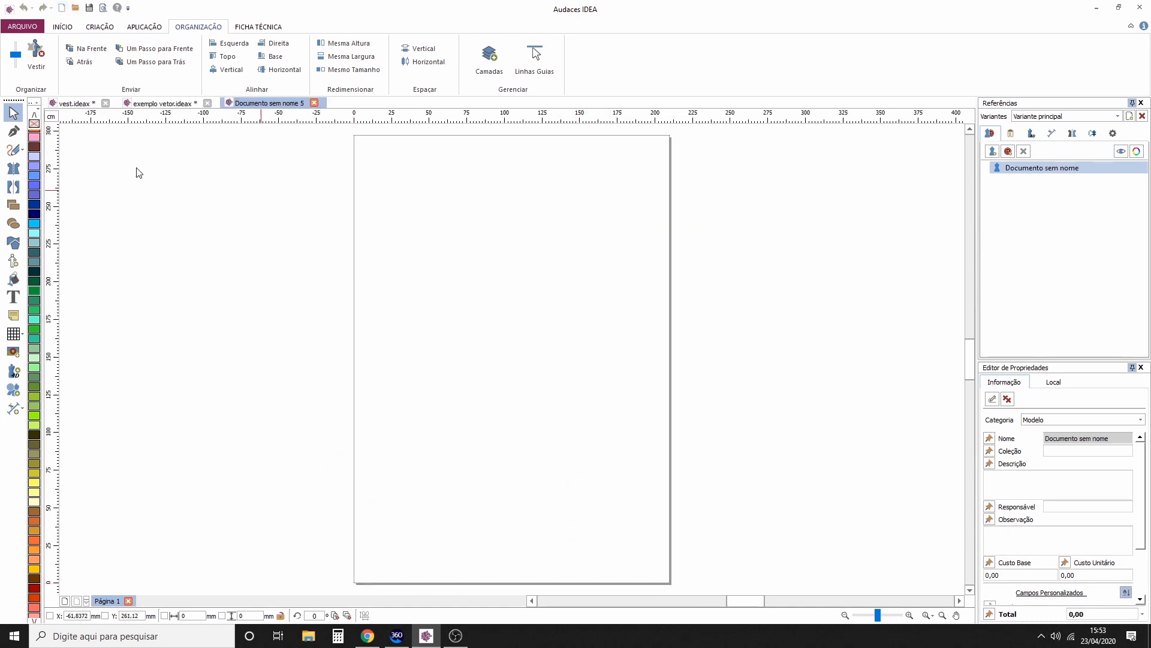
click(16, 207)
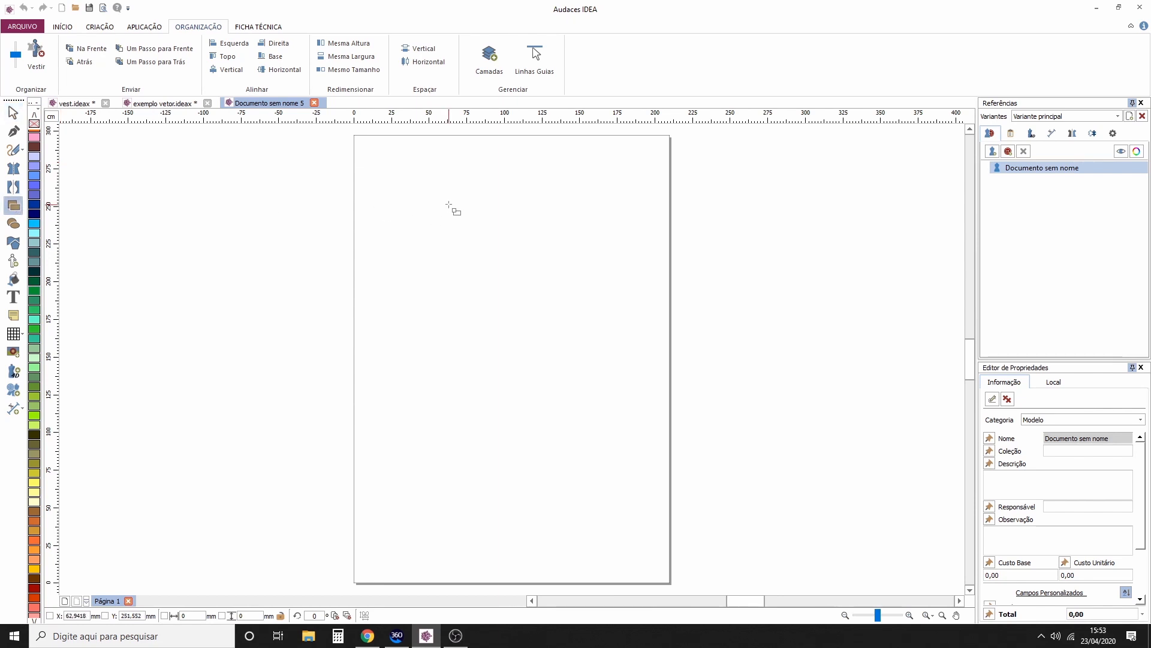
key(Escape)
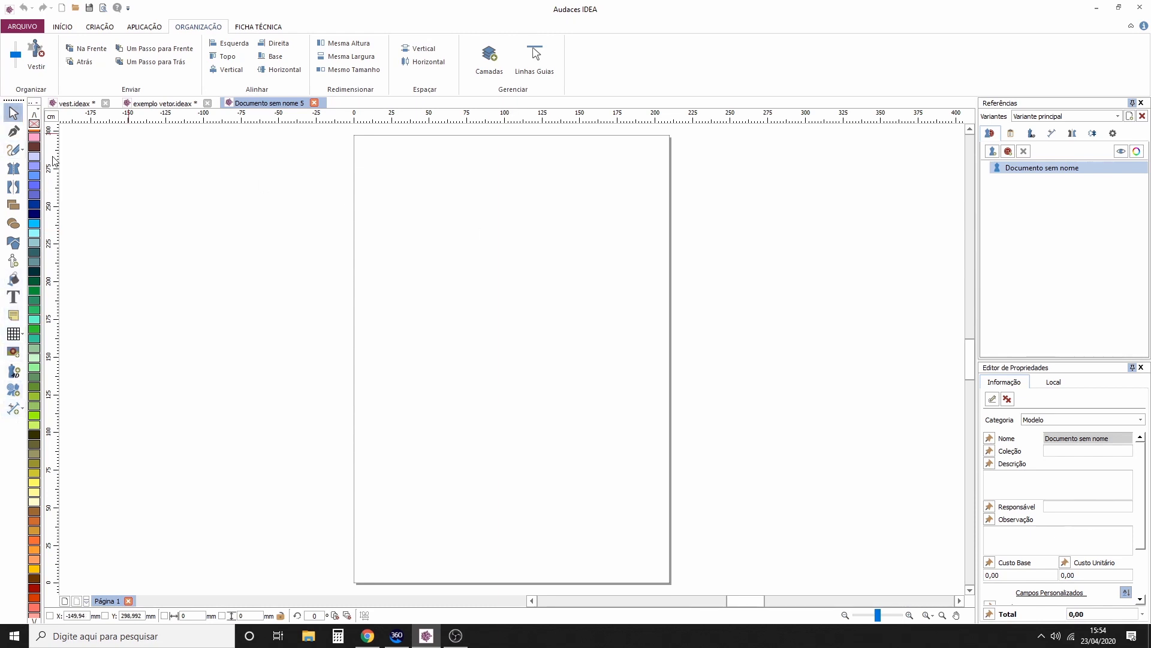
click(14, 208)
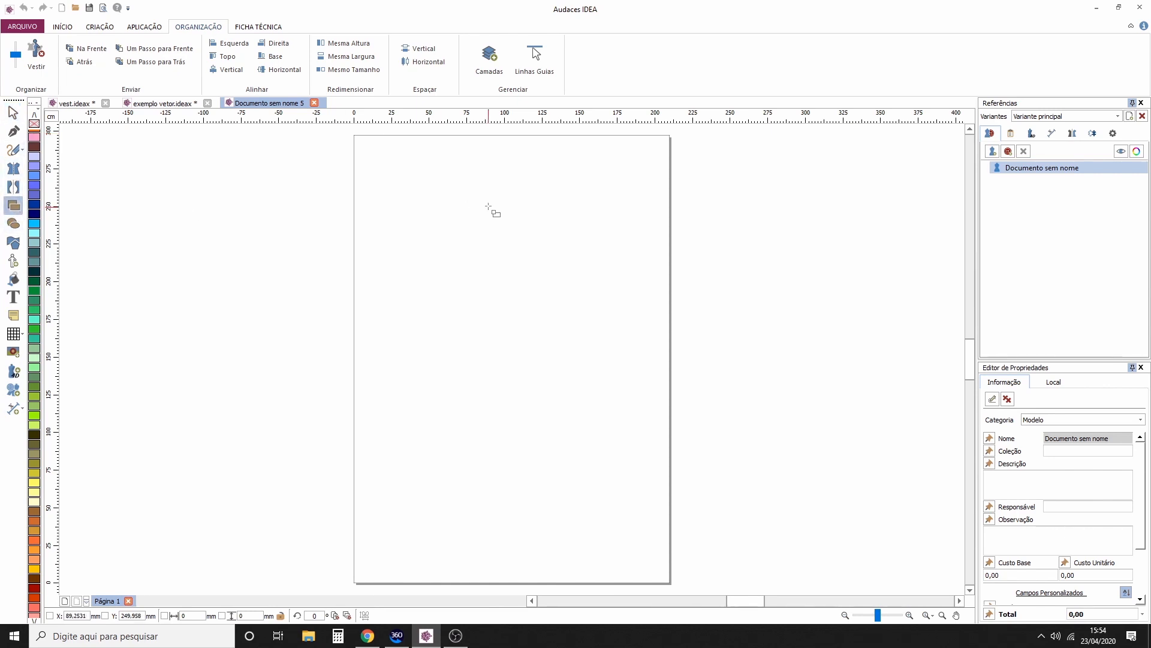
scroll(515, 161, up, 2)
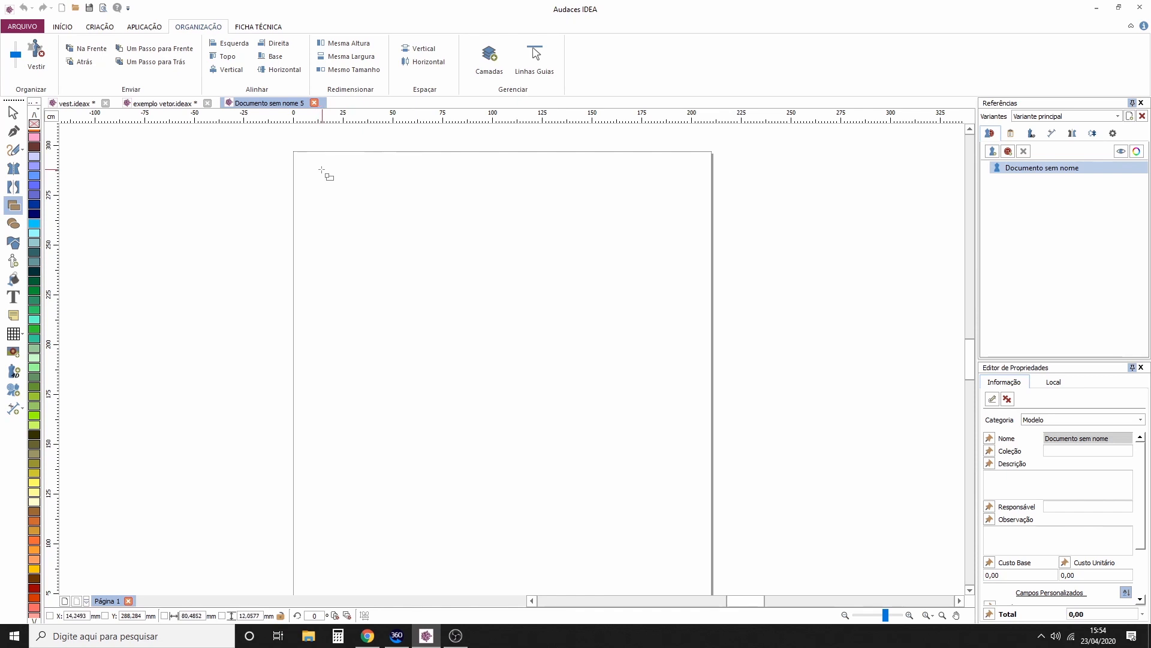
drag(320, 171, 455, 297)
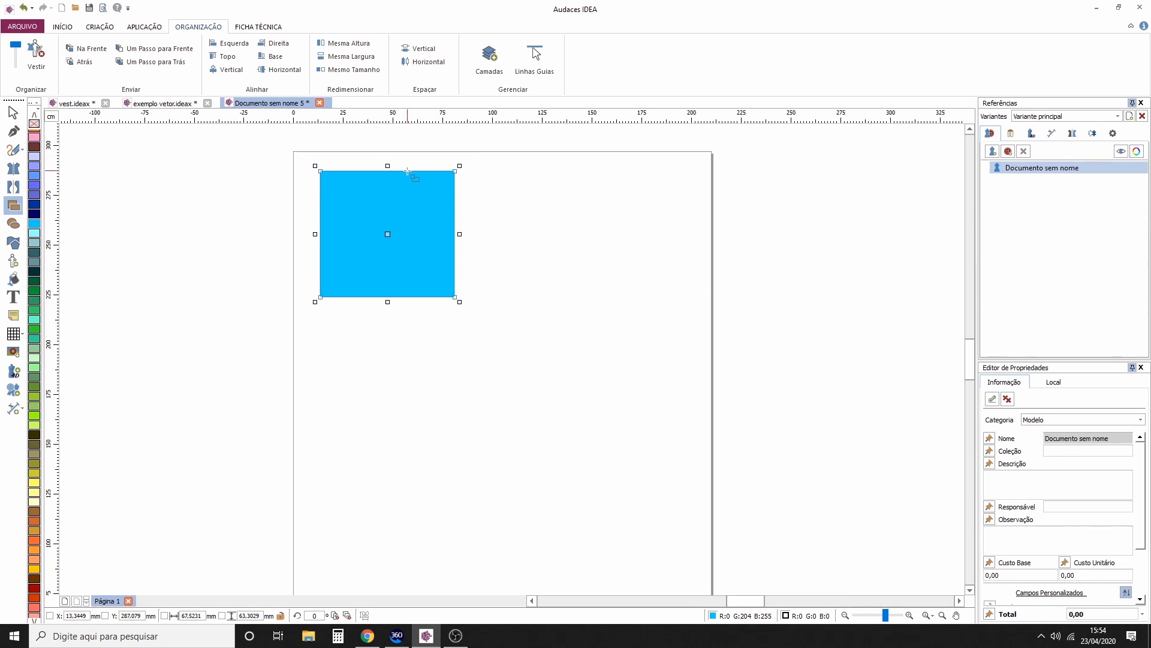
Step: Draw a lime green rectangle about 69 mm wide and 71 mm high overlapping the blue one's lower-right area
scroll(410, 171, up, 3)
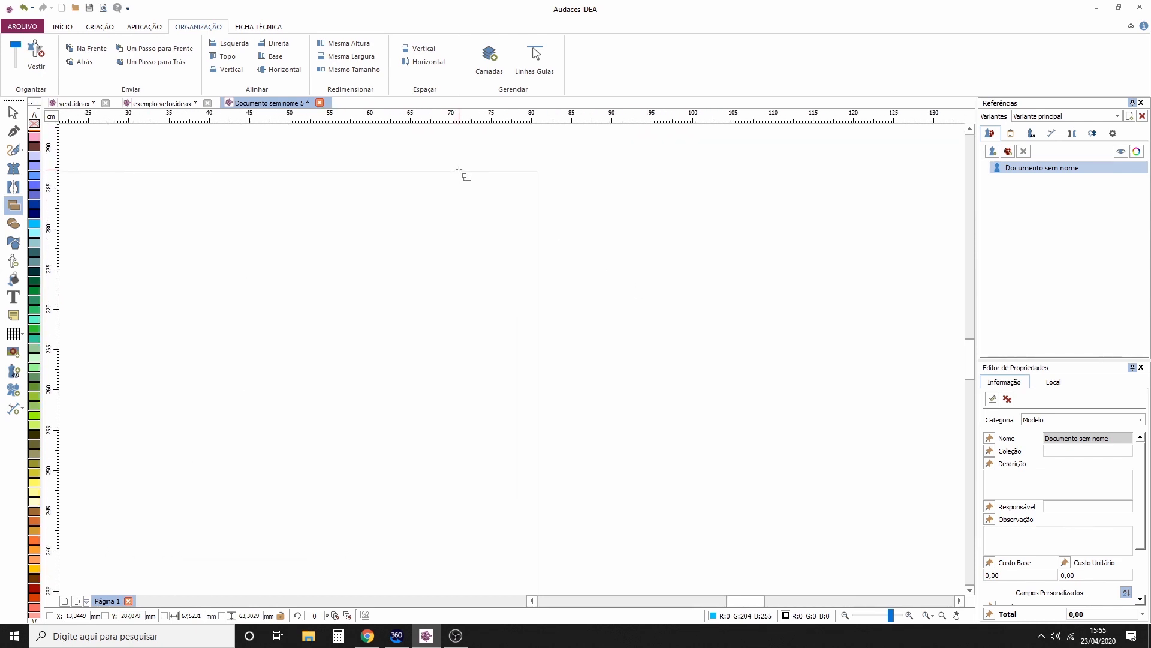
scroll(551, 316, down, 2)
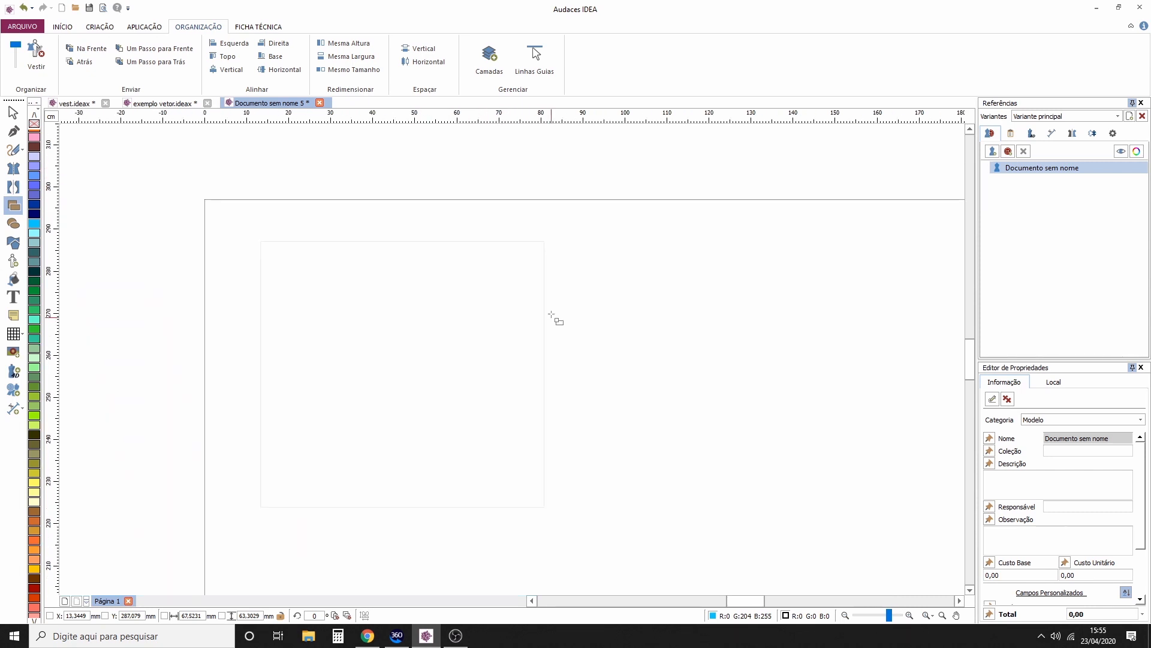
scroll(551, 314, down, 1)
drag(606, 352, 587, 283)
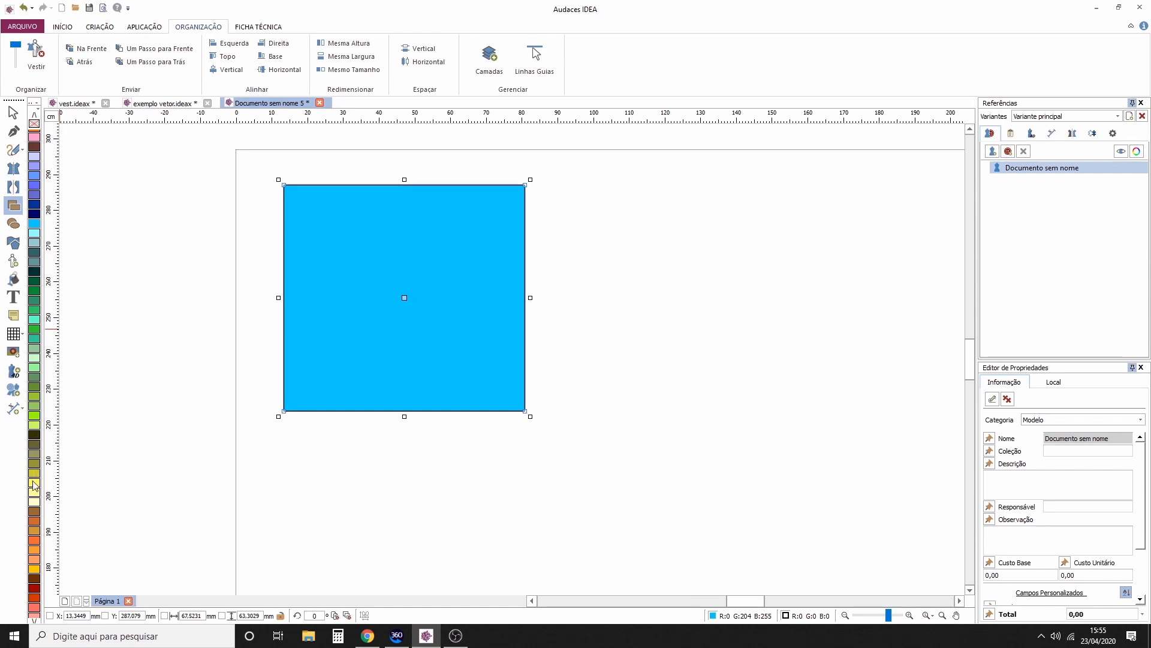
drag(370, 273, 615, 525)
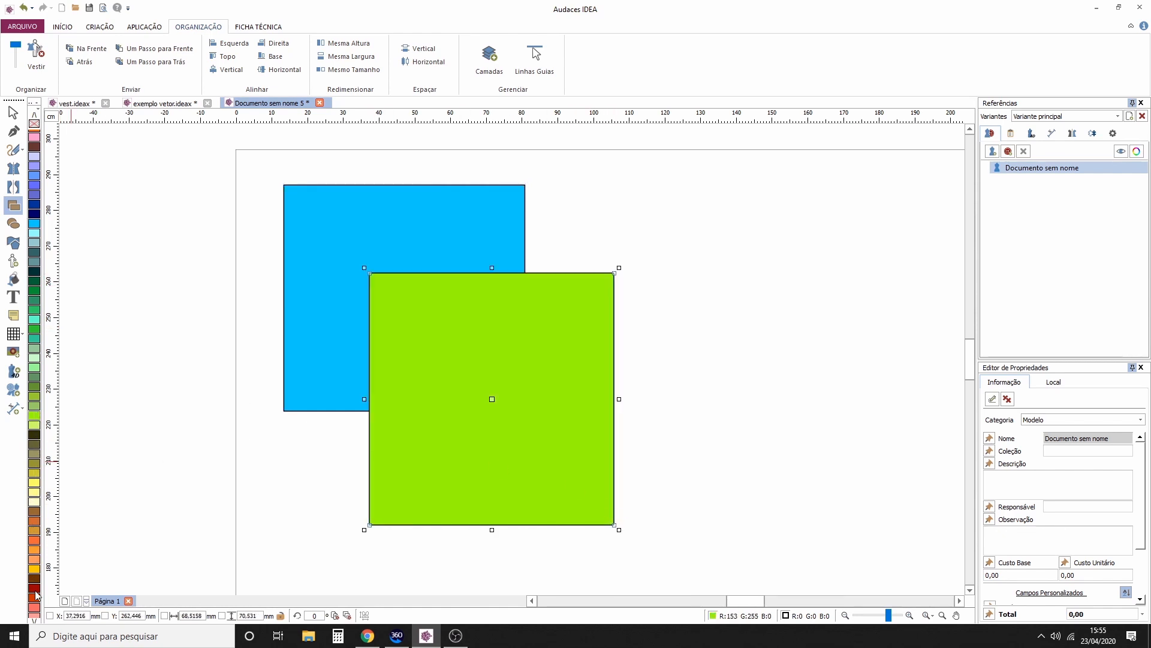
Step: Draw a dark red rectangle about 75 by 67 mm overlapping the green one, and a pink one about 68 by 71 mm overlapping all three
drag(560, 306, 519, 259)
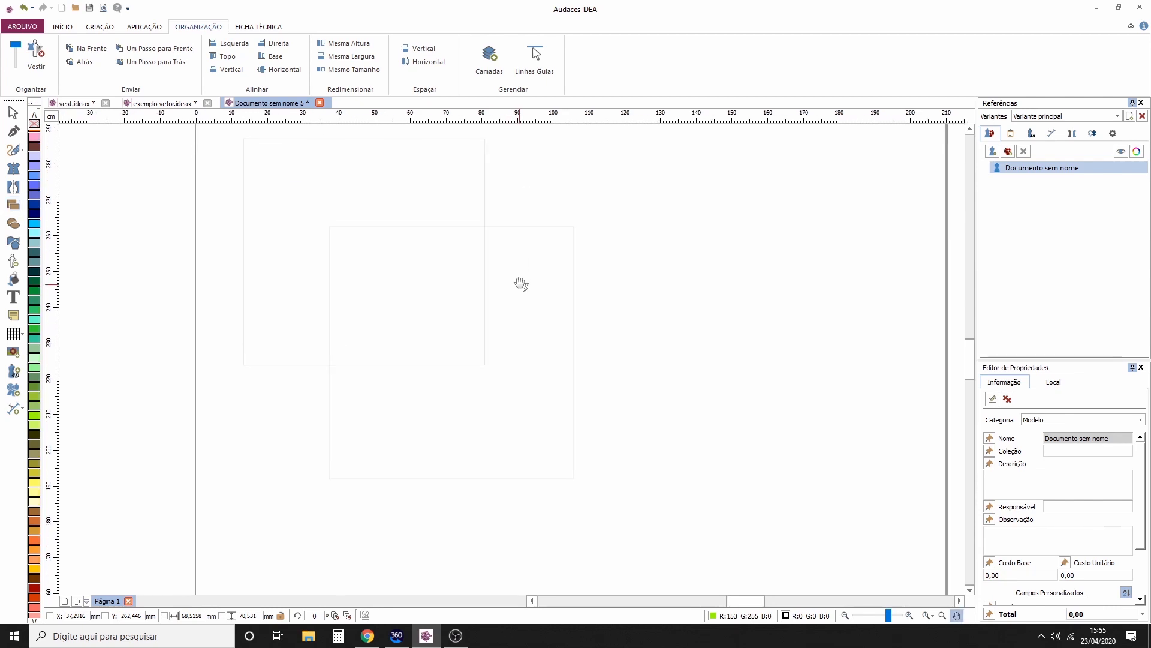
drag(426, 295, 682, 522)
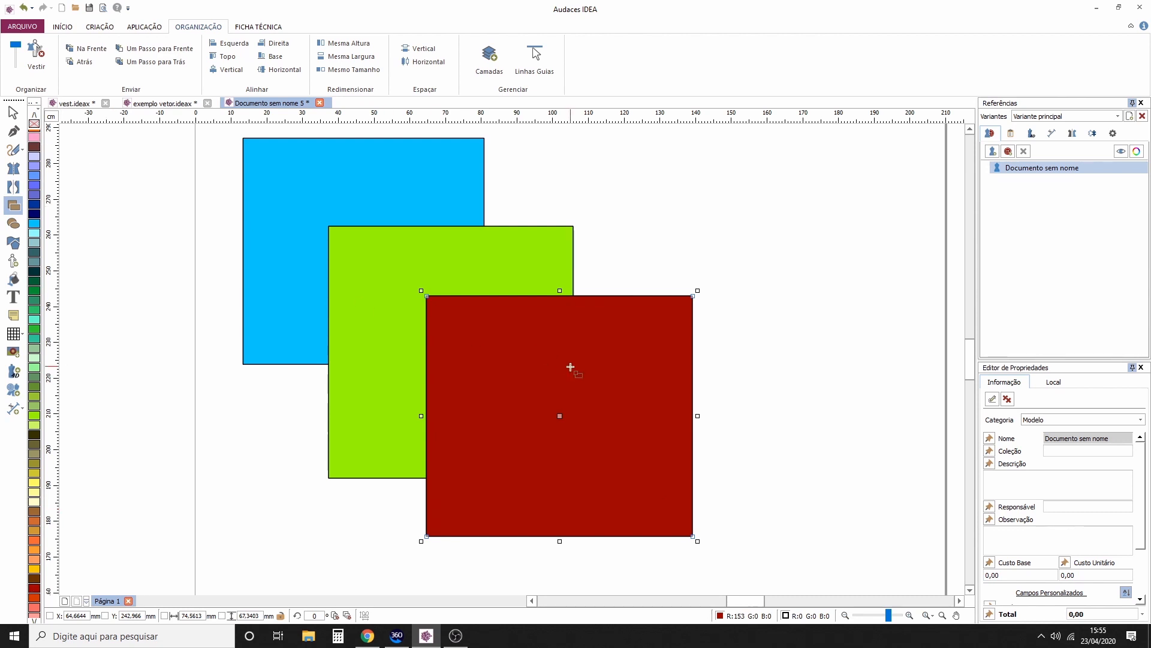
scroll(570, 368, down, 2)
drag(460, 229, 610, 384)
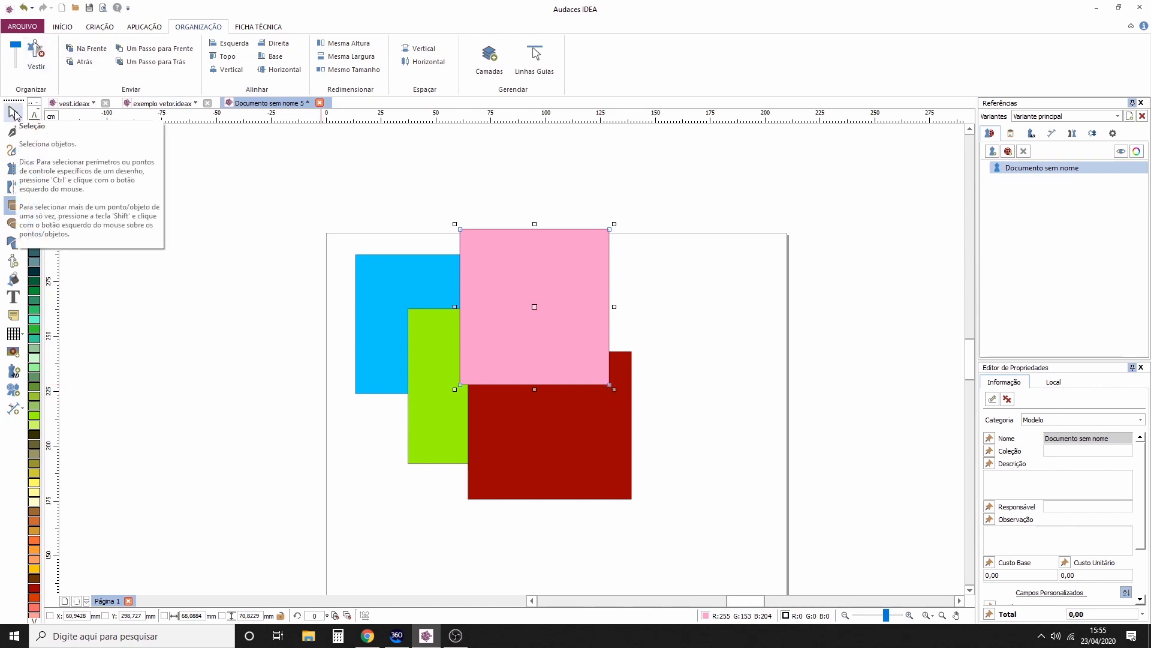
Step: Resize the pink rectangle from its lower-left corner to about 79 mm wide and 70 mm high
click(13, 112)
click(661, 281)
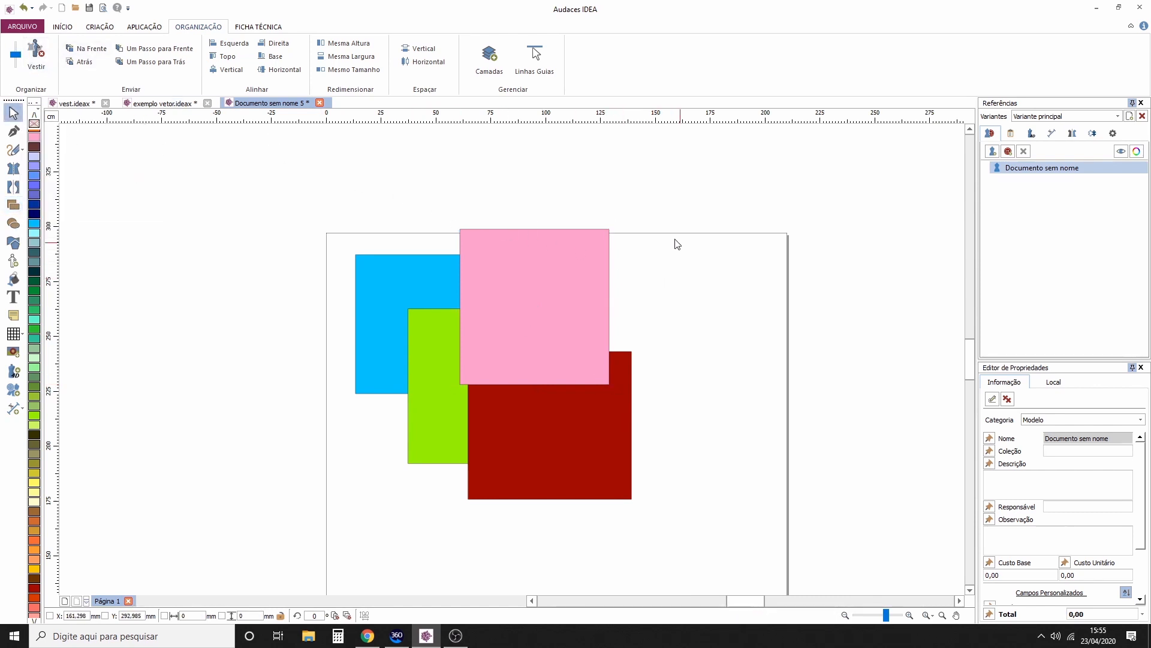
click(415, 279)
click(442, 360)
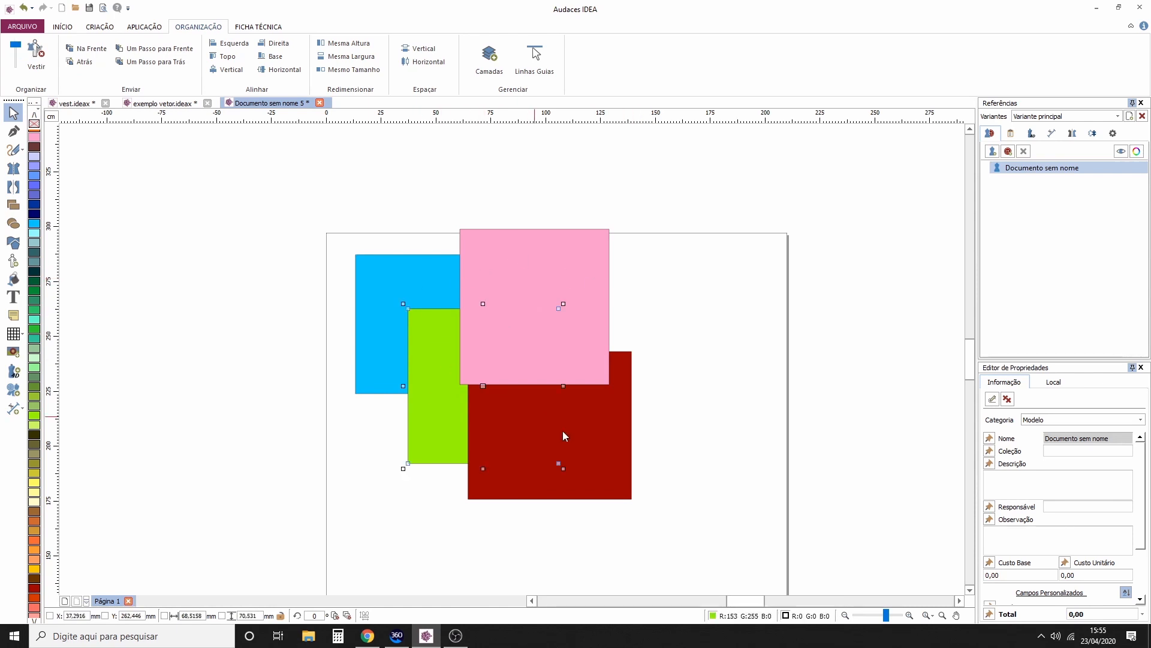
click(596, 446)
click(599, 335)
drag(453, 387, 436, 381)
click(748, 306)
scroll(502, 264, up, 1)
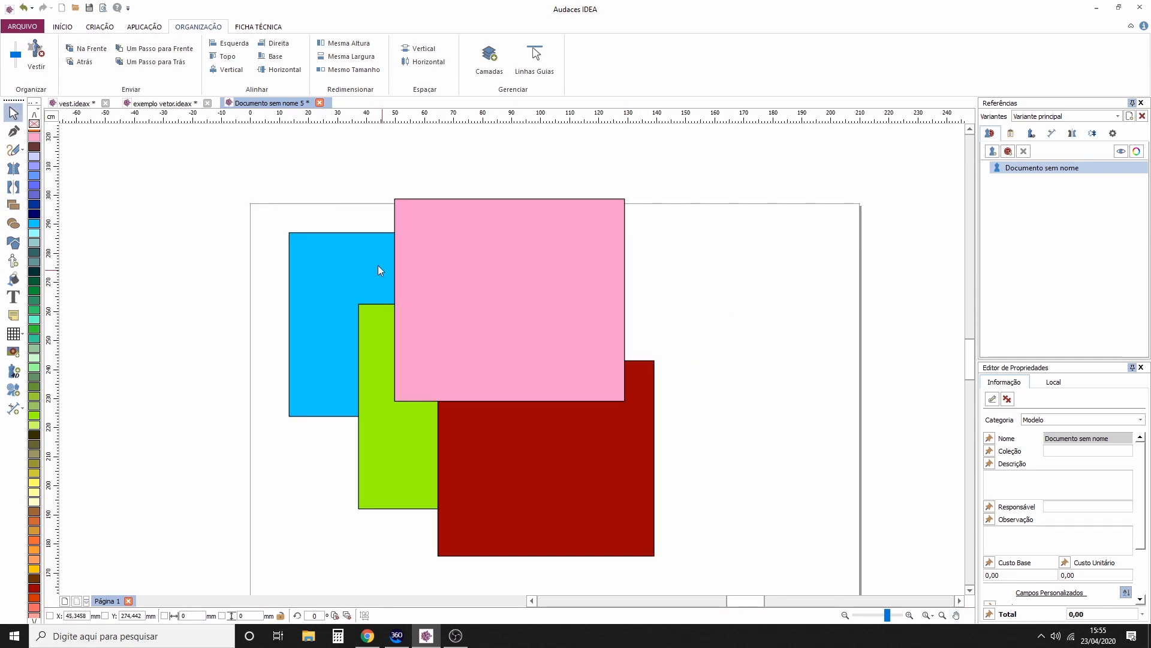
click(374, 265)
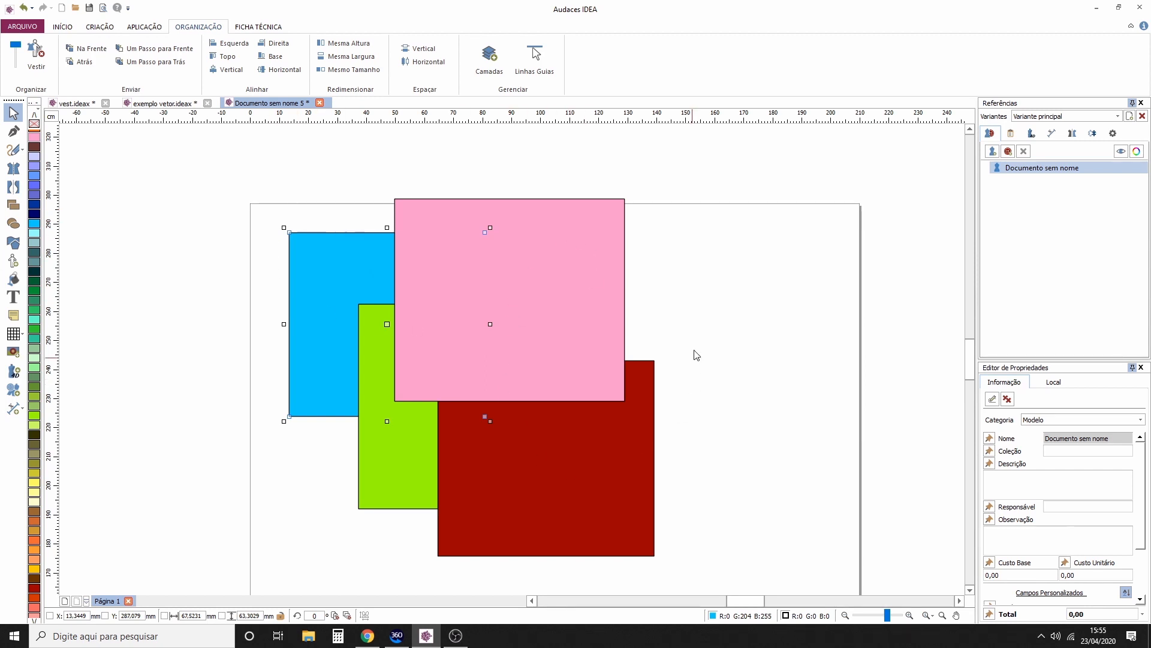
click(400, 475)
click(541, 246)
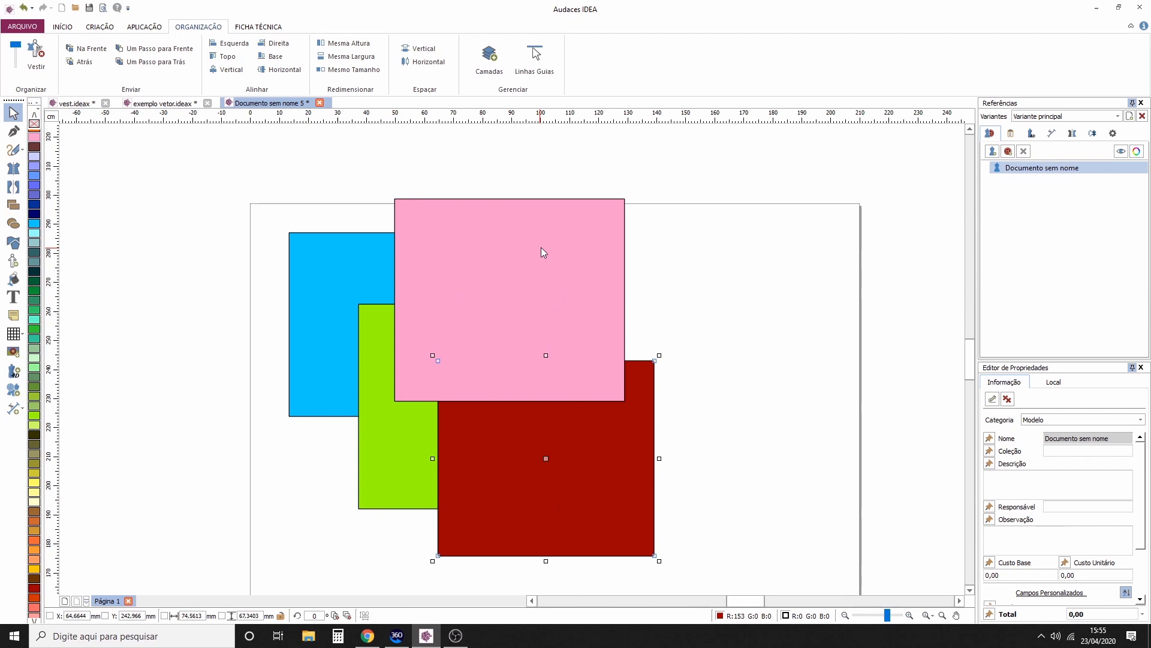
click(761, 223)
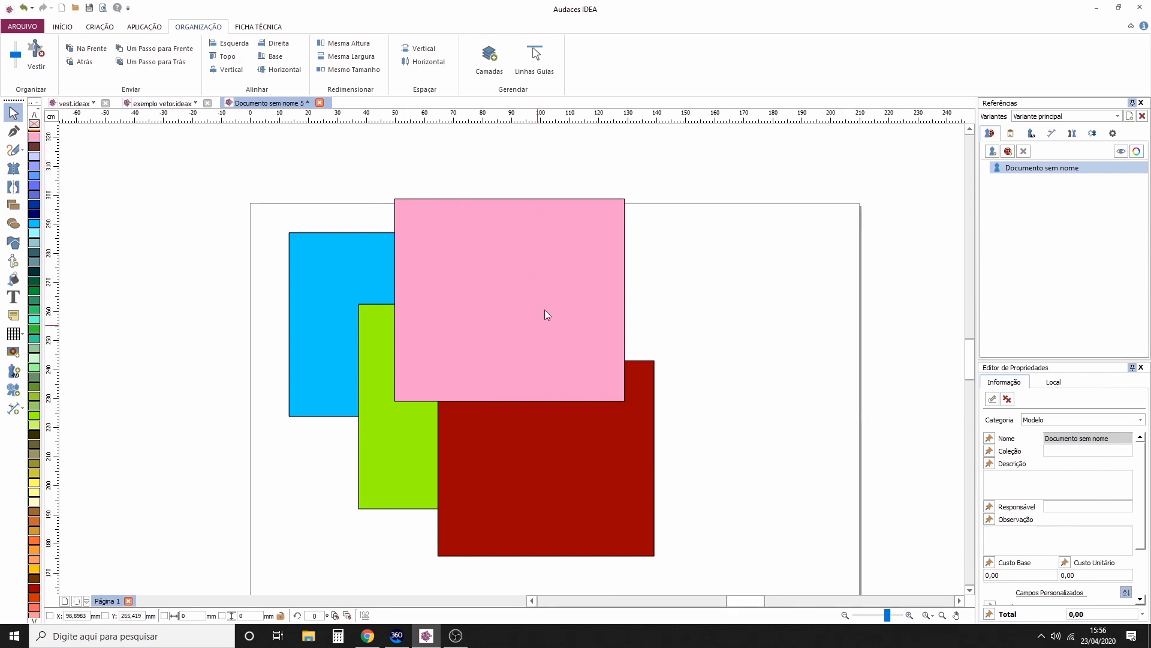
Step: Send the pink rectangle backward one step at a time until it lies behind the red, green and blue ones
click(510, 248)
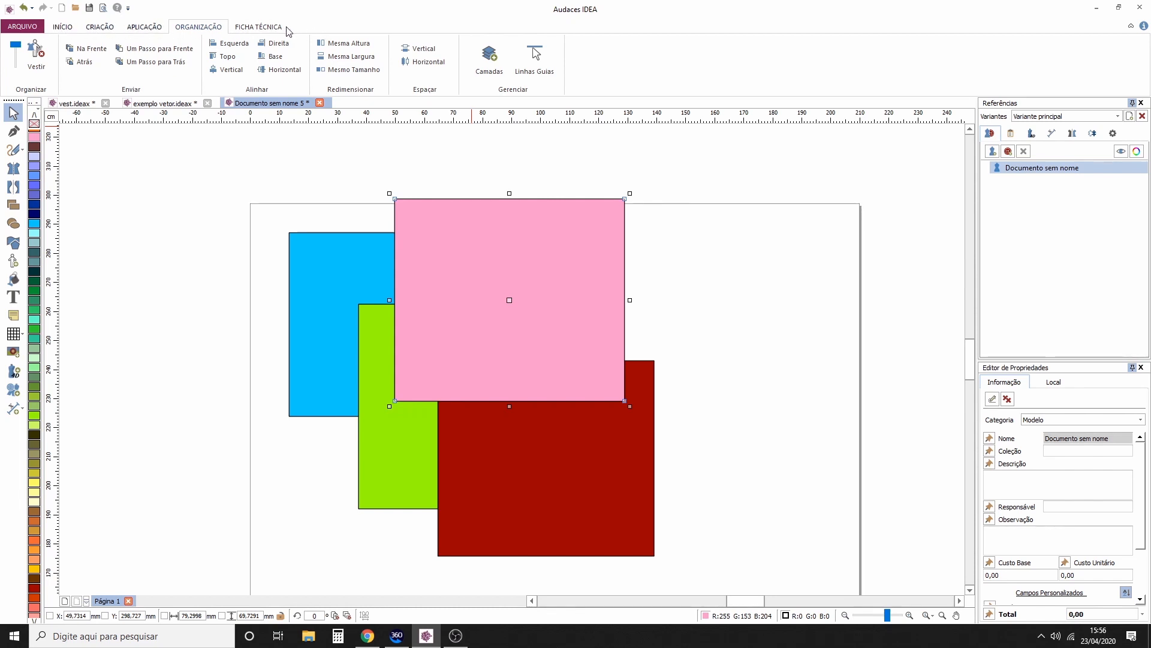
click(145, 65)
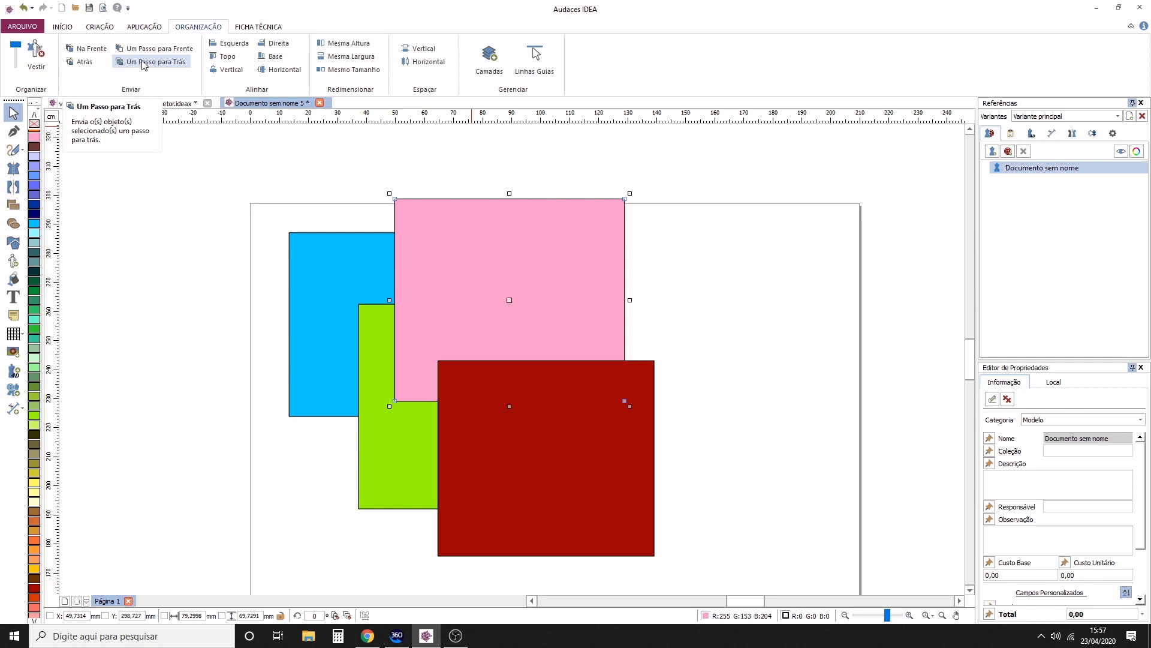
click(144, 62)
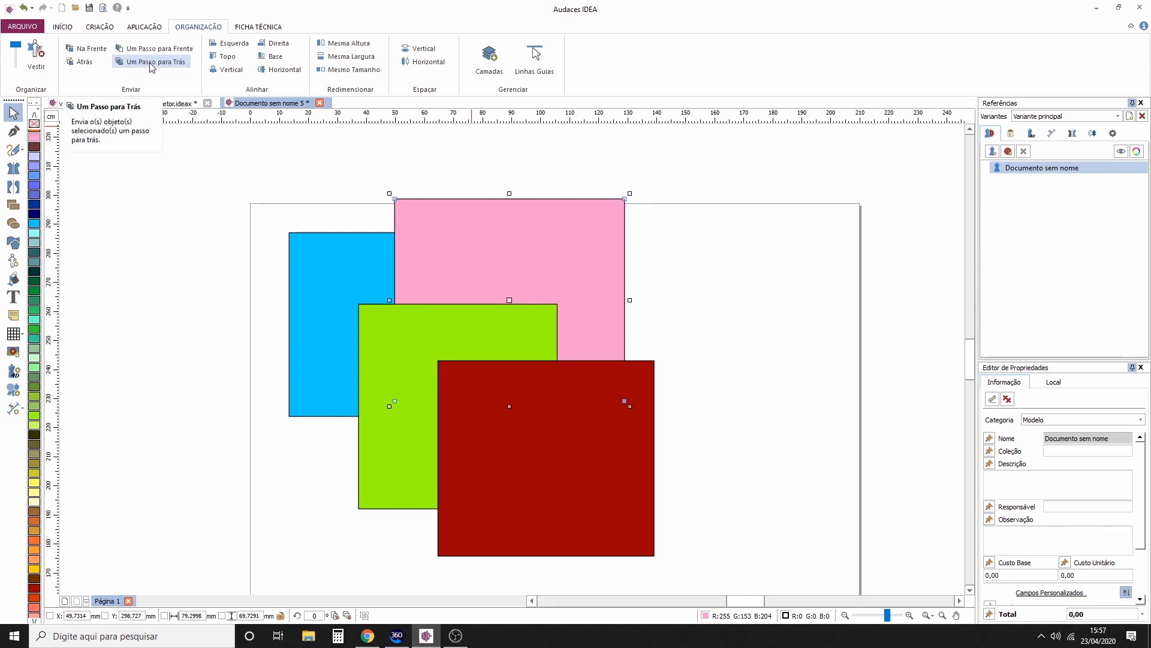
click(152, 65)
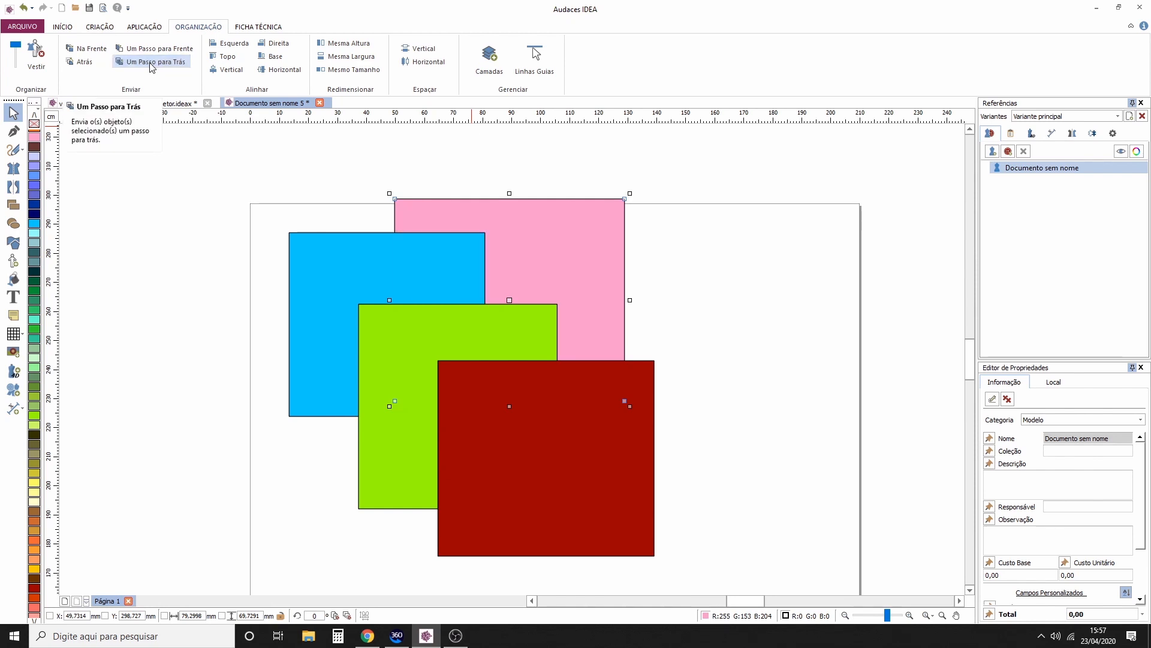
Step: Bring the pink rectangle forward one step at a time until it lies above the other three rectangles
click(167, 51)
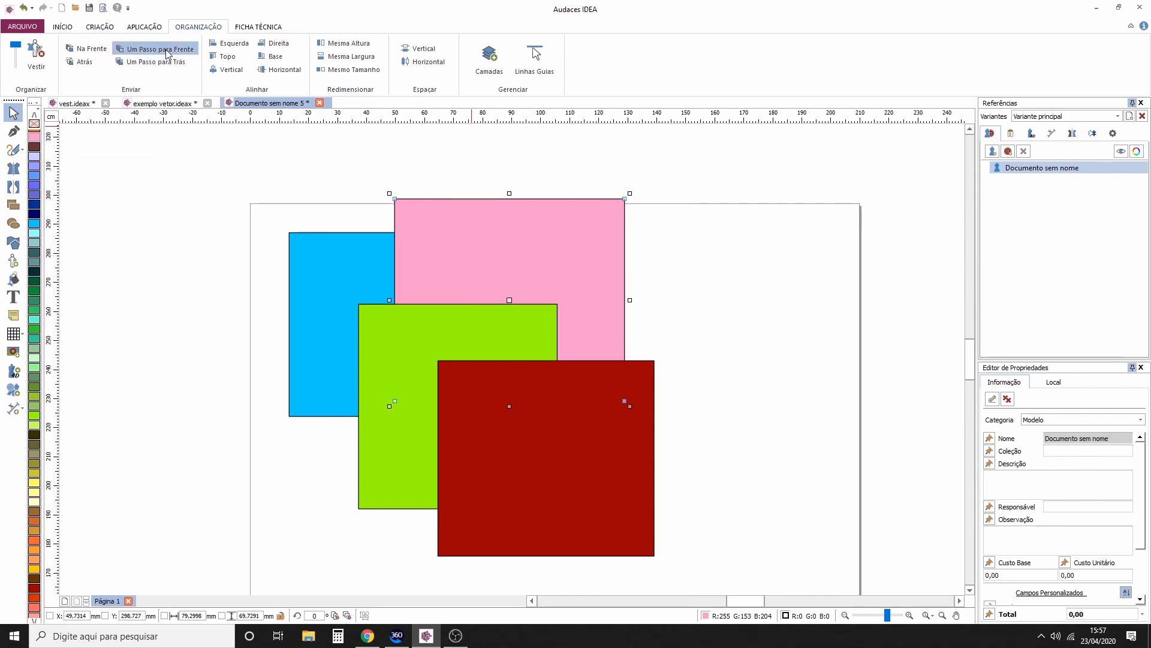
click(168, 51)
click(167, 51)
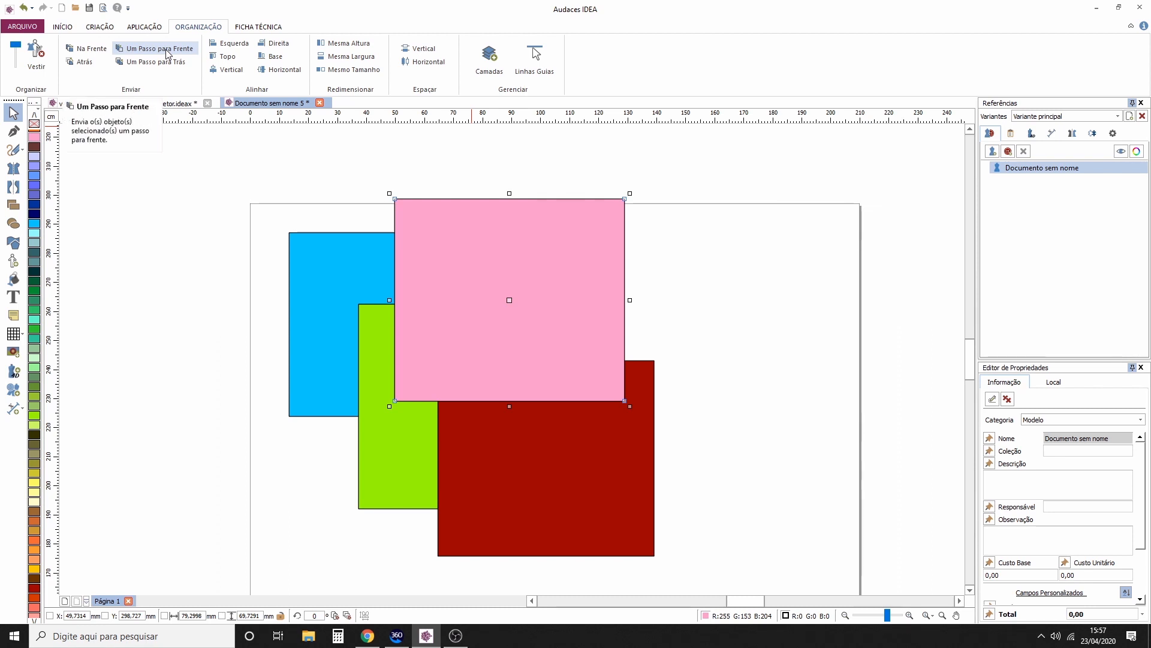
Step: Move the pink rectangle one step back and forward again, and send it fully to the back and return it to the front
click(164, 63)
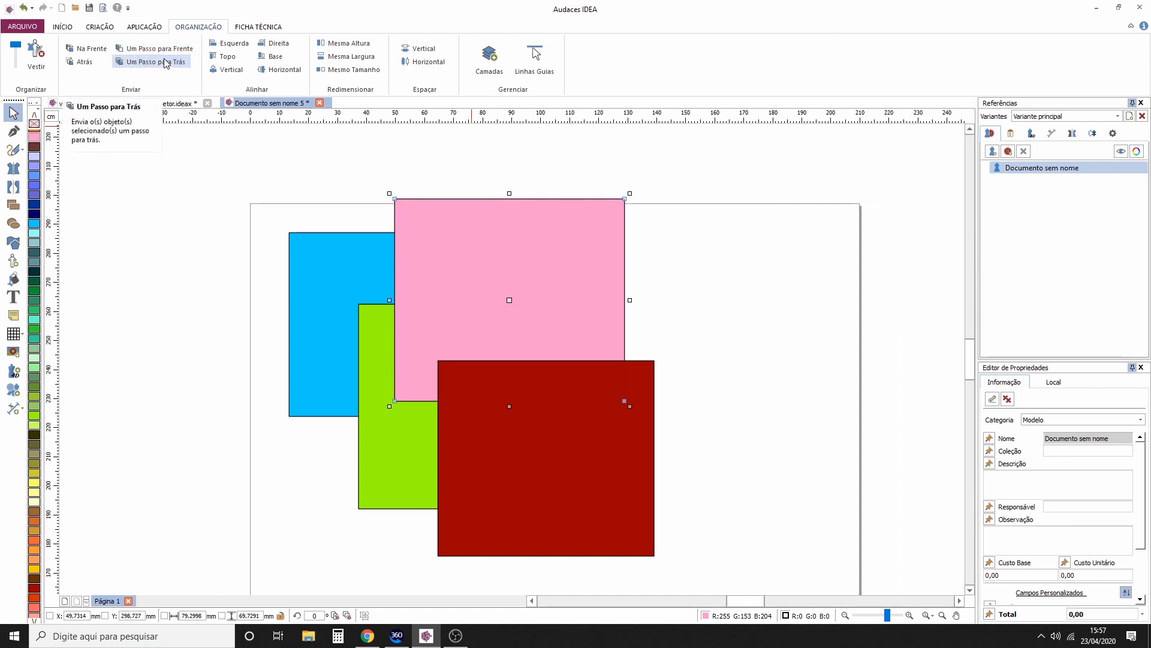
click(167, 51)
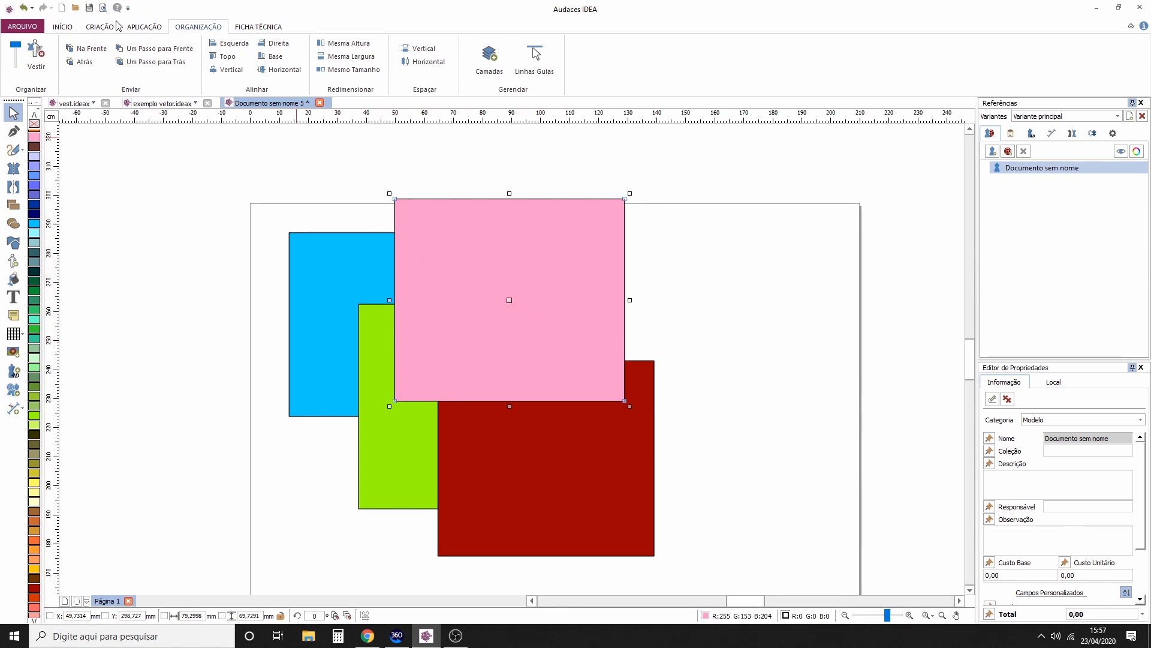
click(84, 62)
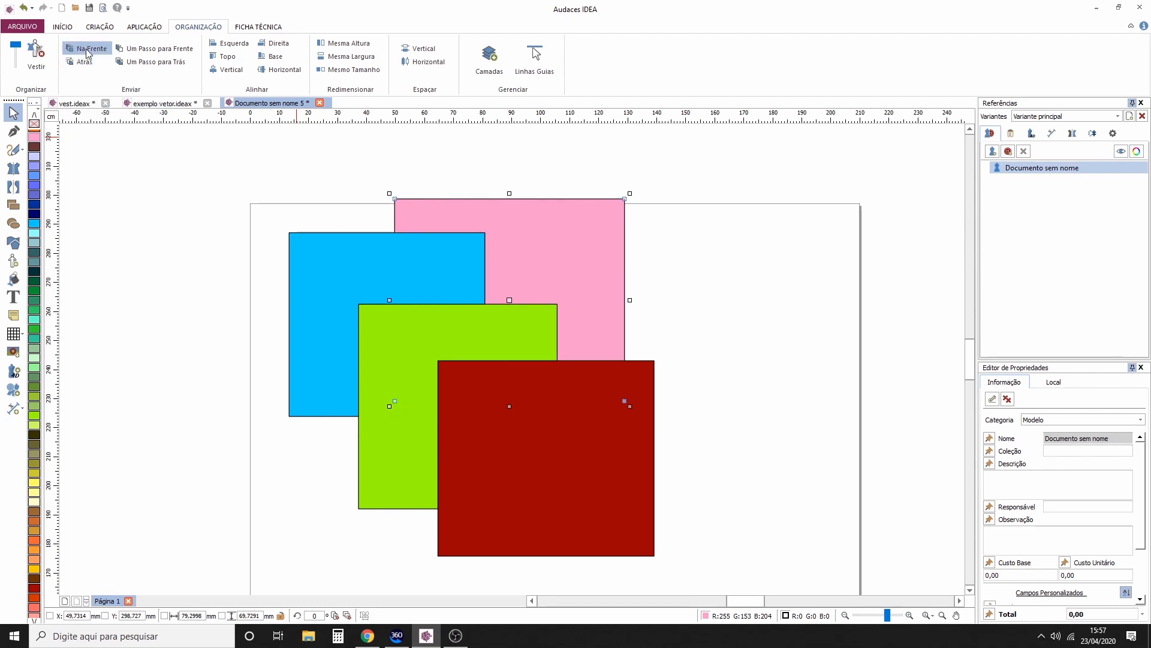
click(88, 51)
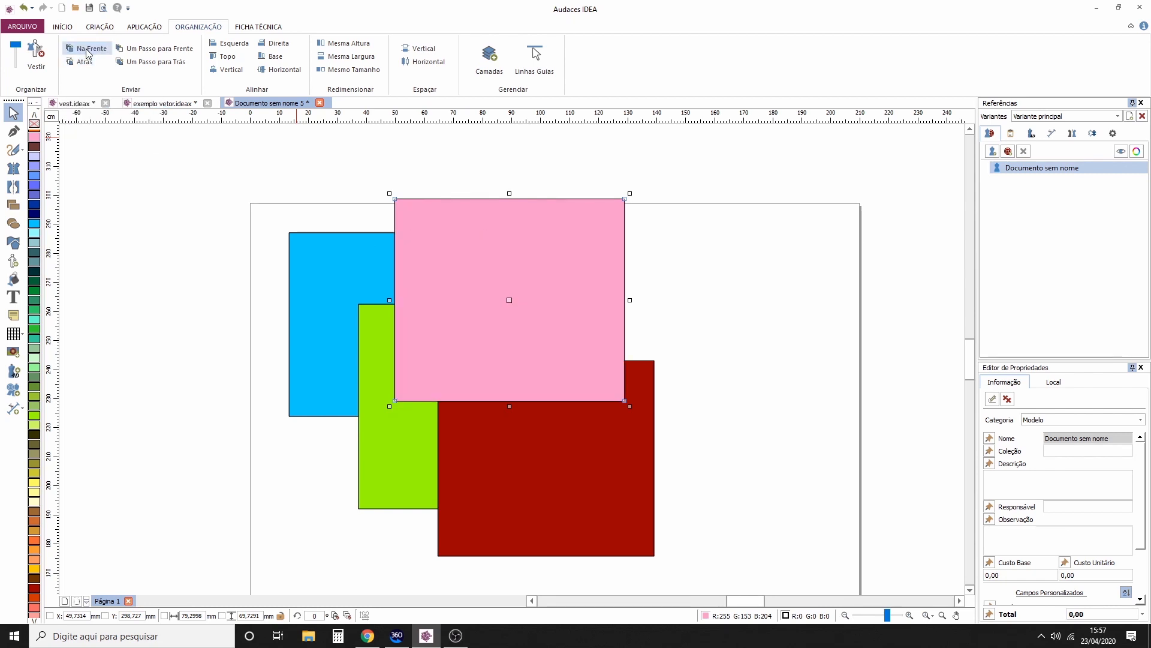
Step: Bring the green rectangle to the very front, send it to the very back, and clear the selection
click(388, 340)
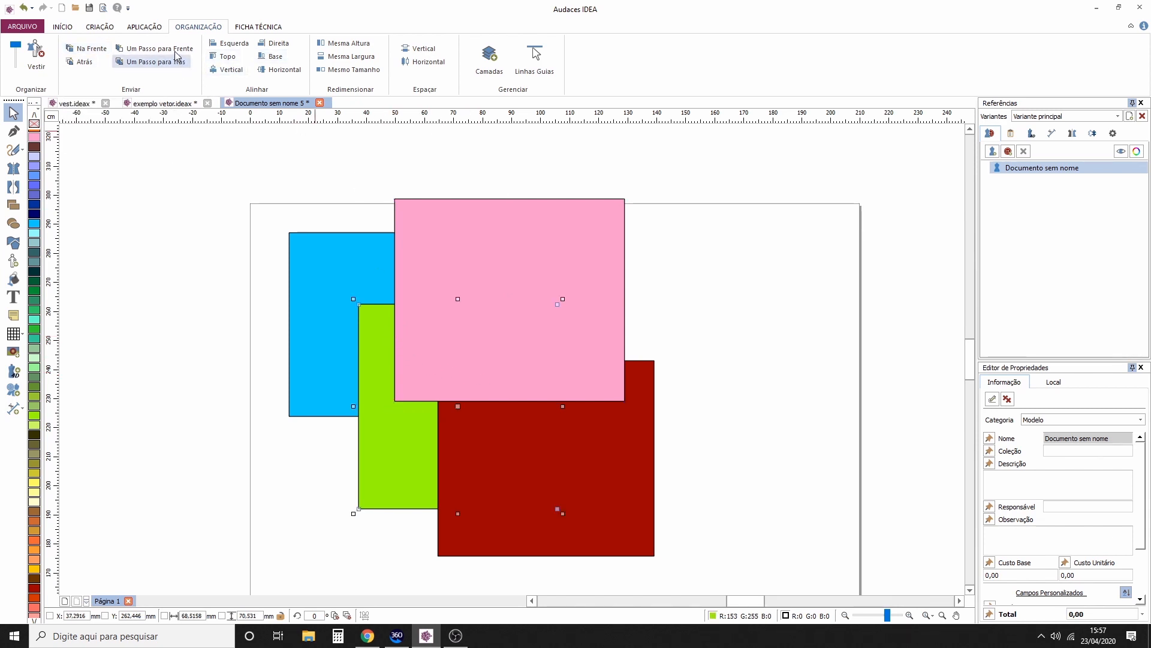
click(84, 50)
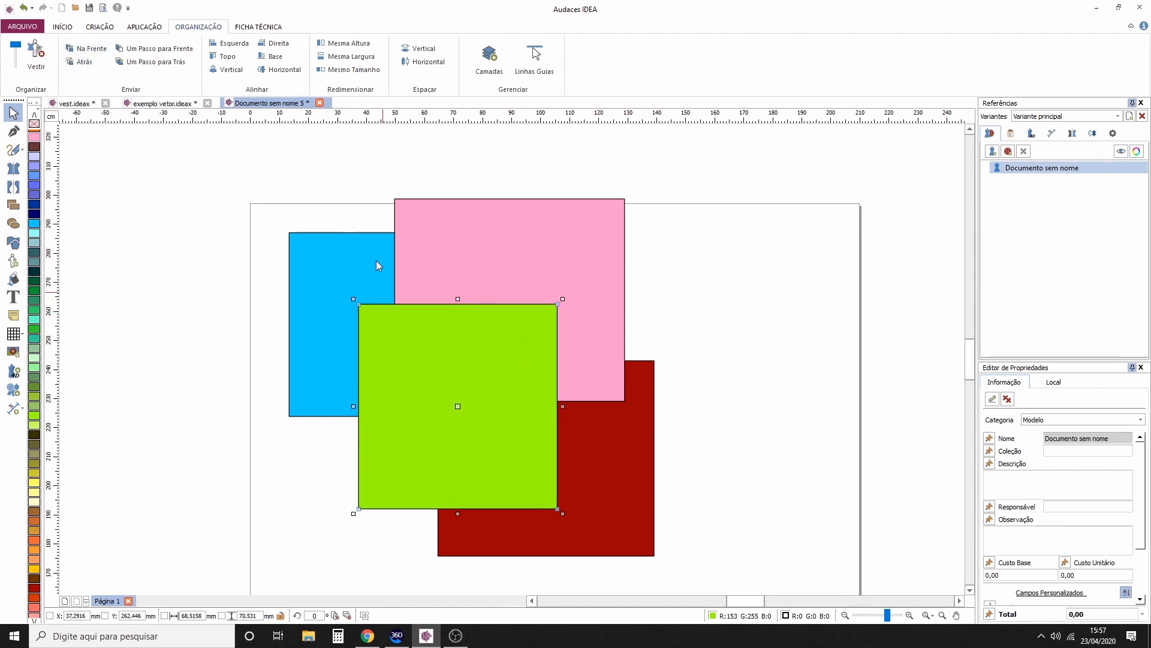
click(76, 62)
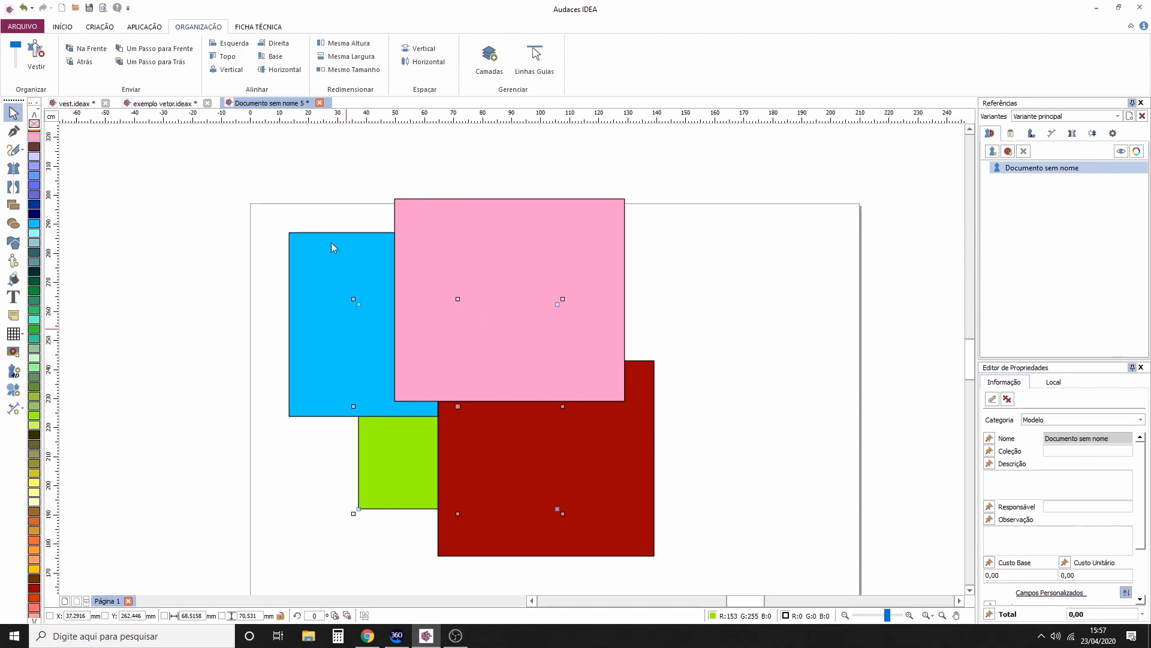
click(322, 188)
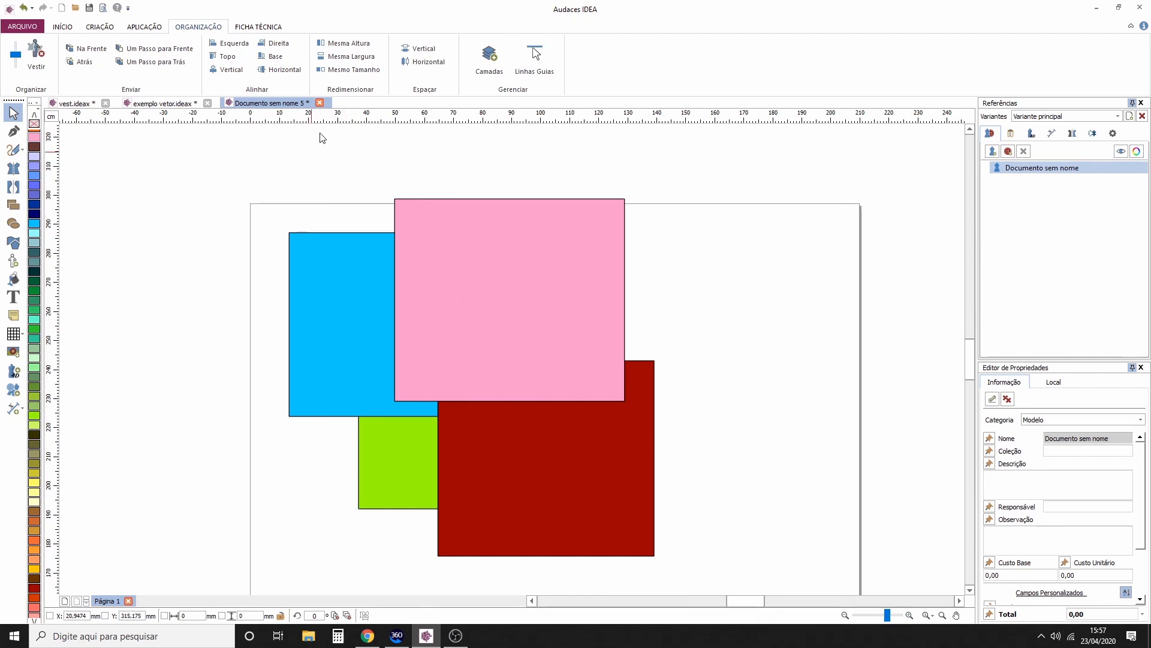
Step: Close the document with the coloured rectangles and create a new blank document
click(319, 102)
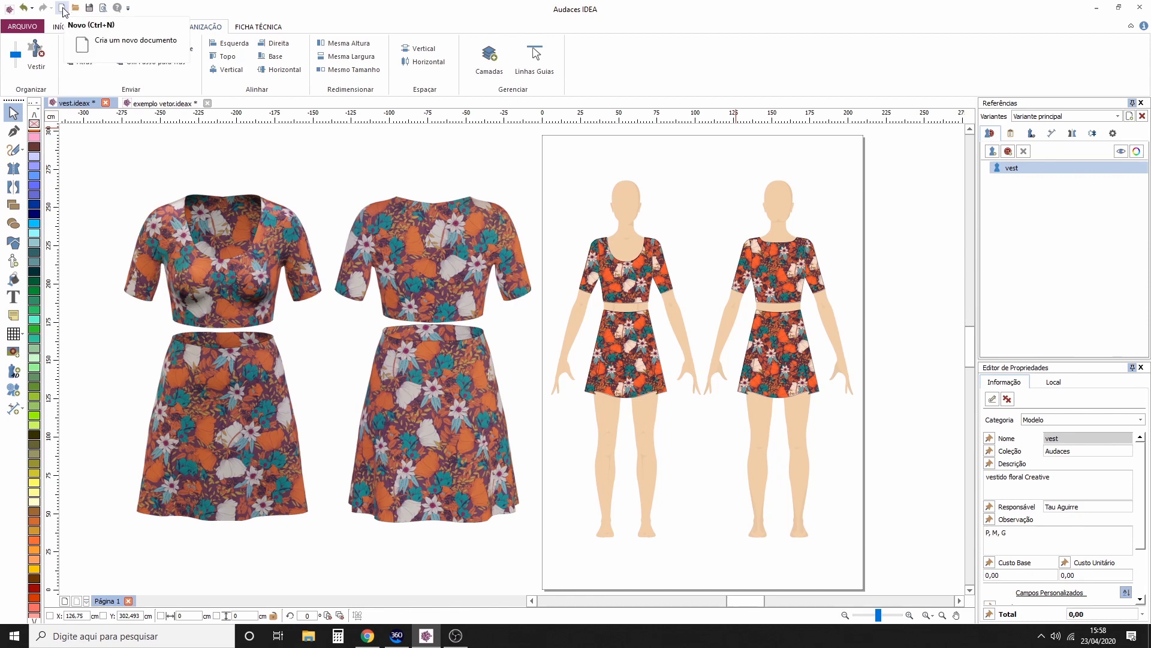
click(63, 8)
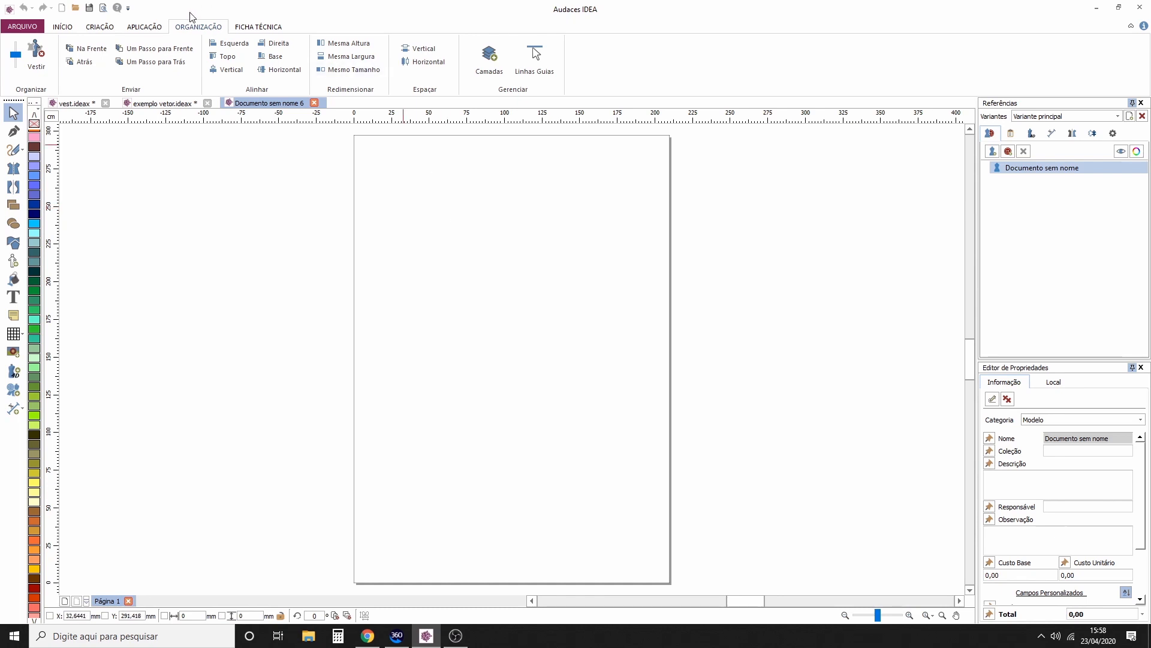
Step: Apply one of the predefined page sizes and set the page orientation to Retrato
click(63, 27)
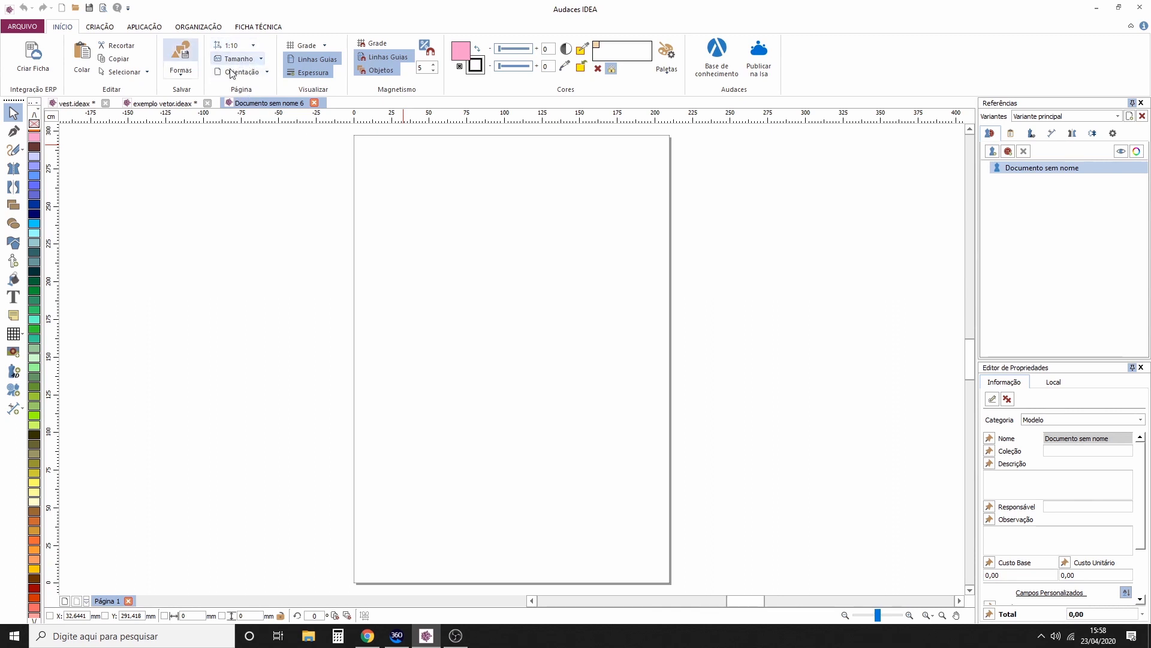
click(260, 58)
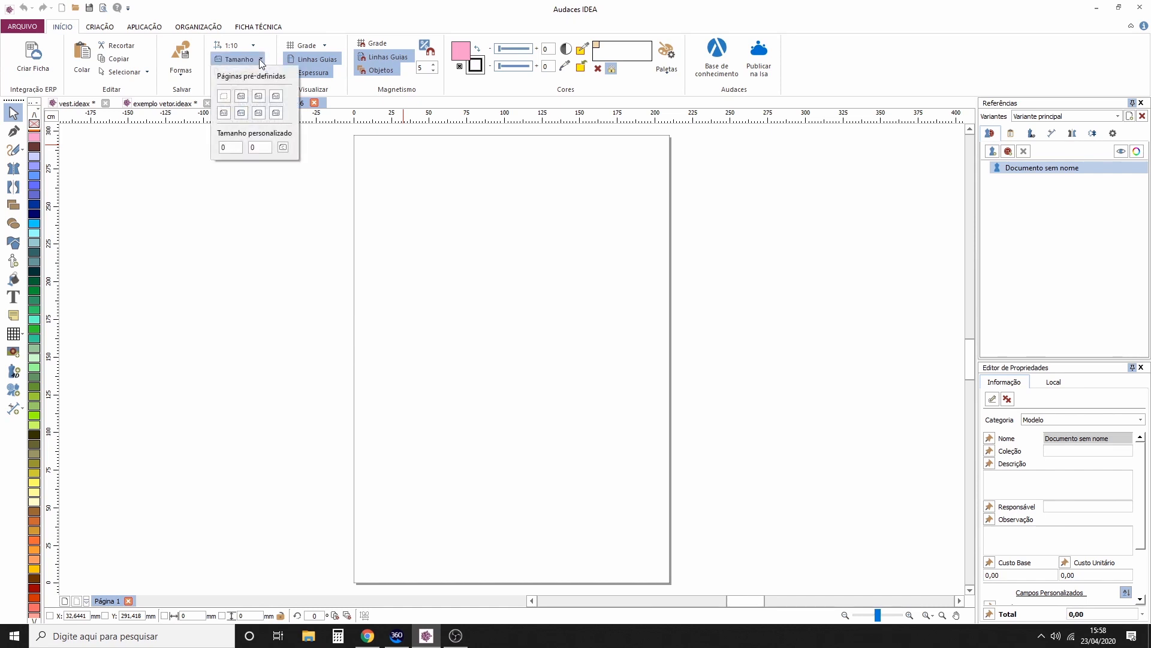
click(242, 113)
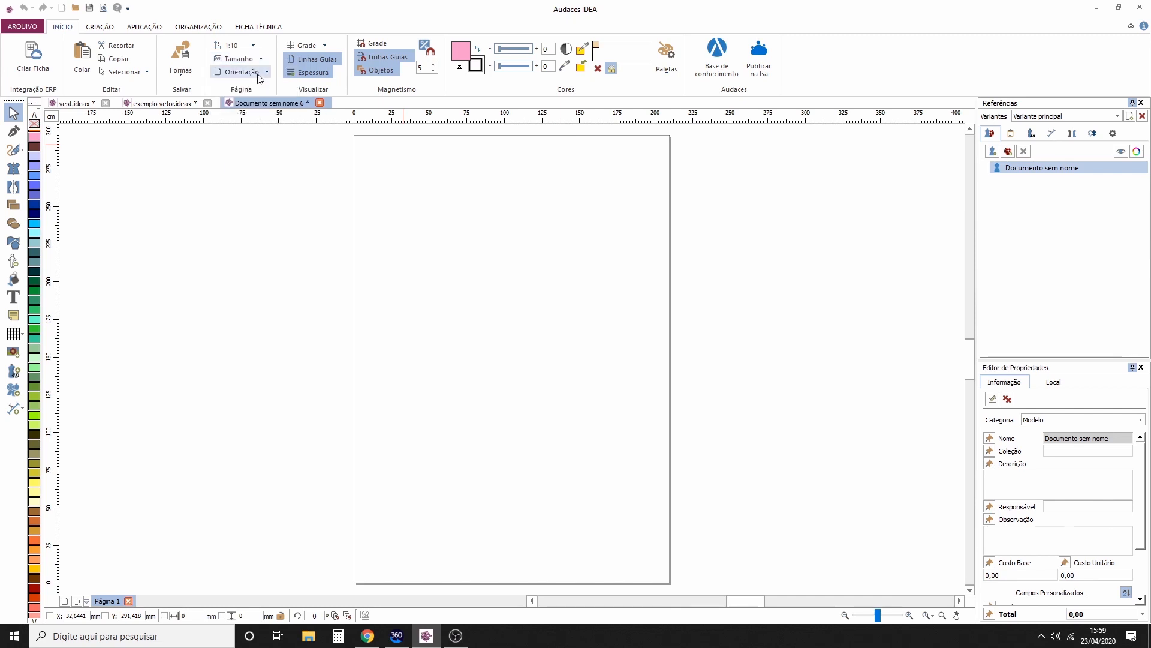
click(259, 74)
click(251, 87)
click(255, 73)
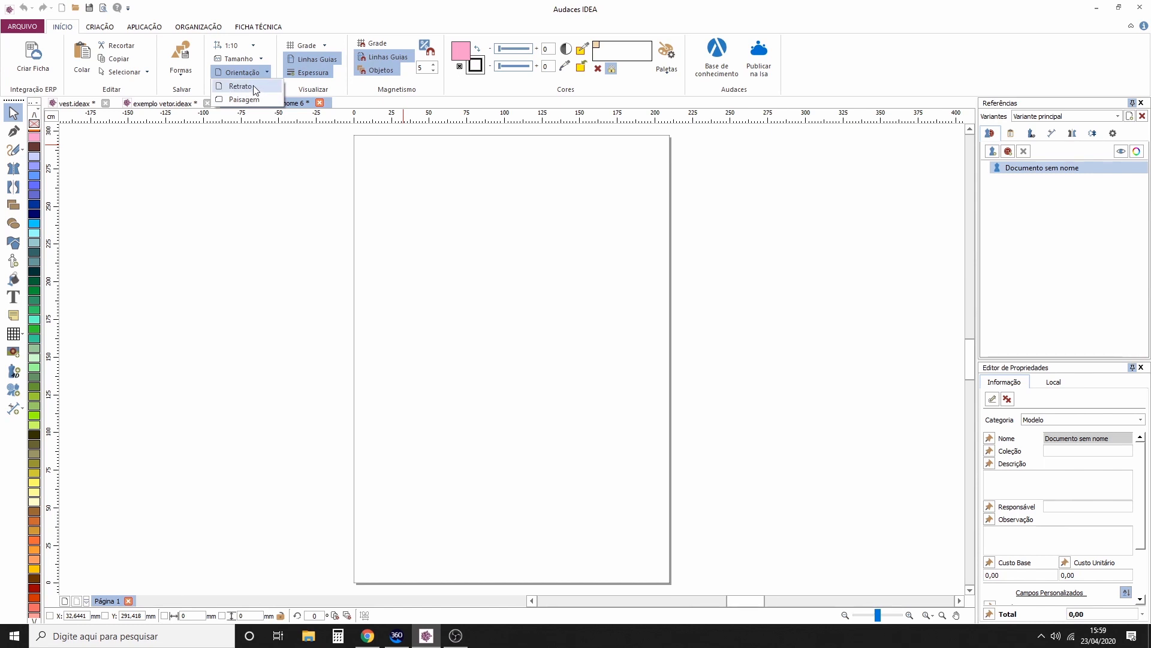
click(255, 87)
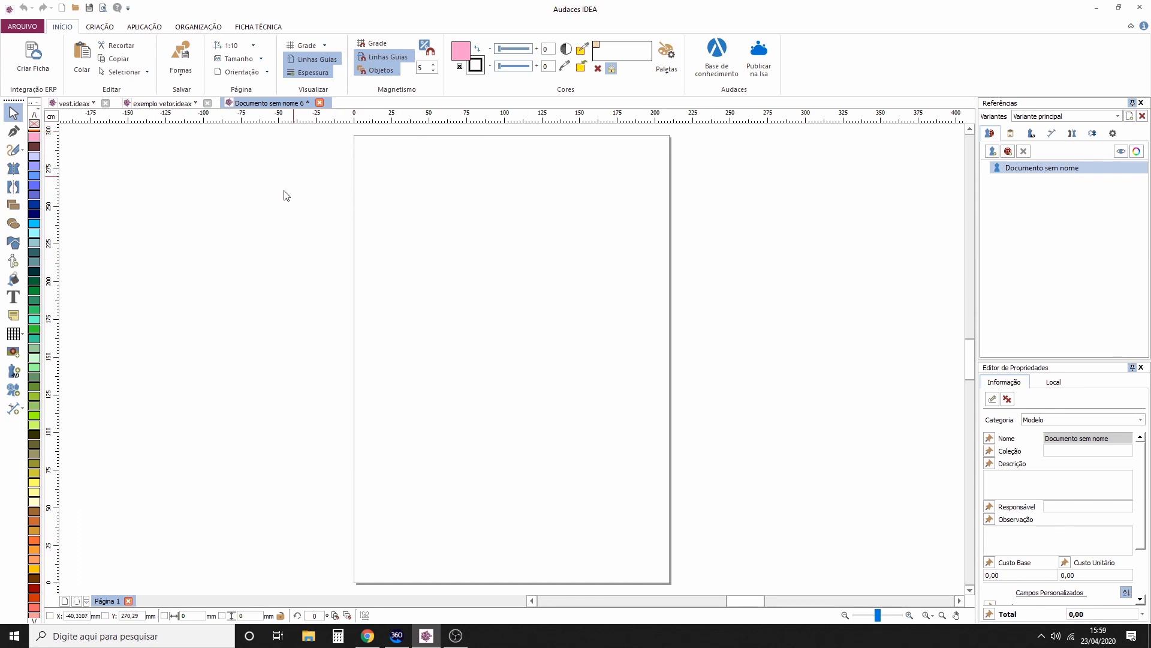
Step: Browse the standard mannequin library and insert the Feminino Frente mannequin on the page
click(13, 262)
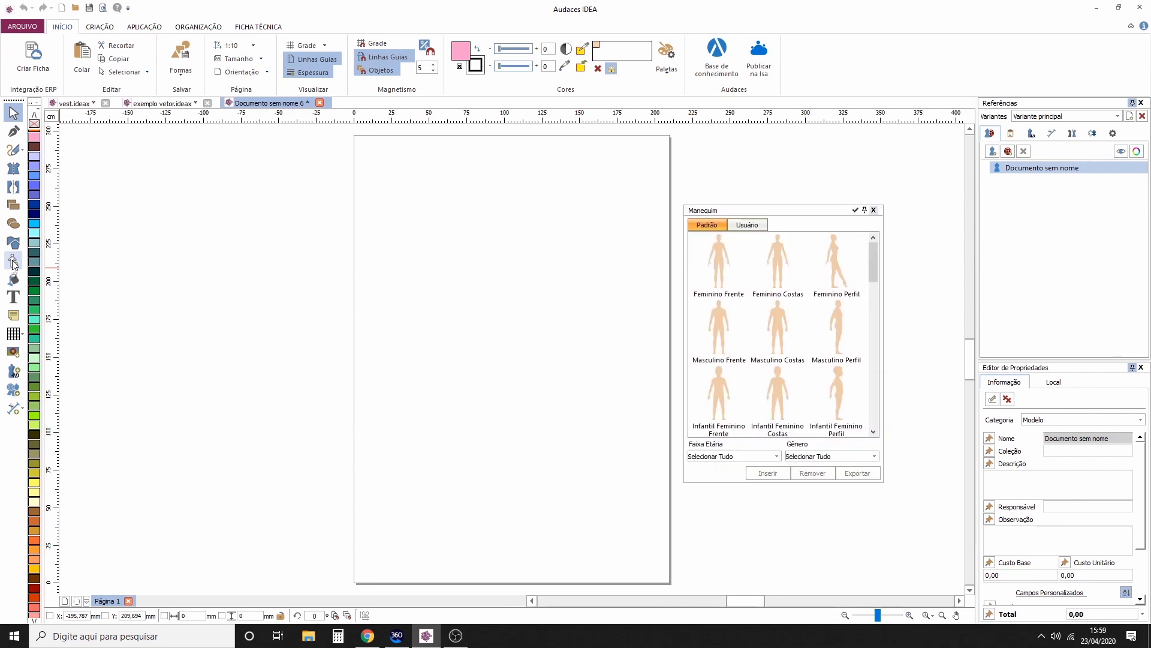
drag(777, 219, 791, 190)
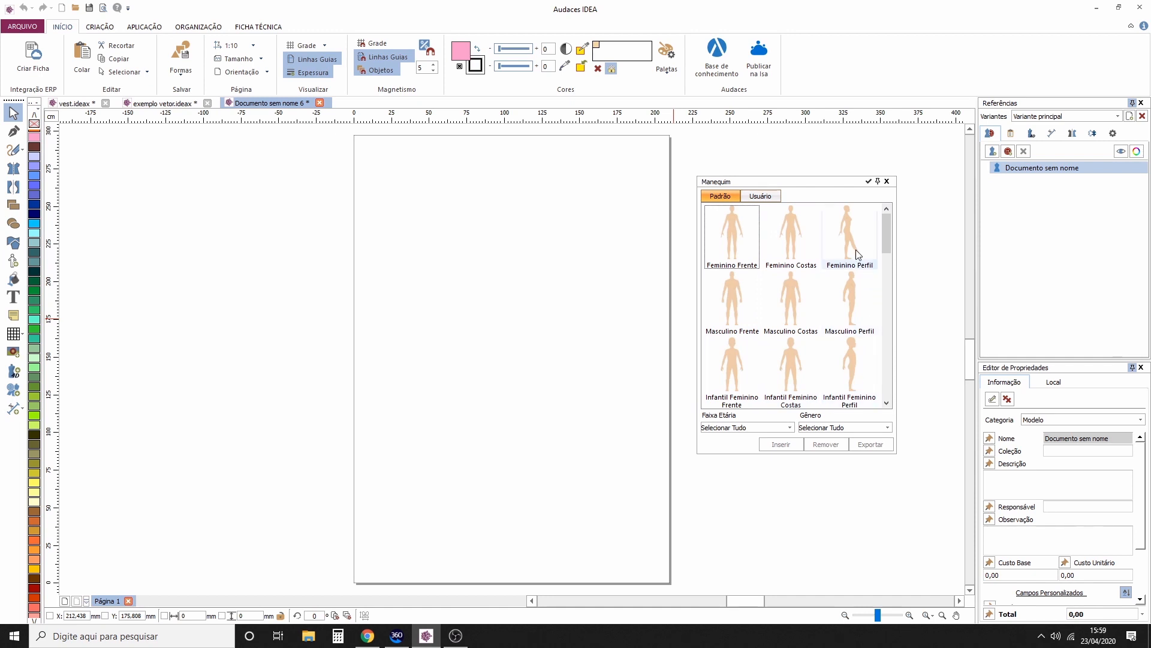
scroll(742, 294, down, 5)
scroll(742, 294, down, 2)
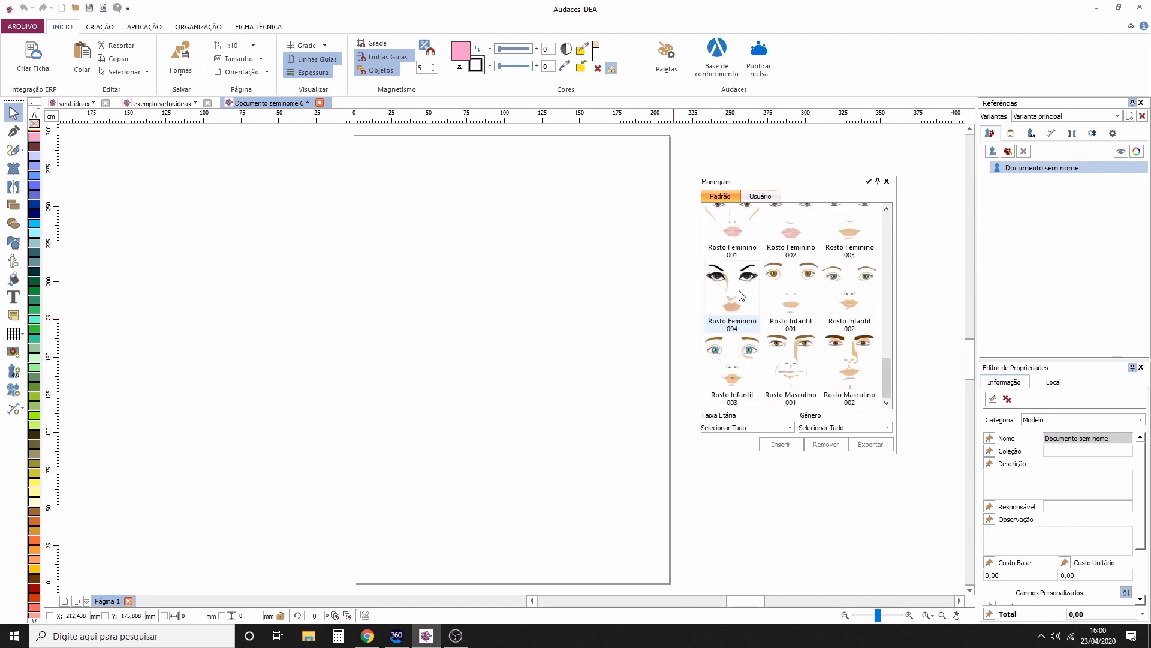
scroll(743, 295, up, 7)
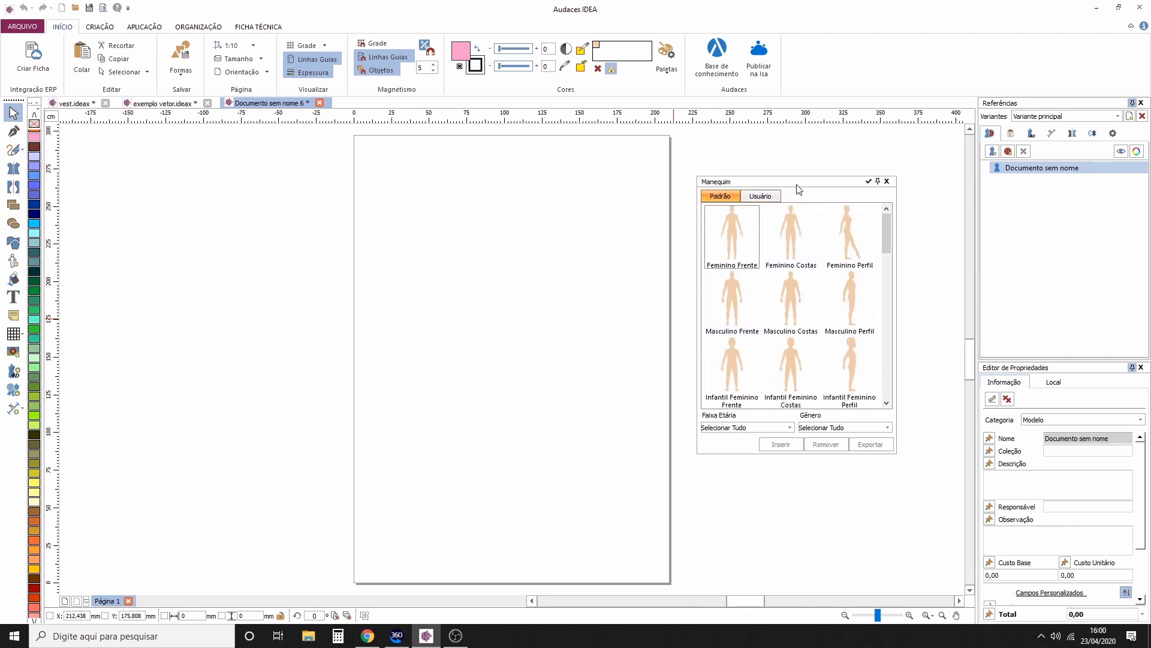
drag(797, 186, 794, 202)
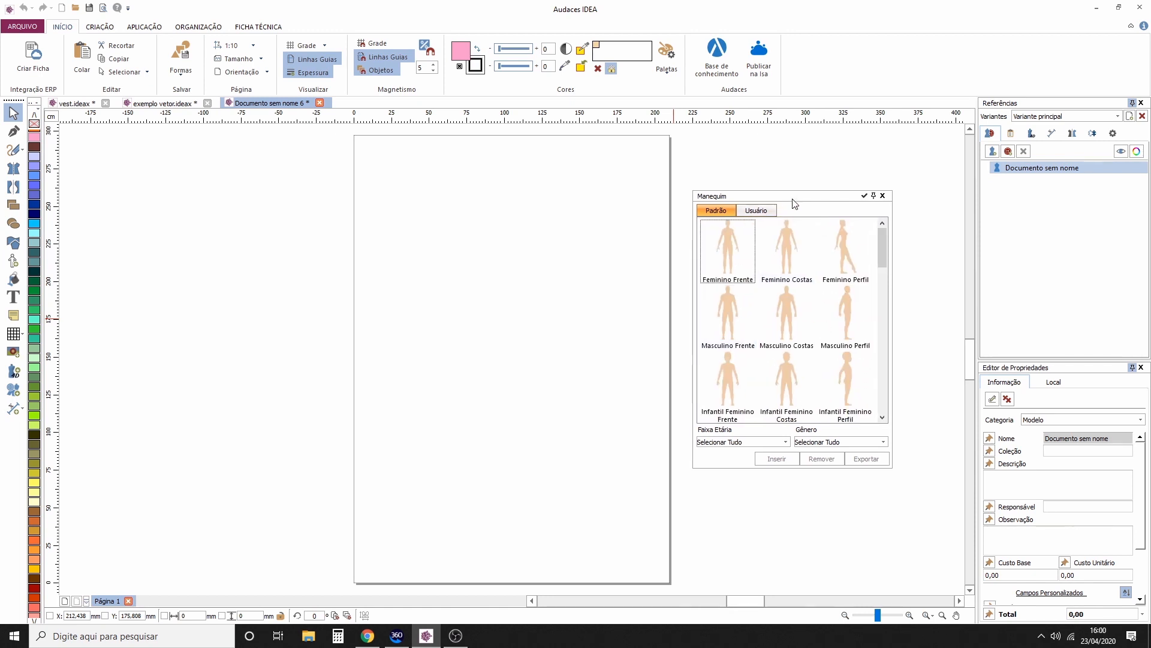
double_click(728, 238)
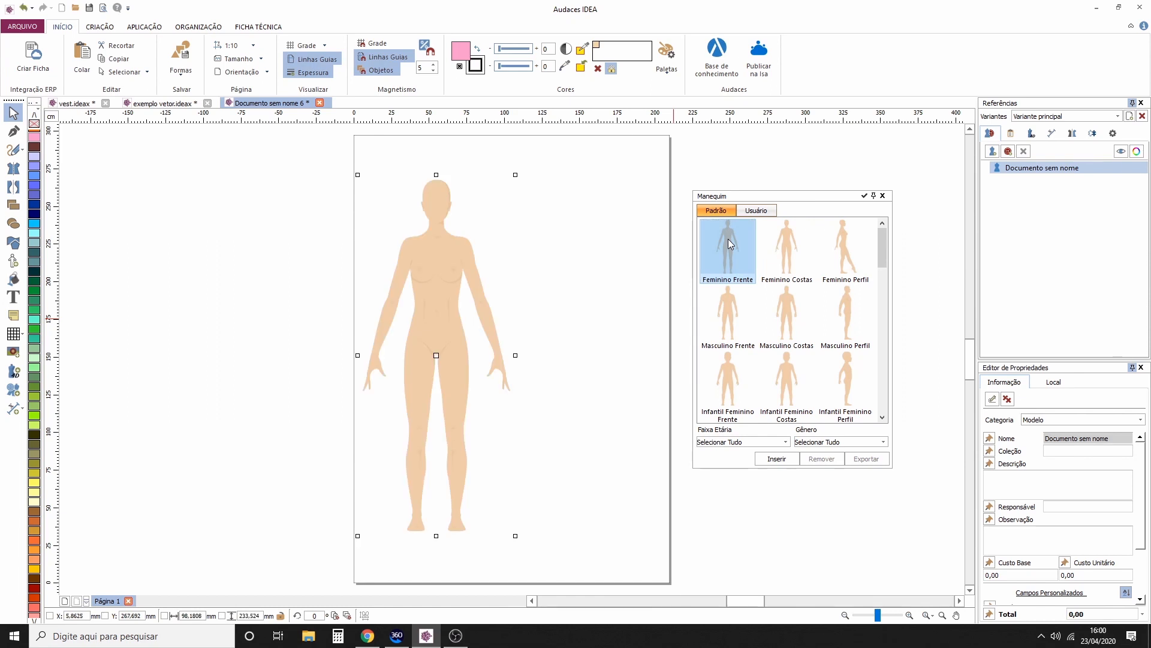
Step: Insert the Feminino Costas mannequin beside the front one, close the mannequin library and clear the selection
click(779, 243)
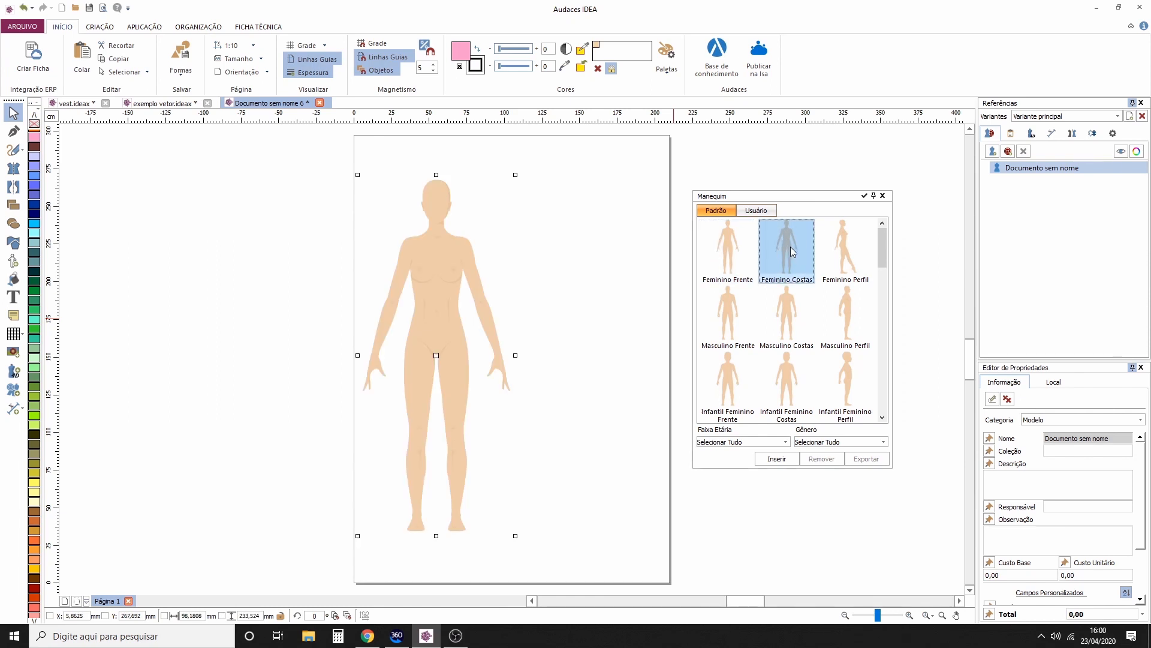
double_click(790, 246)
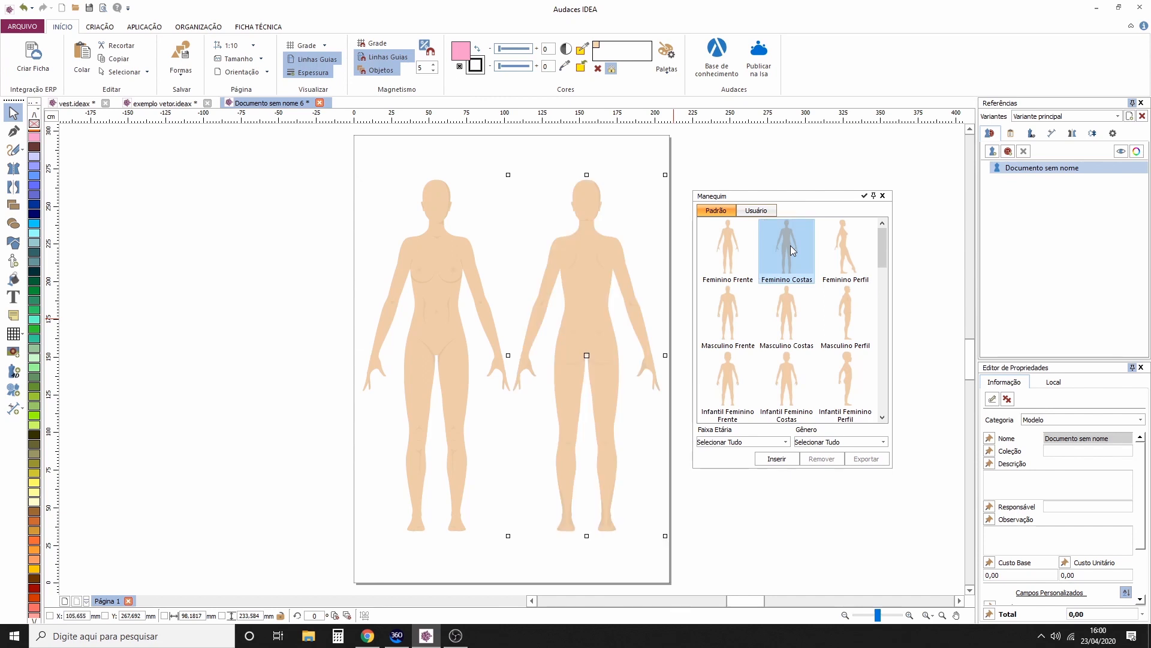
drag(826, 200, 851, 187)
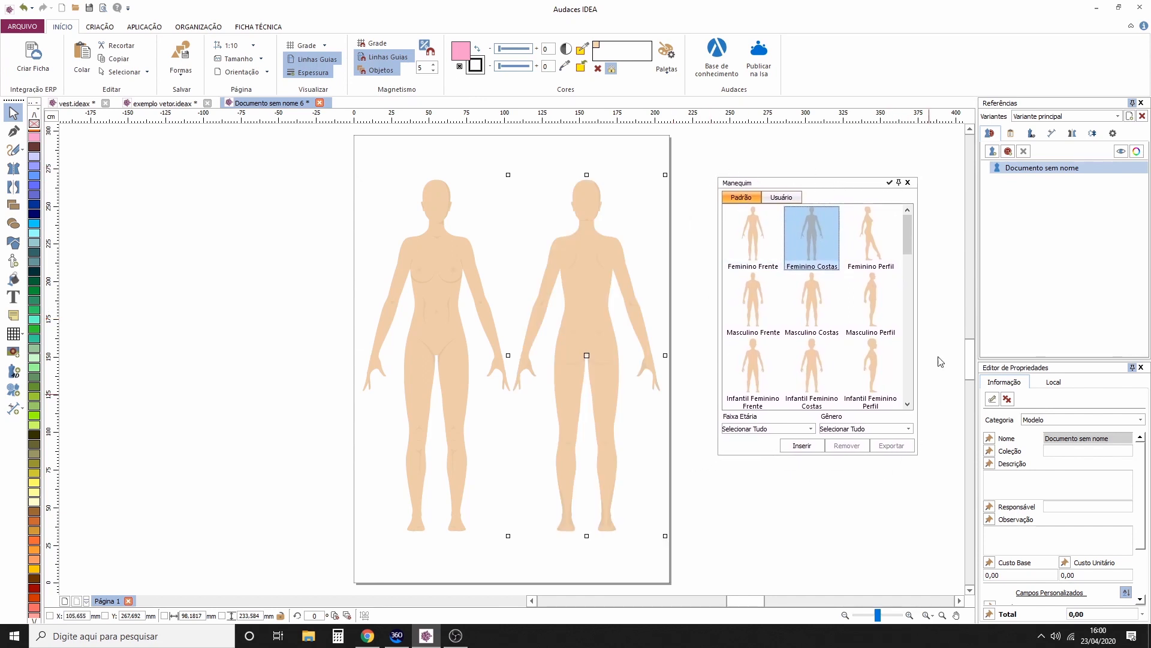
click(908, 183)
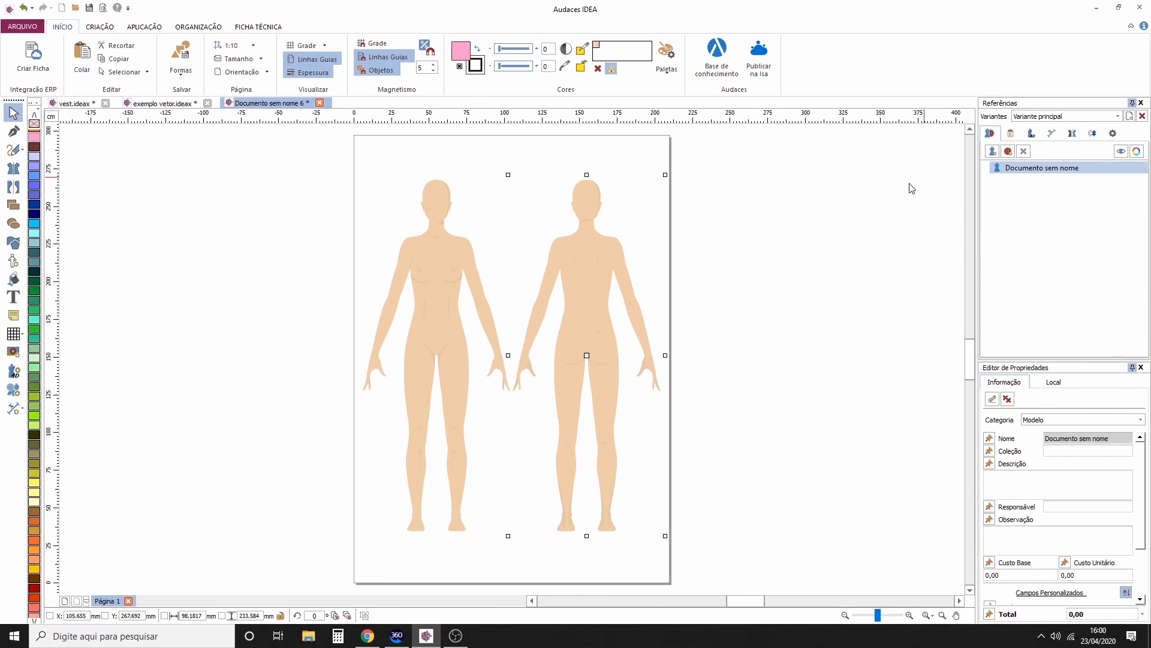
click(832, 177)
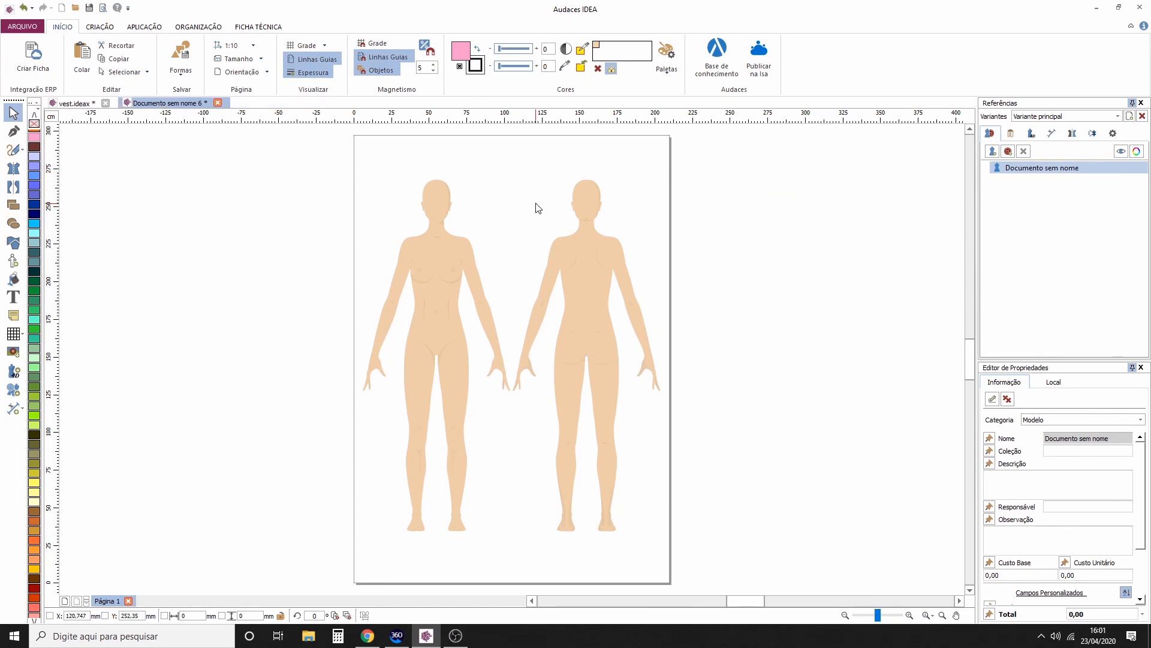
Step: Look at the dressed mannequins in the vest.ideax document and return to the new document with the bare mannequins
click(75, 105)
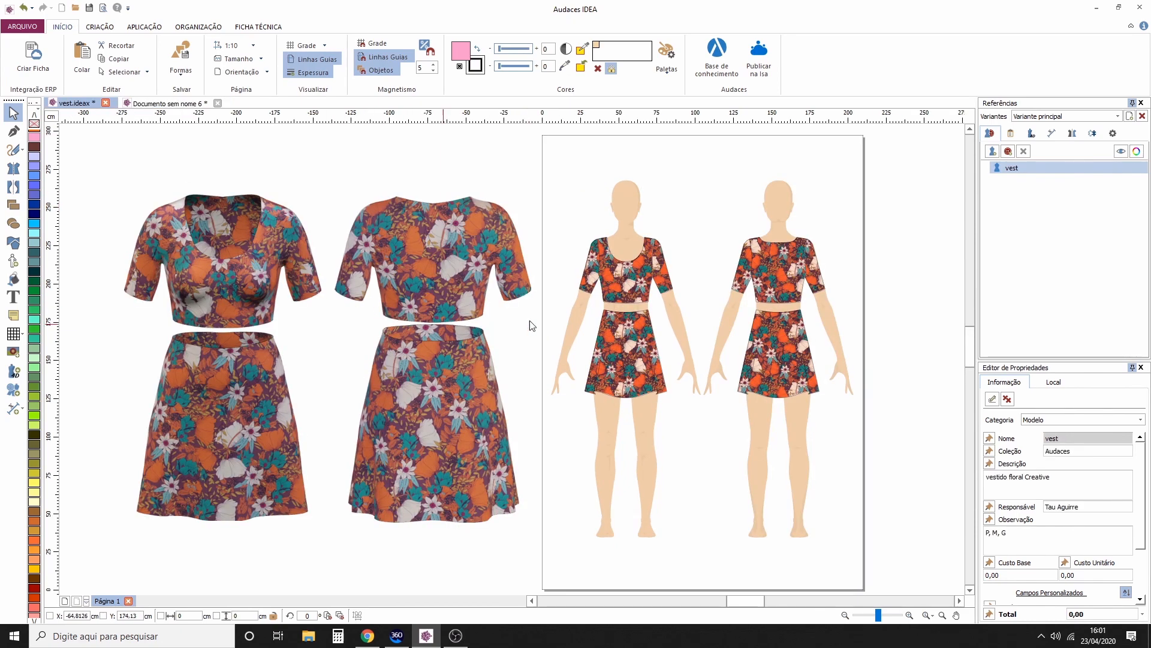
click(173, 104)
scroll(460, 277, up, 1)
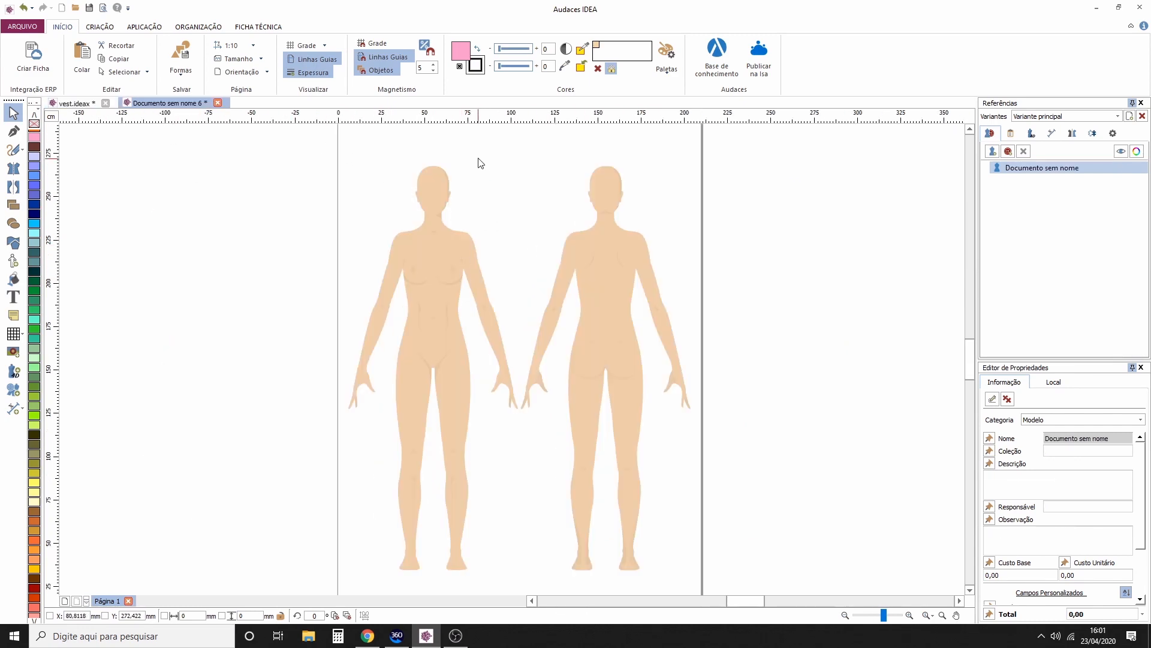
drag(528, 168, 513, 180)
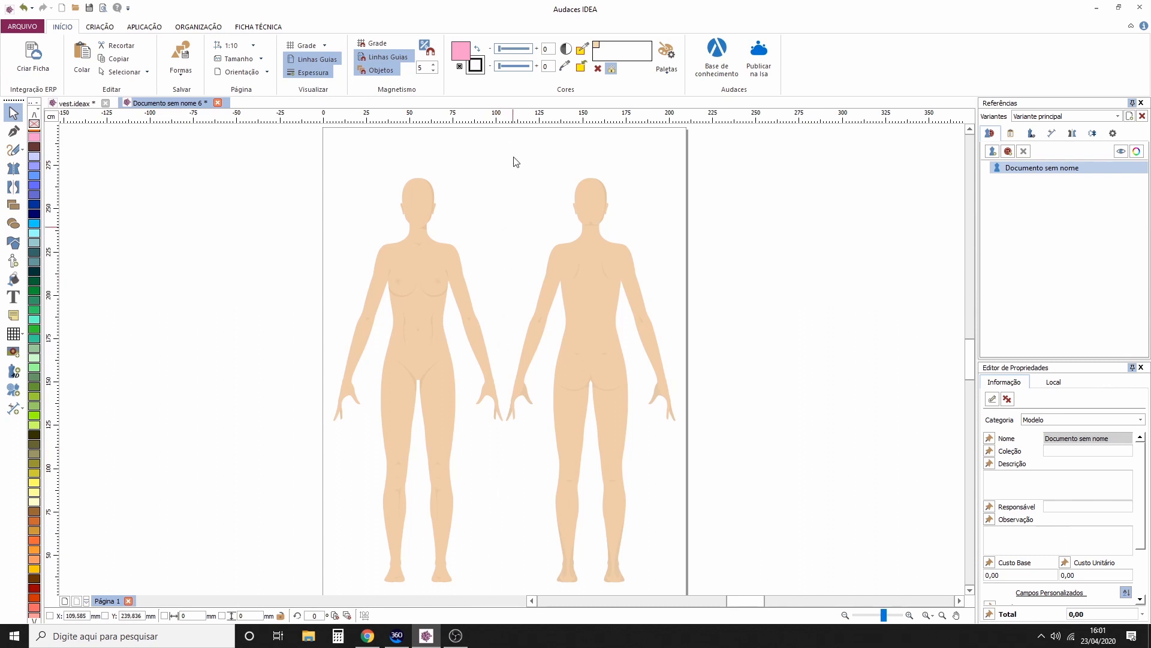
Step: Open the guide line manager and add a vertical centre guide to the front mannequin and another to the back mannequin
click(201, 27)
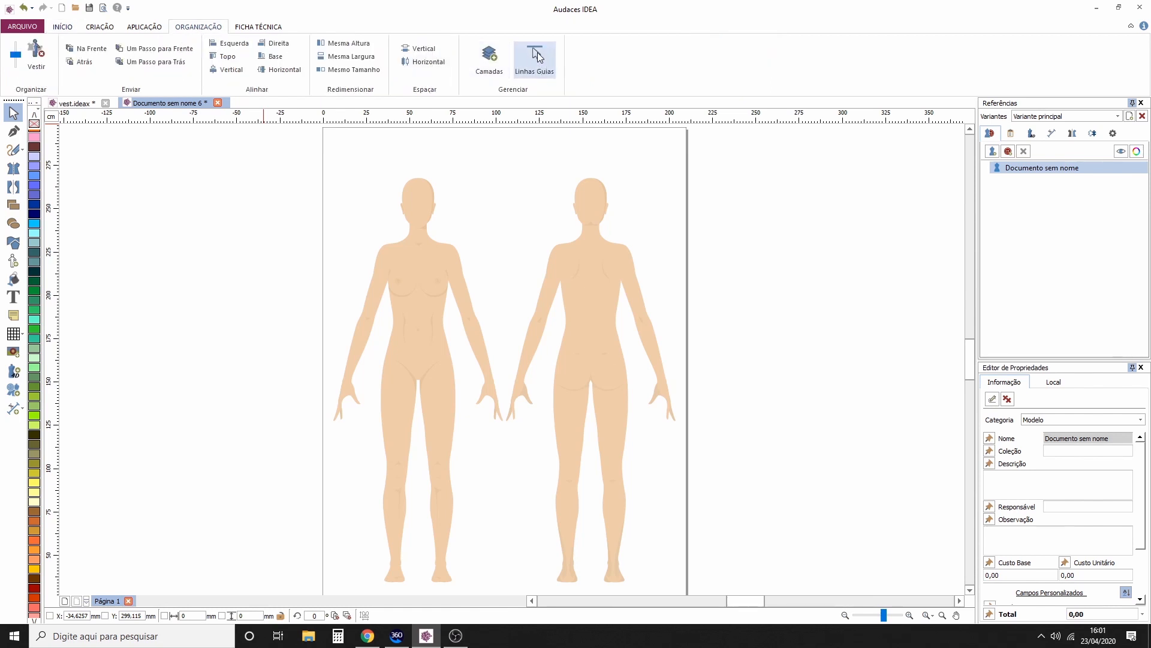
click(537, 55)
drag(830, 238, 779, 196)
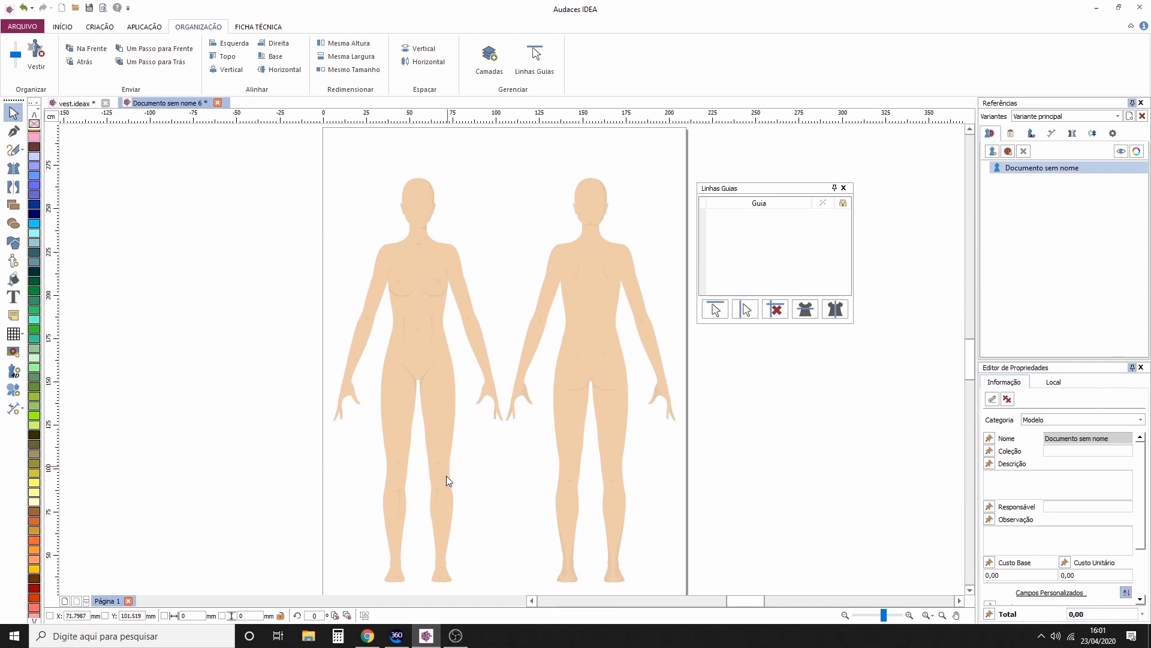
click(428, 266)
click(842, 311)
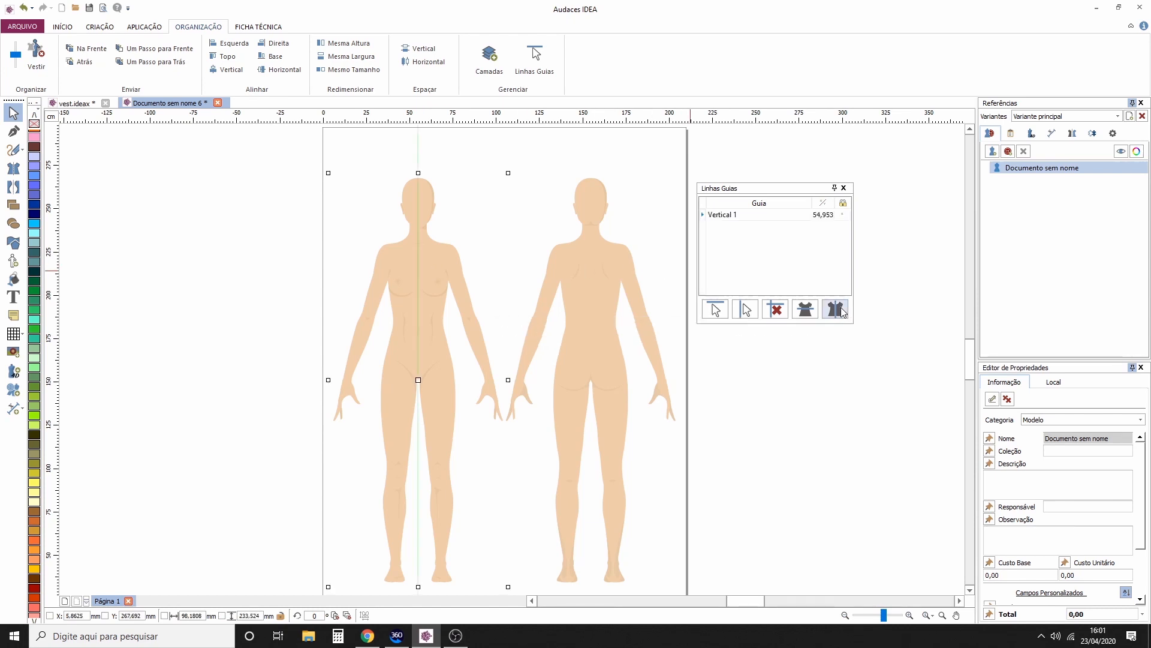
click(596, 254)
click(835, 309)
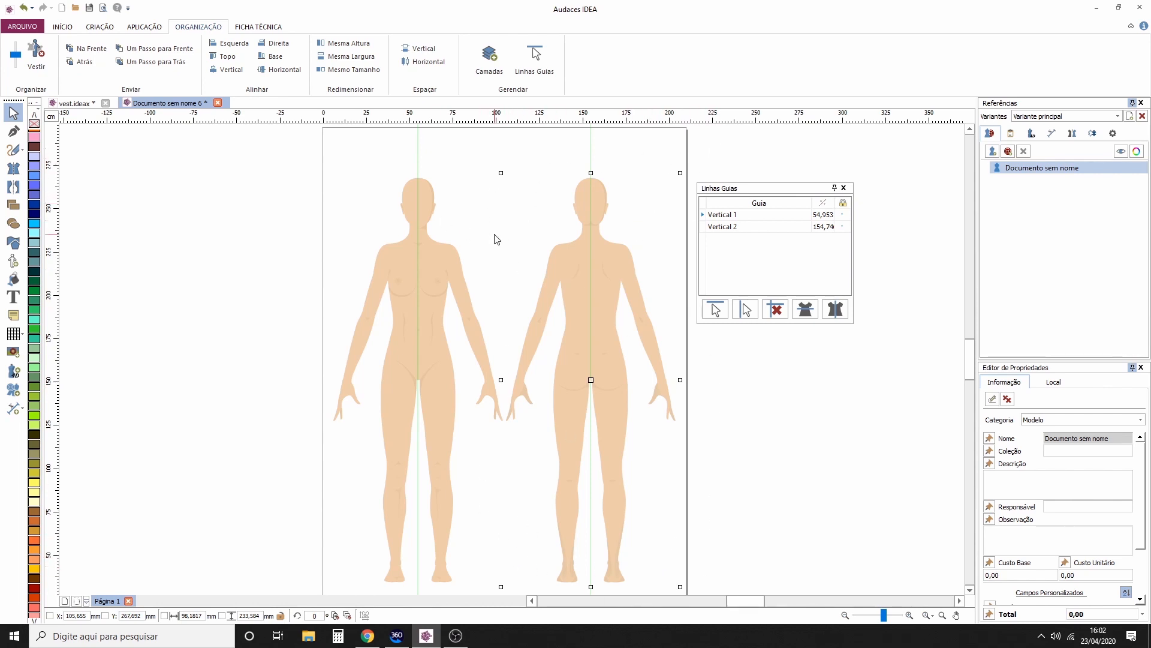
Step: Add a vertical guide at the shared centre of both mannequins selected together, and clear the selection
shift+click(428, 245)
click(836, 310)
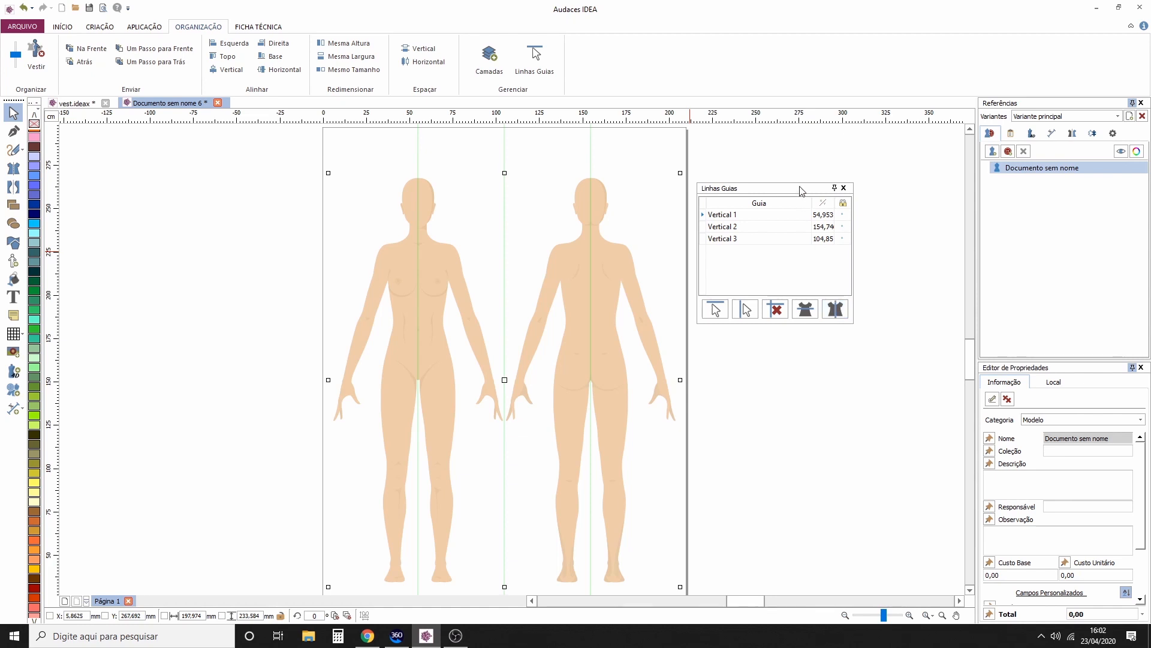
drag(801, 190, 869, 197)
click(362, 162)
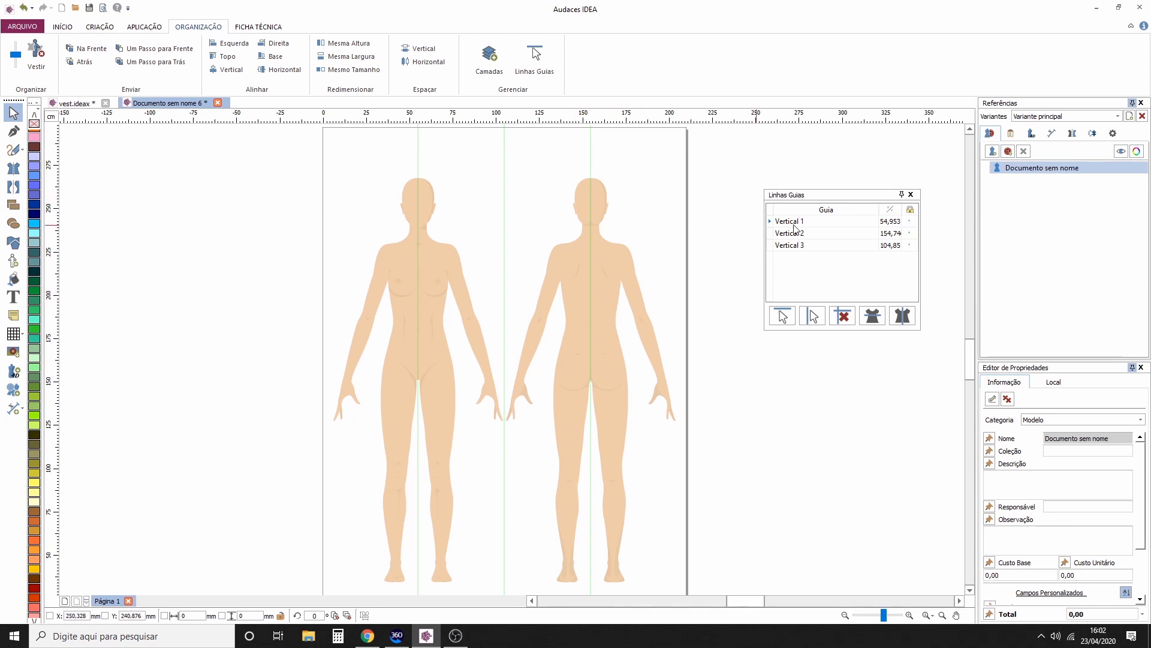
Step: Move the front mannequin's centre guide to about 31 mm, and move it back past the head to about 65 mm
drag(818, 196, 780, 173)
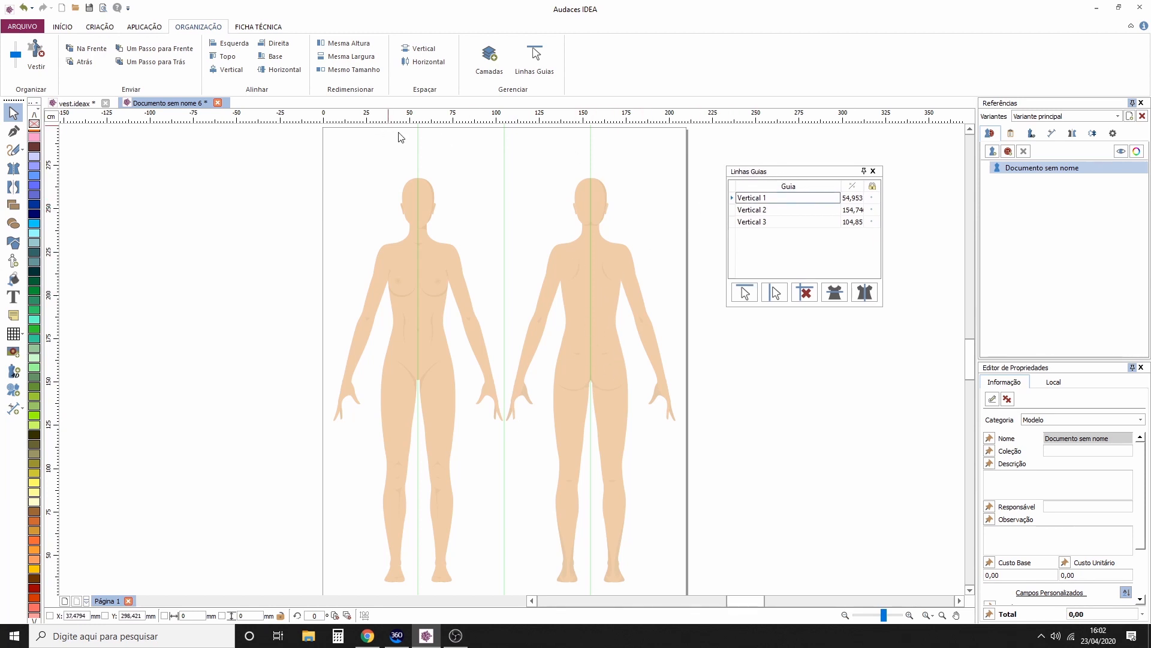
scroll(435, 185, up, 1)
scroll(481, 326, up, 1)
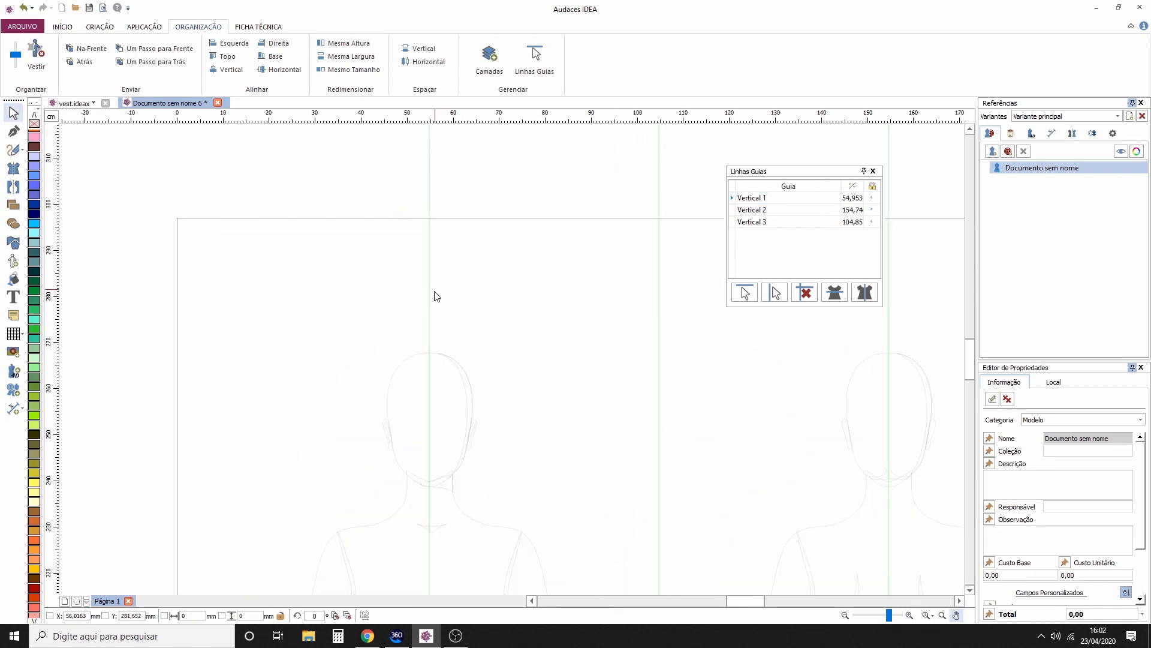
scroll(435, 296, up, 1)
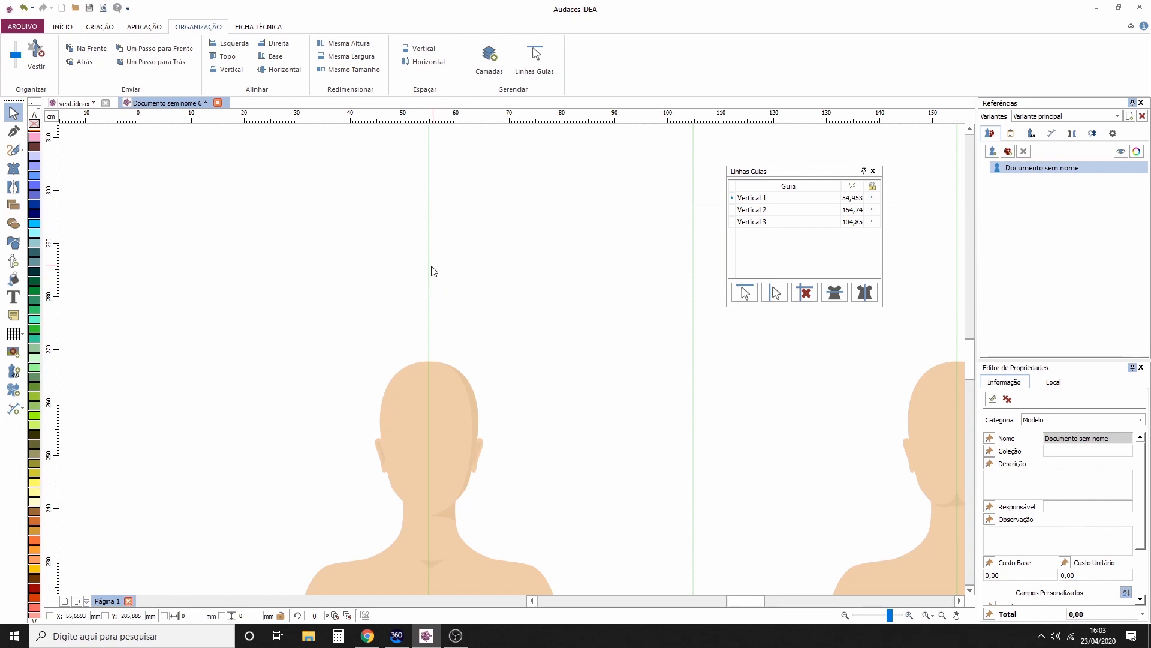
drag(378, 270, 305, 272)
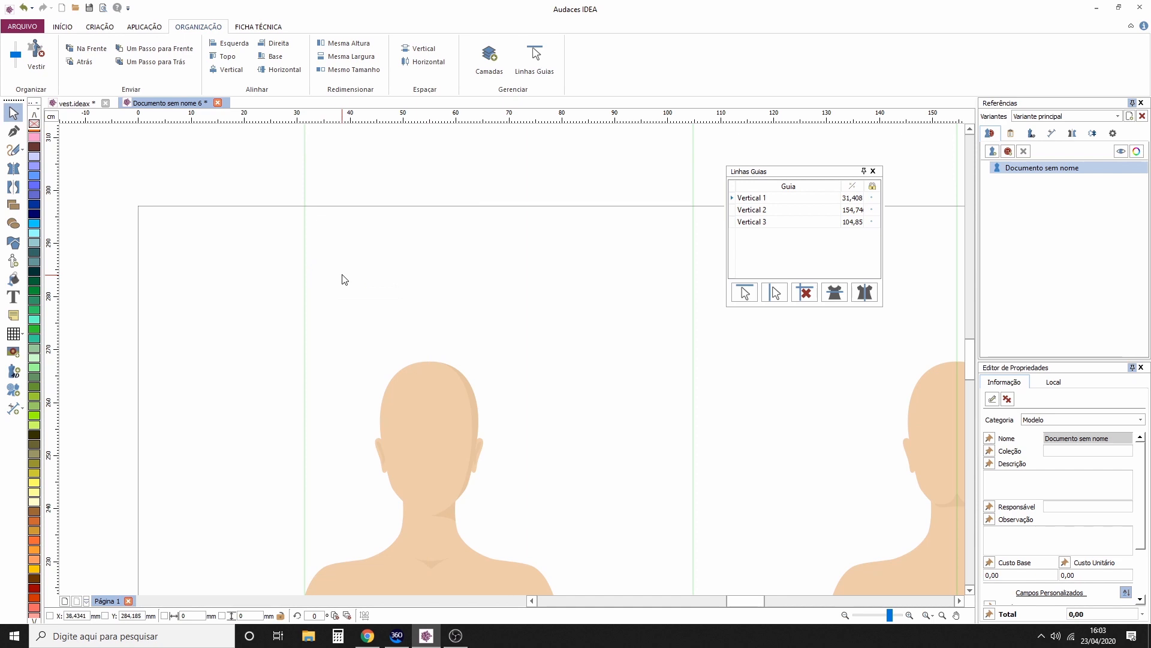
scroll(367, 368, down, 2)
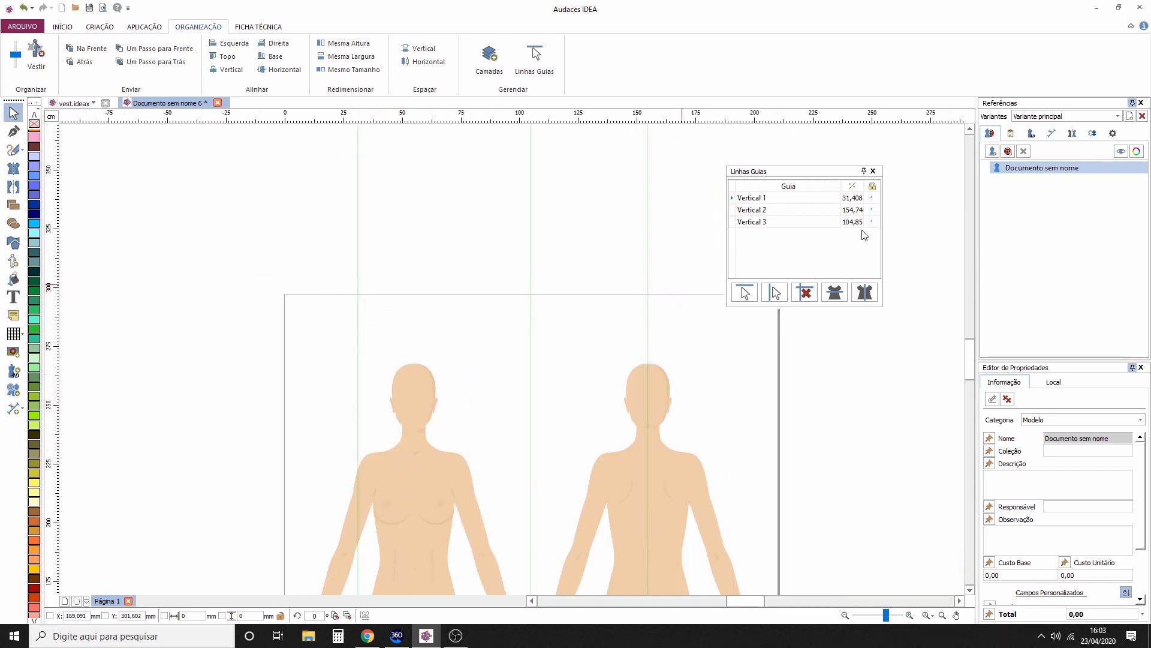
drag(360, 245, 439, 244)
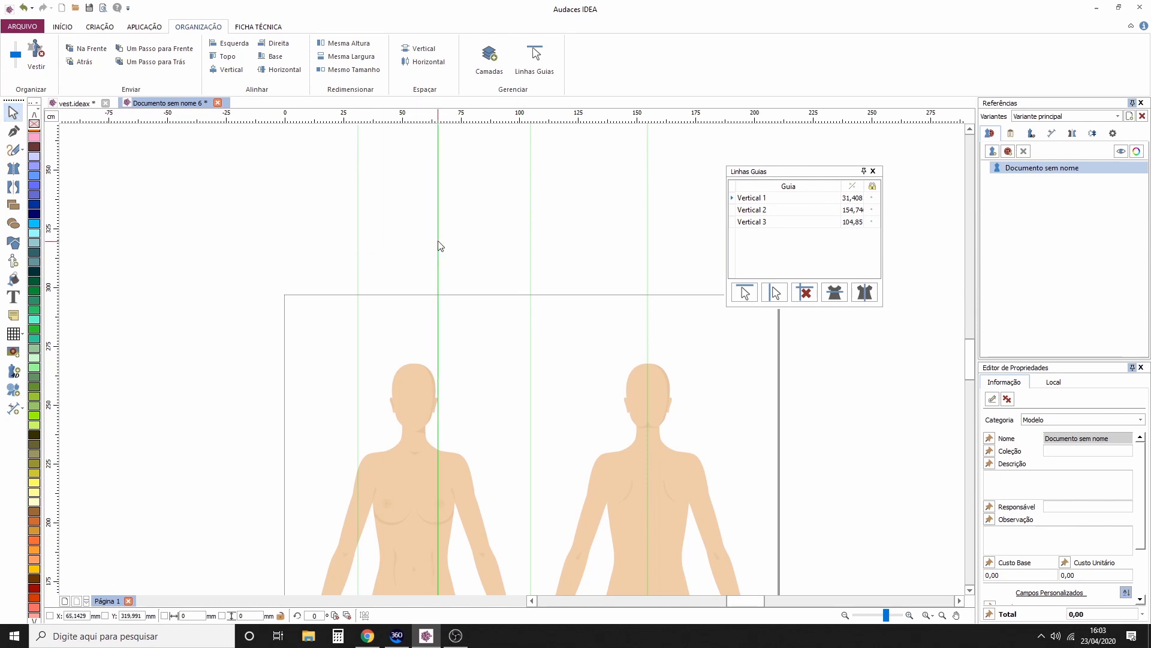
Step: Delete the displaced guide Vertical 1, add a new vertical centre guide to the front mannequin and clear the selection
click(804, 200)
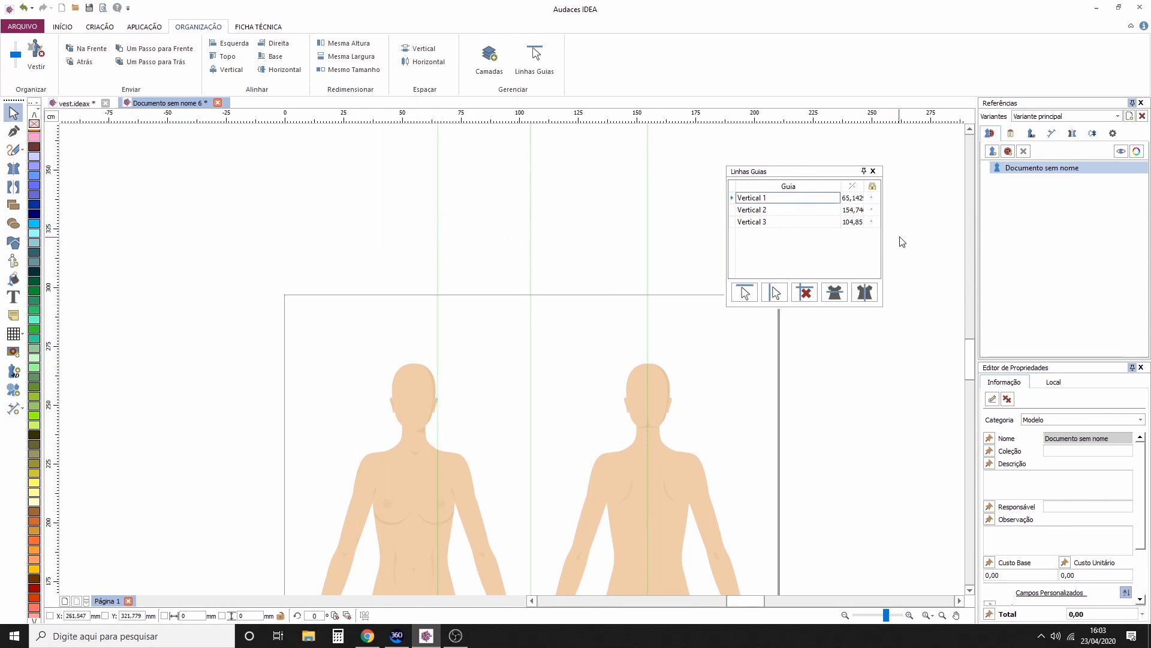
click(806, 293)
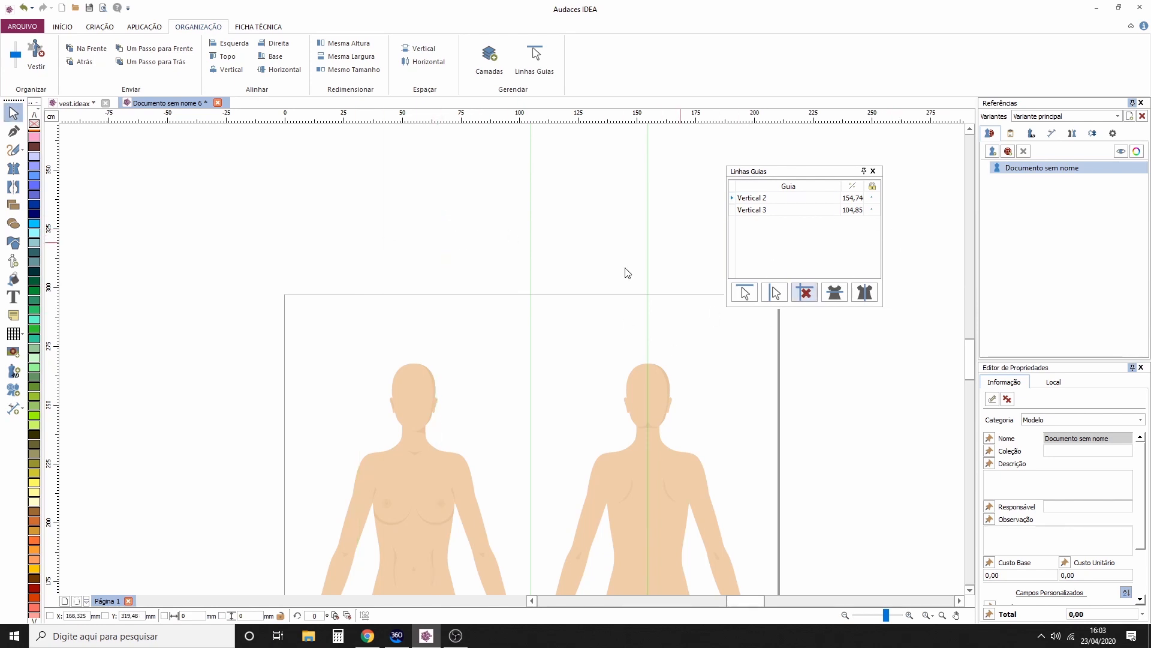
click(404, 429)
click(871, 297)
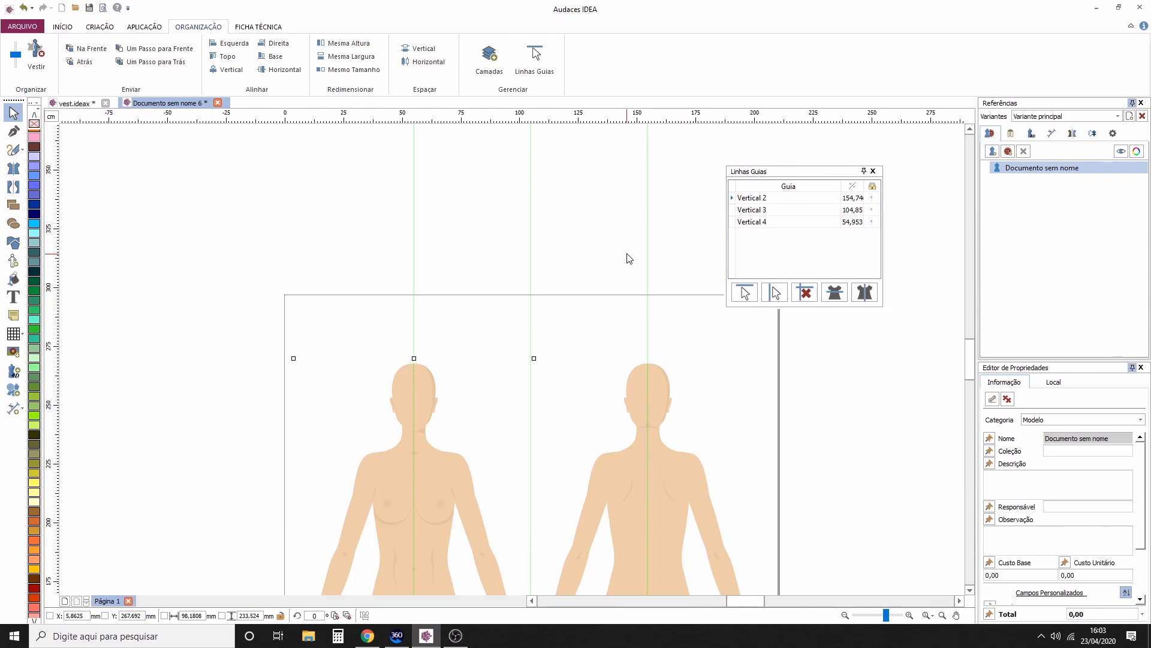
click(486, 226)
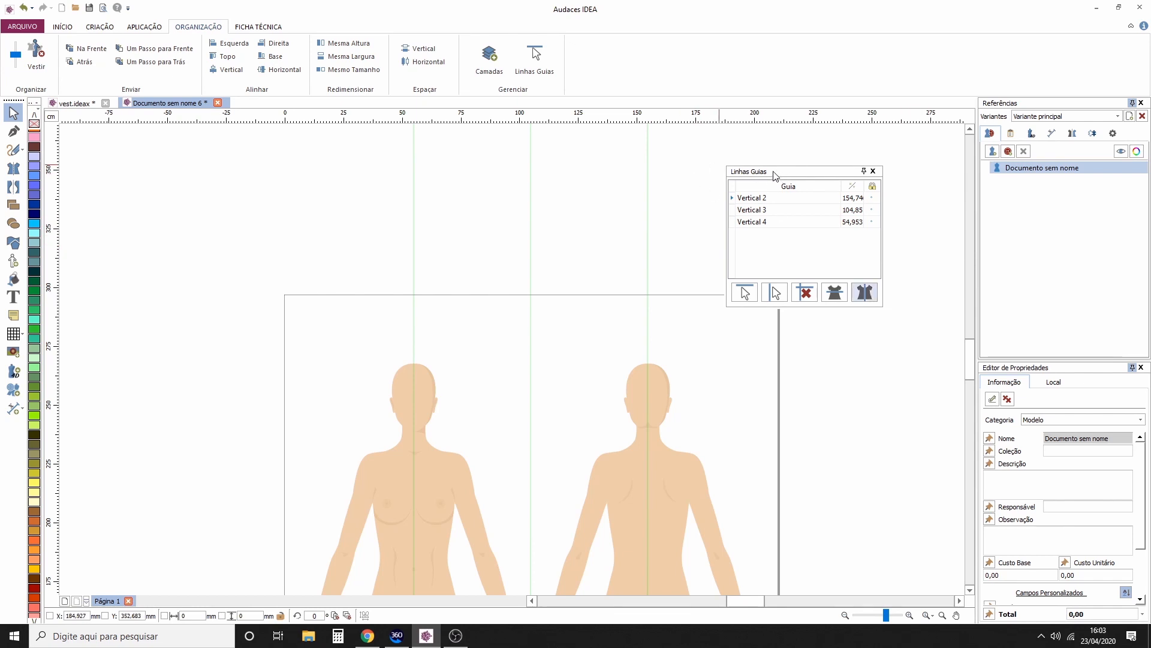
Step: Lock the guides Vertical 2, Vertical 3 and Vertical 4, and close the guide line manager
drag(782, 176, 756, 269)
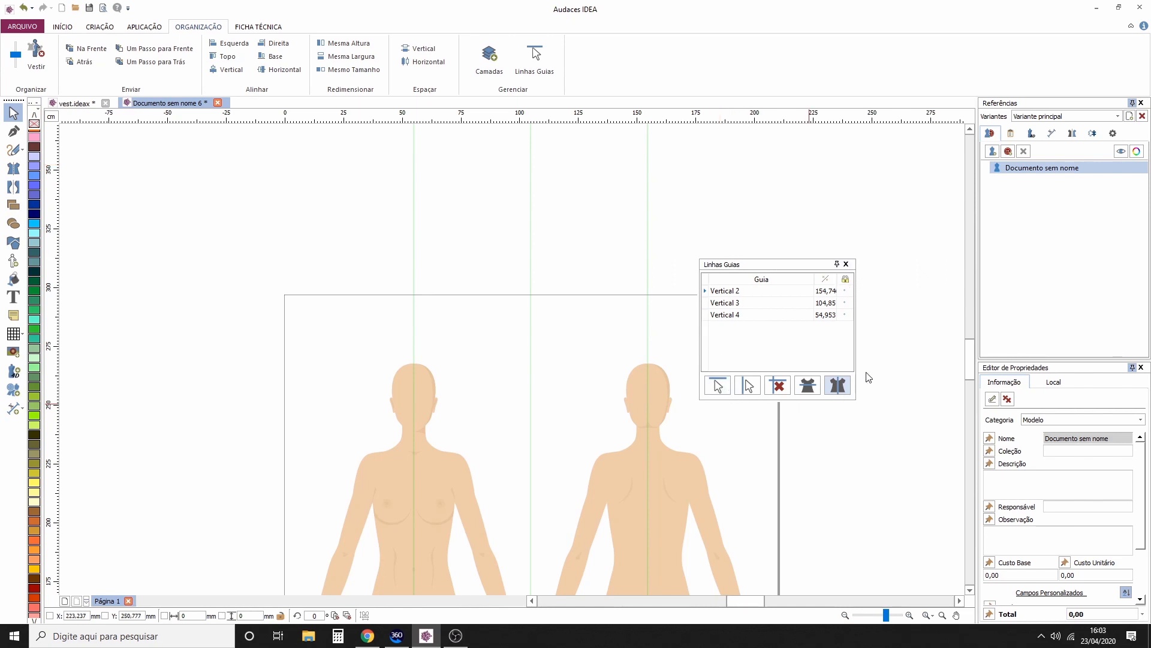
click(845, 291)
click(846, 303)
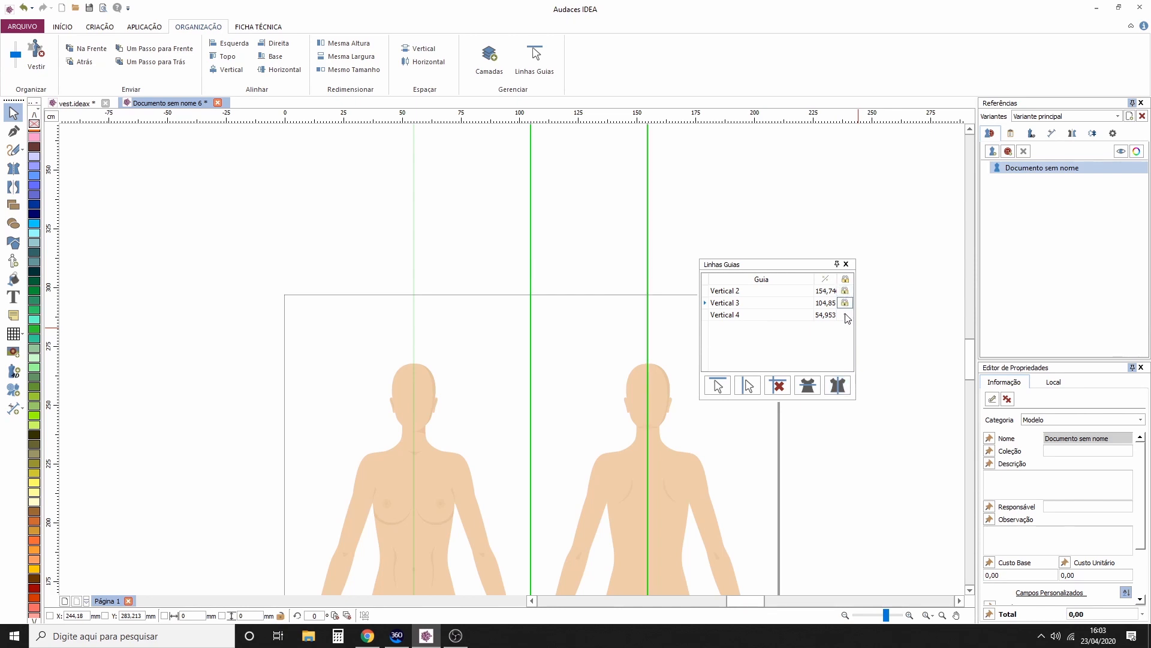
click(846, 315)
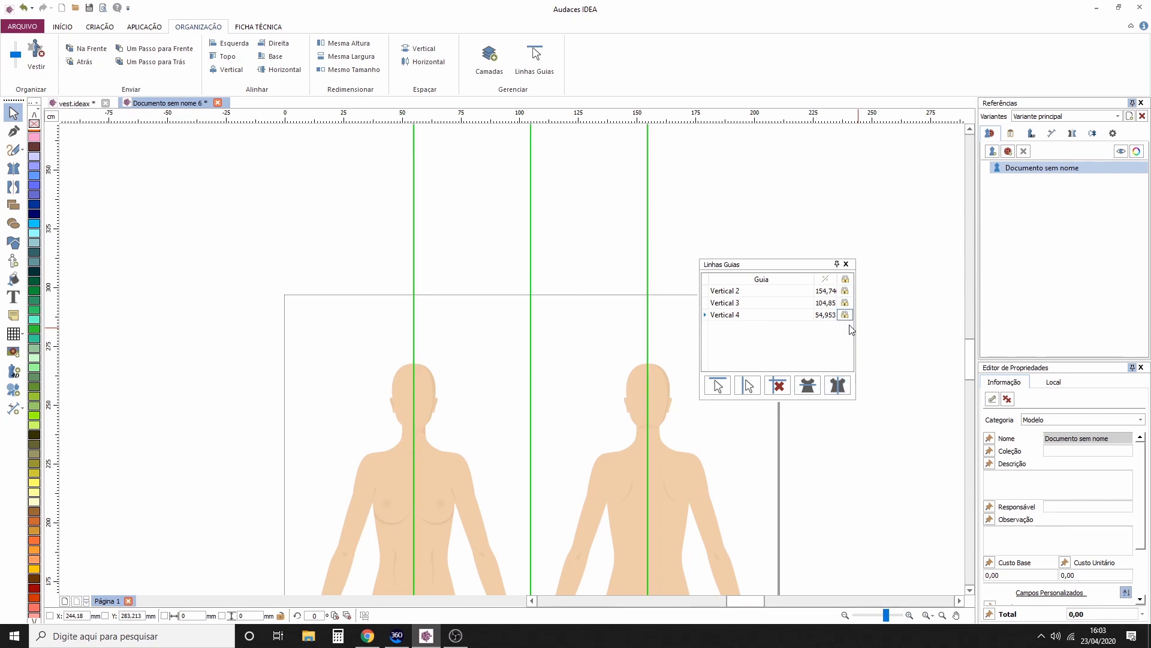
click(846, 264)
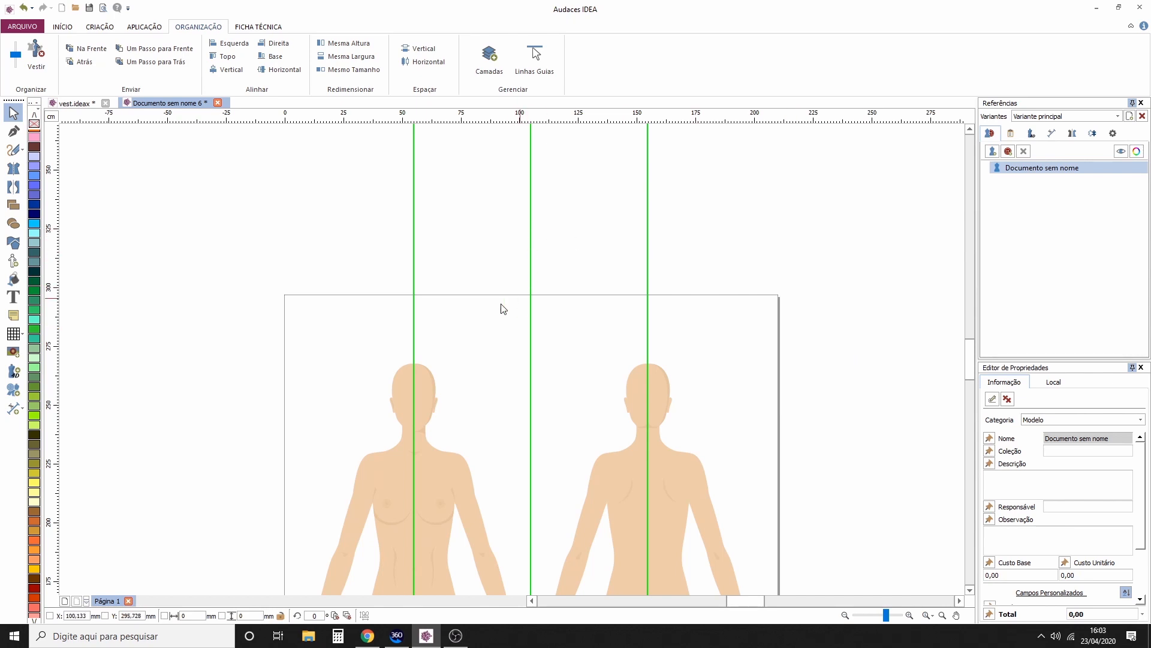
Step: Examine how the locked guides run through the front and back mannequins from head to feet
scroll(467, 312, up, 2)
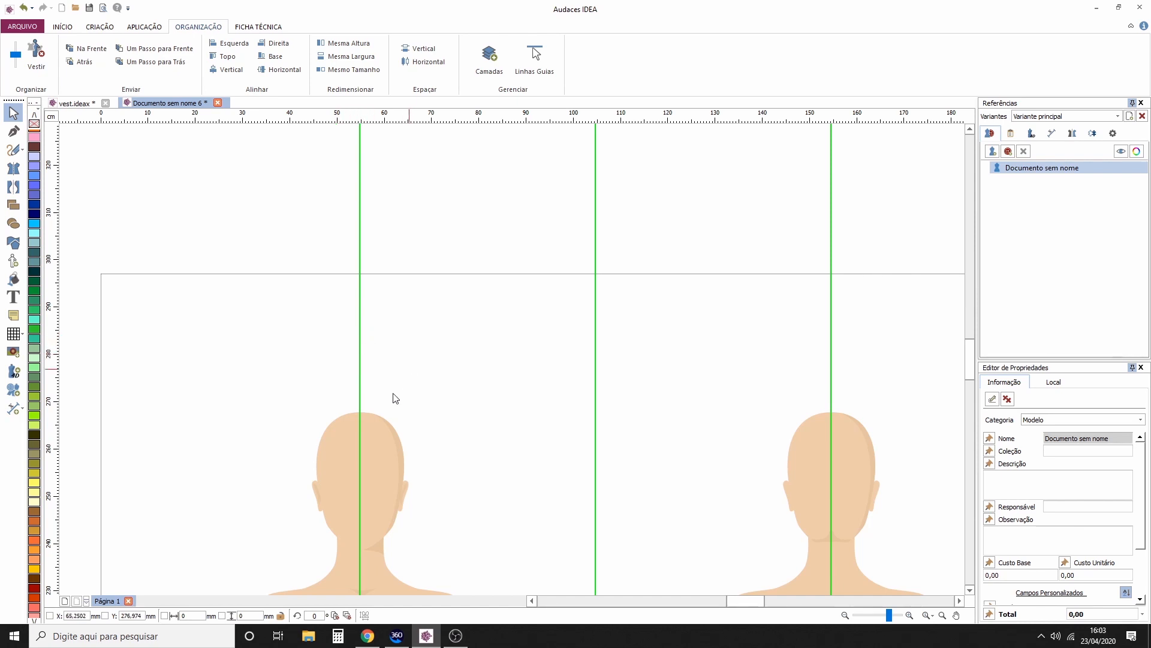
scroll(477, 336, down, 5)
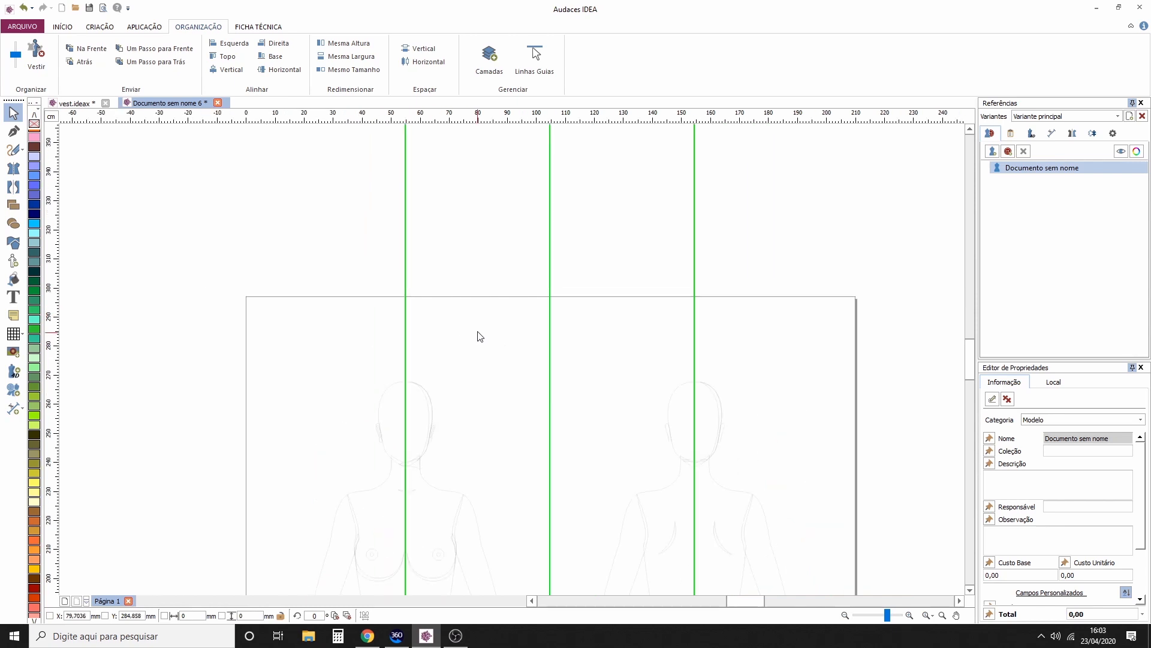
drag(675, 360, 668, 267)
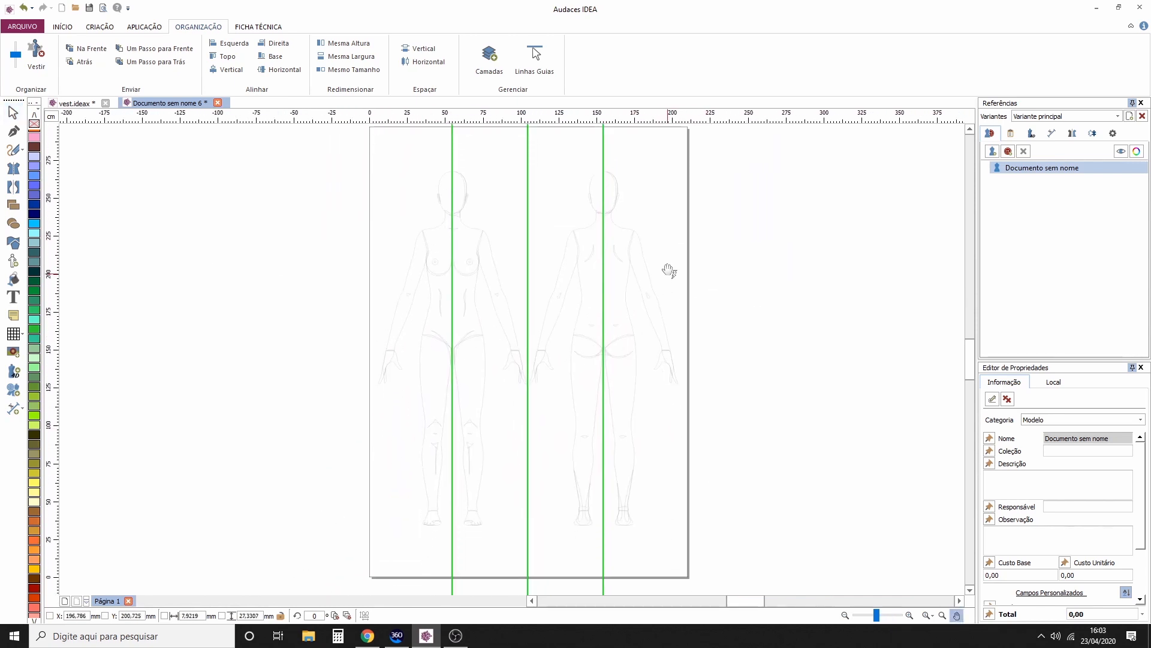
drag(663, 312, 663, 311)
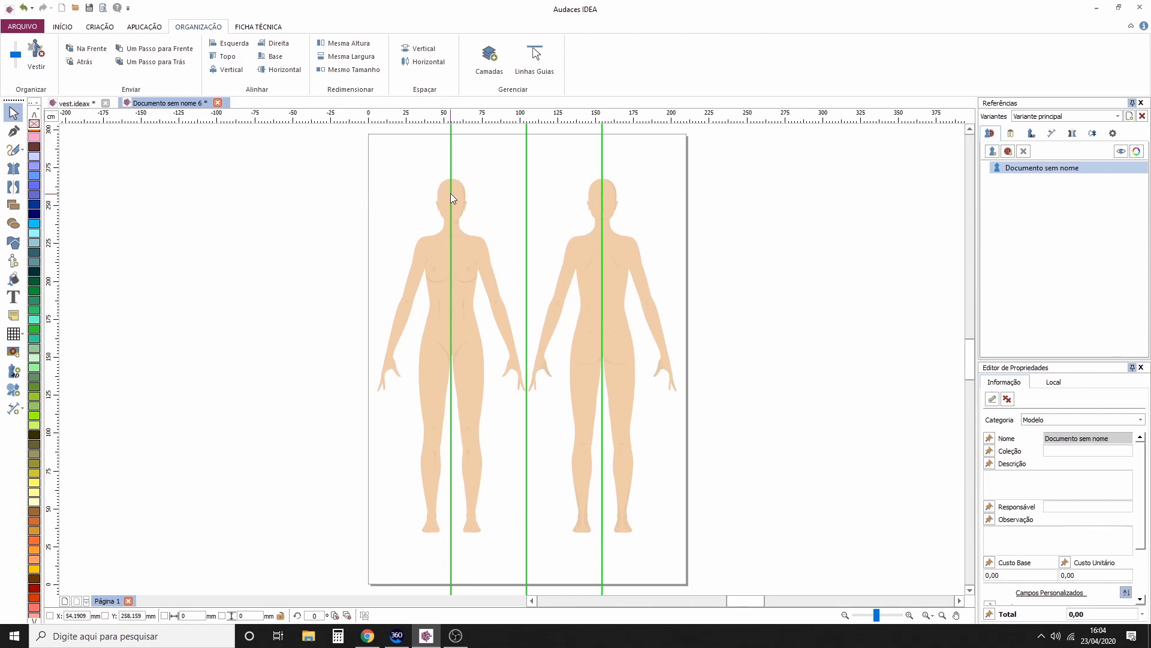
scroll(451, 193, up, 3)
scroll(455, 202, up, 2)
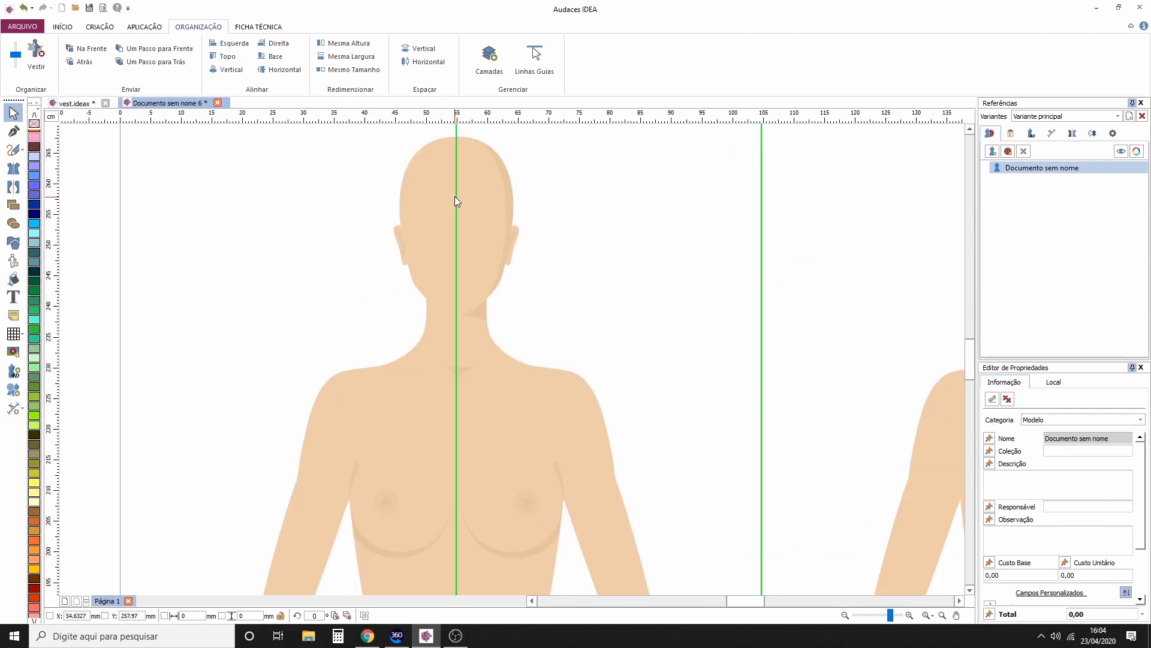
scroll(460, 202, down, 5)
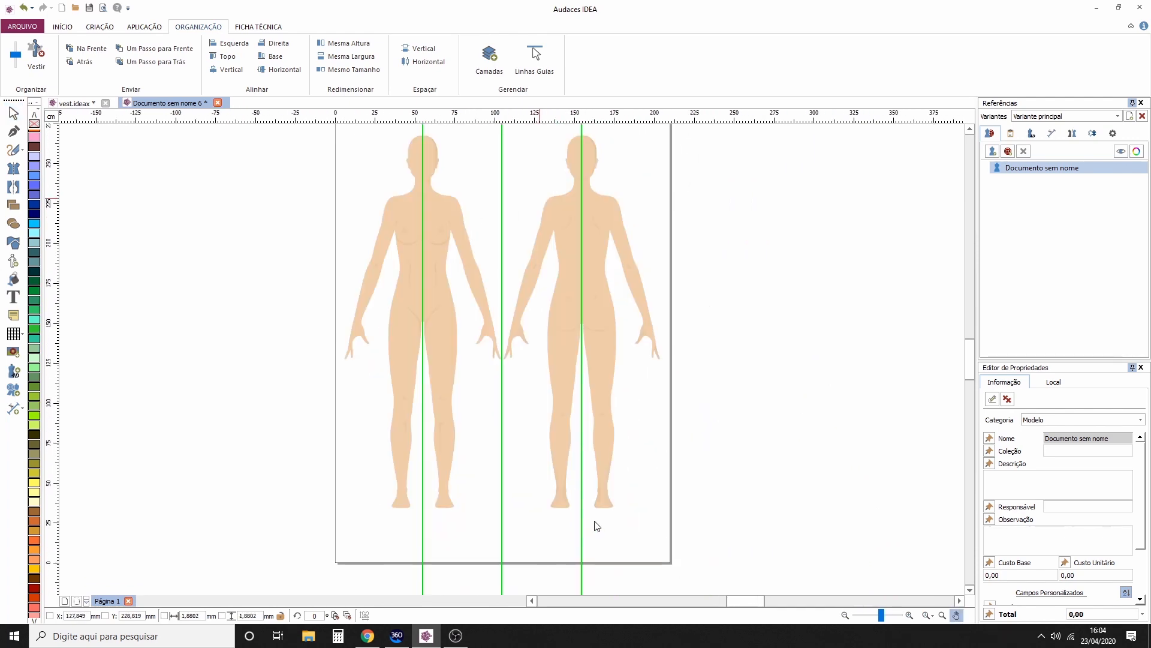
scroll(607, 503, up, 3)
scroll(600, 504, up, 2)
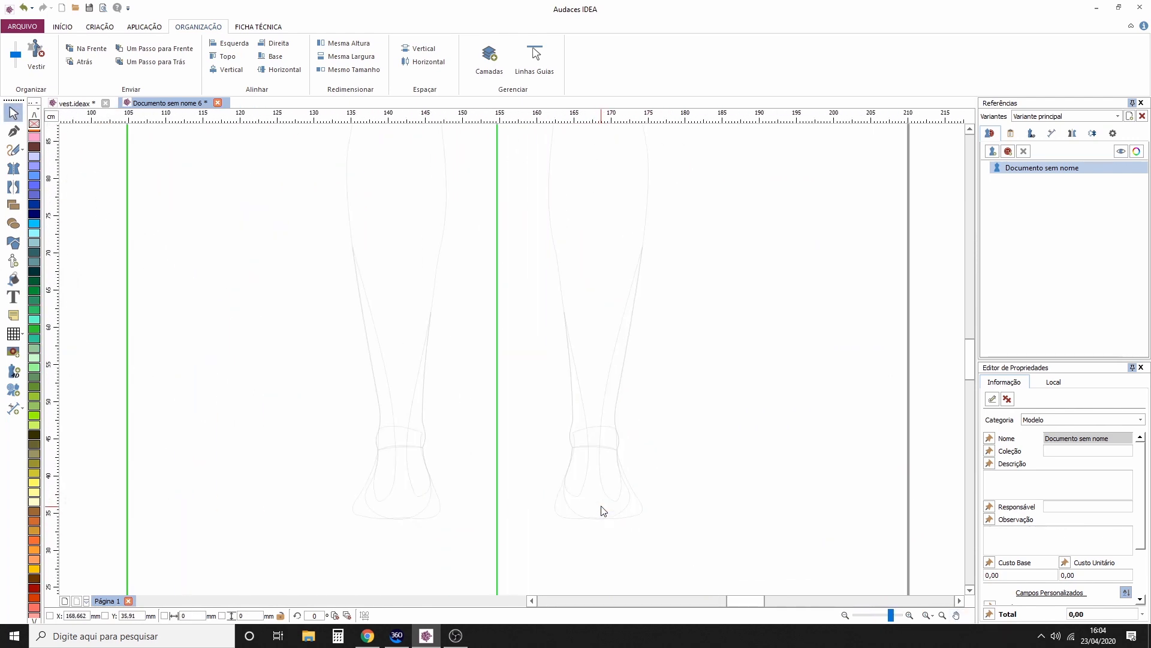
scroll(599, 503, down, 2)
scroll(598, 504, down, 4)
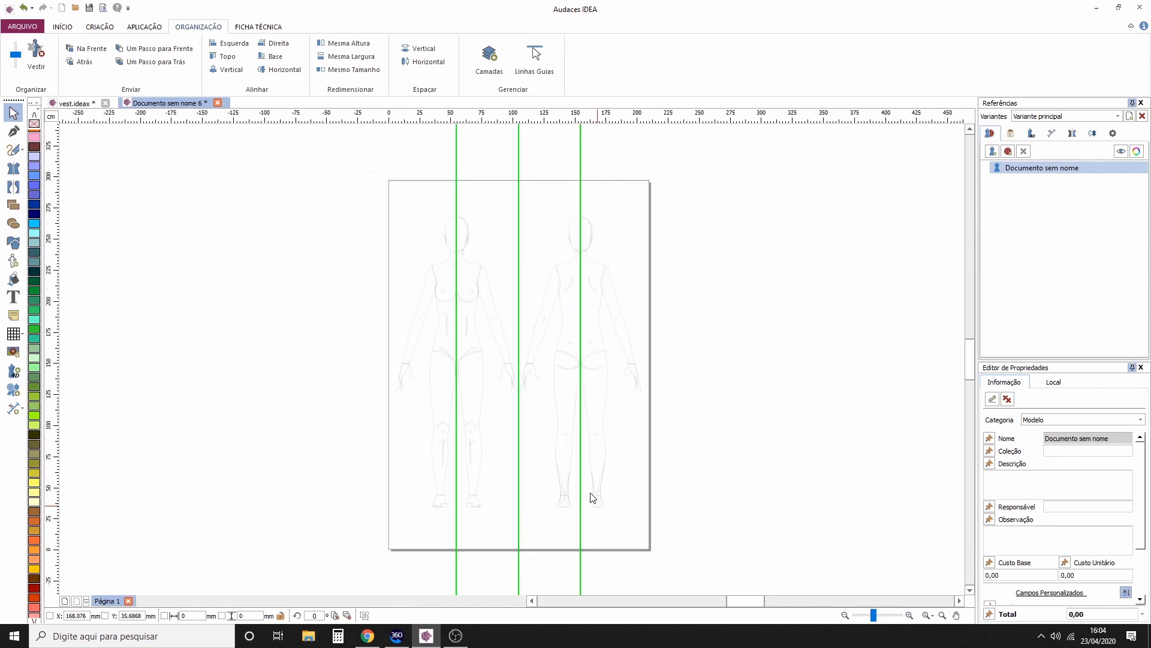
scroll(532, 318, down, 1)
scroll(545, 192, up, 2)
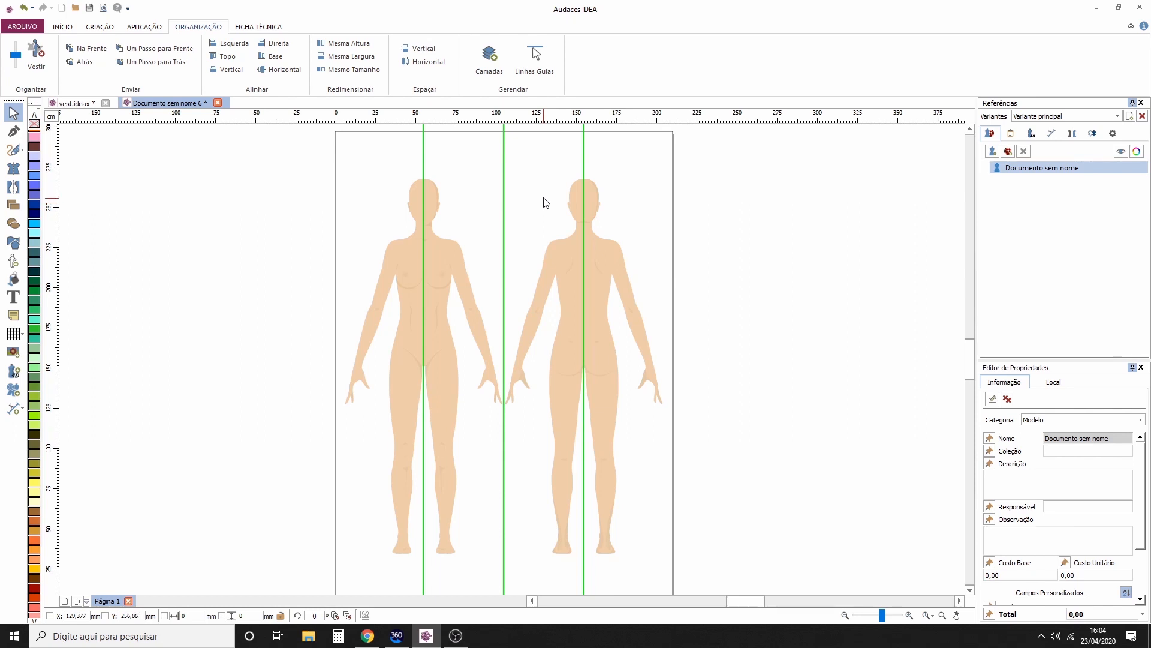
mouse_move(542, 198)
mouse_down()
mouse_move(610, 198)
mouse_move(537, 153)
mouse_move(489, 184)
mouse_move(645, 251)
mouse_move(568, 170)
mouse_move(473, 221)
mouse_move(600, 234)
mouse_move(550, 186)
mouse_move(513, 185)
mouse_move(550, 177)
mouse_move(480, 237)
mouse_move(586, 288)
mouse_move(524, 175)
mouse_move(504, 268)
mouse_move(664, 164)
mouse_move(489, 152)
mouse_move(494, 260)
mouse_move(561, 182)
mouse_move(528, 203)
mouse_move(534, 185)
mouse_move(552, 195)
mouse_up()
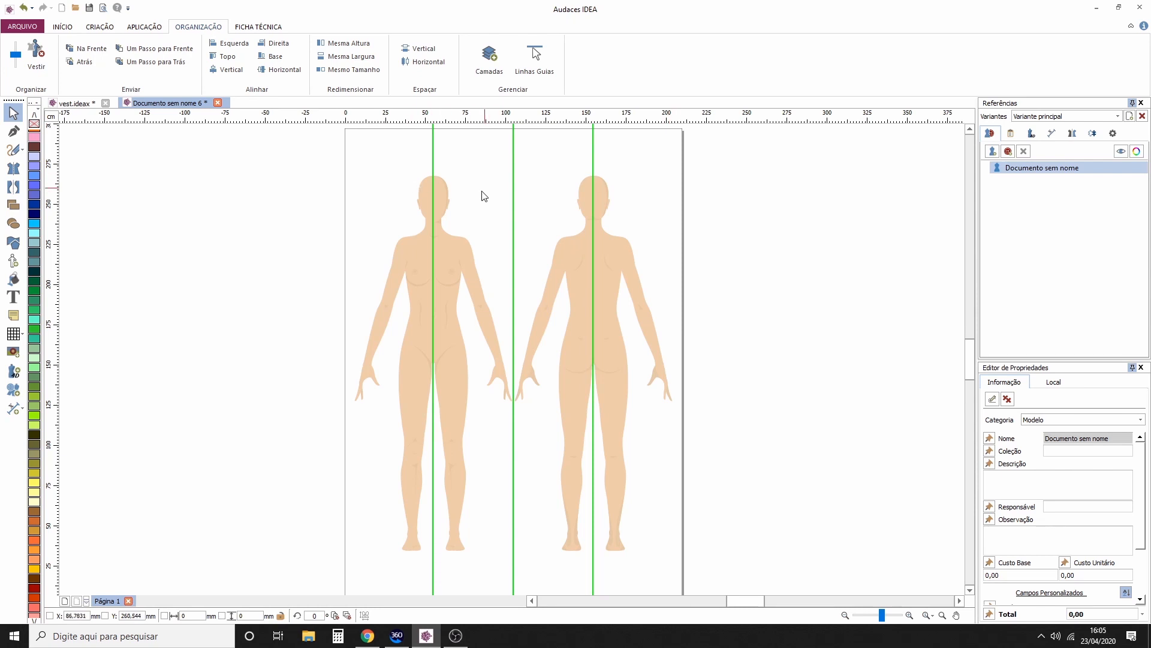
Step: Inspect the front mannequin's centre guide closely from head to hips, and the shared guide between both figures
right_click(490, 212)
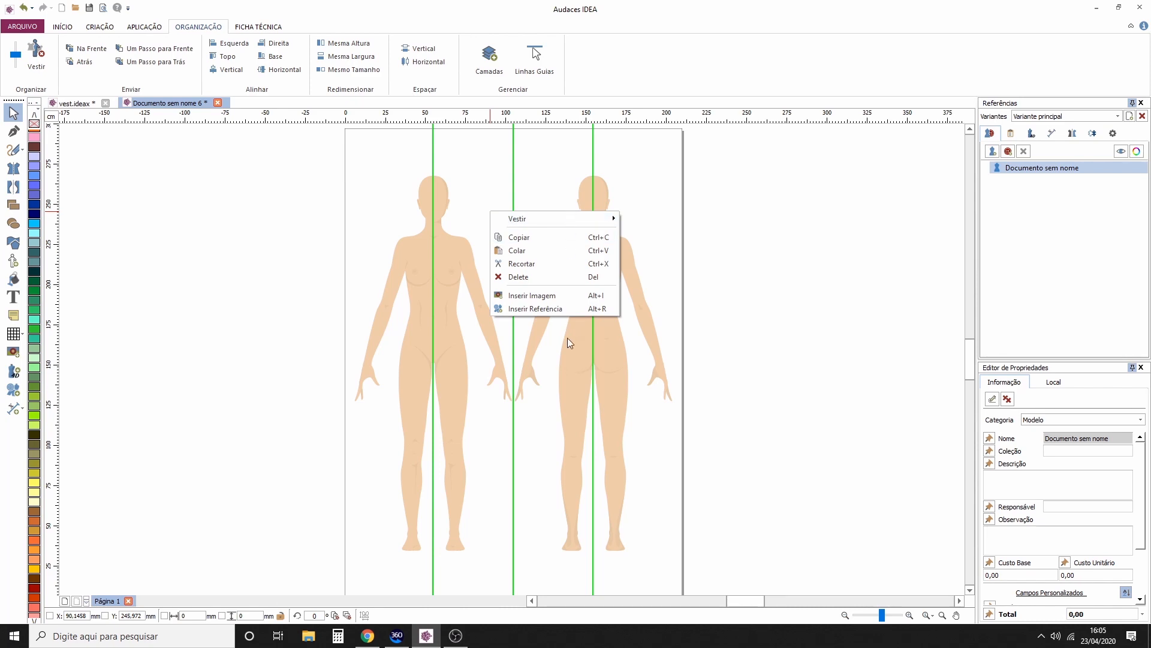
click(672, 221)
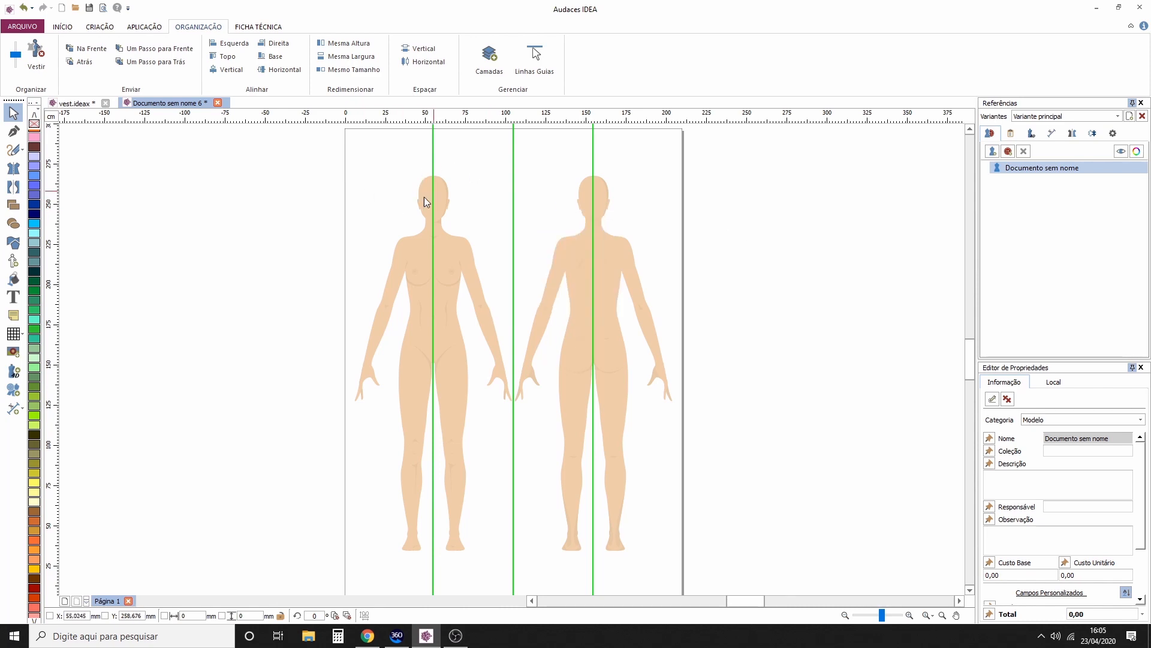
scroll(423, 197, up, 3)
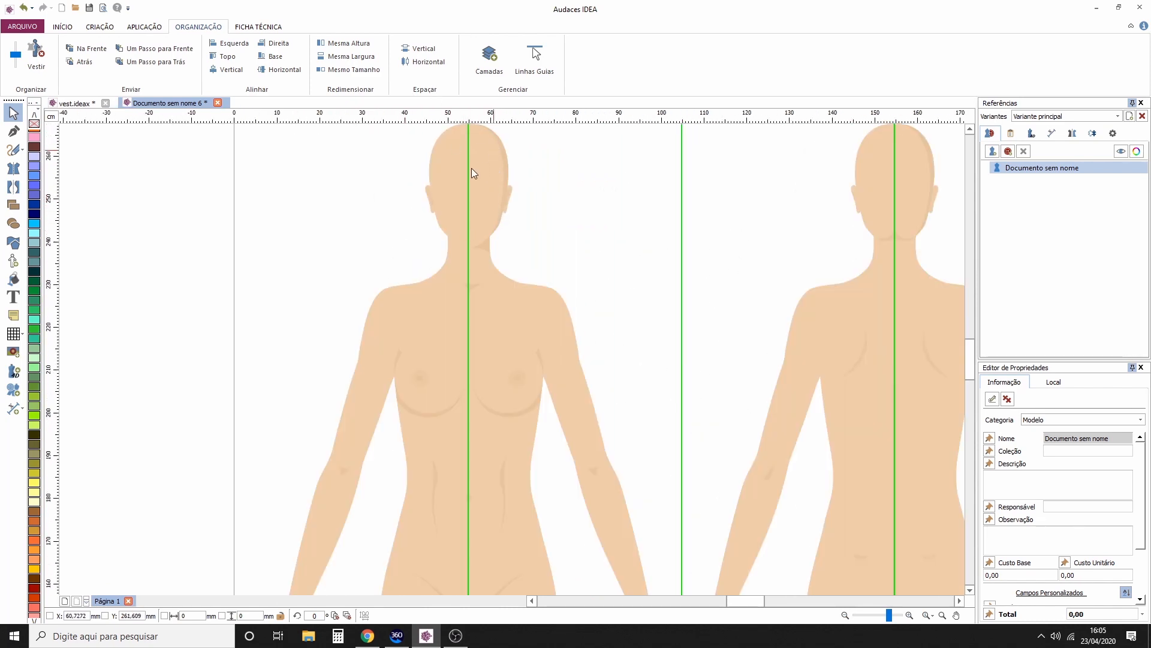
scroll(472, 174, up, 2)
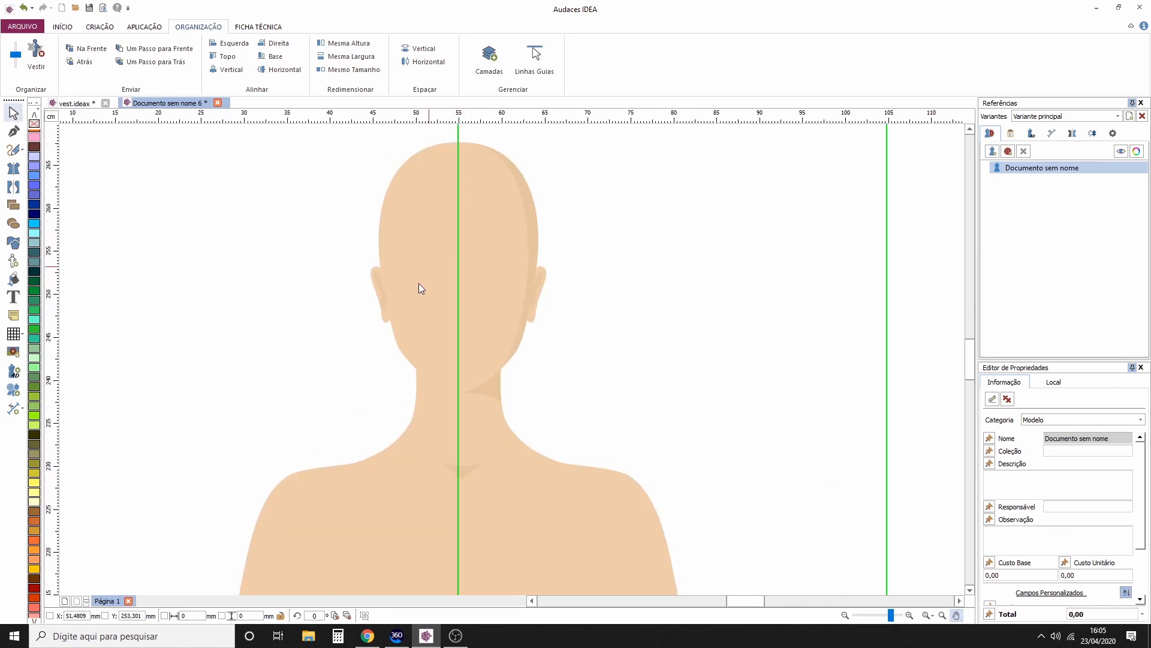
scroll(531, 505, down, 5)
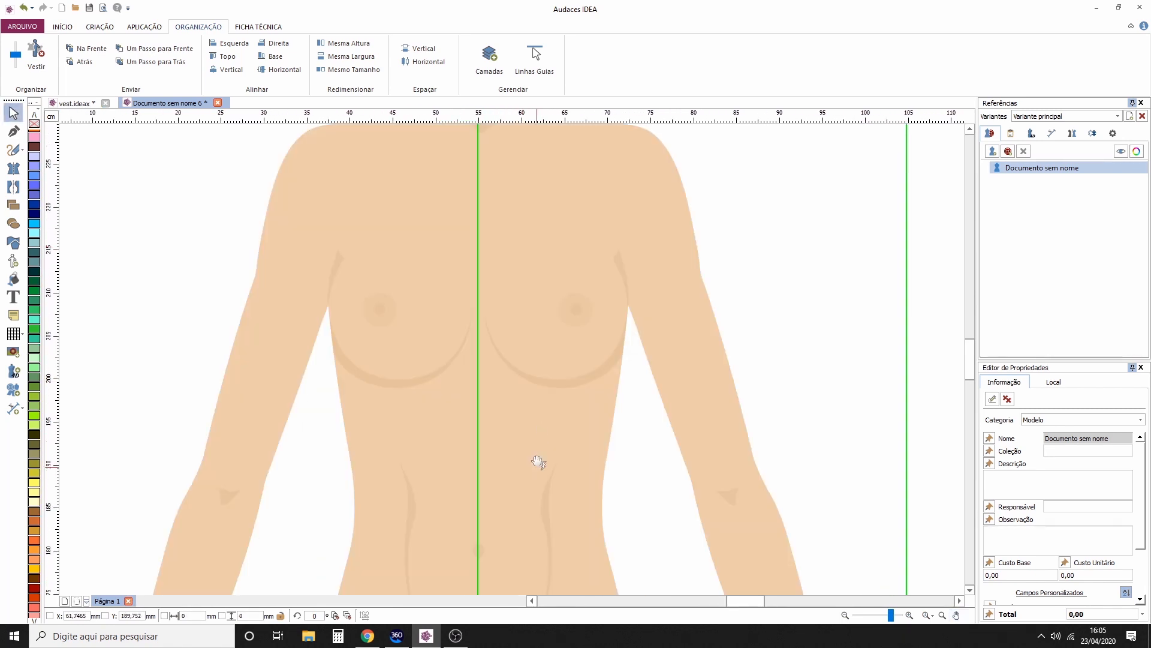
scroll(540, 327, down, 3)
scroll(552, 324, down, 1)
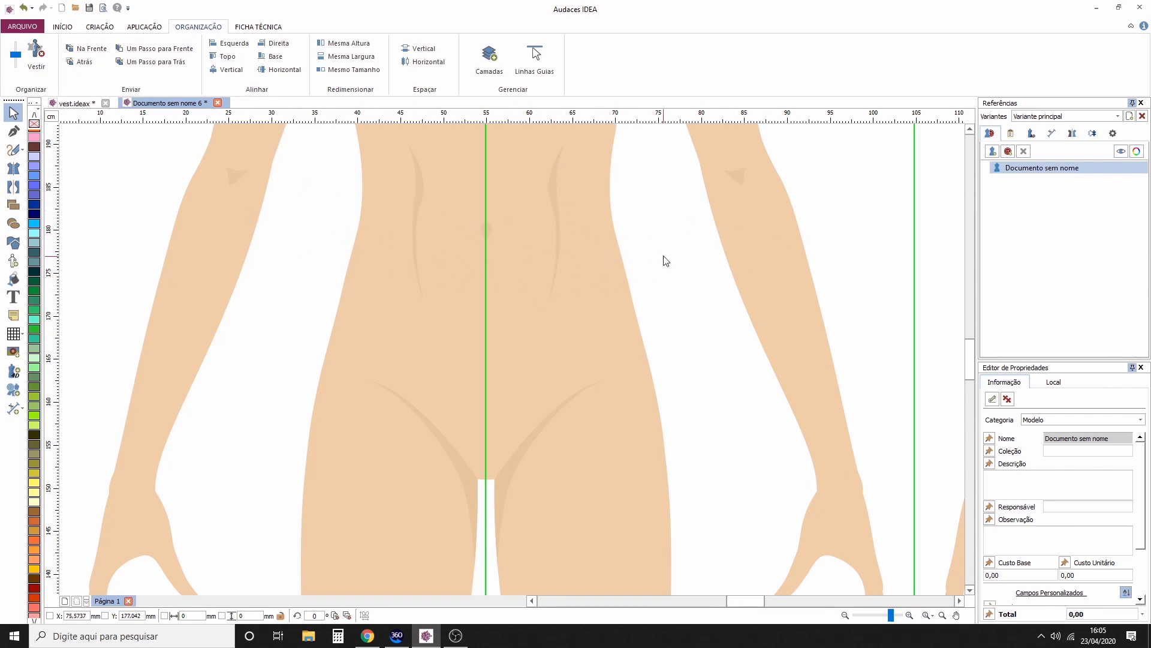
scroll(664, 275, down, 4)
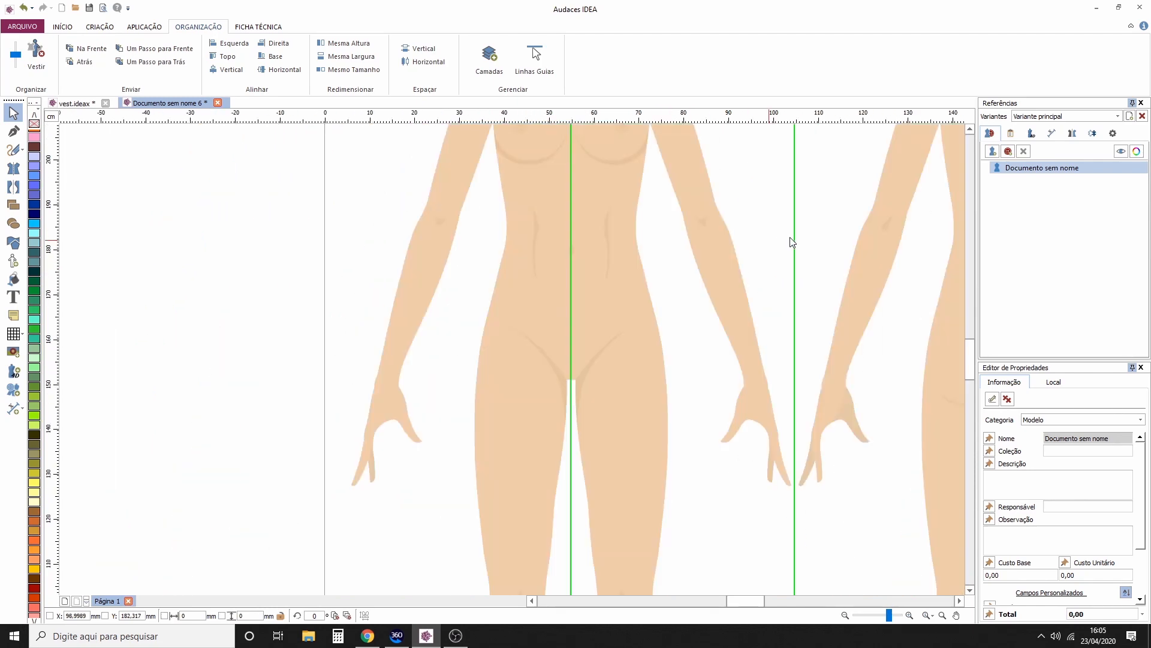
scroll(789, 241, down, 2)
drag(789, 241, 564, 324)
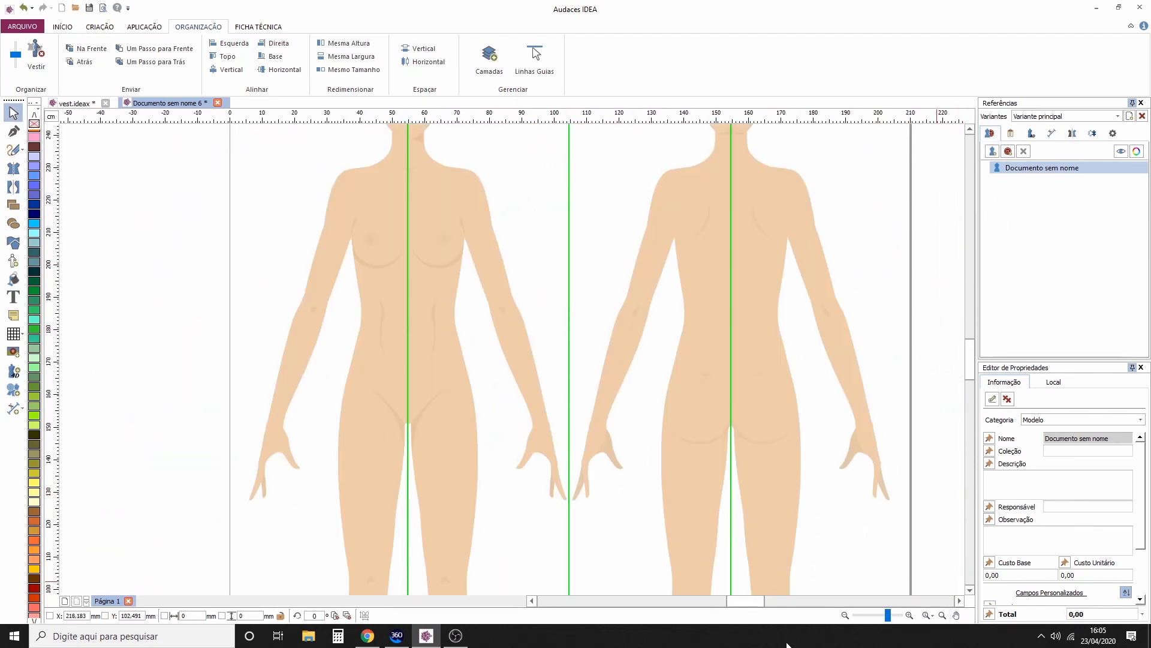
scroll(543, 220, down, 1)
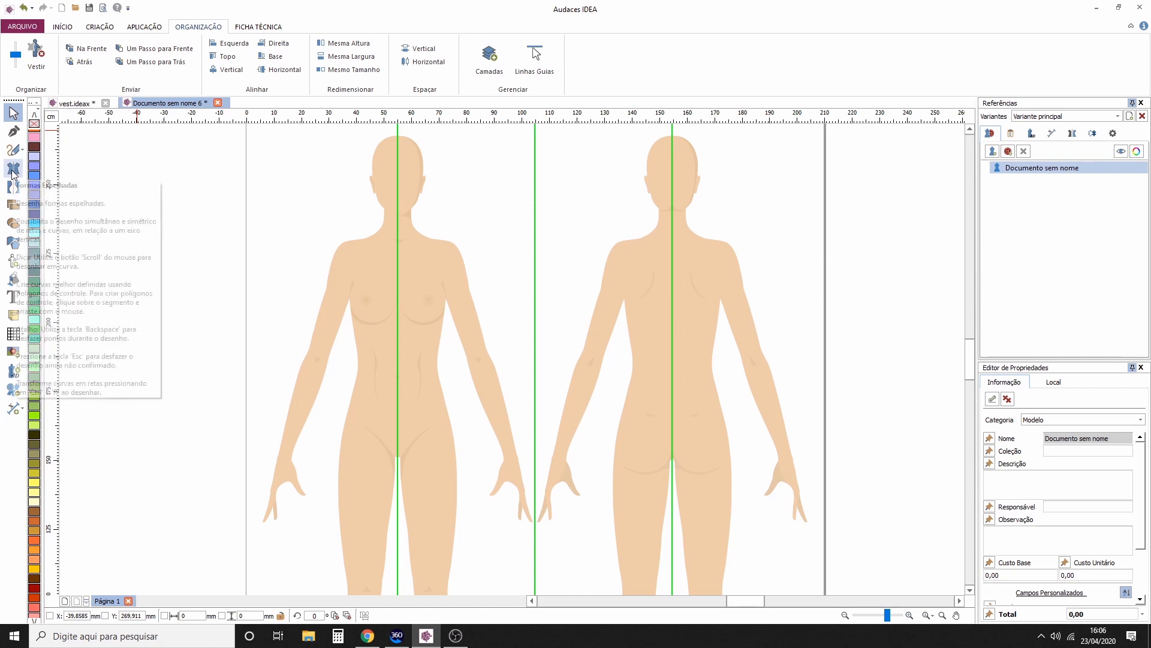
Step: Start a mirrored shape on the front mannequin's centre guide at chest height and extend its neckline to the shoulder, about 13 mm across and 17 mm up
click(12, 172)
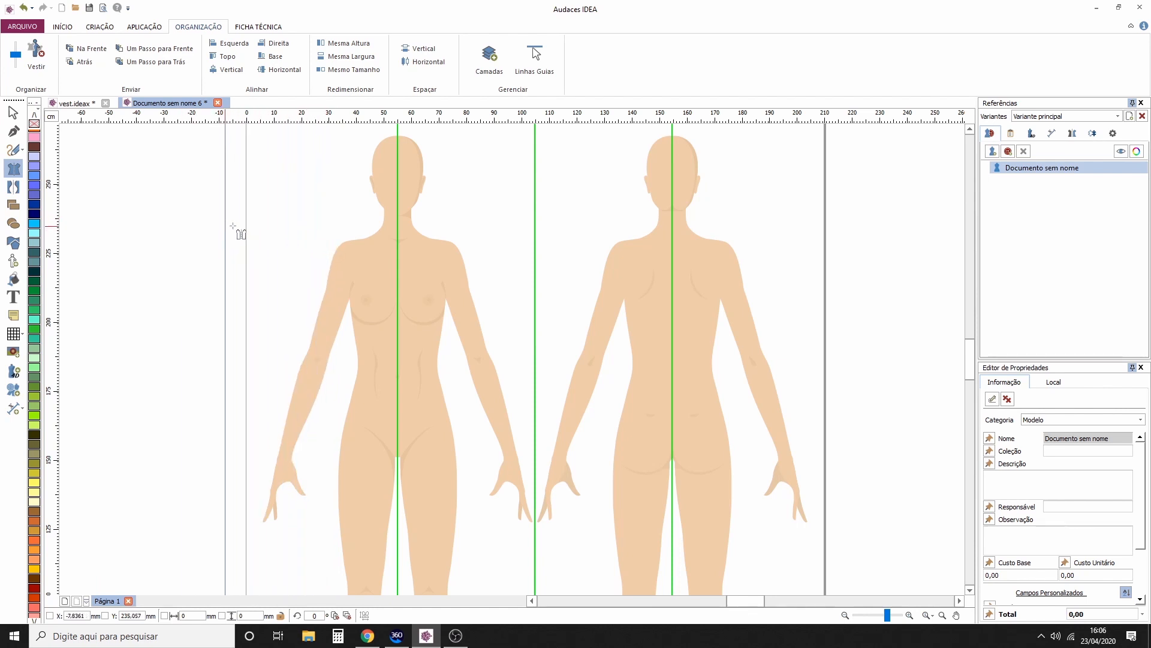
scroll(348, 249, up, 1)
scroll(487, 220, up, 1)
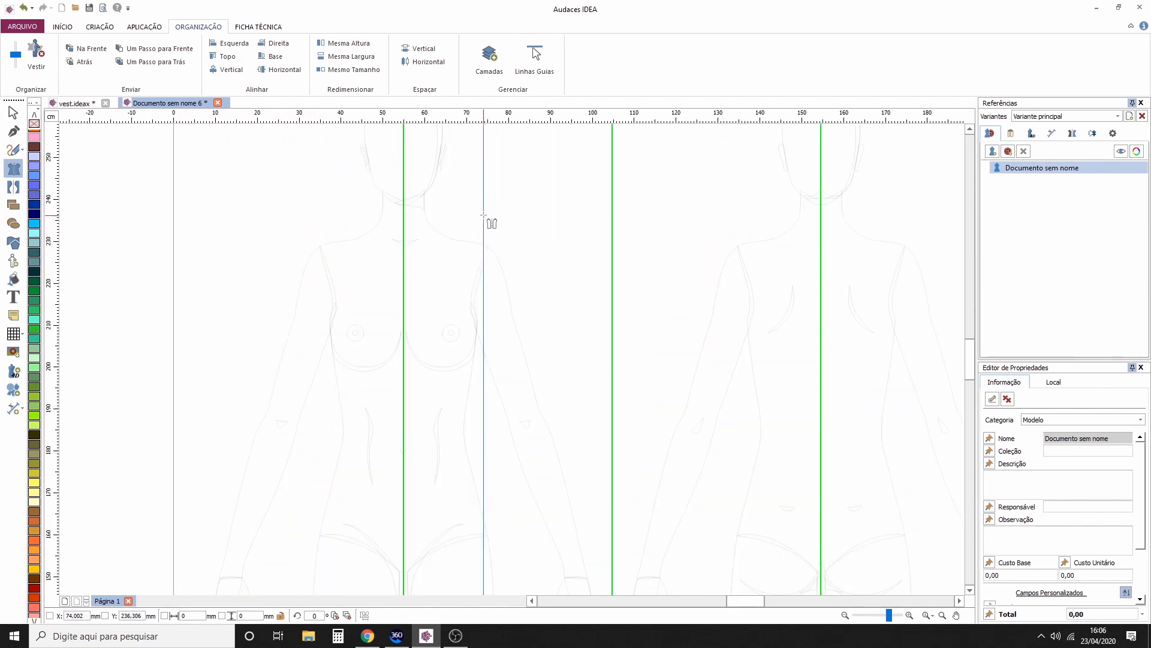
drag(508, 251, 541, 240)
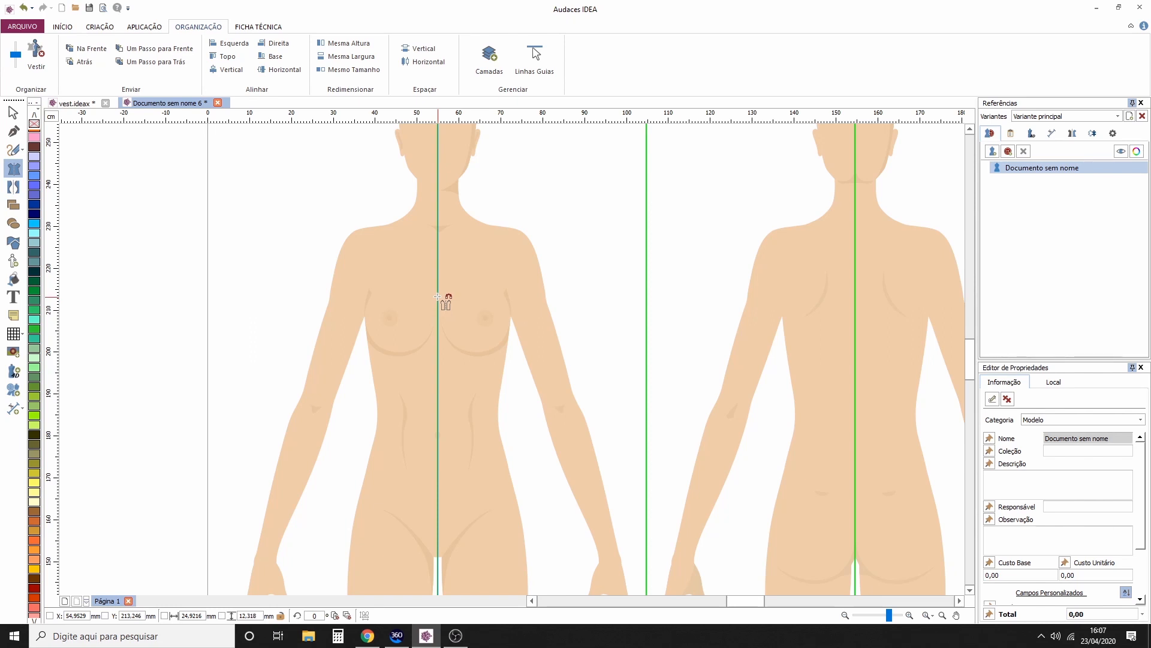
click(438, 295)
click(492, 225)
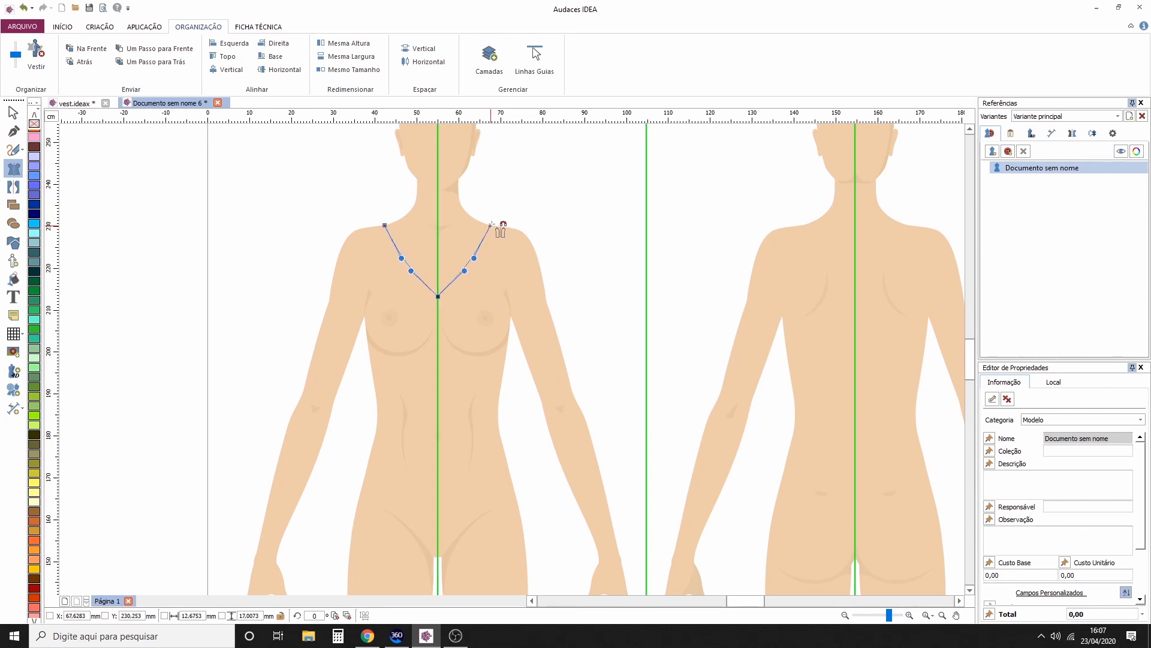
Step: Try a deeper and a flatter curvature for the mirrored neckline segment
key(Down)
key(Down)
key(Down)
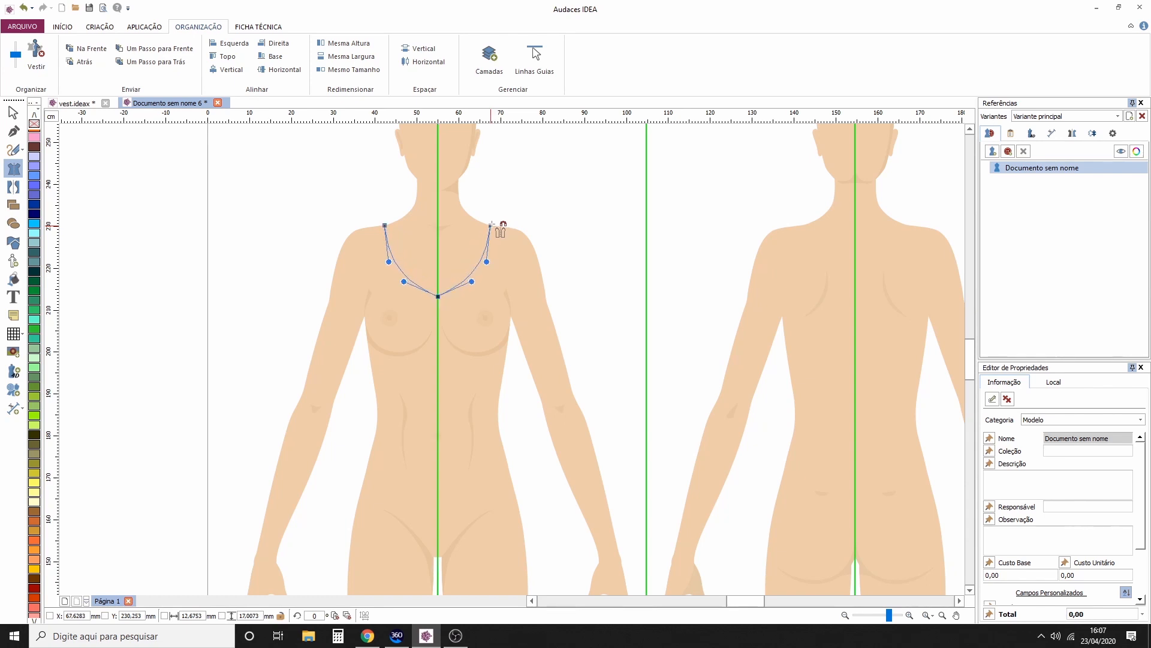
key(Up)
key(Up)
key(Up)
key(Up)
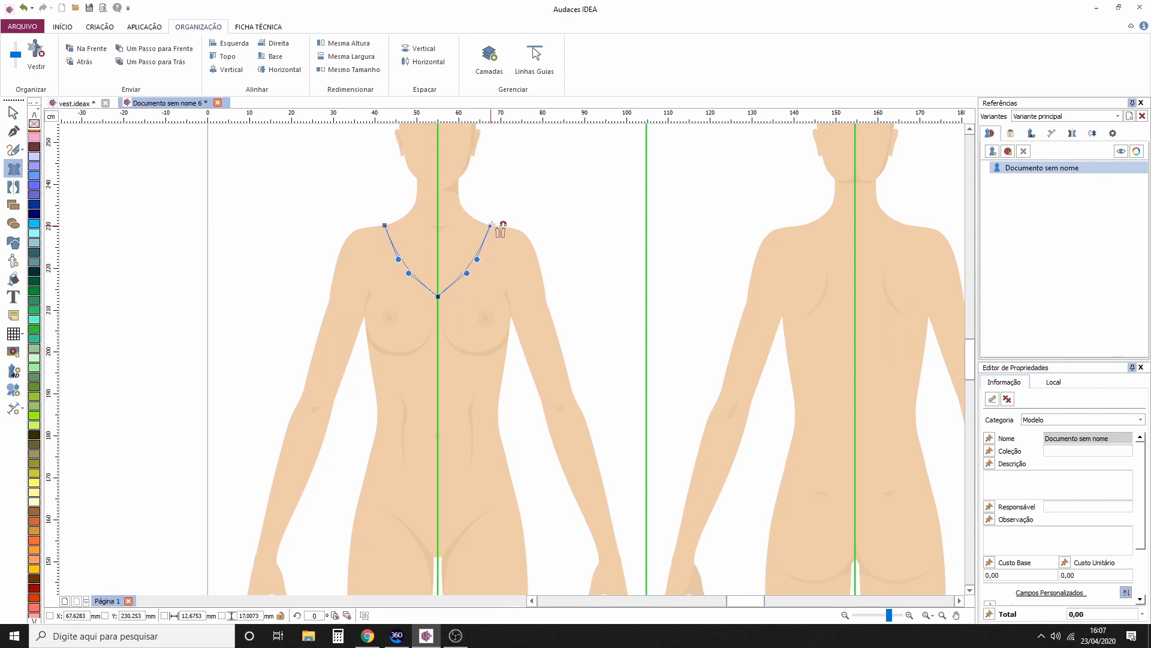
key(Up)
key(Up)
key(Up)
key(Up)
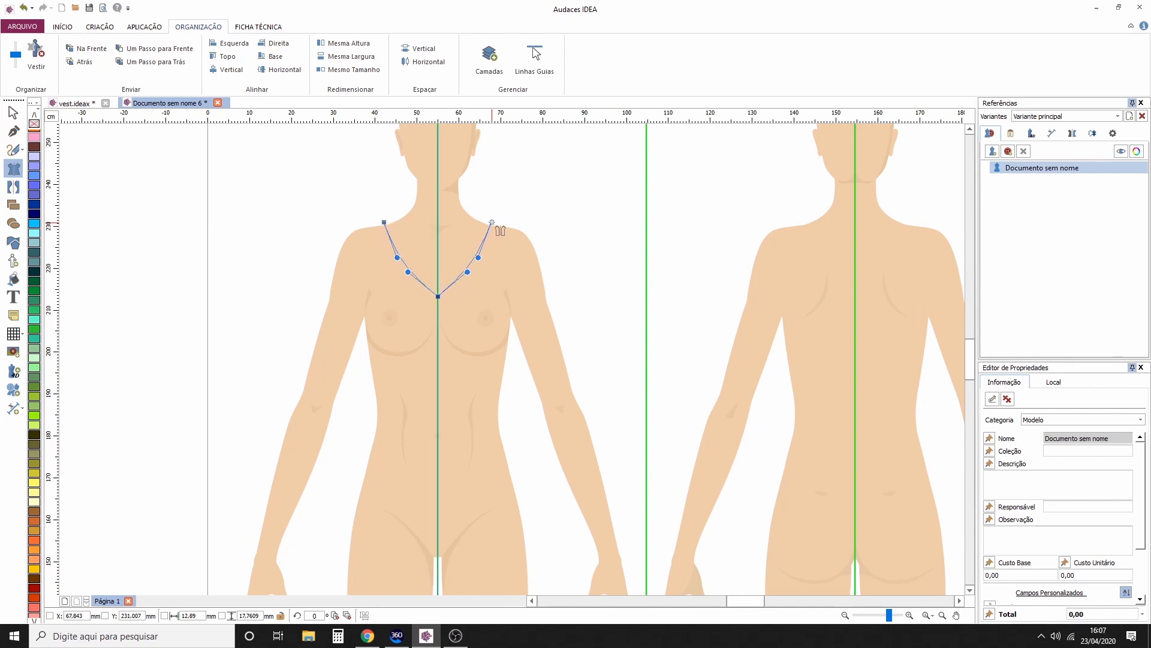
Step: Place the neckline's end point on the shoulder and curve the segment outward into a rounded scoop neckline
mouse_move(491, 225)
mouse_down()
mouse_move(491, 213)
mouse_move(492, 227)
mouse_up()
key(Down)
key(Down)
key(Down)
key(Down)
key(Down)
key(Down)
key(Down)
key(Down)
key(Down)
key(Down)
key(Down)
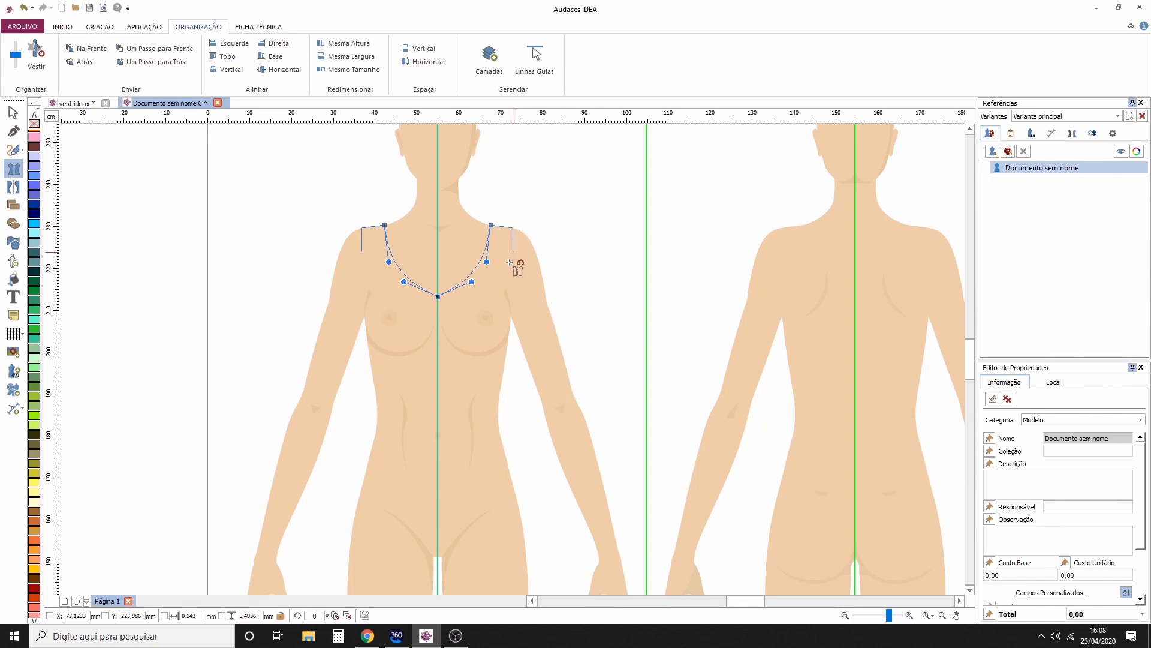
Step: Draw the mirrored armhole from the outer shoulder to the underarm, about 21 mm tall, and curve it slightly inward
click(512, 317)
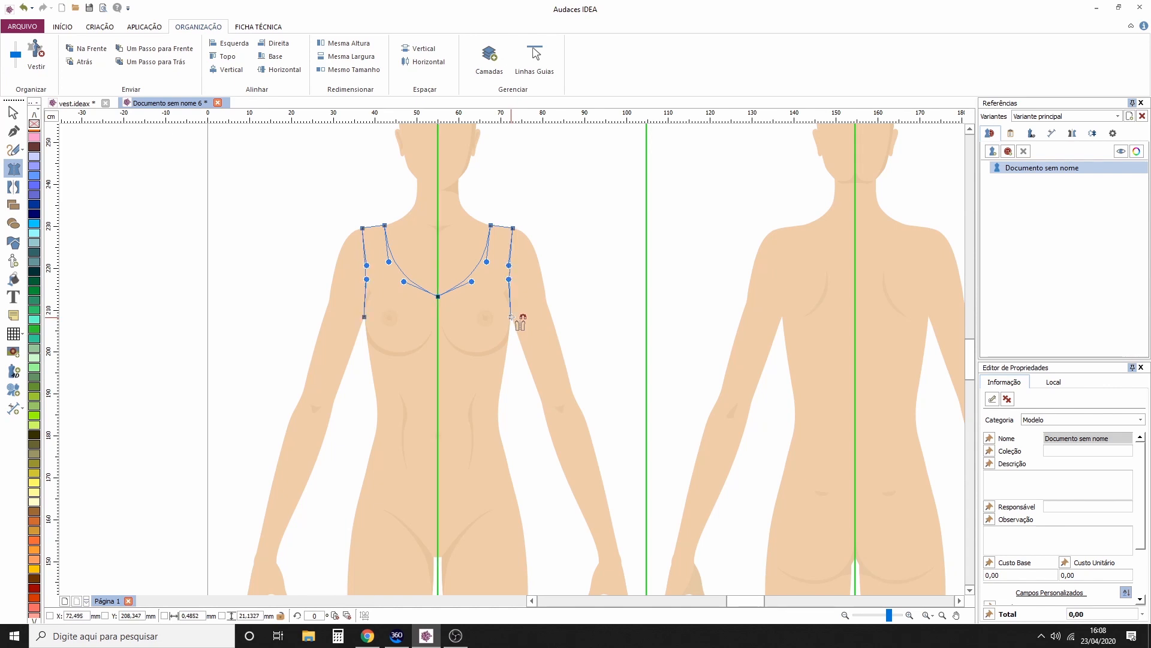
scroll(511, 318, up, 2)
scroll(512, 318, down, 1)
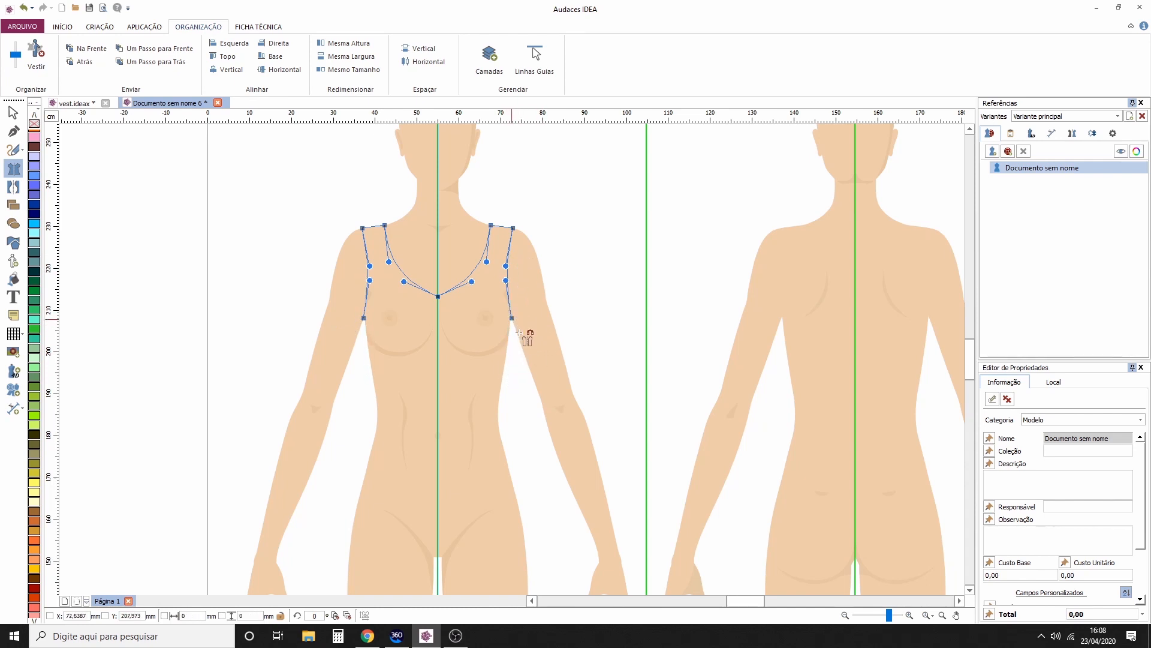
Step: Draw the straight side down to the waist and a slightly curved hem to the centre guide, and finish the mirrored bodice shape
click(500, 400)
click(443, 407)
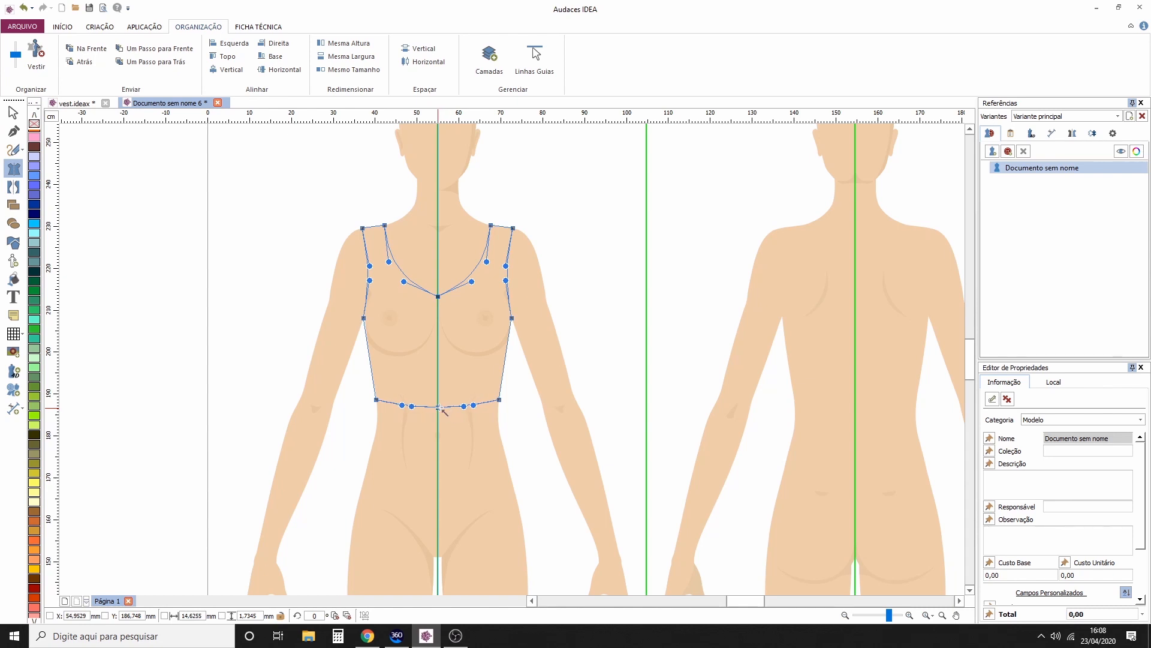
click(438, 407)
click(513, 228)
right_click(587, 241)
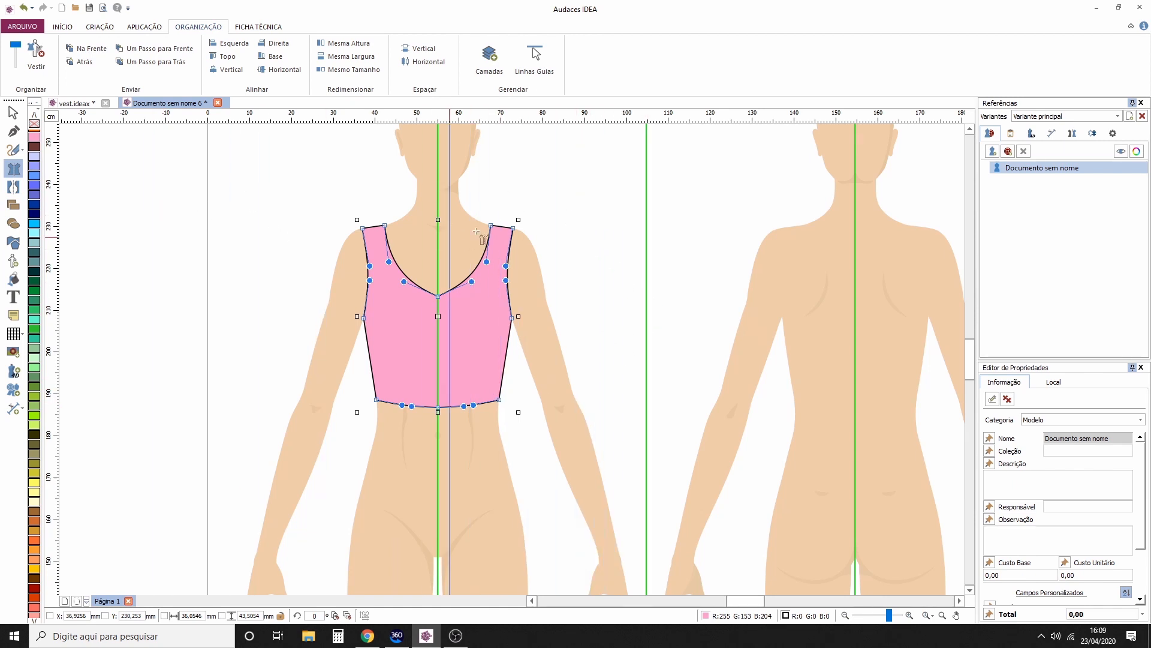
Step: Draw a closed mirrored test shape above the front mannequin's head, ending on the centre guide, and delete it
drag(498, 264, 522, 430)
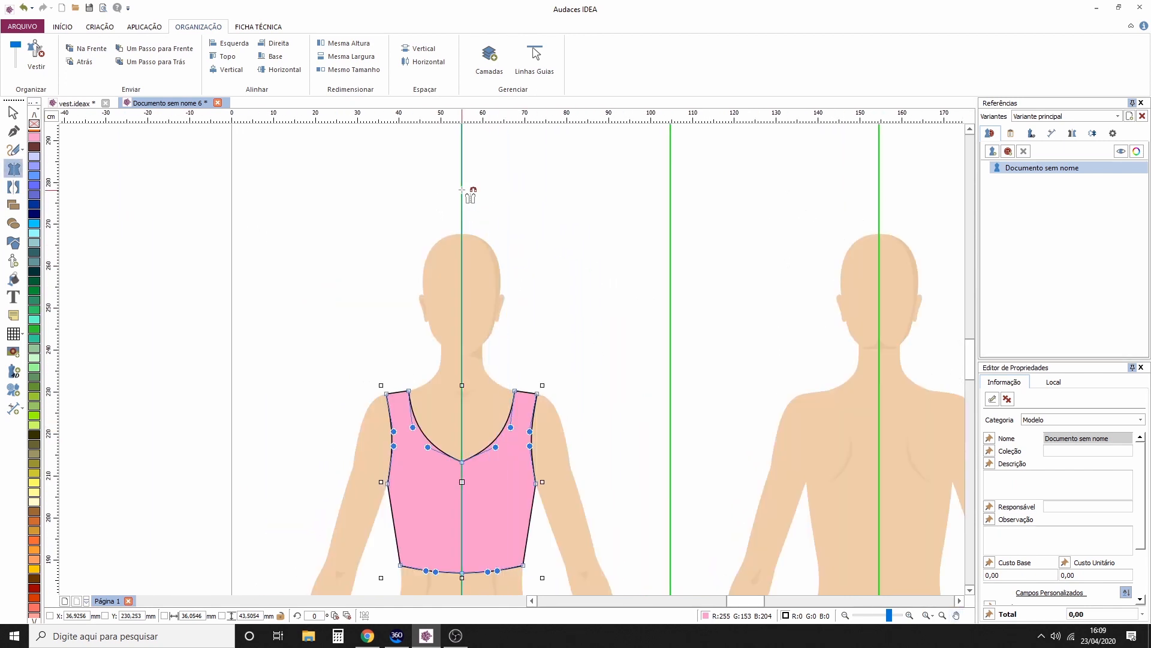
click(503, 153)
click(543, 225)
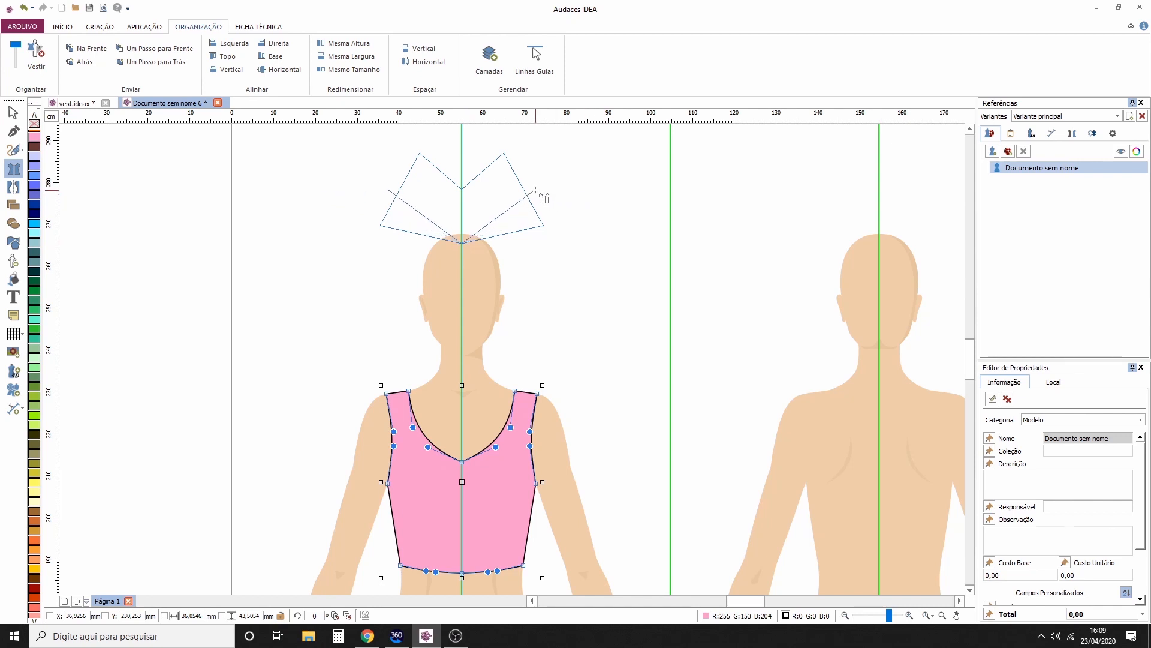
click(463, 242)
right_click(591, 195)
click(517, 192)
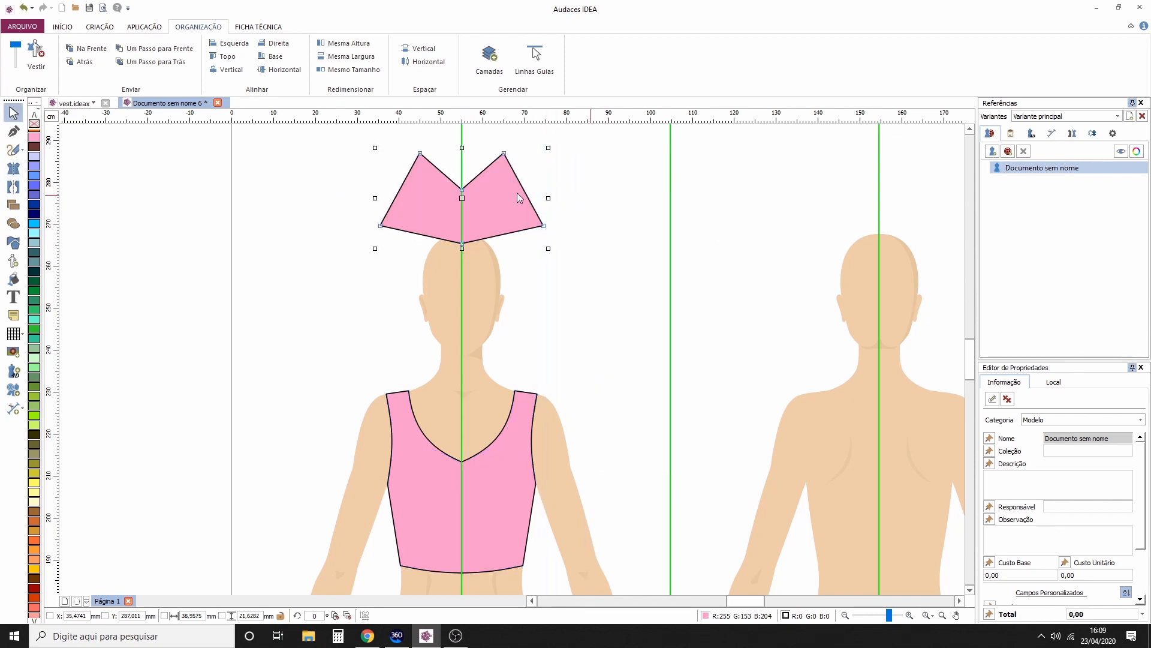
key(Delete)
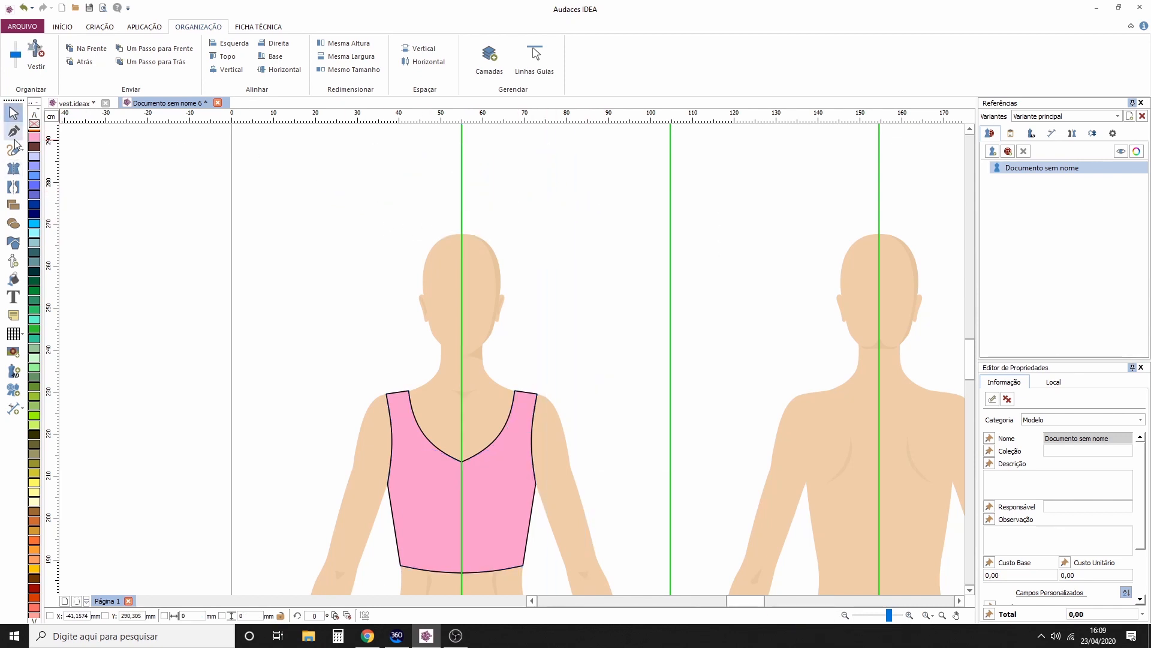
Step: Draw an open mirrored test shape above the head, ending short of the centre guide, and delete it
click(13, 169)
click(462, 152)
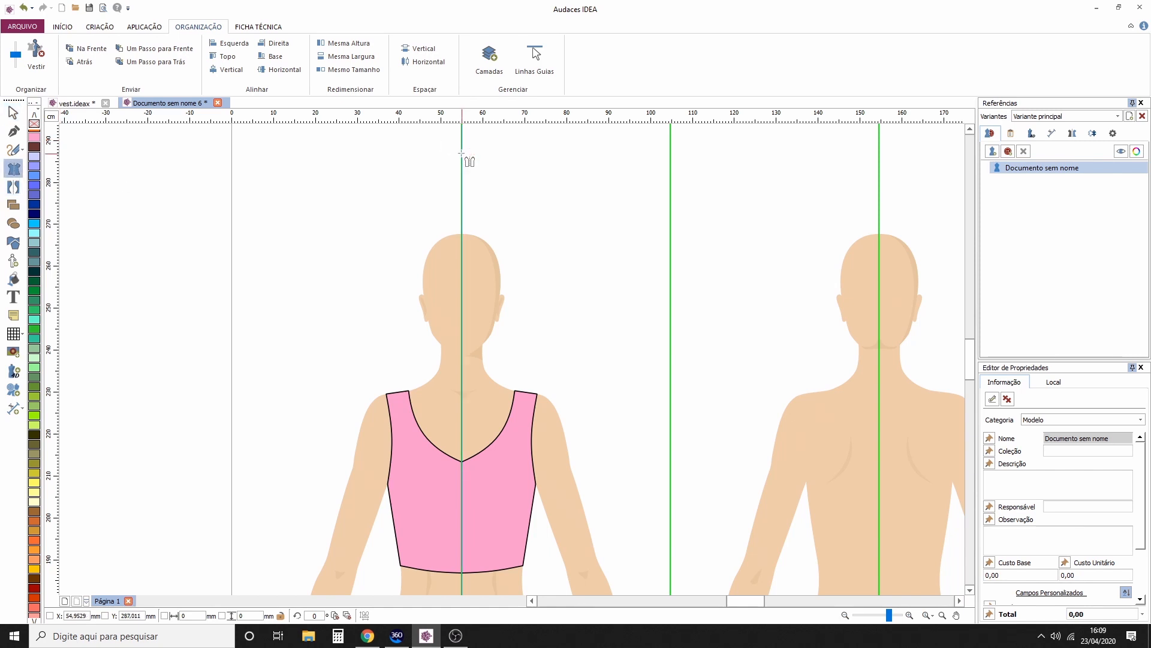
click(503, 137)
click(548, 203)
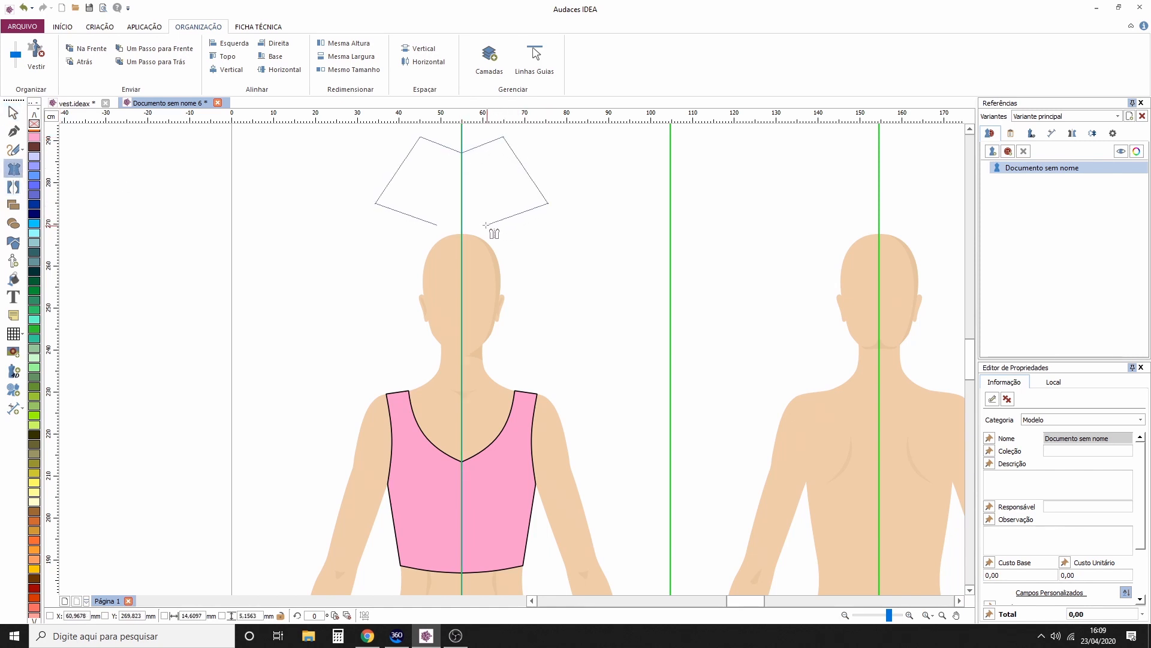
click(479, 226)
right_click(539, 219)
right_click(564, 244)
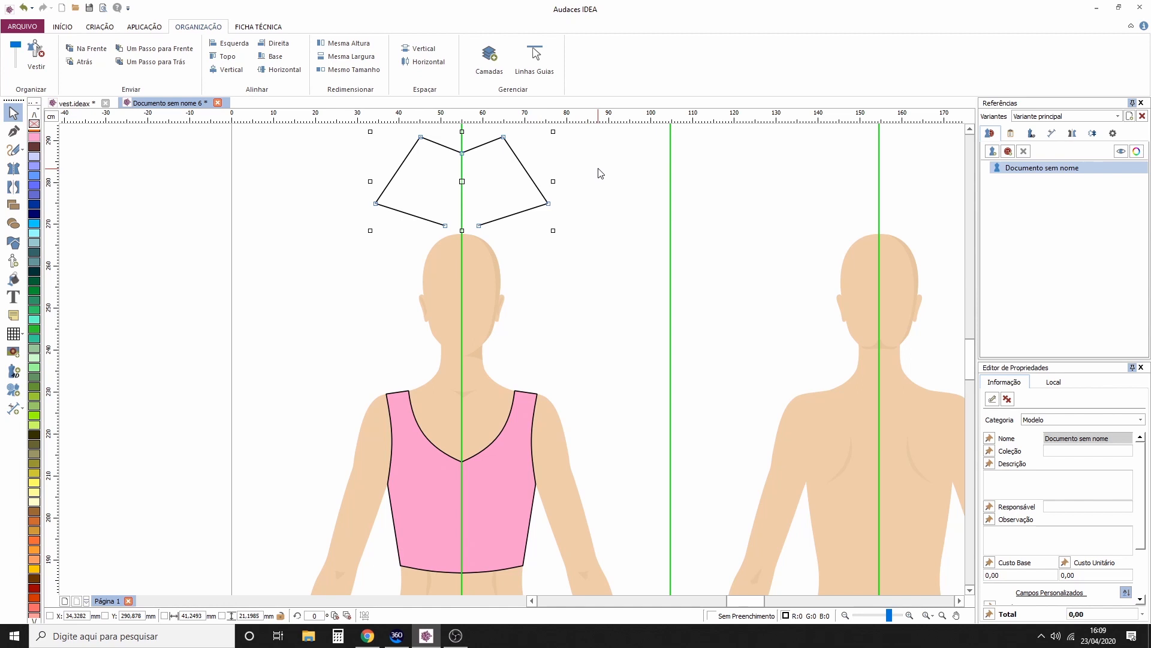
key(Delete)
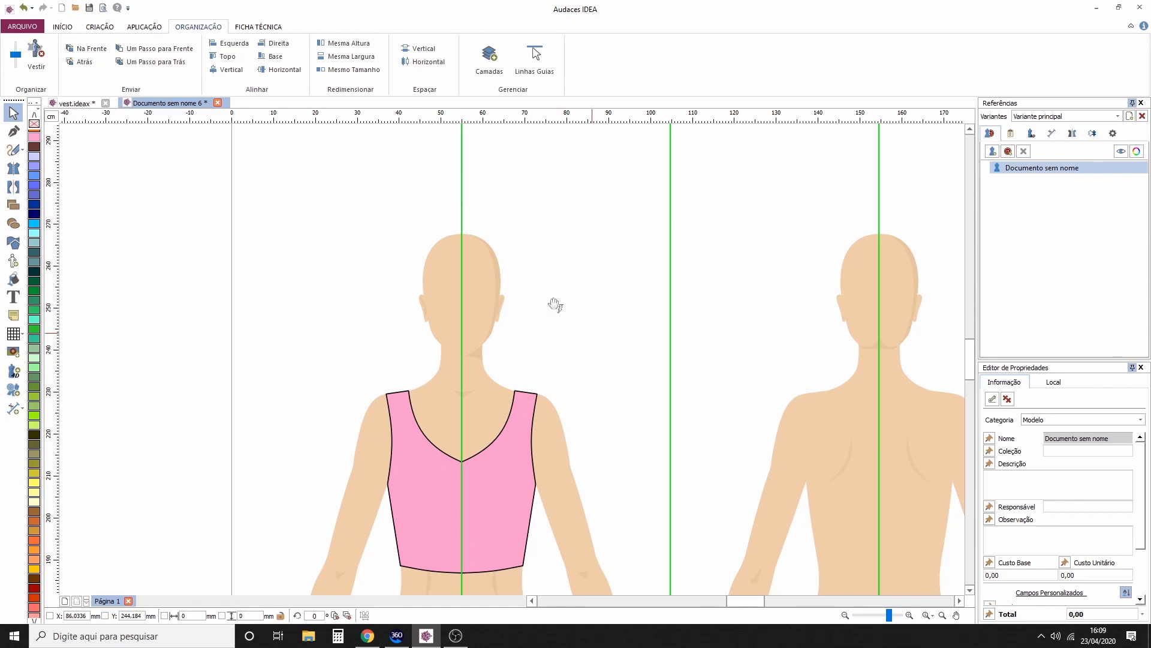
Step: Fill the bodice with white (branco)
drag(553, 303, 604, 160)
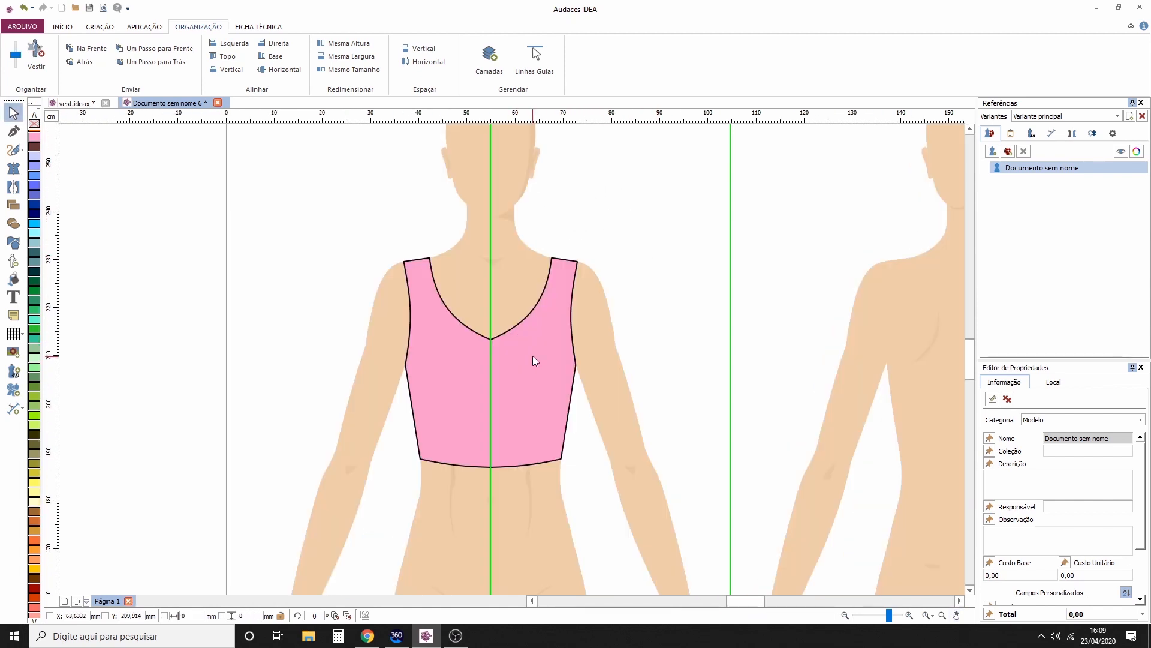
click(533, 355)
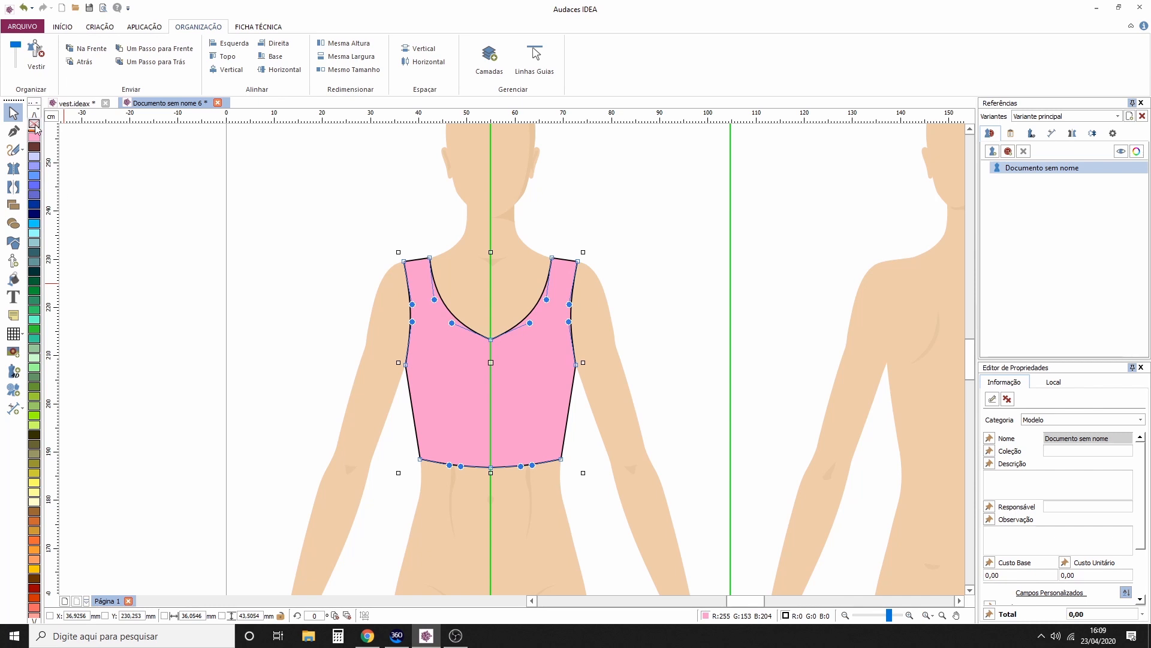
scroll(37, 128, up, 3)
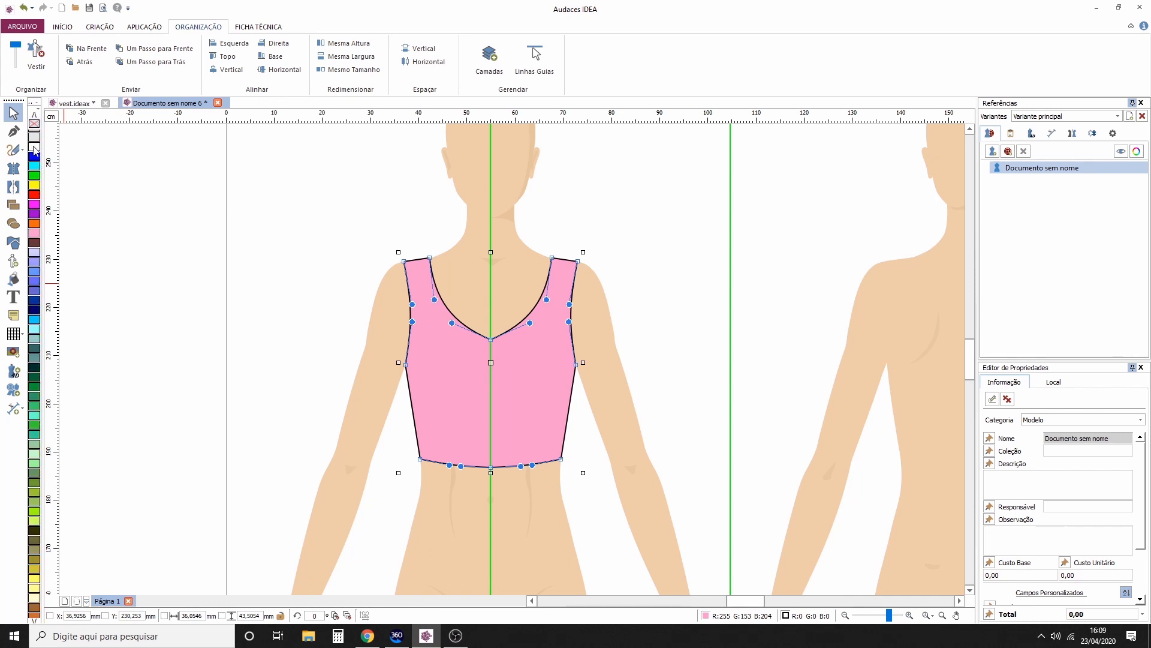
double_click(34, 148)
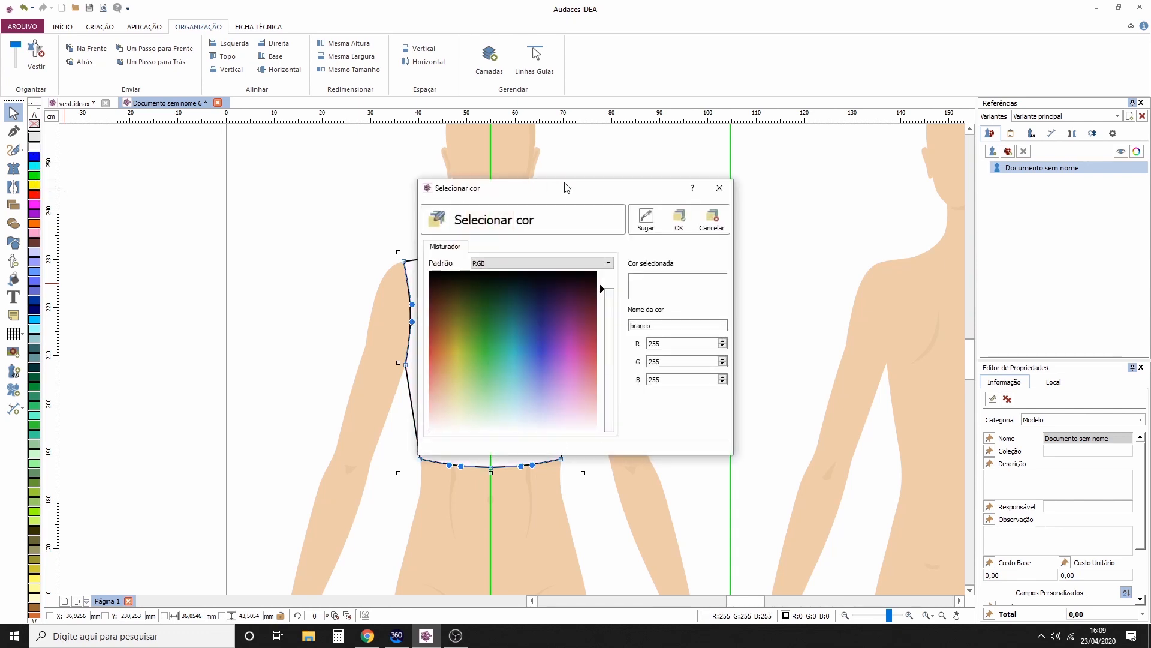
click(720, 188)
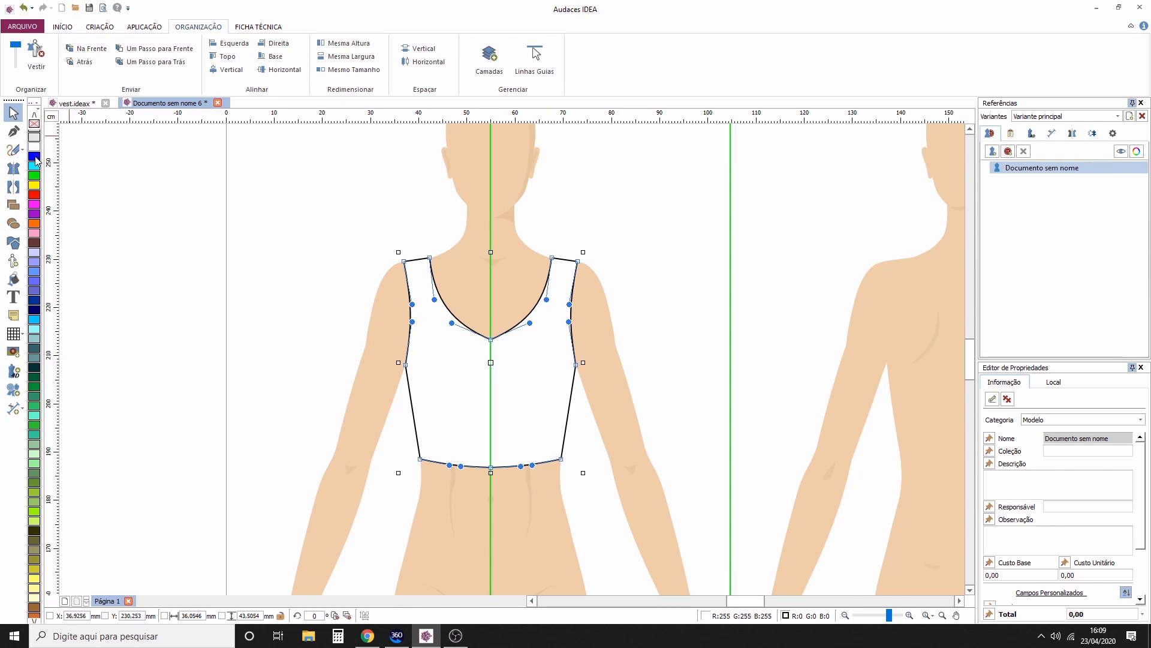
Step: Try a magenta outline on the bodice, and set its outline to black again
right_click(34, 204)
scroll(692, 268, up, 2)
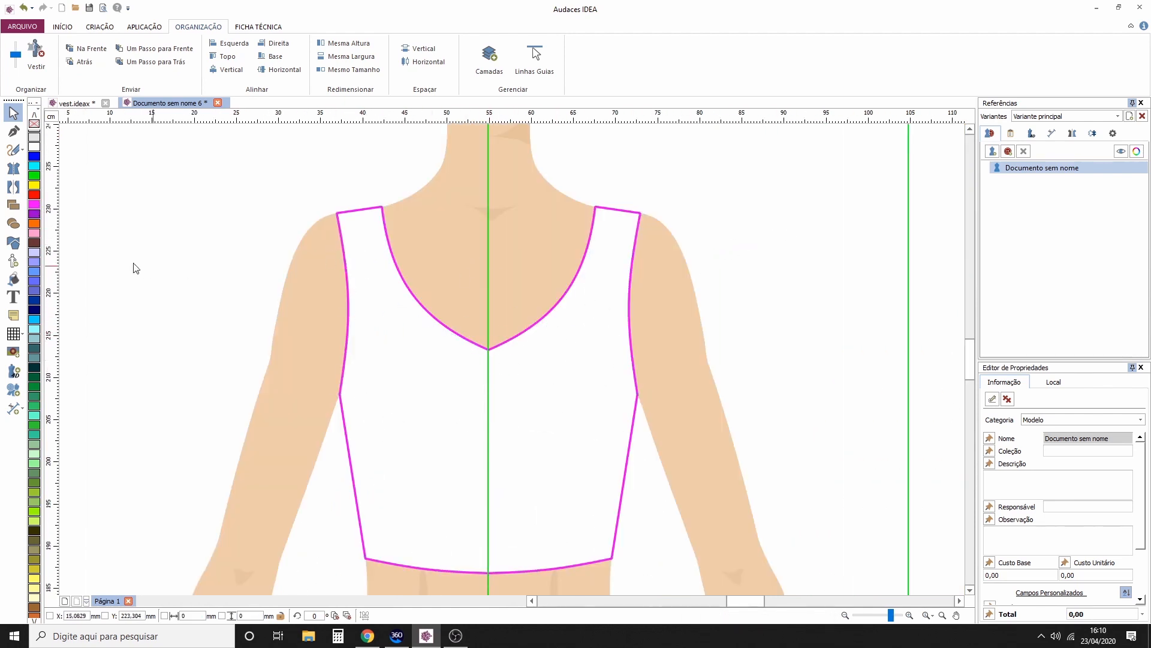
click(418, 329)
scroll(34, 180, up, 2)
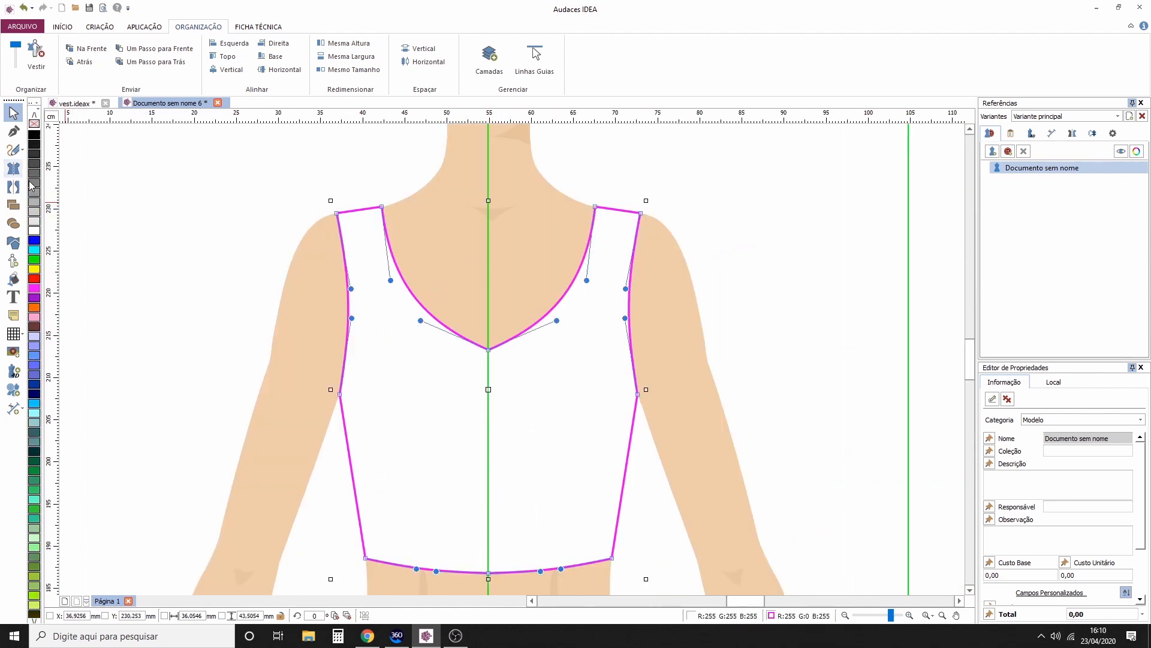
right_click(34, 135)
click(211, 173)
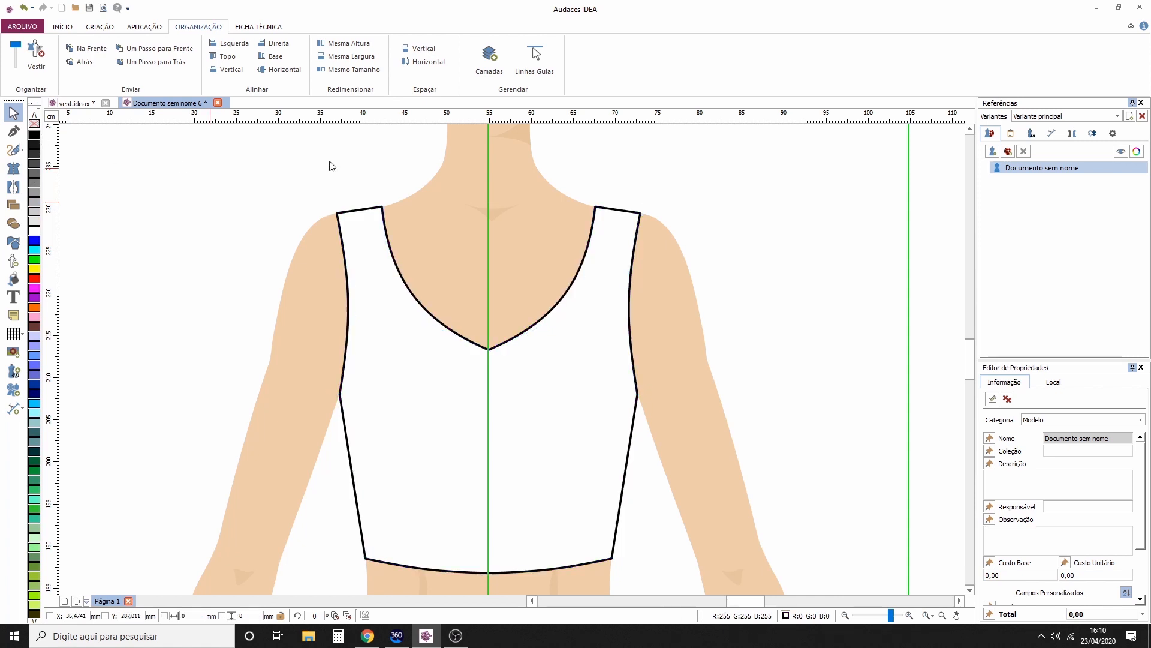
Step: Check the floral top's neckline in the vest document, and reshape the bodice's pointed neckline into a smooth round curve across the centre guide
scroll(524, 236, down, 1)
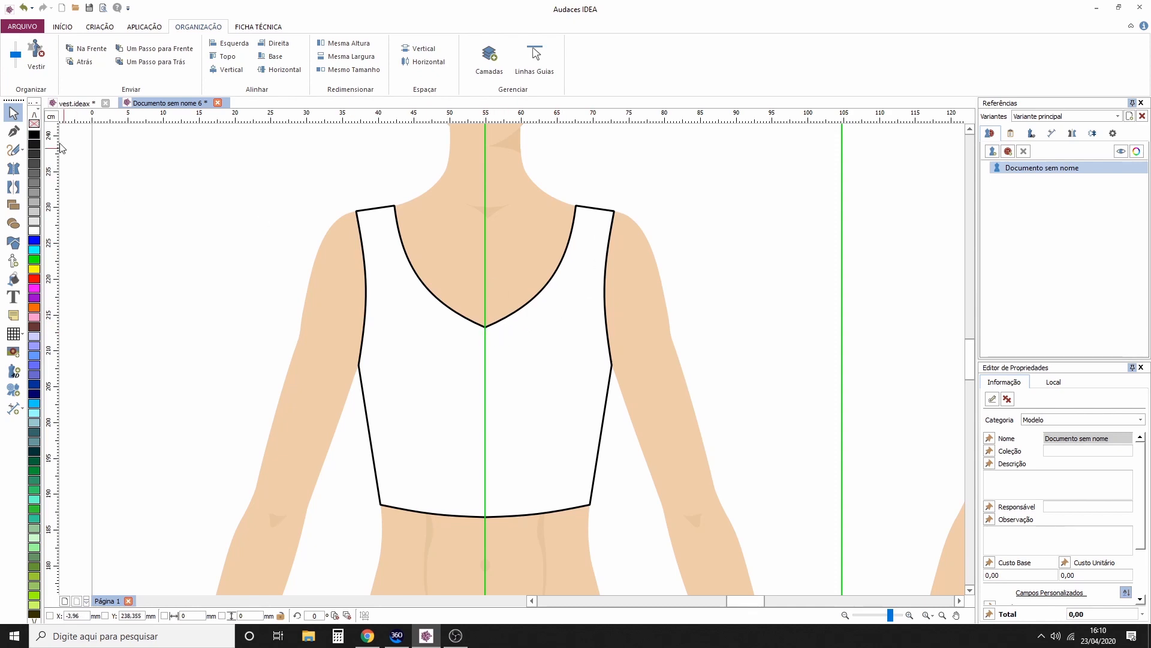
click(75, 103)
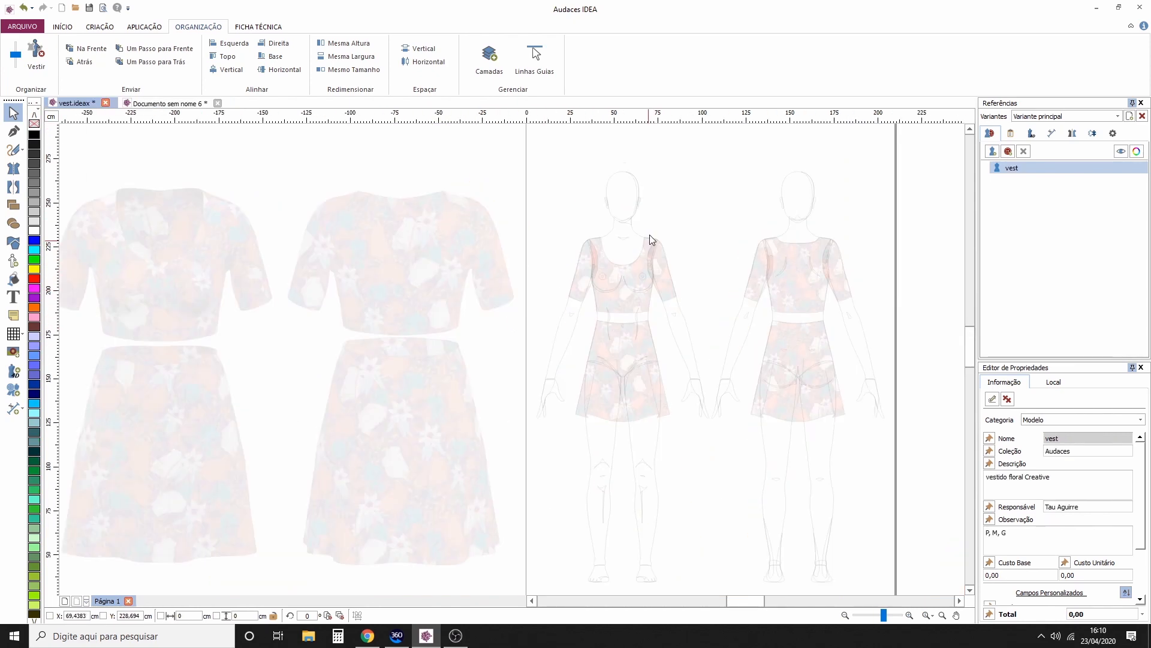
scroll(649, 235, up, 5)
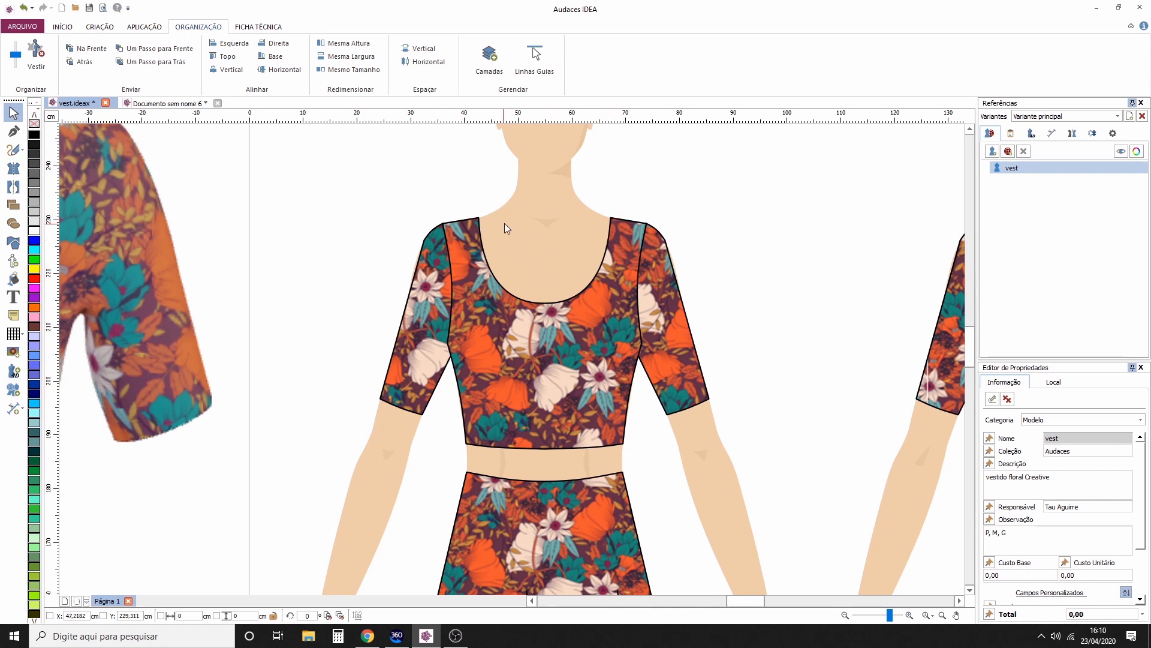
click(154, 105)
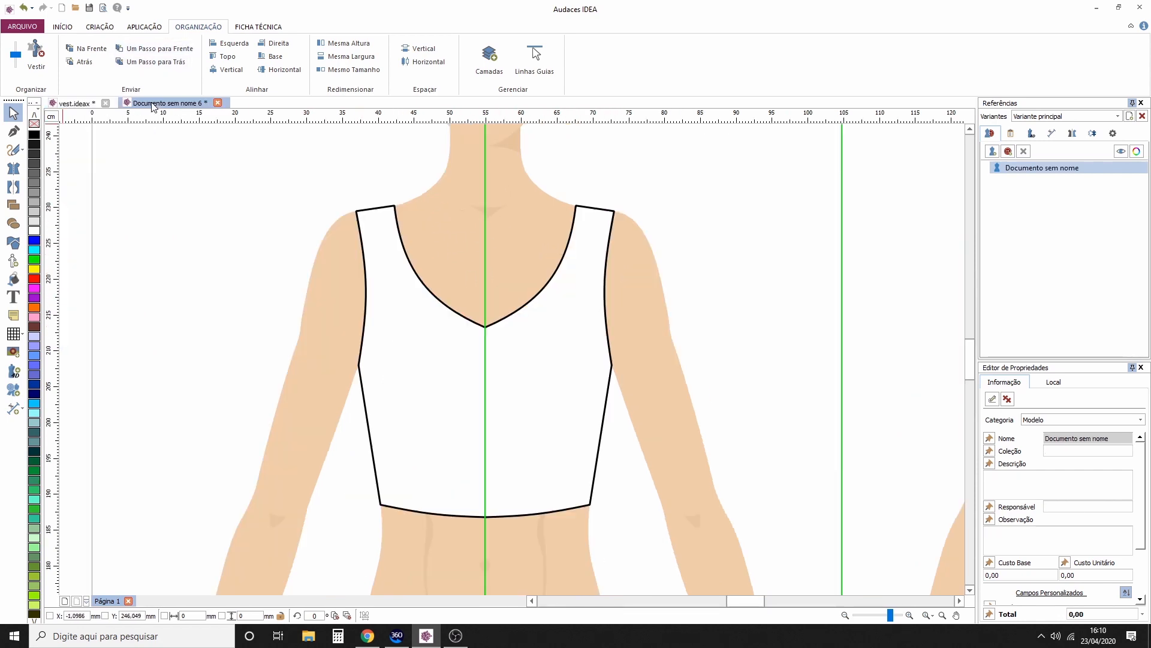
click(570, 284)
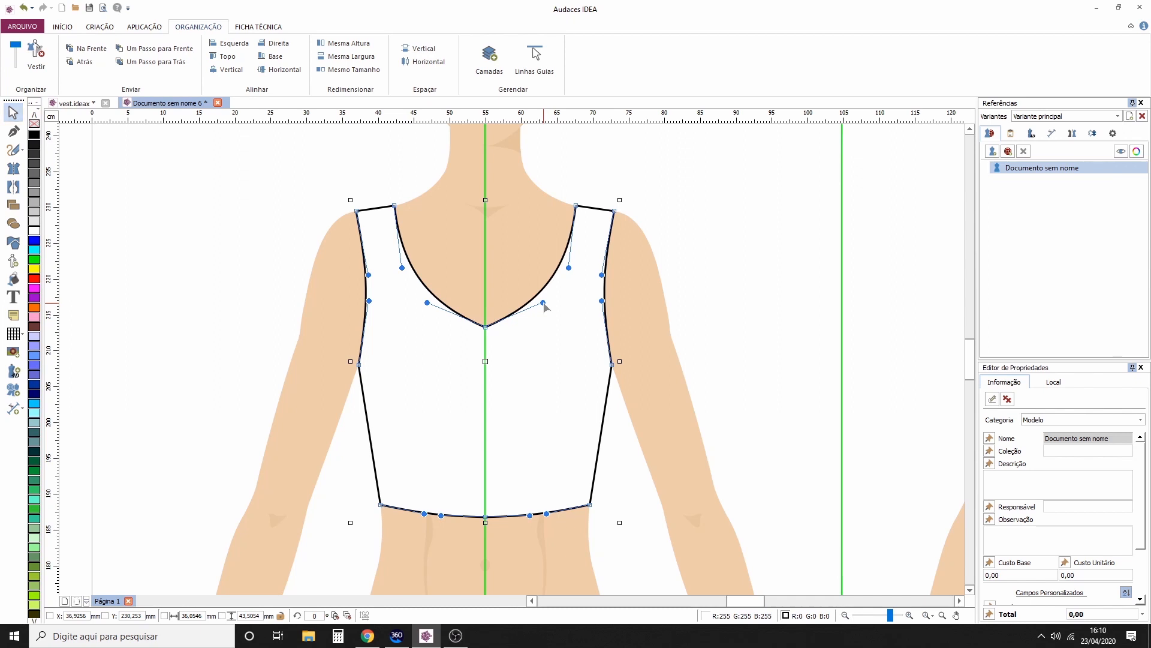
drag(545, 307, 548, 330)
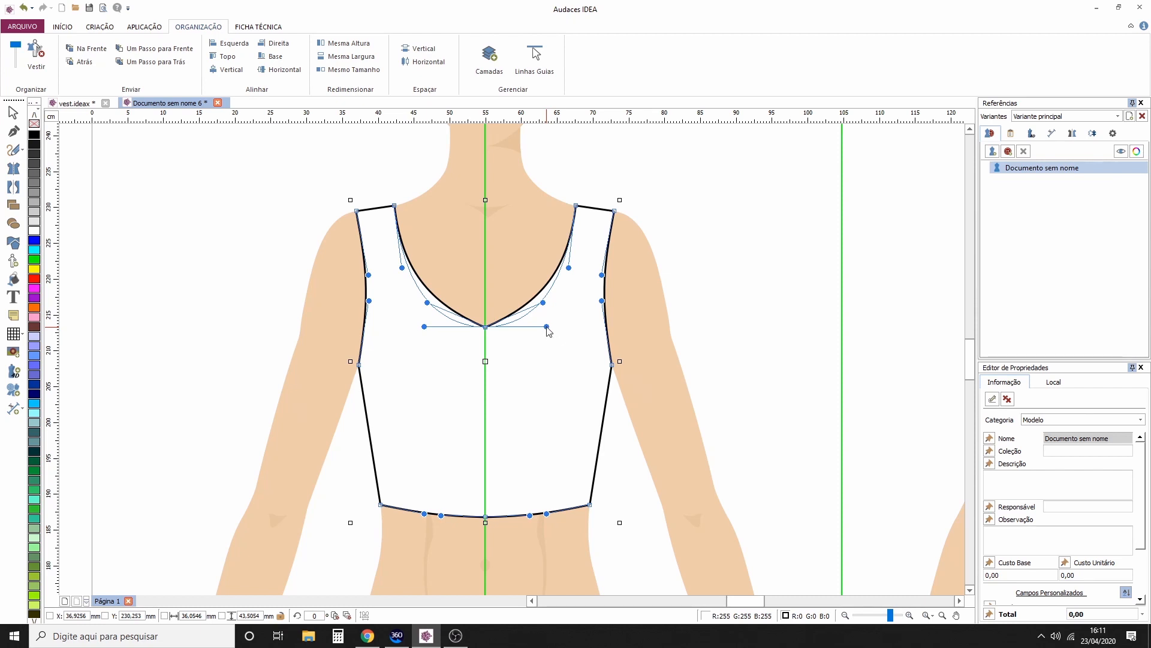
drag(548, 328, 548, 328)
click(705, 269)
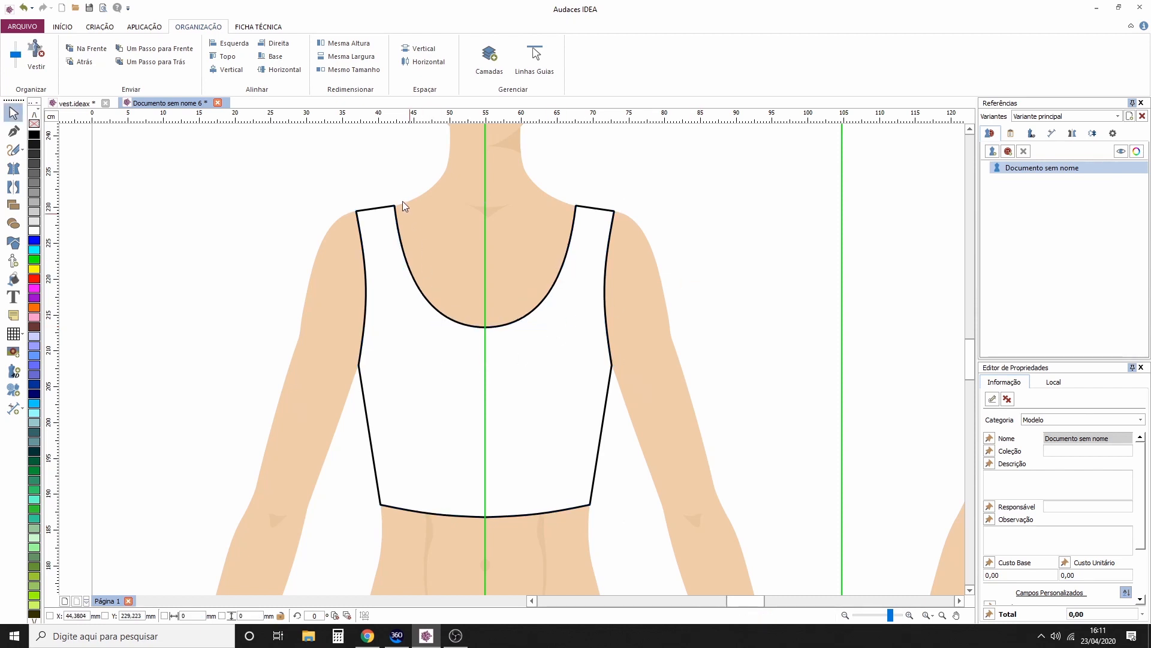
Step: Move the bodice's outer shoulder point slightly inward and flatten the mirrored armhole curve
click(363, 212)
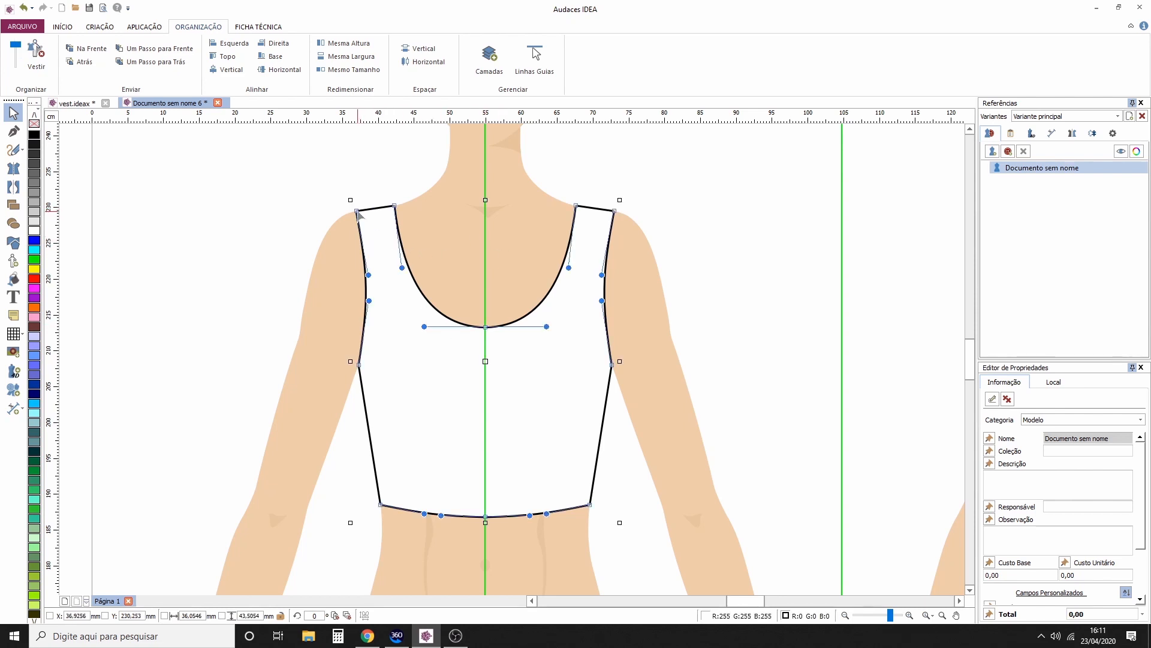
click(360, 212)
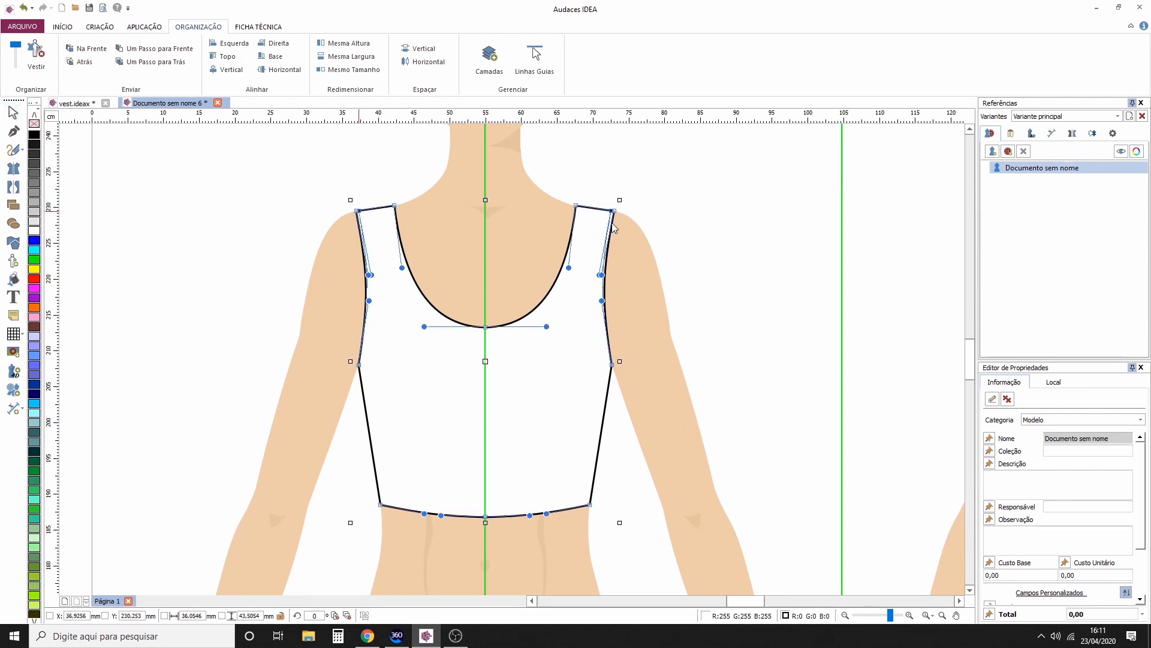
drag(600, 276, 608, 302)
click(687, 253)
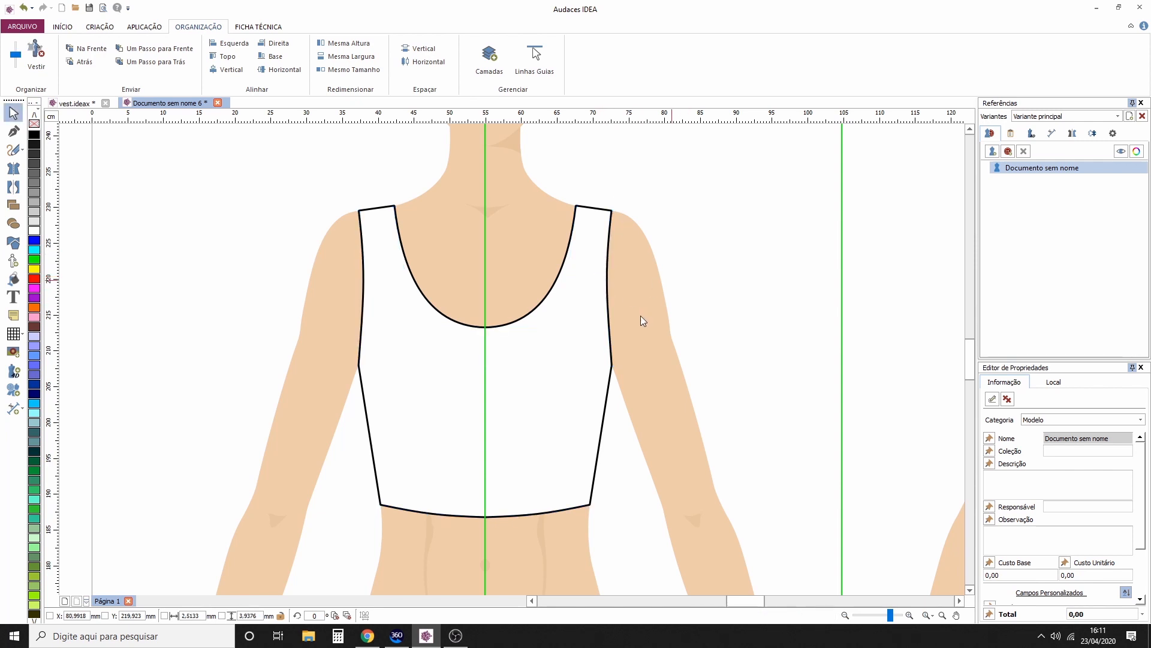
Step: Start a mirrored skirt below the bodice with a slightly curved waistline from the centre guide to the side of the waist
scroll(544, 344, down, 2)
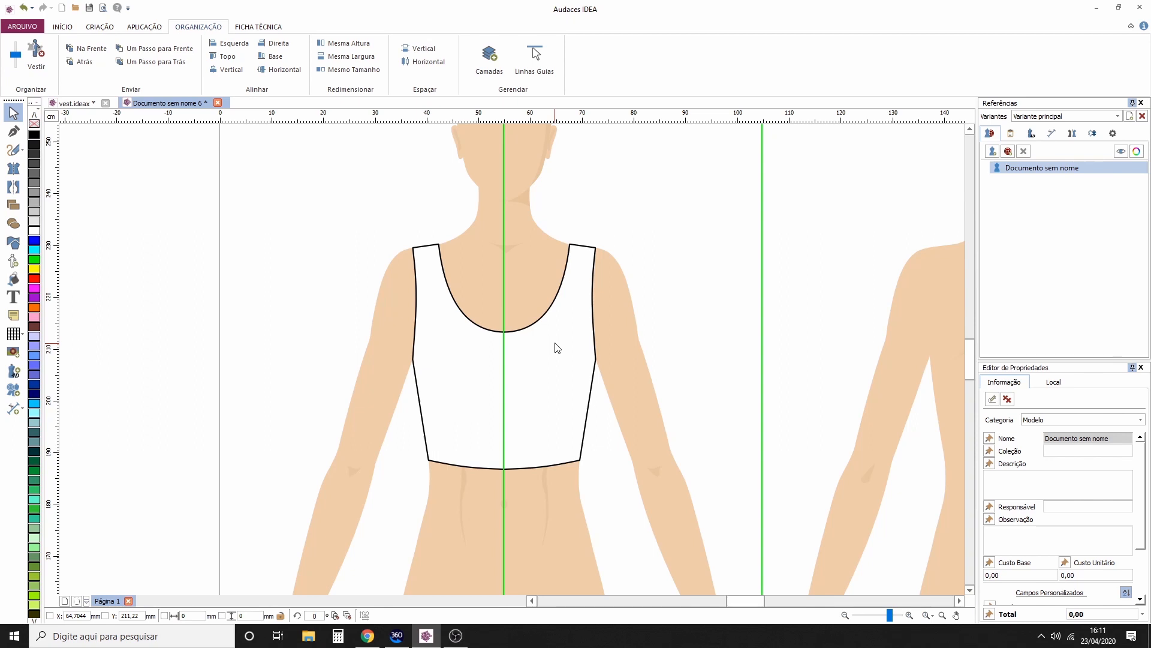
drag(679, 377, 671, 342)
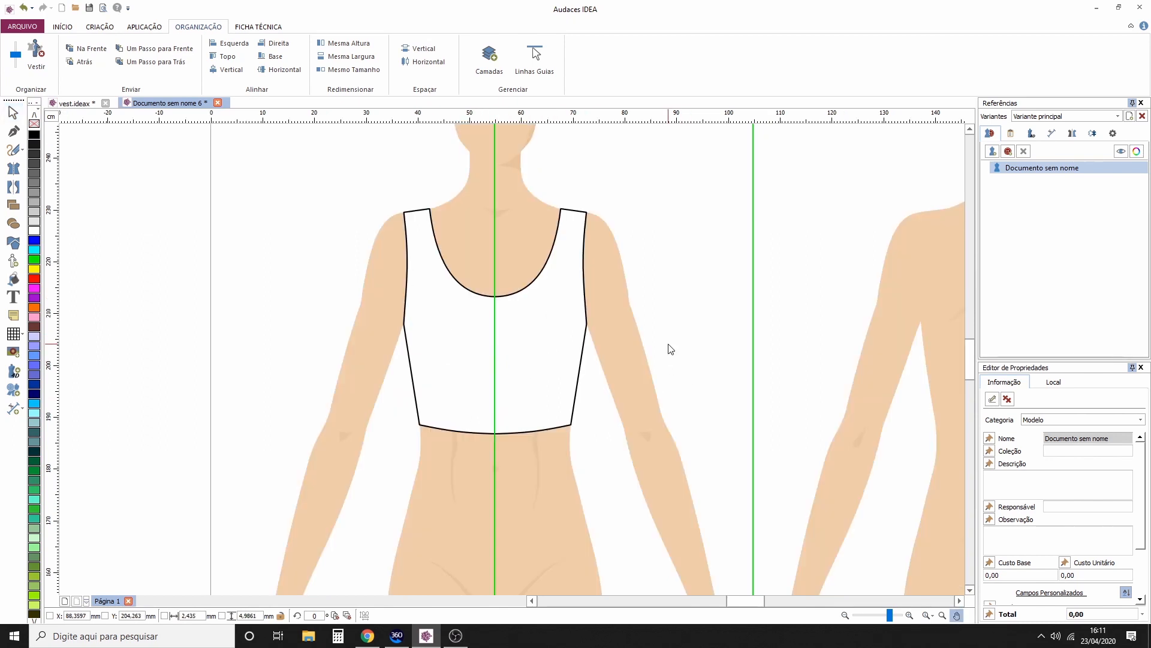
drag(720, 468, 714, 295)
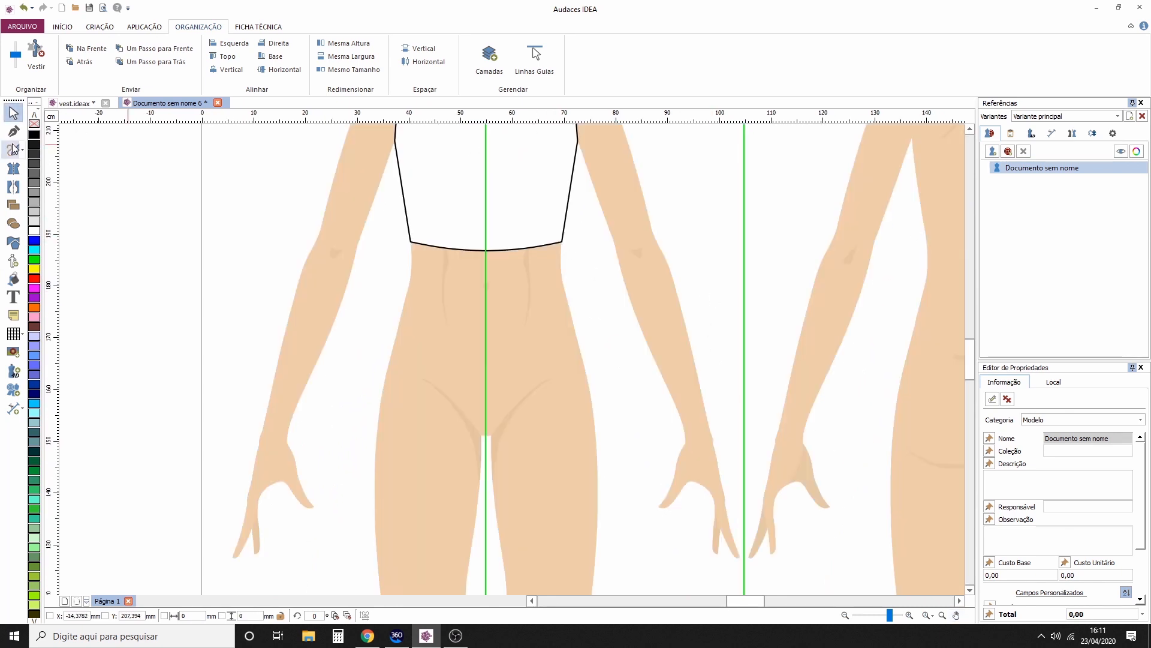
click(14, 169)
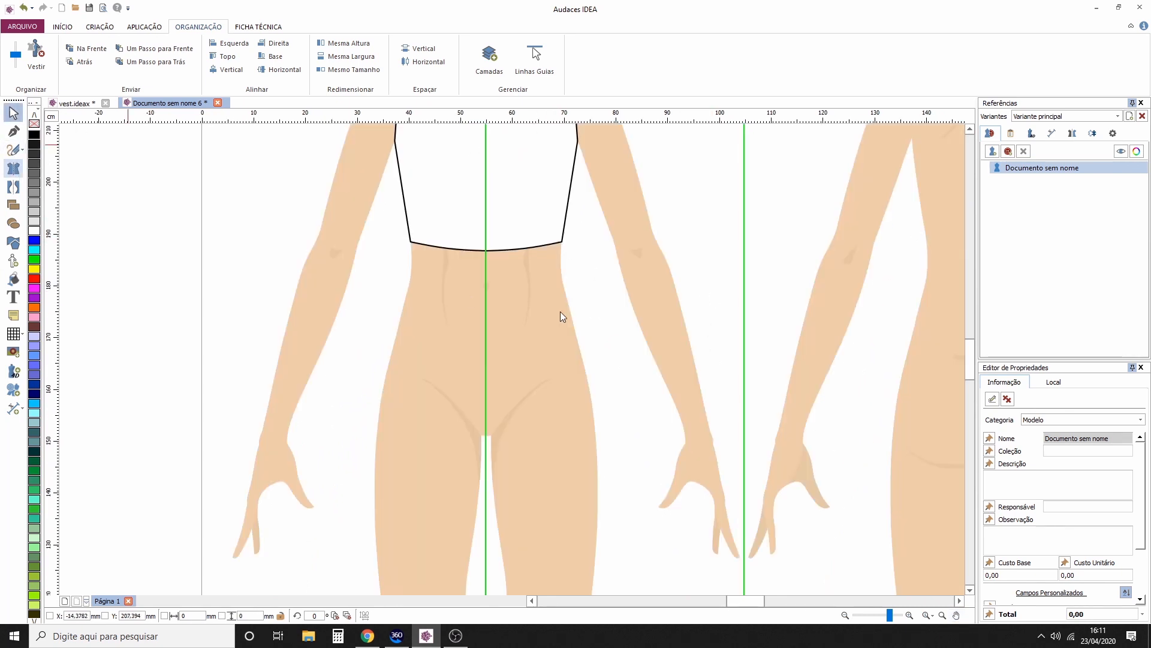
click(486, 276)
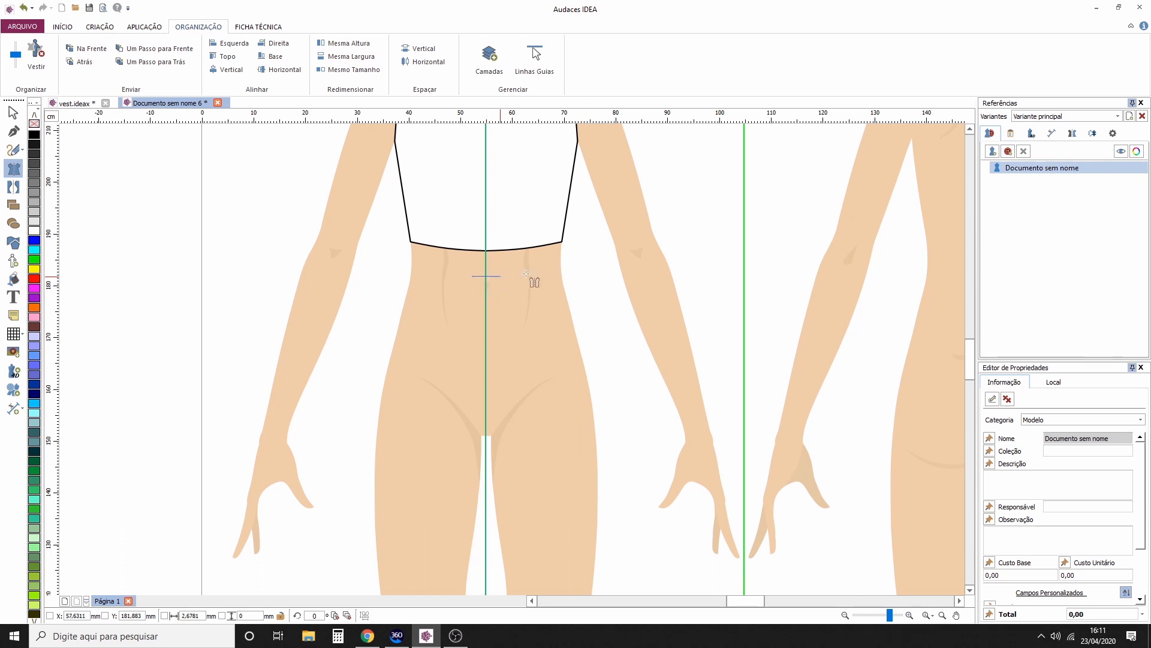
click(560, 270)
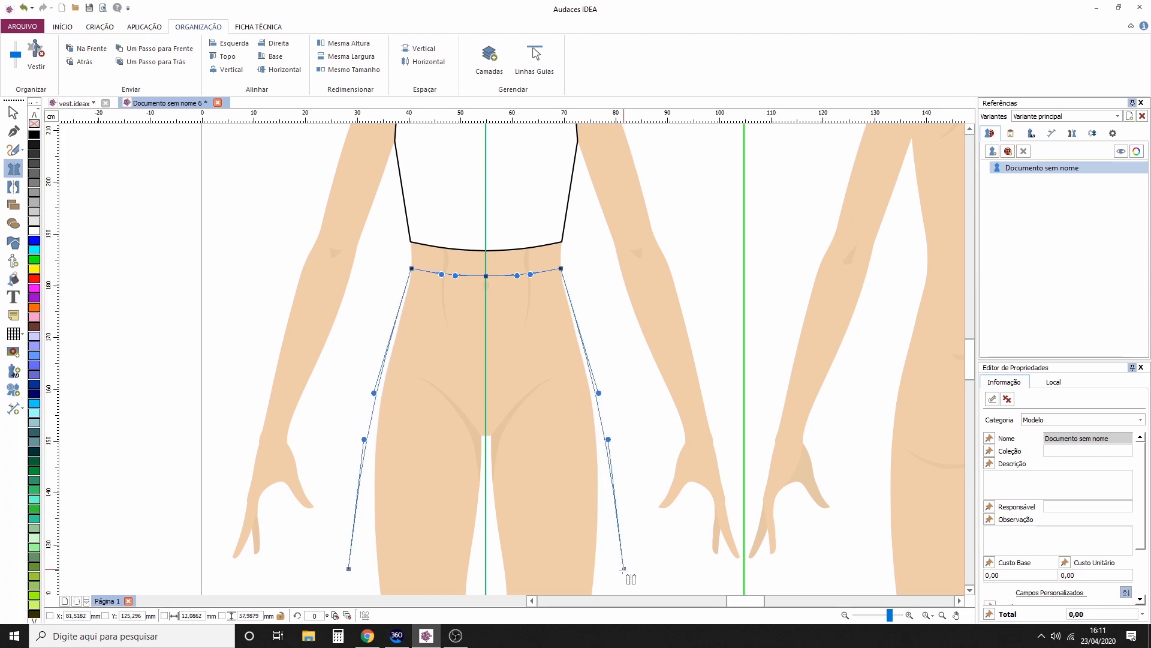
Step: Complete the mirrored A-line skirt with a flared side and a gently curved hem above the knees, about 53 mm wide and 63 mm high
click(622, 581)
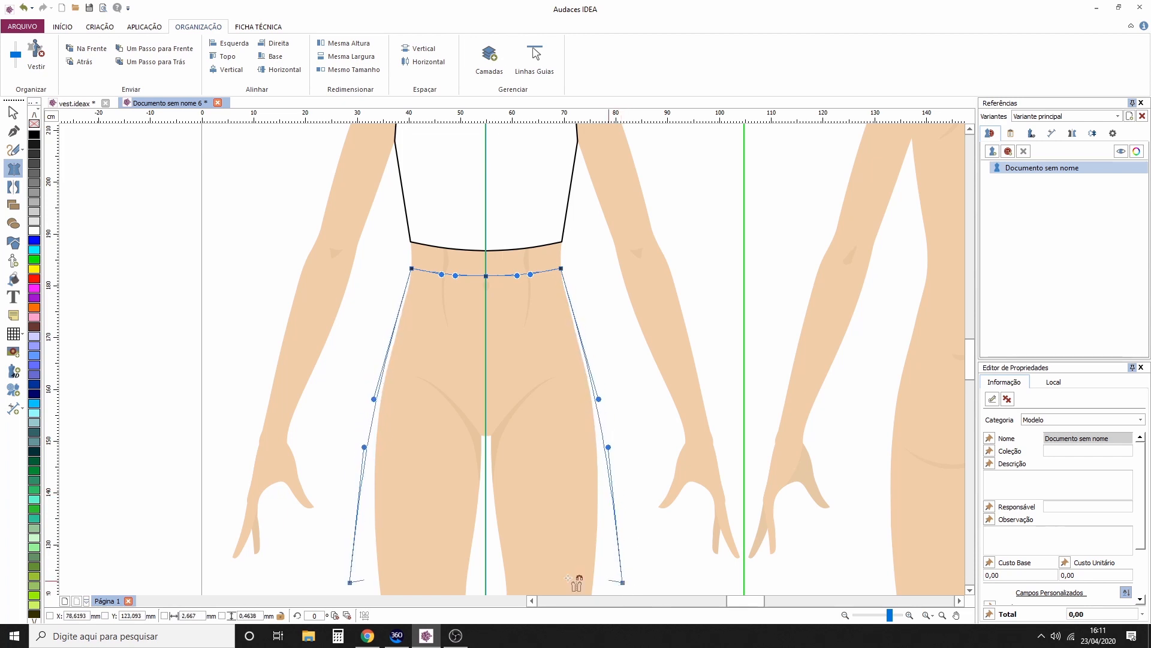
scroll(539, 436, down, 3)
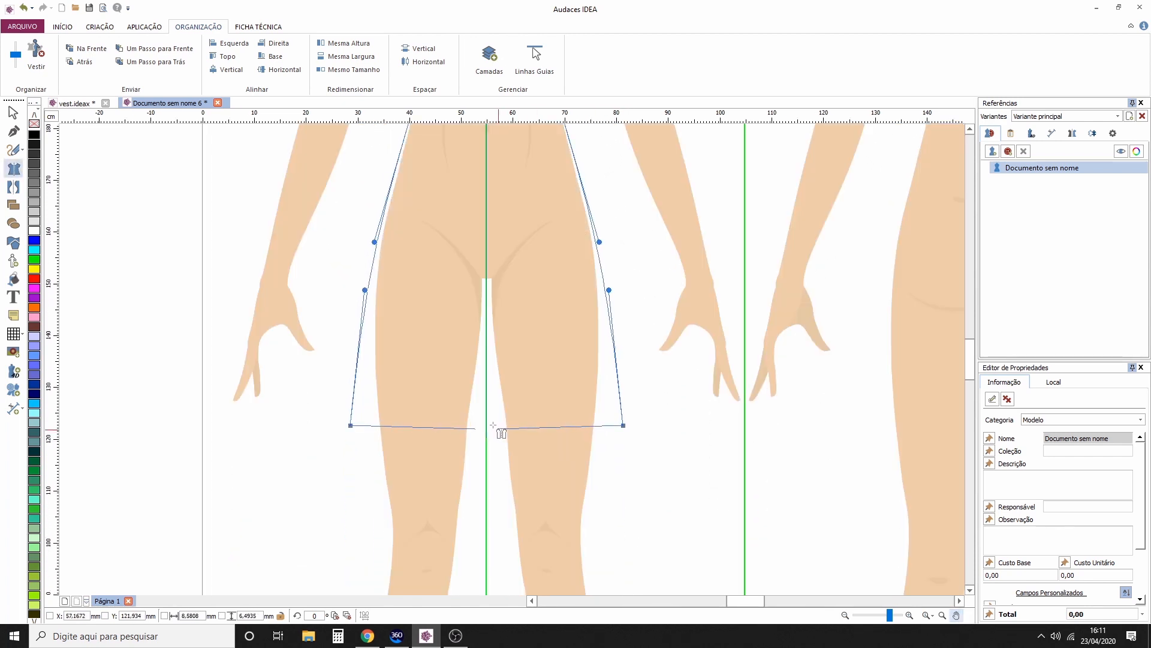
click(487, 439)
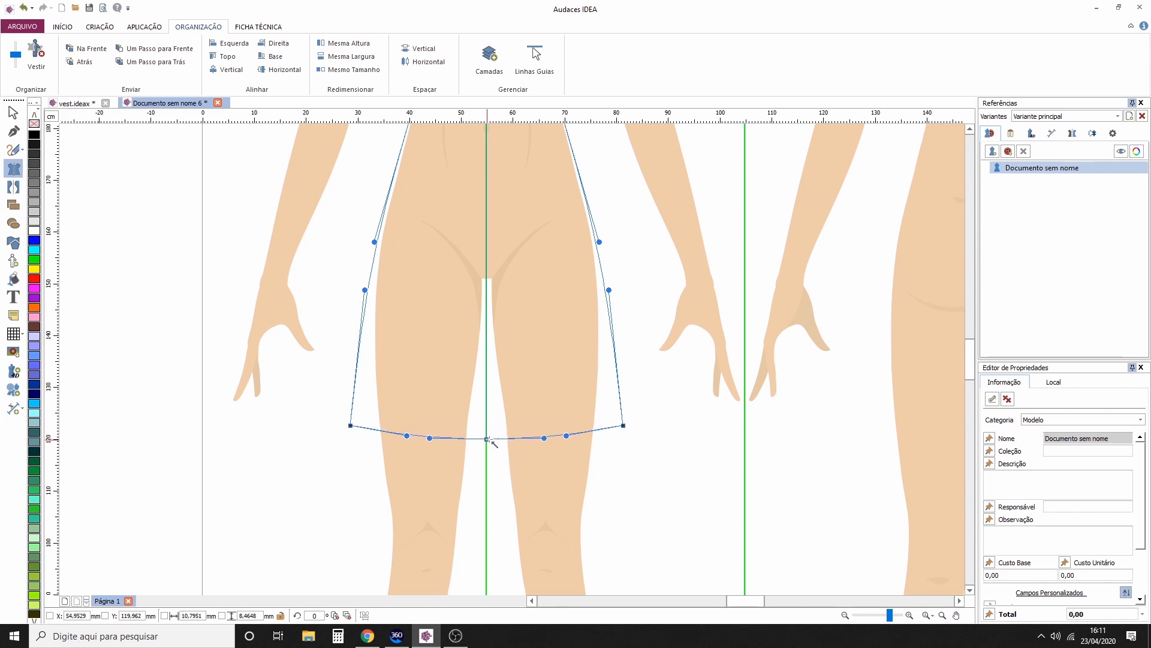
click(488, 438)
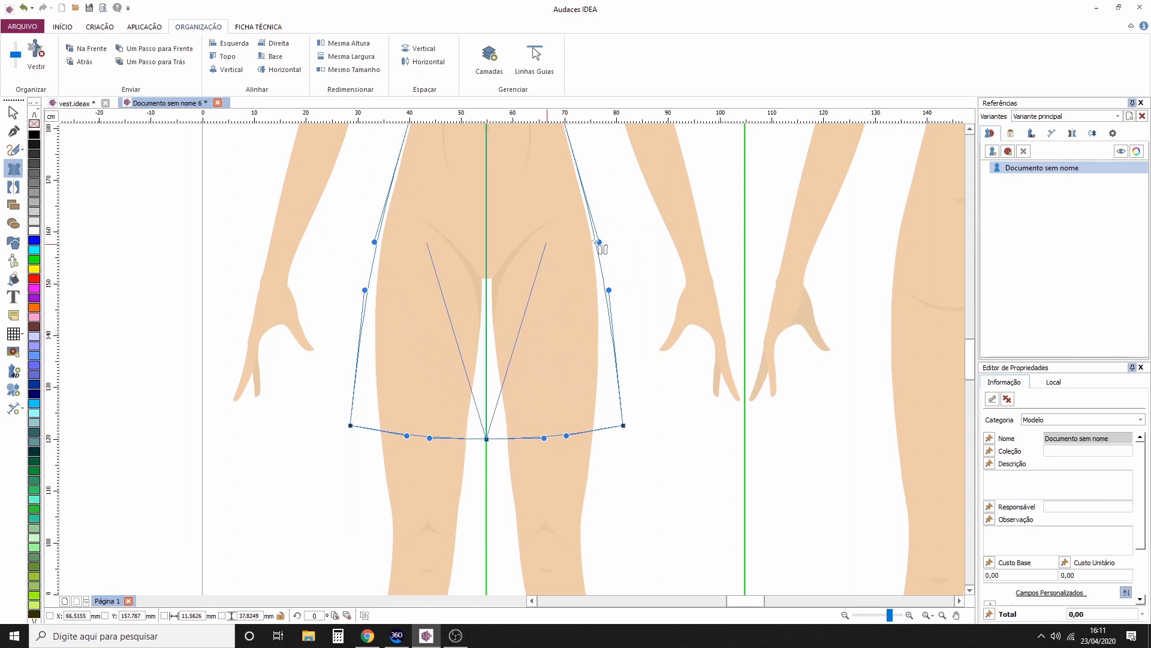
right_click(627, 245)
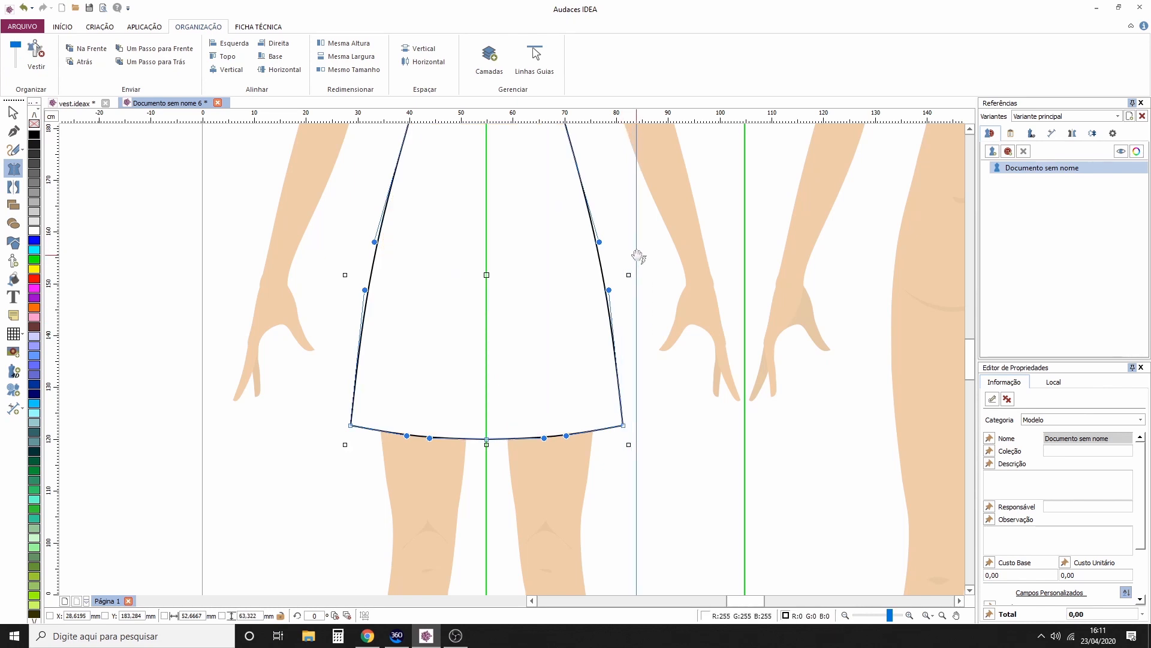
drag(637, 264, 642, 425)
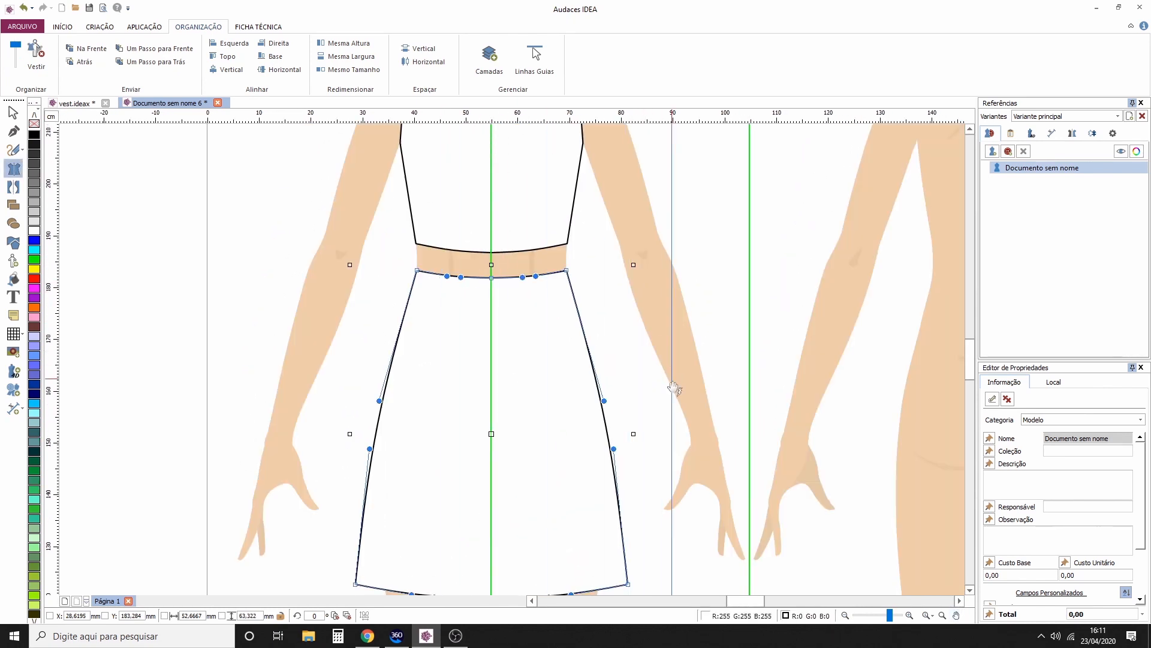
drag(671, 388, 653, 260)
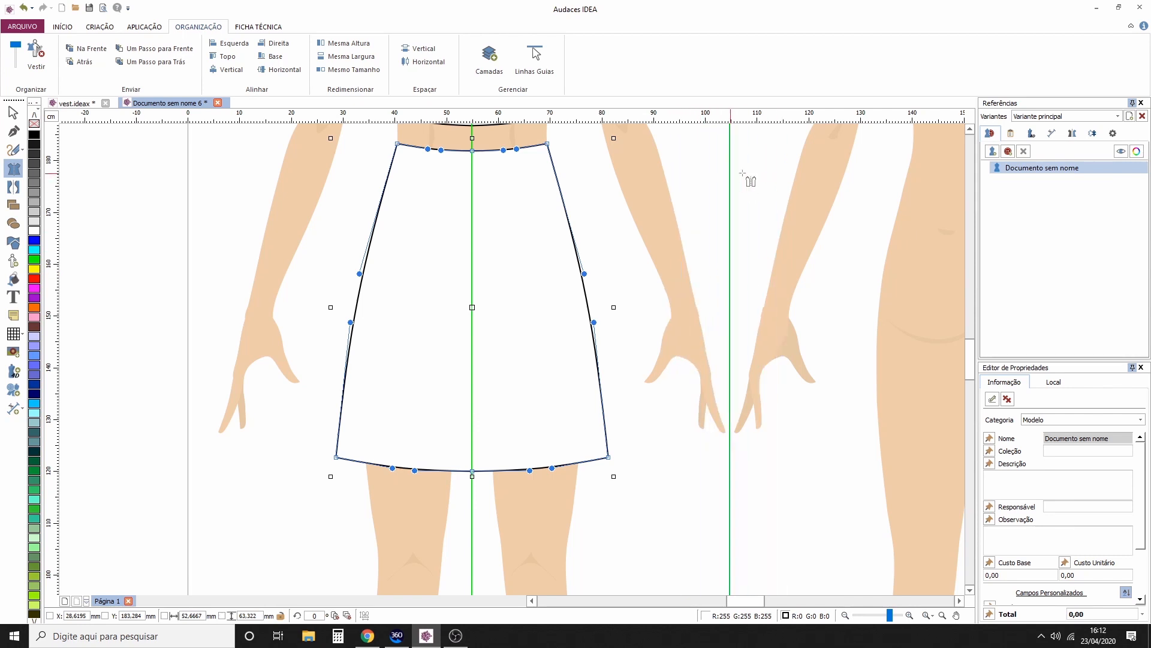
right_click(688, 181)
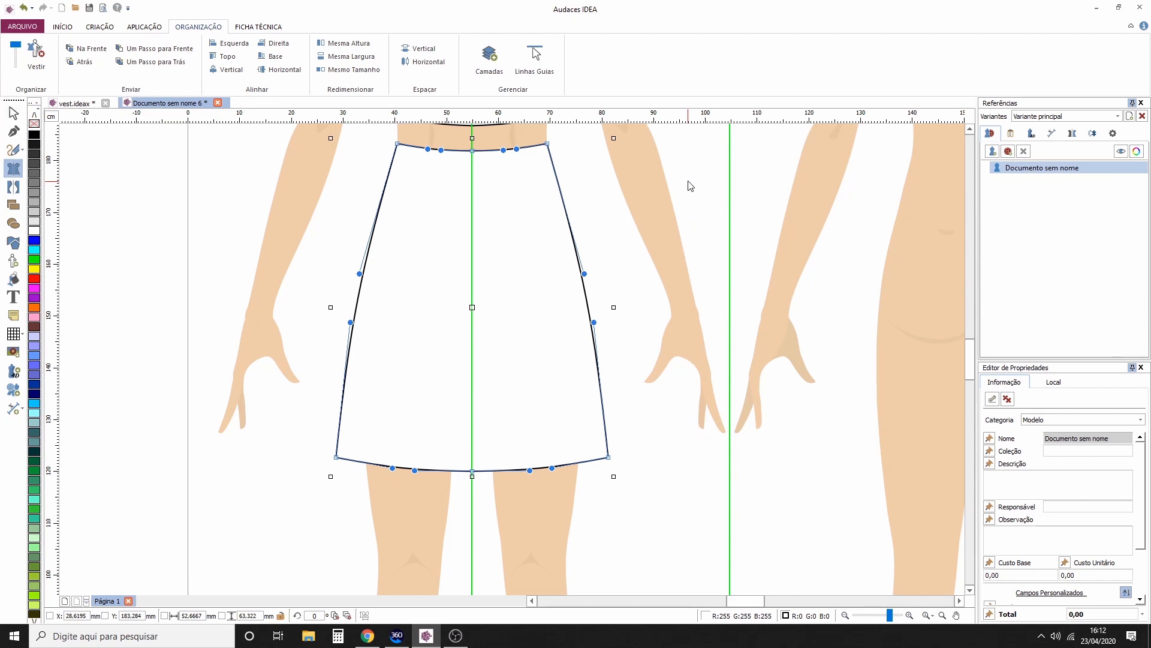
click(696, 155)
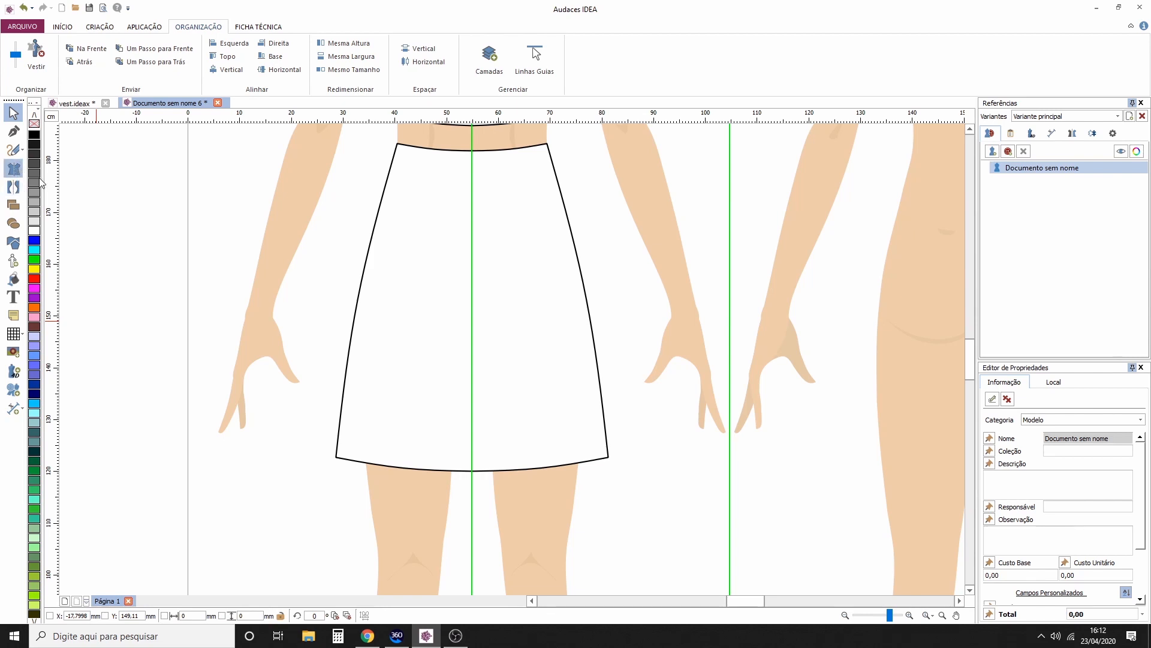
click(14, 168)
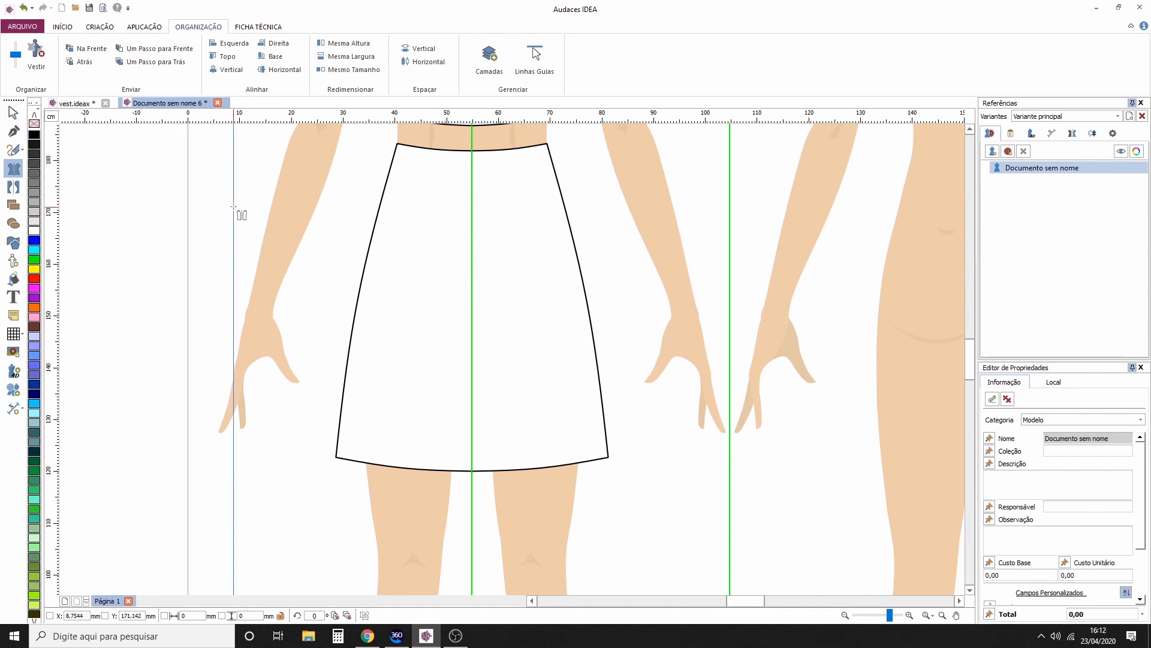
key(Escape)
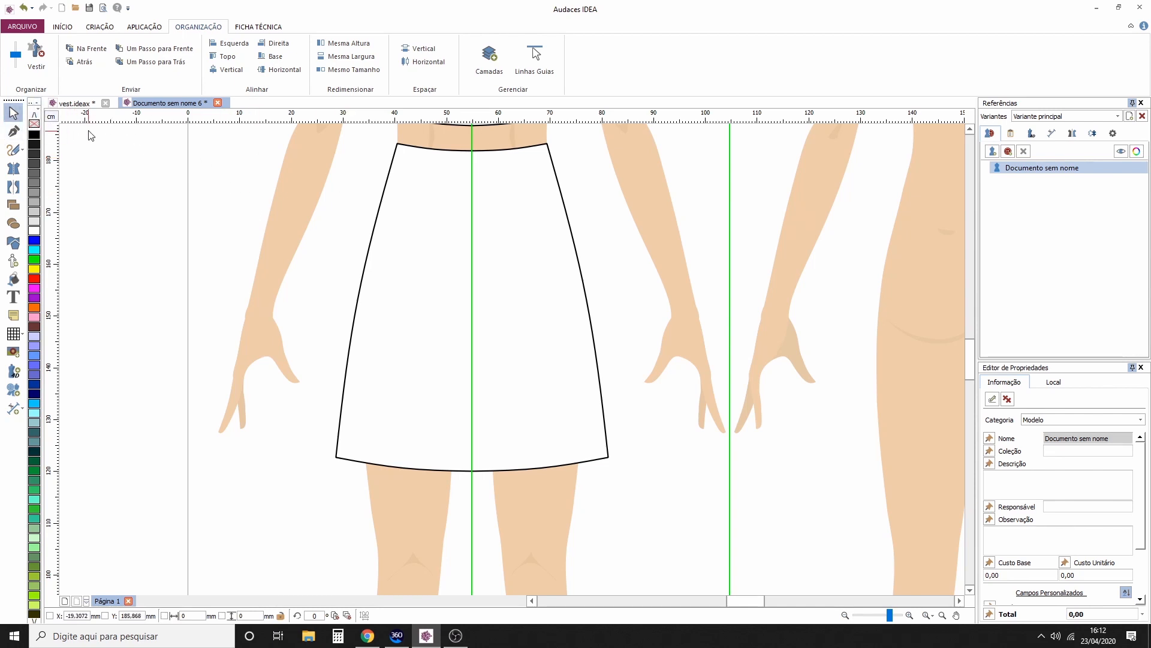
Step: Move the skirt's mirrored hem corner slightly outward and down, making the skirt about 53.2 mm wide
scroll(632, 239, down, 1)
mouse_move(624, 331)
mouse_down()
mouse_move(622, 421)
mouse_move(596, 514)
mouse_up()
drag(657, 344, 648, 181)
scroll(435, 472, up, 1)
scroll(438, 476, up, 2)
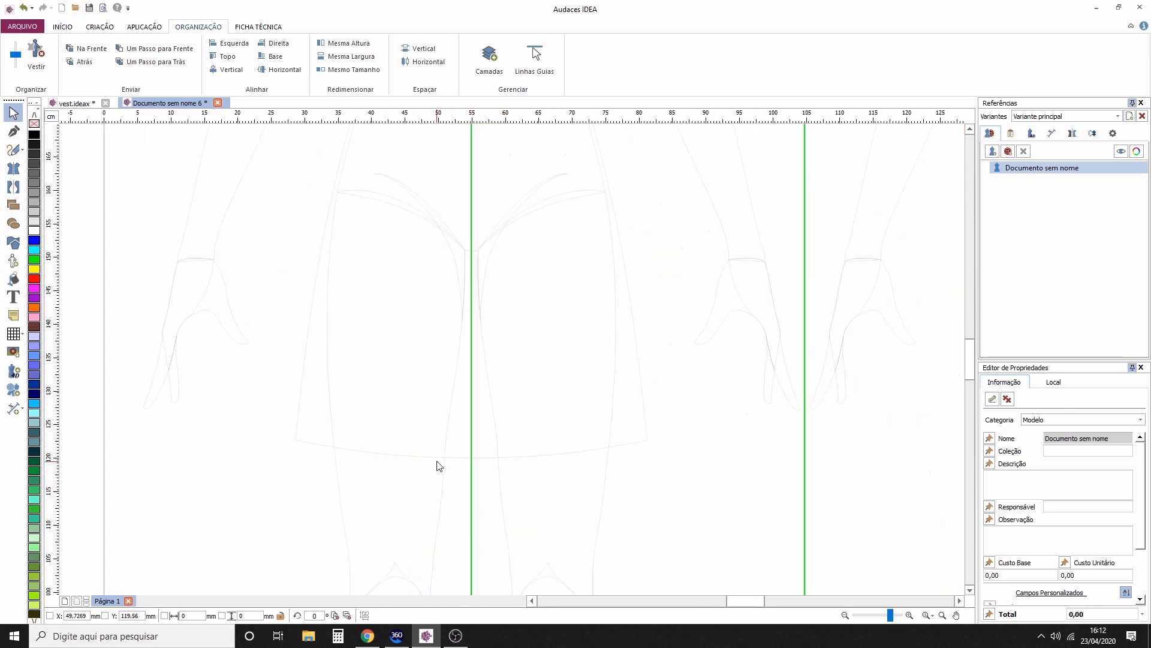
click(433, 451)
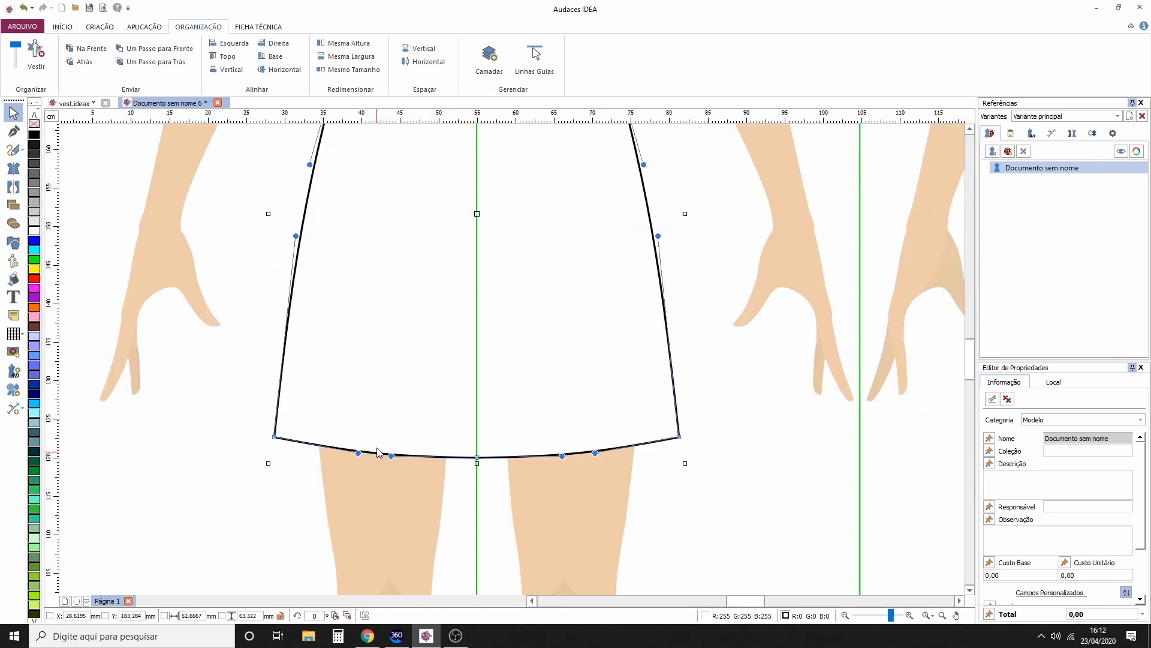
scroll(377, 449, up, 1)
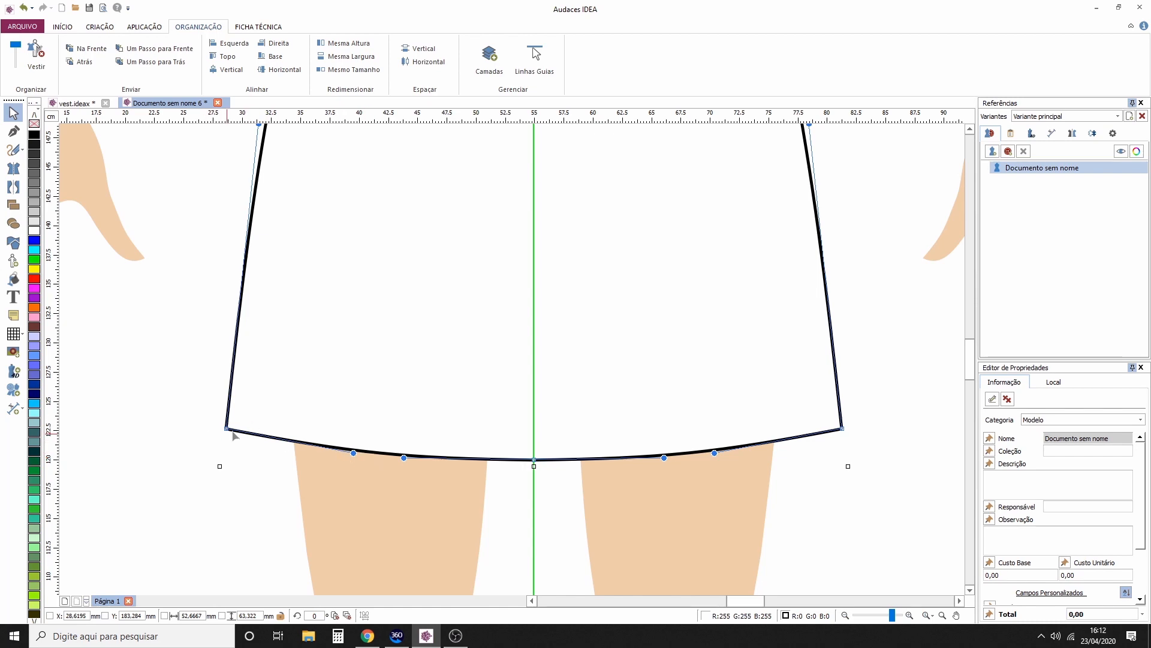
drag(226, 430, 223, 433)
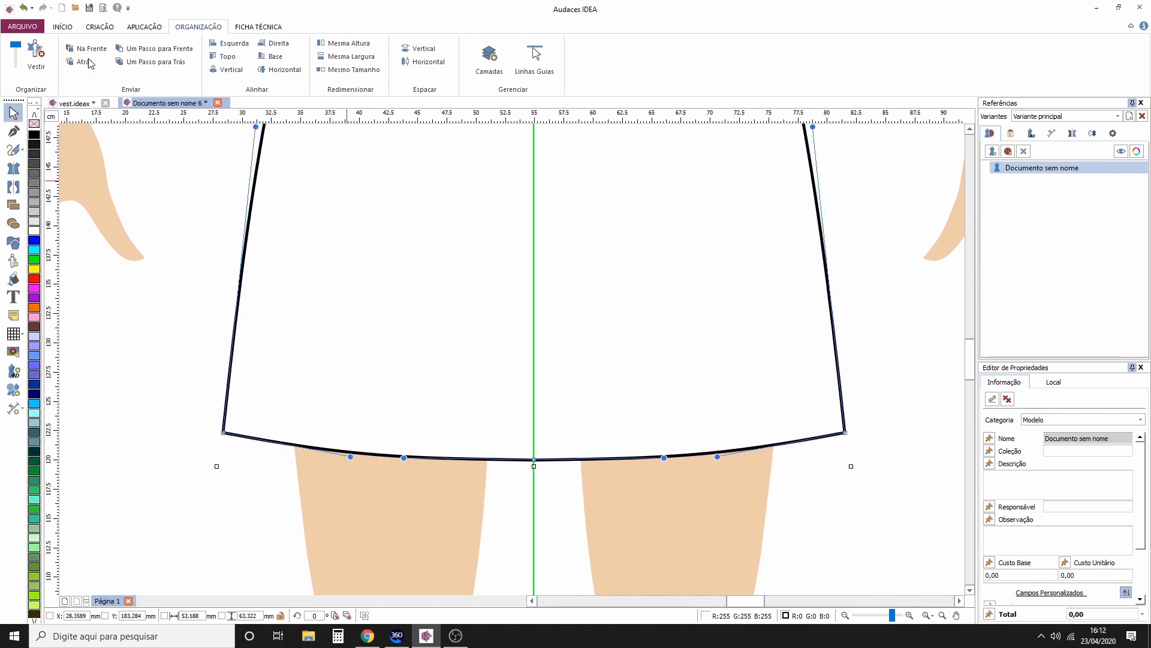
Step: Check the floral skirt's hem in the vest document, and add a mirrored hem node on the new skirt, shaped into a curled fold
click(77, 106)
scroll(287, 429, down, 2)
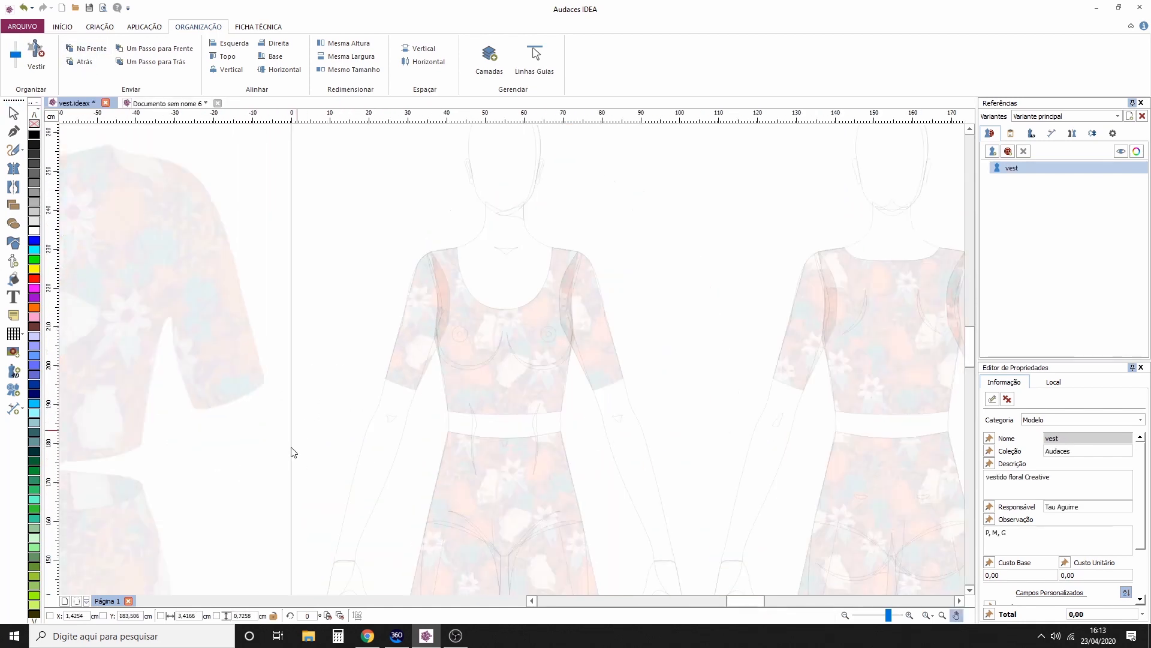
drag(381, 391, 684, 265)
scroll(276, 419, down, 1)
drag(333, 369, 549, 236)
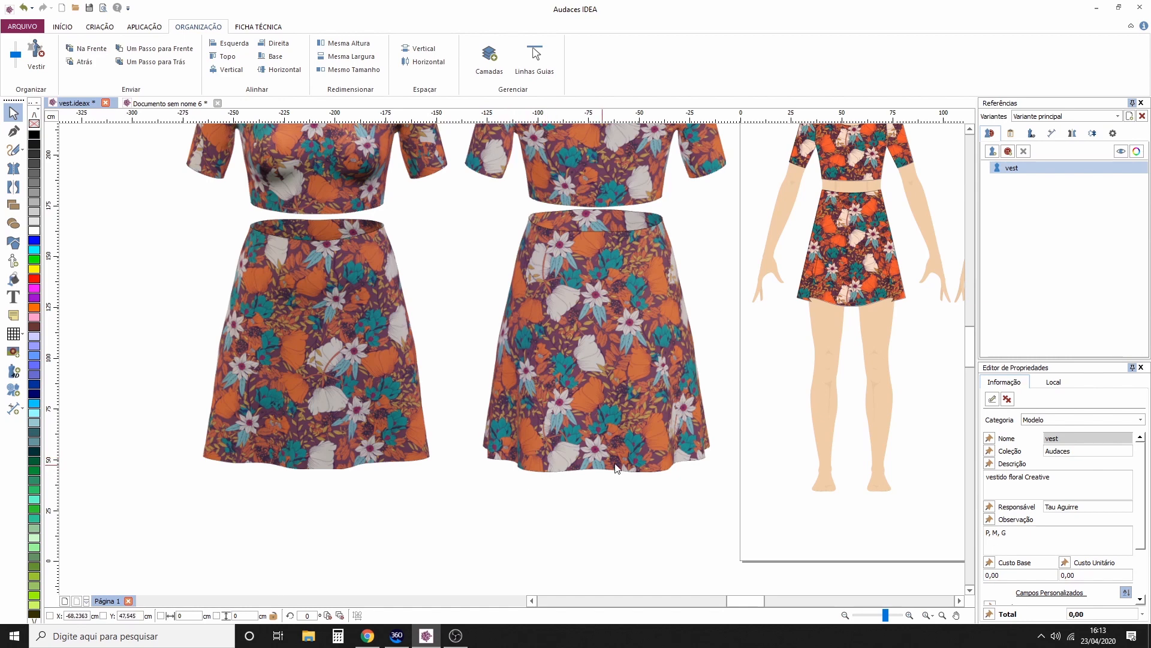
key(ctrl+Tab)
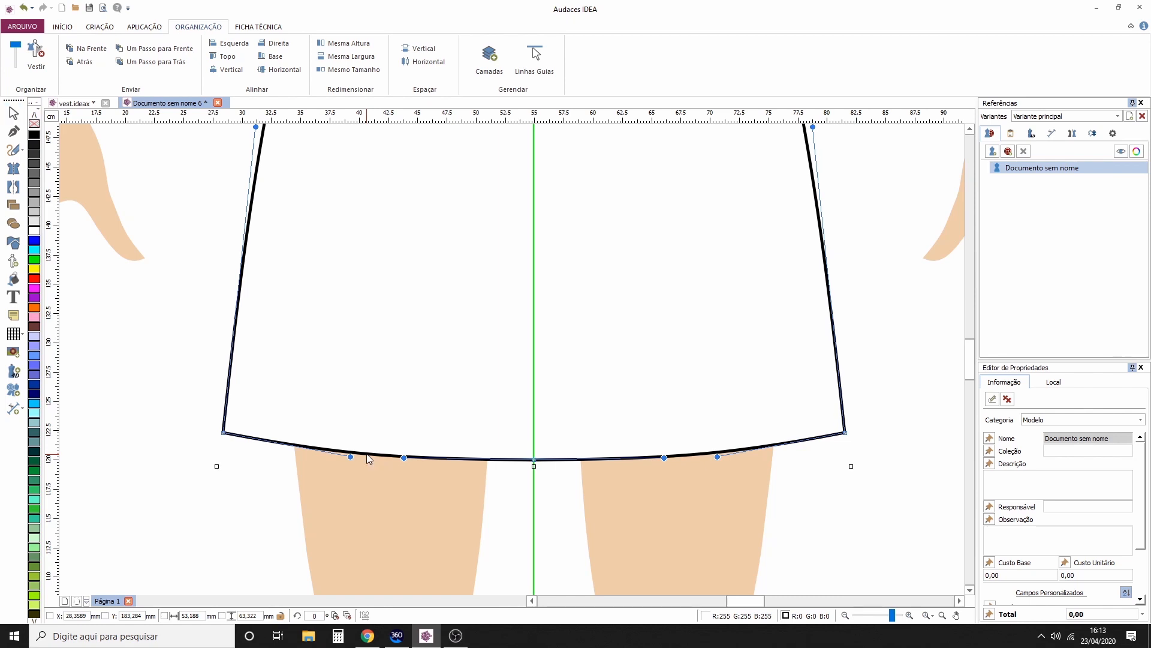
click(369, 459)
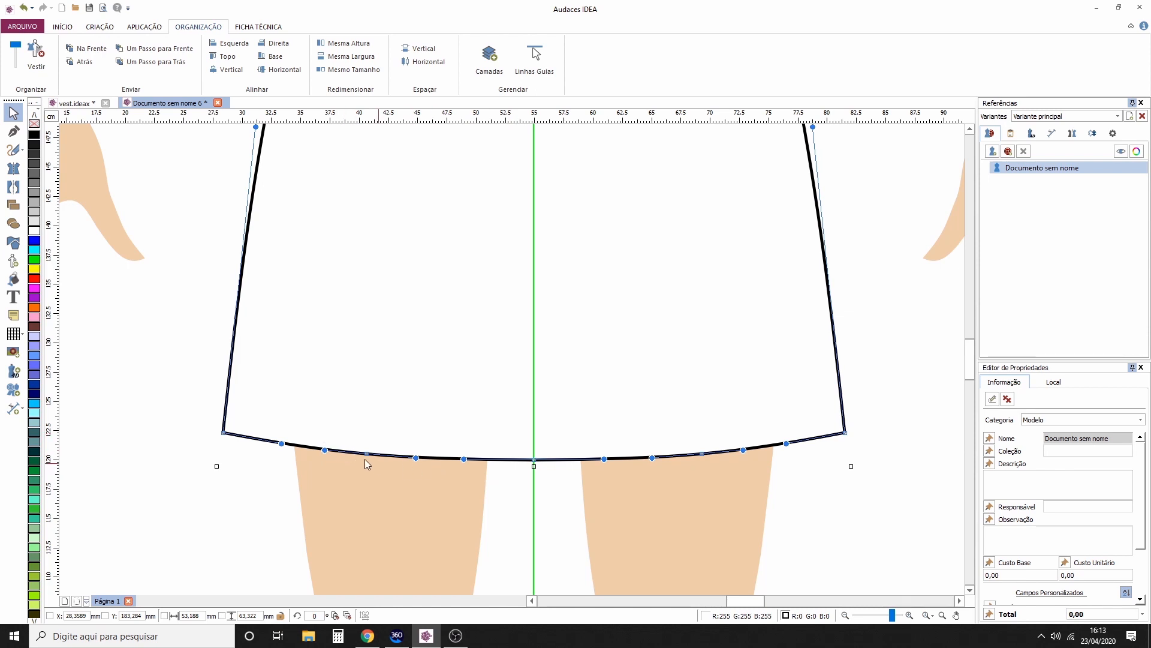
mouse_move(368, 456)
mouse_down()
mouse_move(372, 441)
mouse_move(352, 454)
mouse_move(351, 435)
mouse_move(375, 406)
mouse_move(289, 390)
mouse_move(288, 408)
mouse_move(283, 394)
mouse_up()
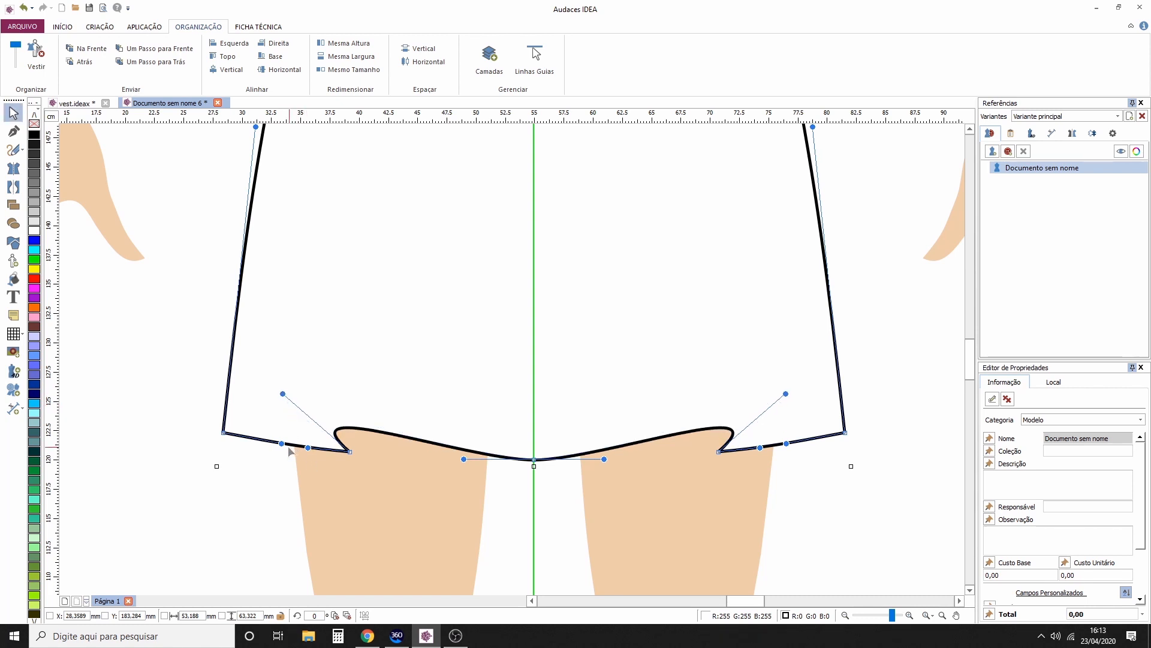
scroll(617, 403, down, 3)
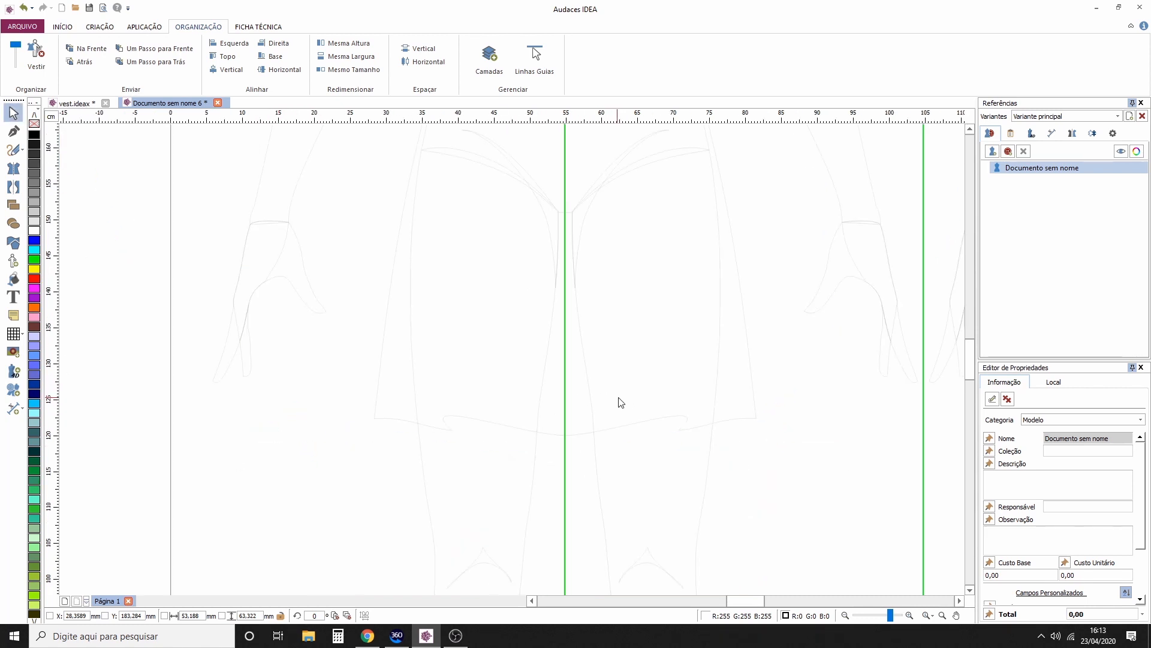
scroll(743, 417, down, 1)
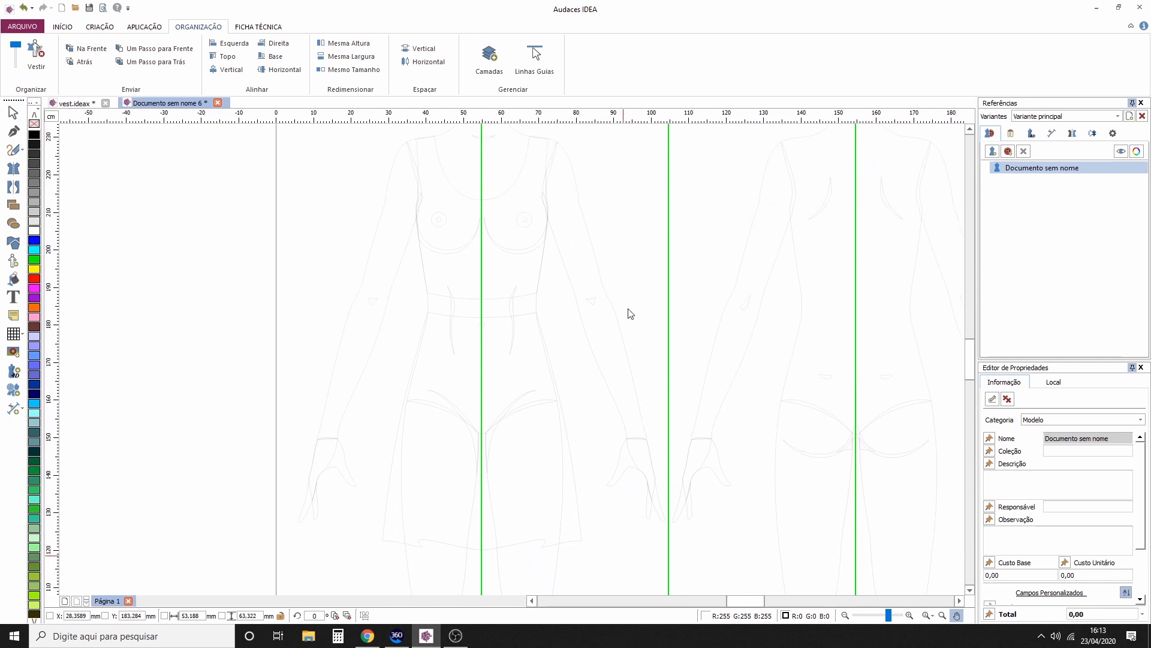
key(Escape)
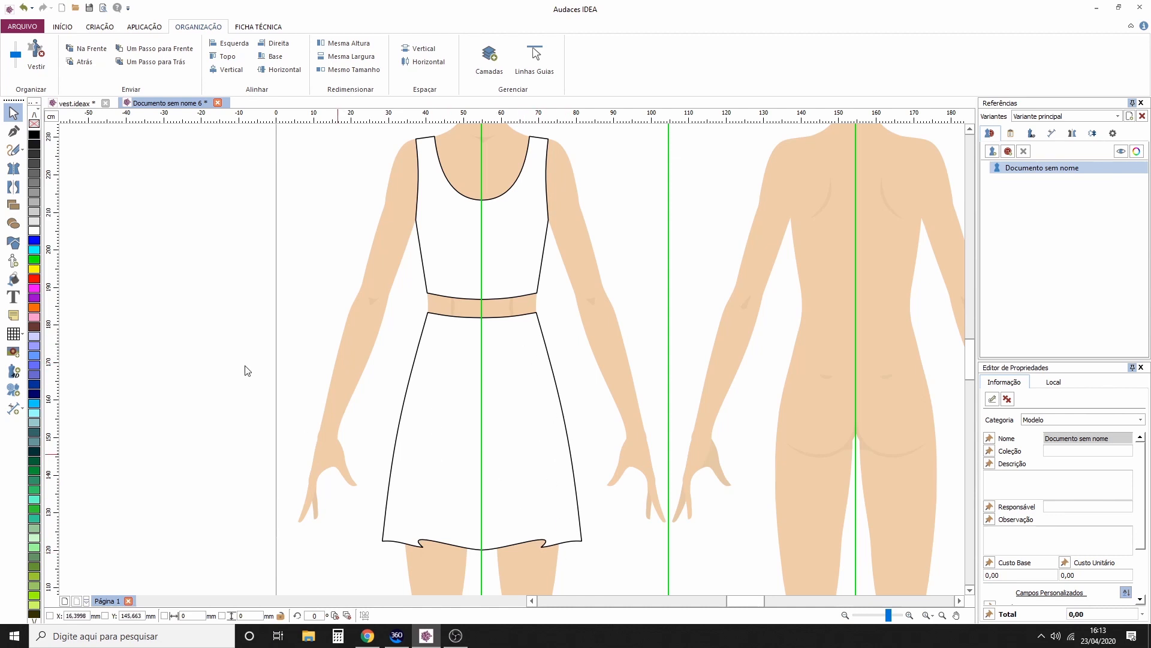
Step: Draw two slightly slanted fold lines with the Pen tool, rising about 47 mm and 39 mm from the skirt's two hem folds
click(14, 131)
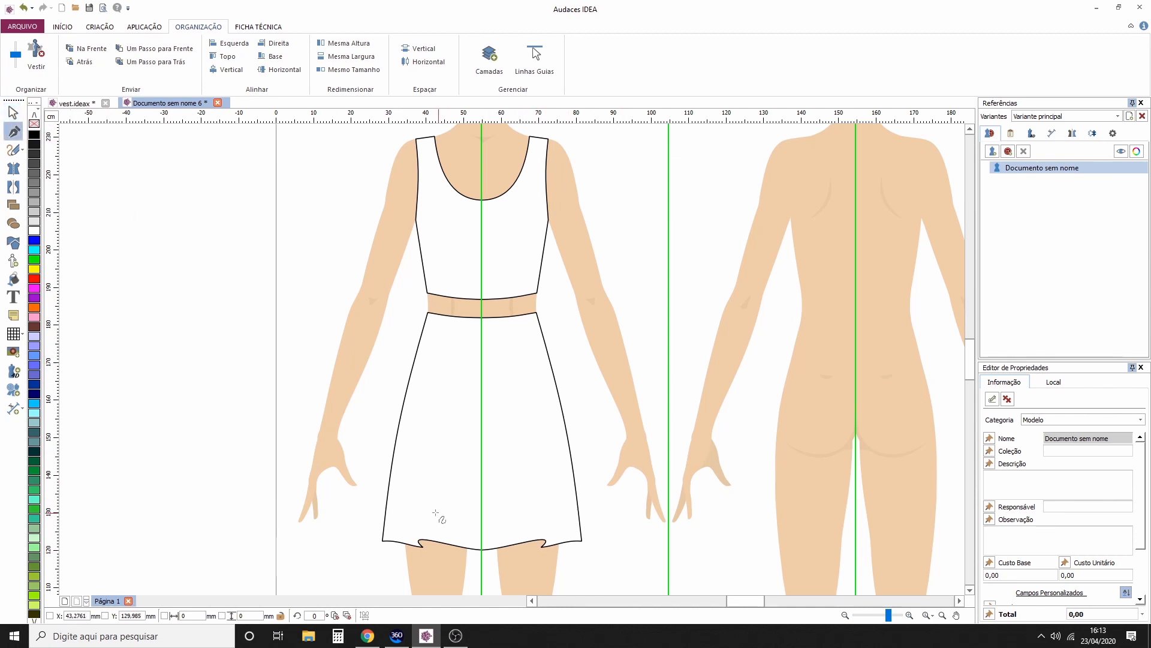
click(419, 540)
click(444, 363)
right_click(547, 527)
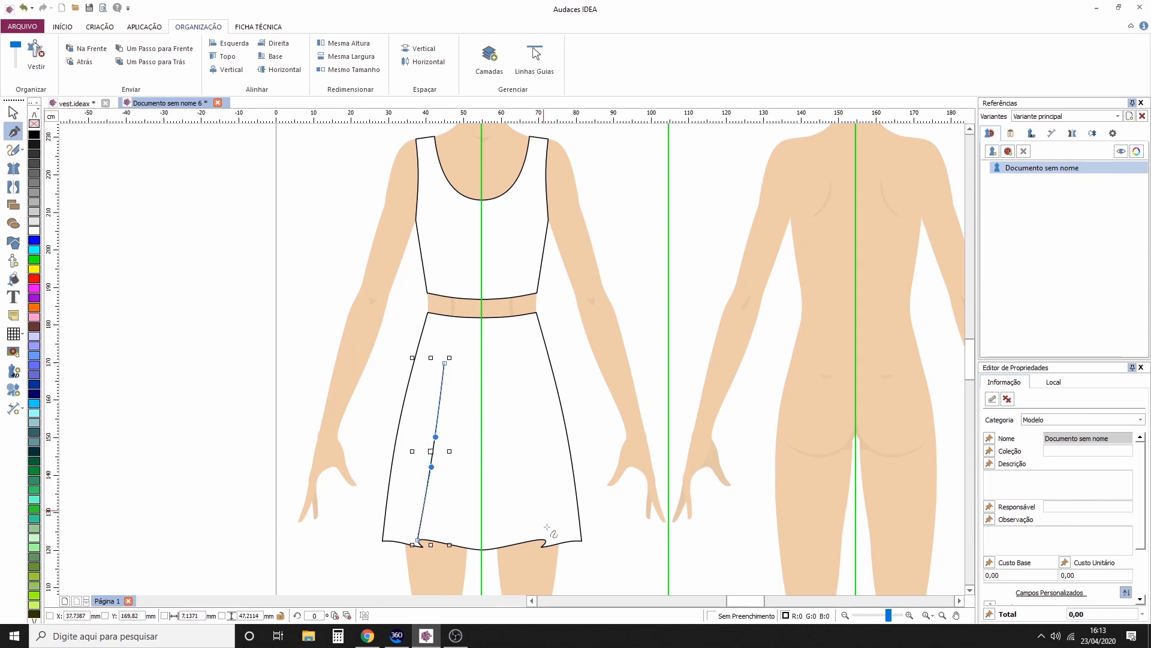
click(546, 541)
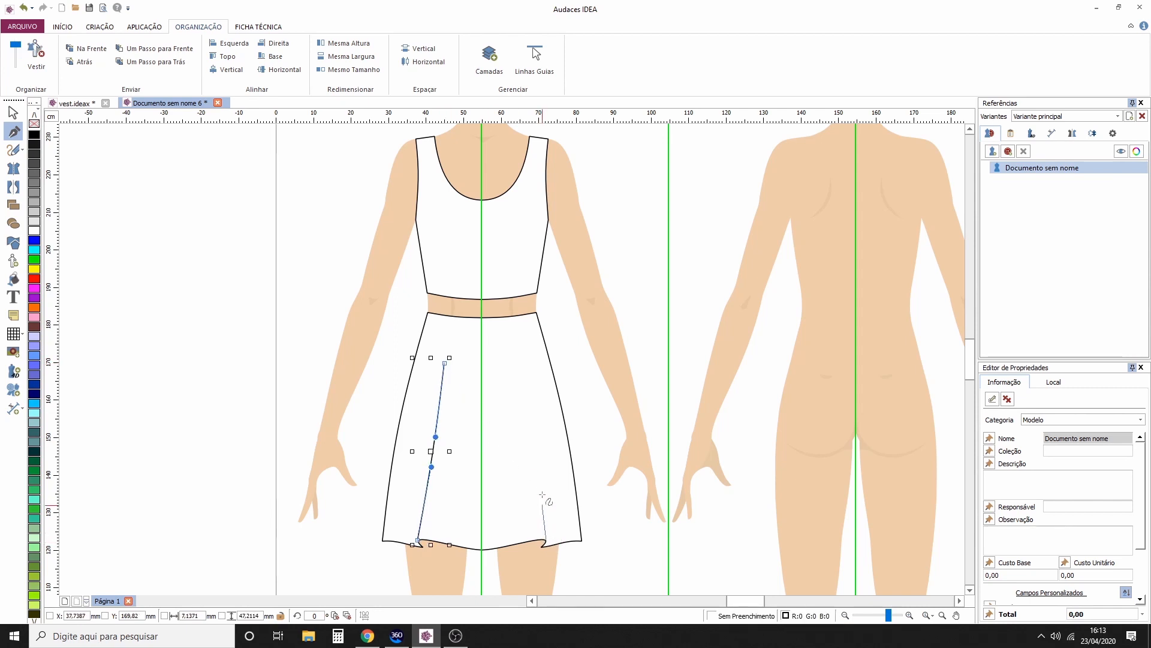
click(525, 393)
right_click(493, 468)
Step: Draw a third, slightly curved fold line about 26 mm high crossing the centre guide in the middle of the skirt
click(466, 407)
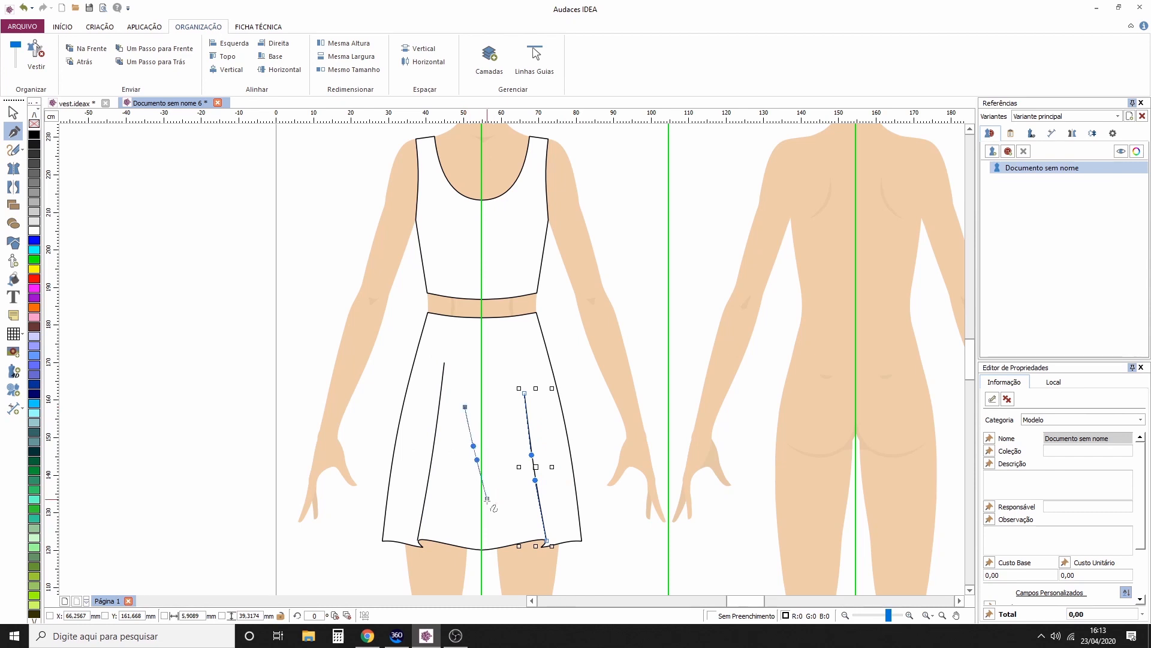
click(492, 505)
right_click(520, 524)
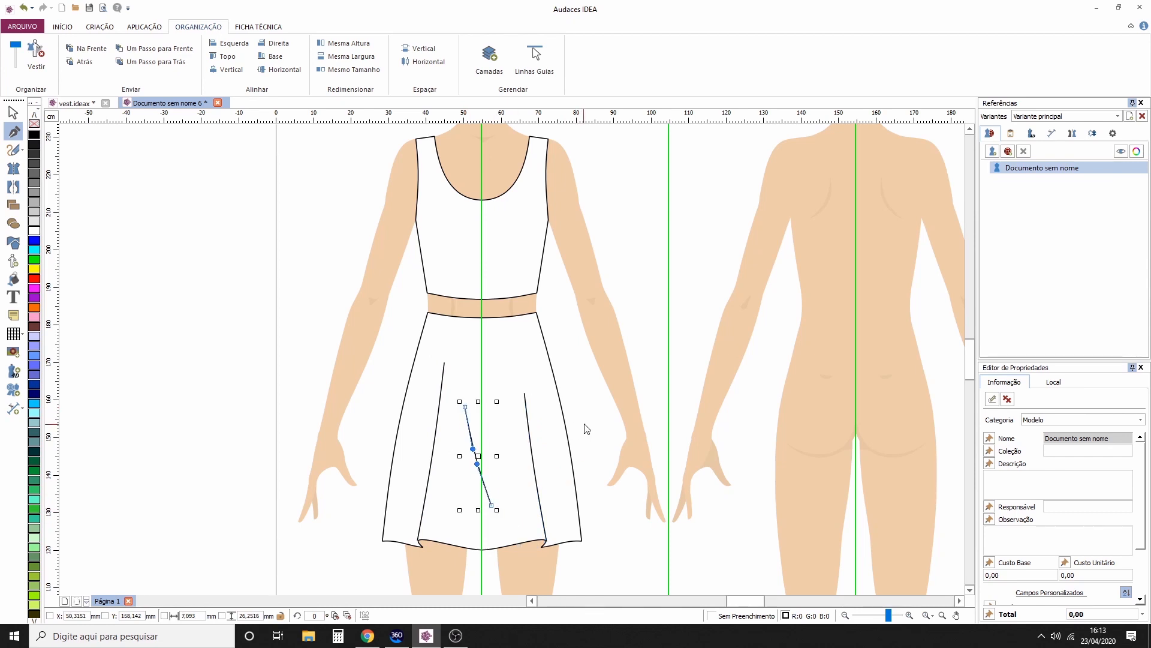
key(Escape)
click(641, 308)
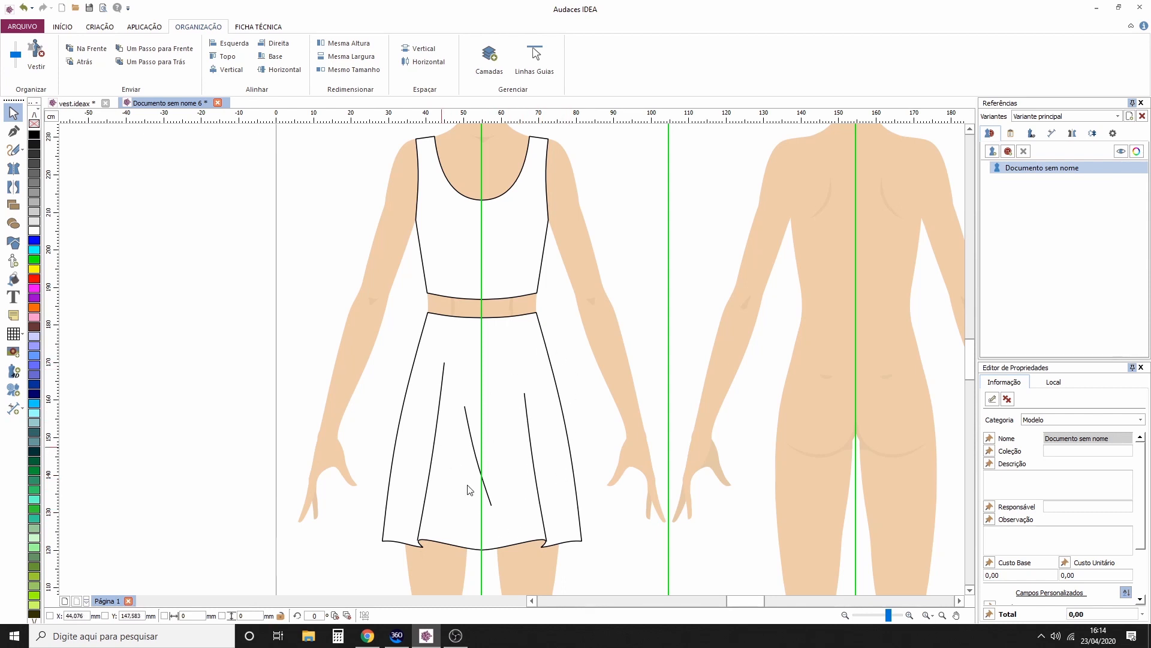
Step: In the vest document, try moving the floral bodice above the front mannequin to expose the separate sleeves, and undo the move
drag(643, 211, 623, 271)
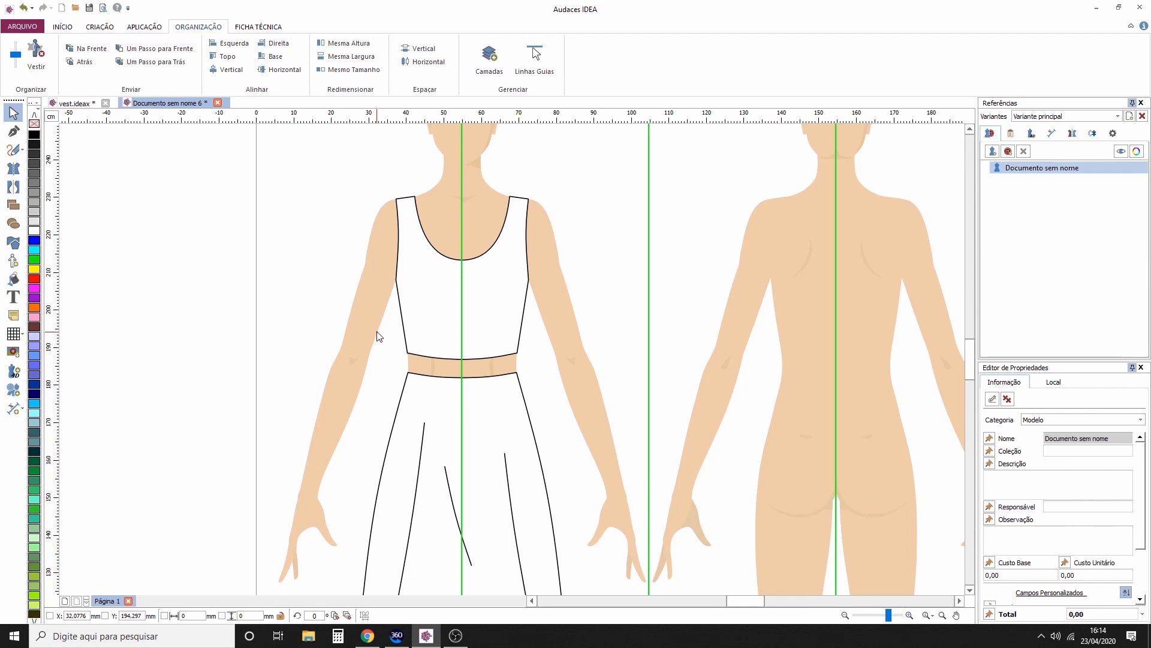
click(75, 104)
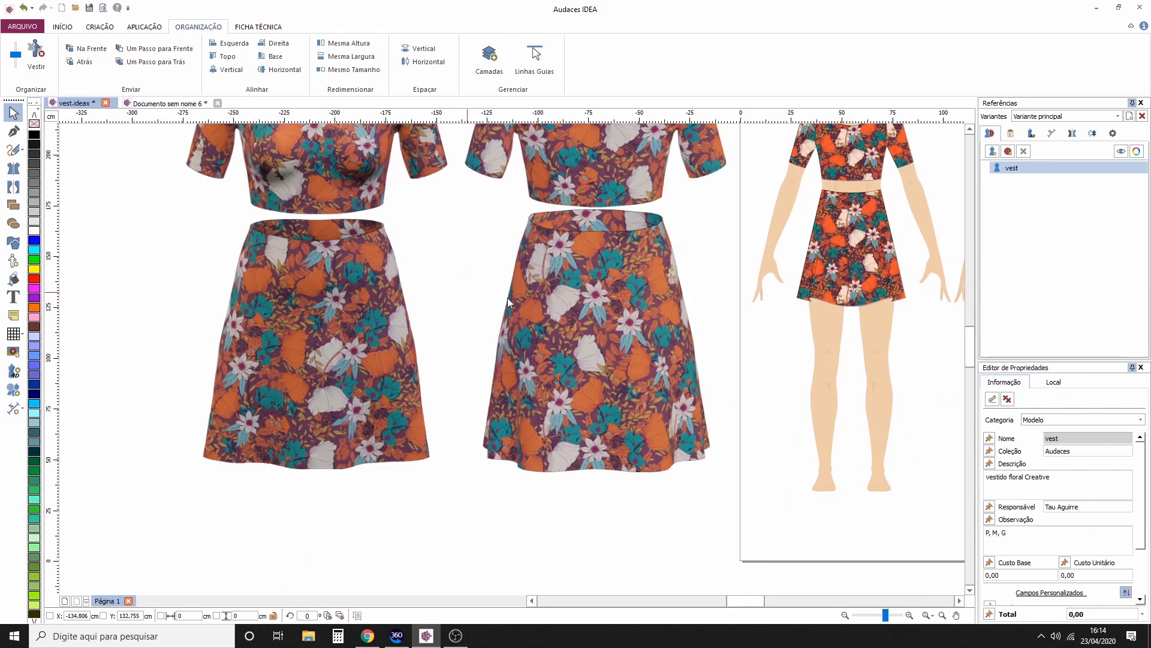
drag(508, 298, 493, 441)
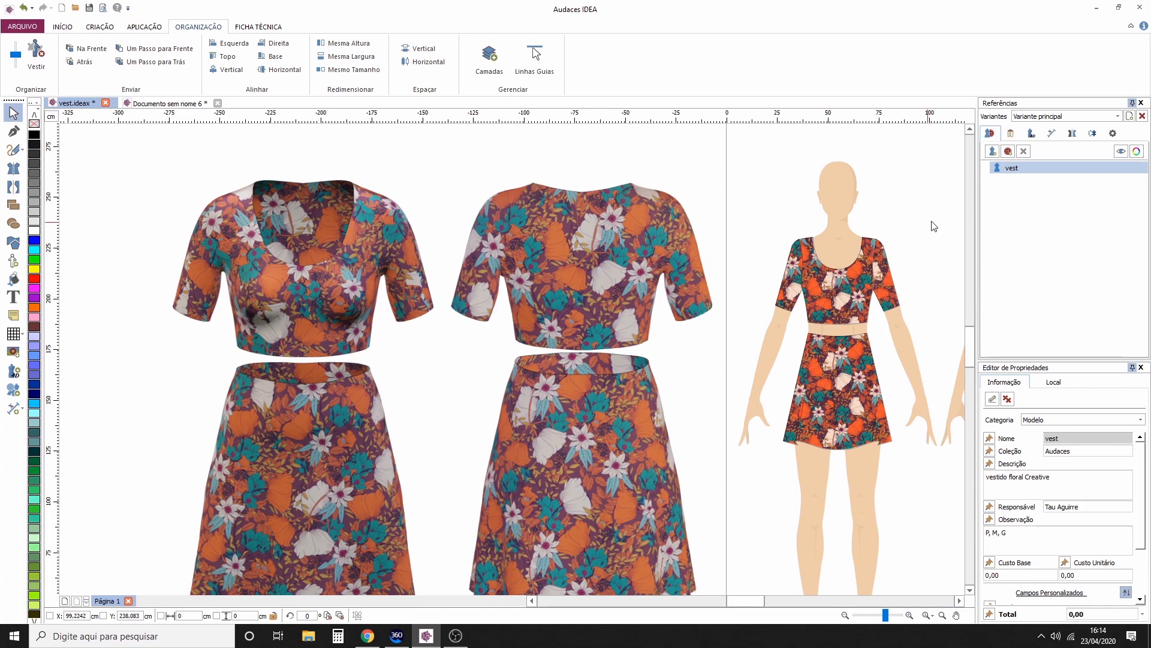
drag(830, 271, 575, 220)
click(574, 343)
click(661, 312)
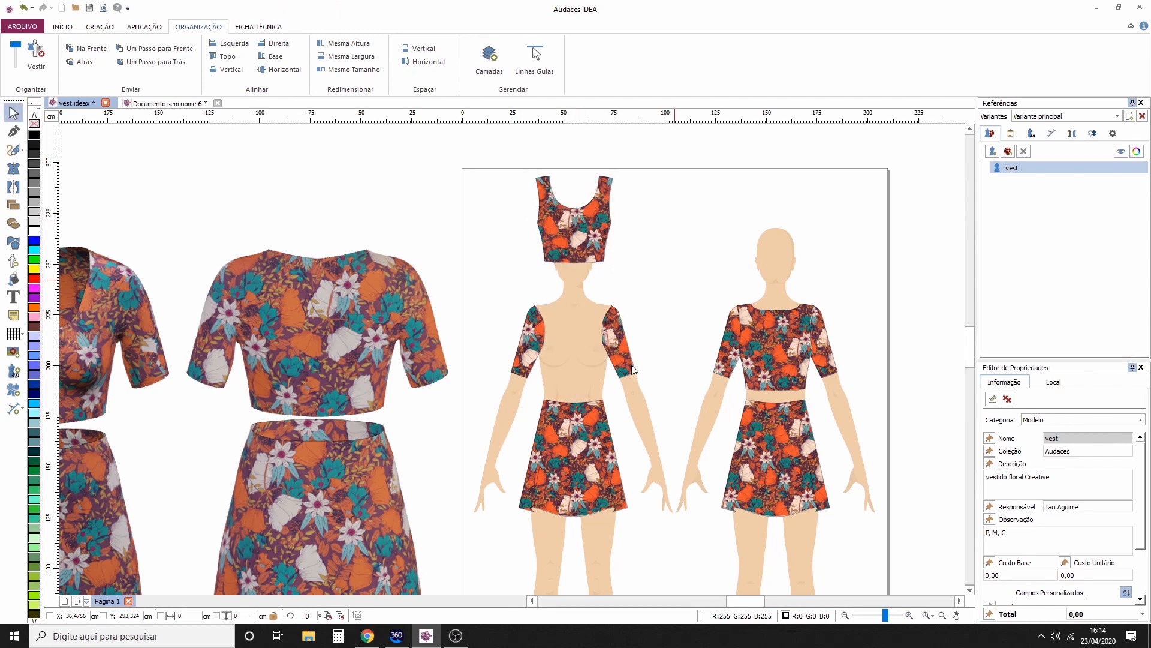
scroll(636, 320, up, 1)
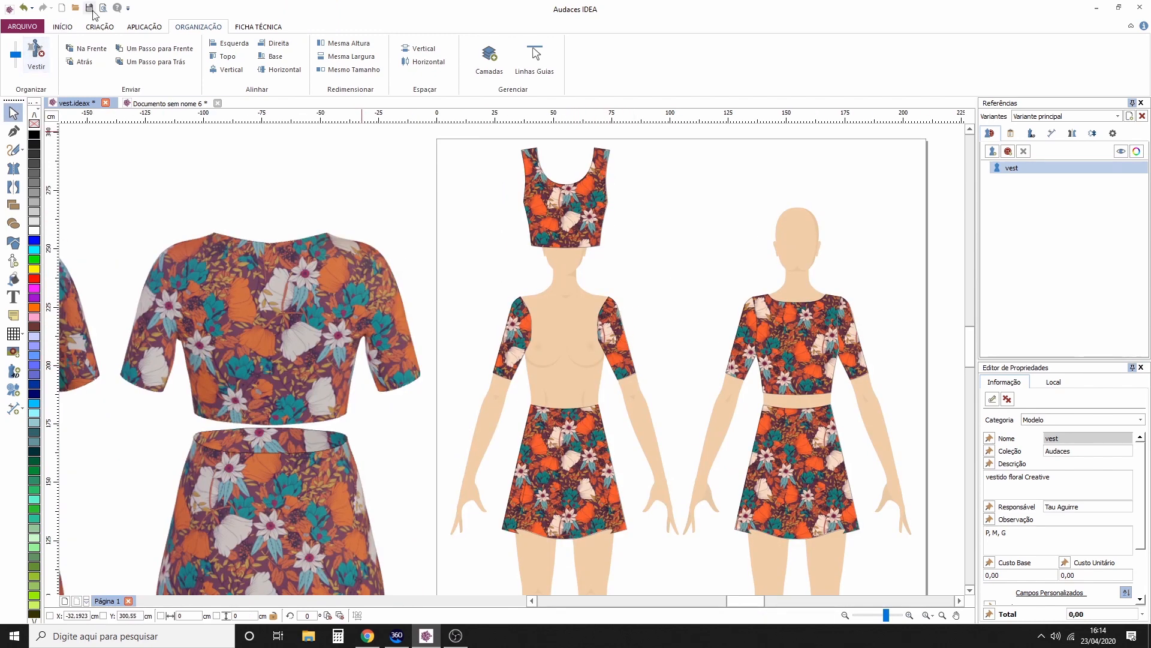
click(23, 11)
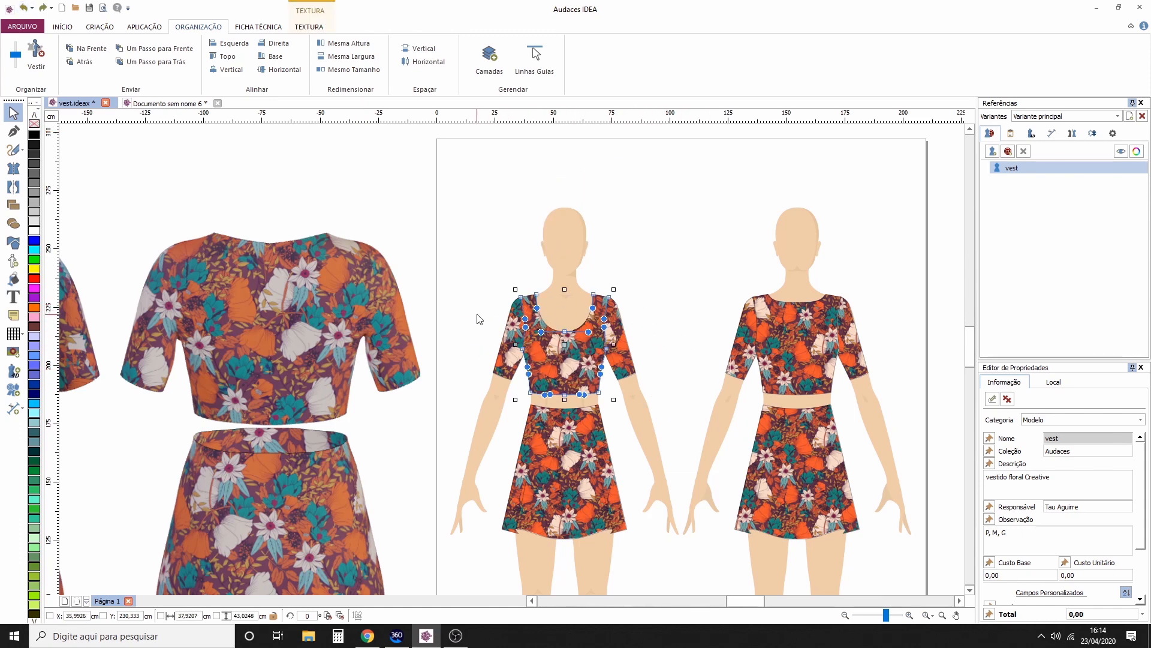
Step: In the unnamed document, draw mirrored short sleeves with curved shoulders and armholes on the front mannequin, about 60 mm across and 34 mm high overall
click(162, 104)
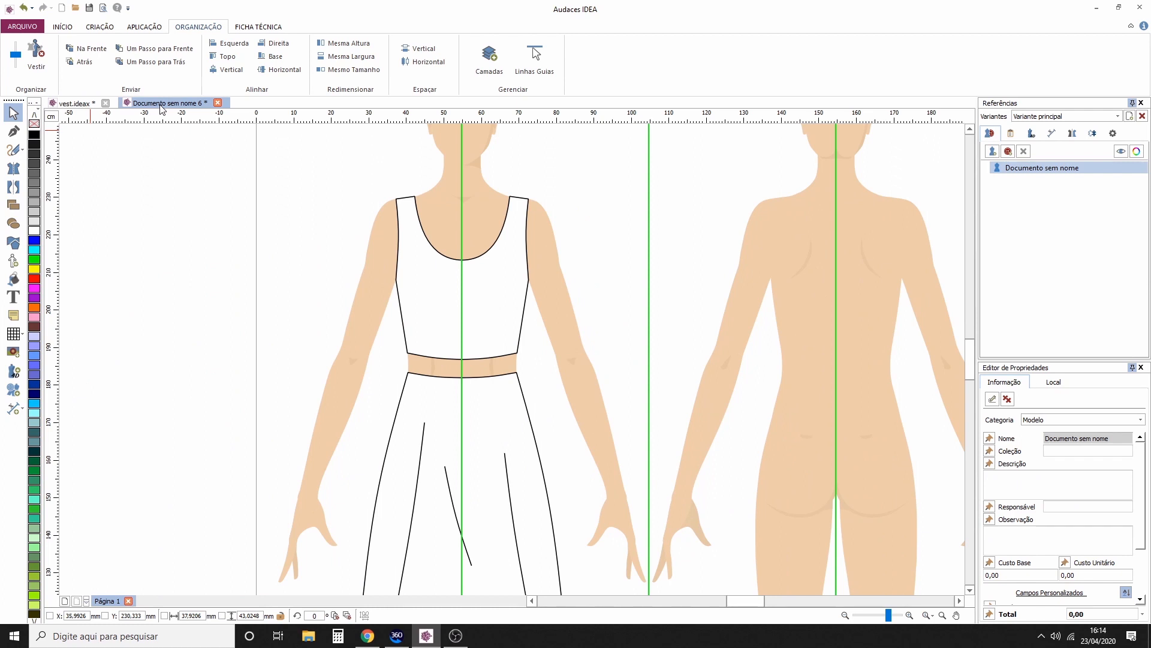
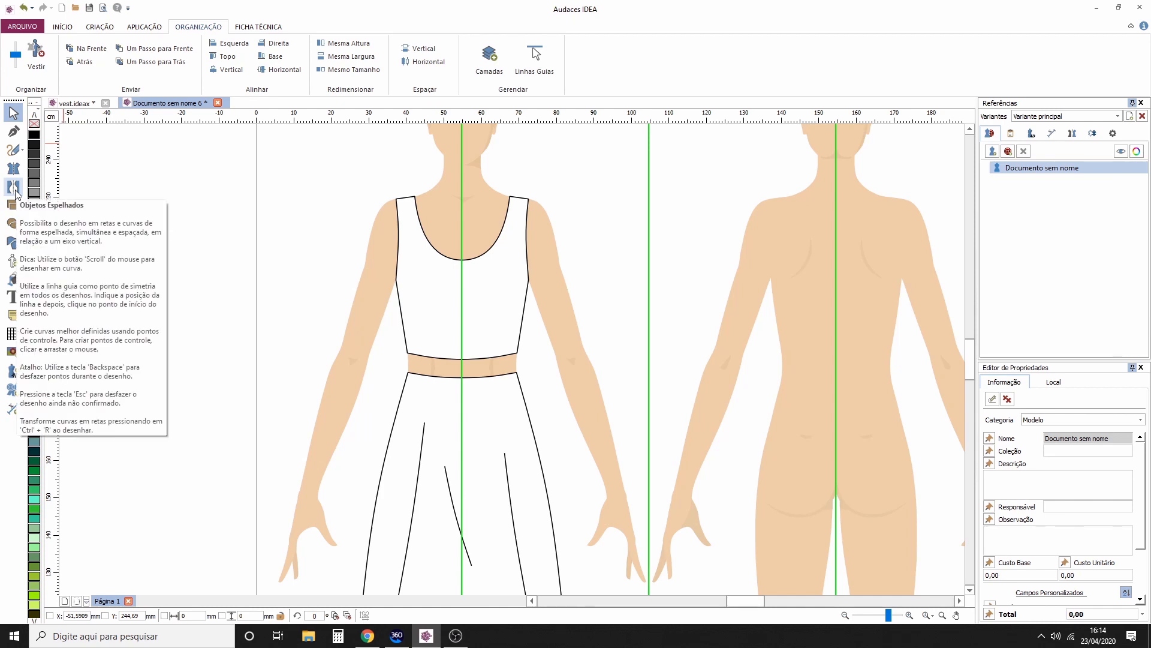
click(15, 189)
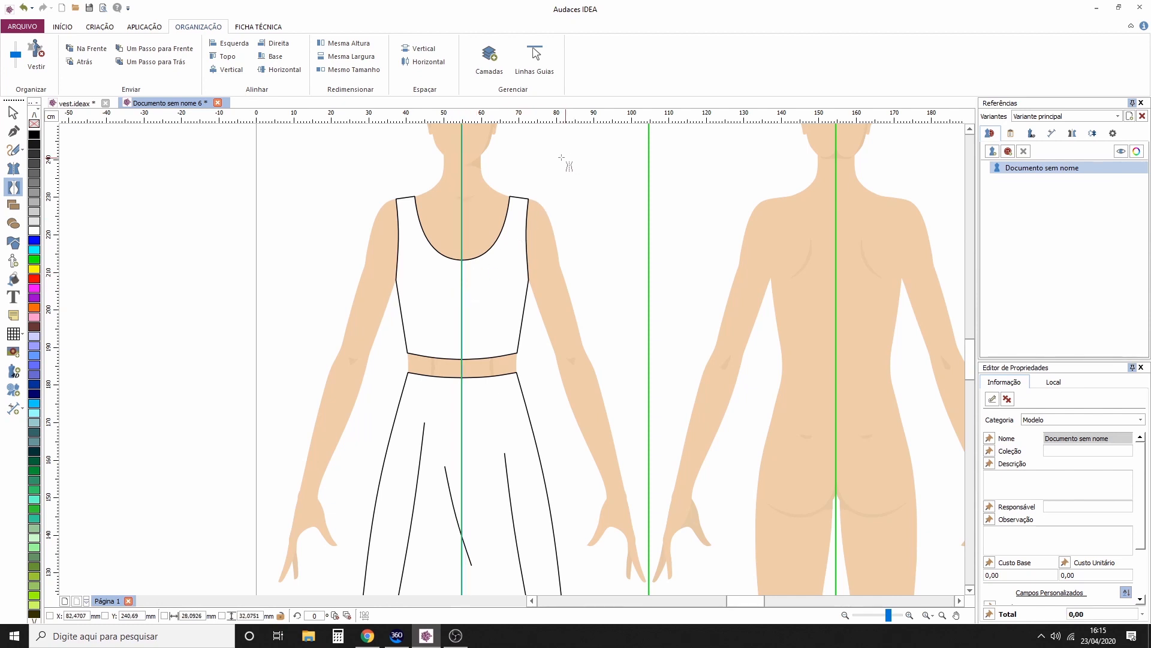
scroll(567, 163, up, 1)
drag(576, 226, 585, 240)
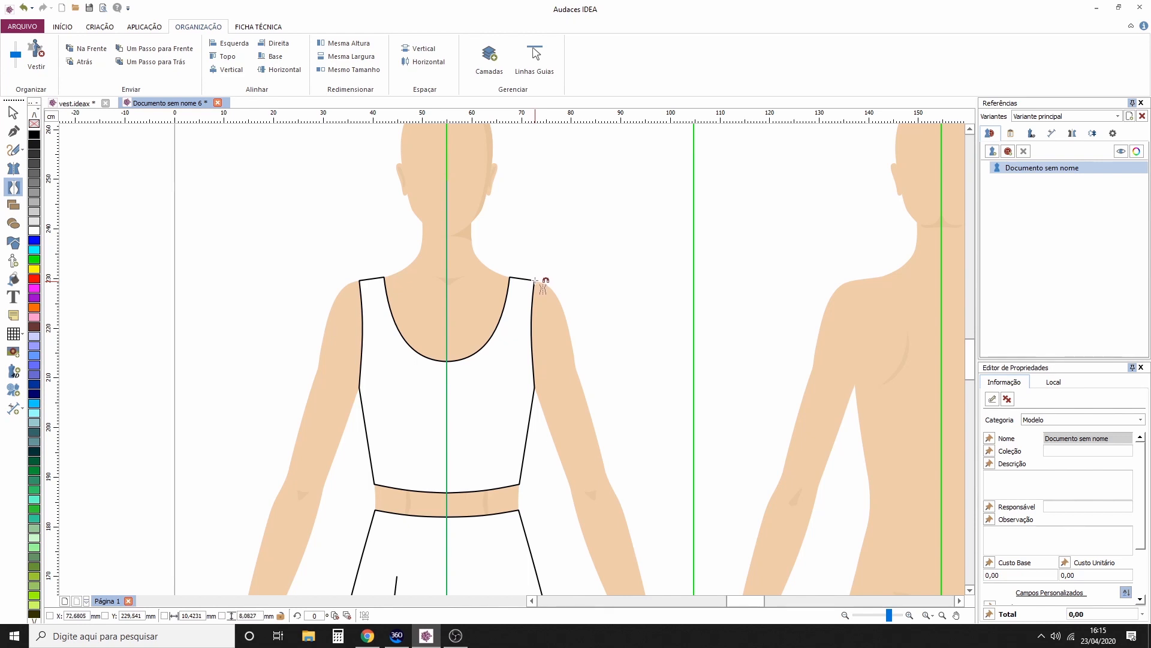
click(534, 280)
click(557, 295)
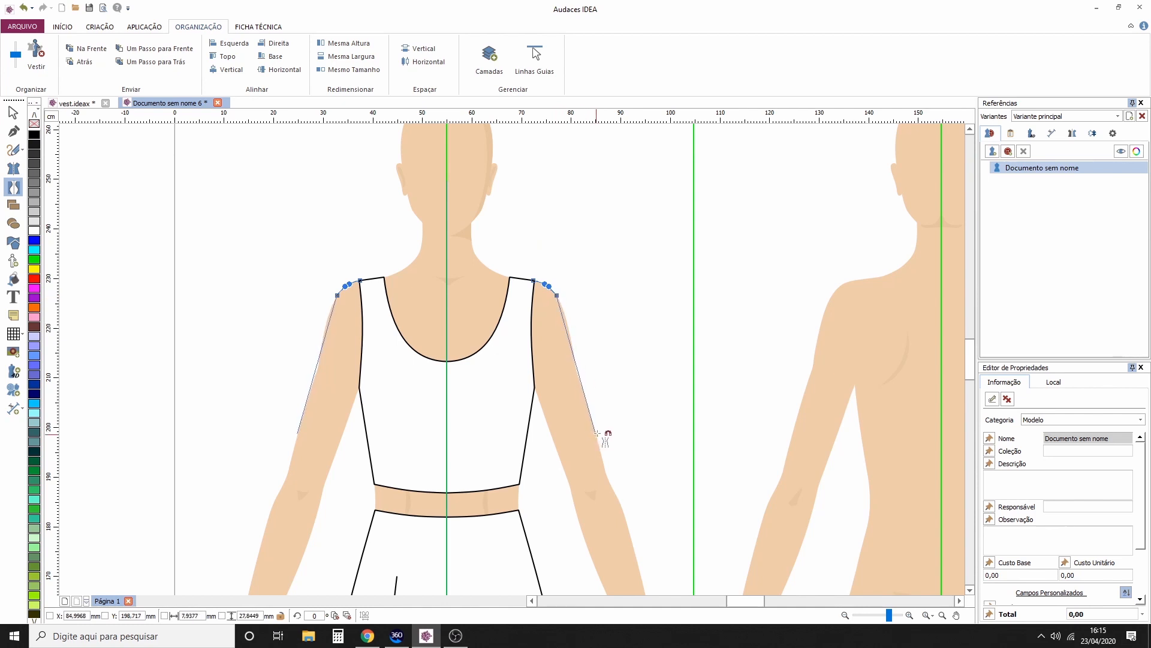
click(596, 432)
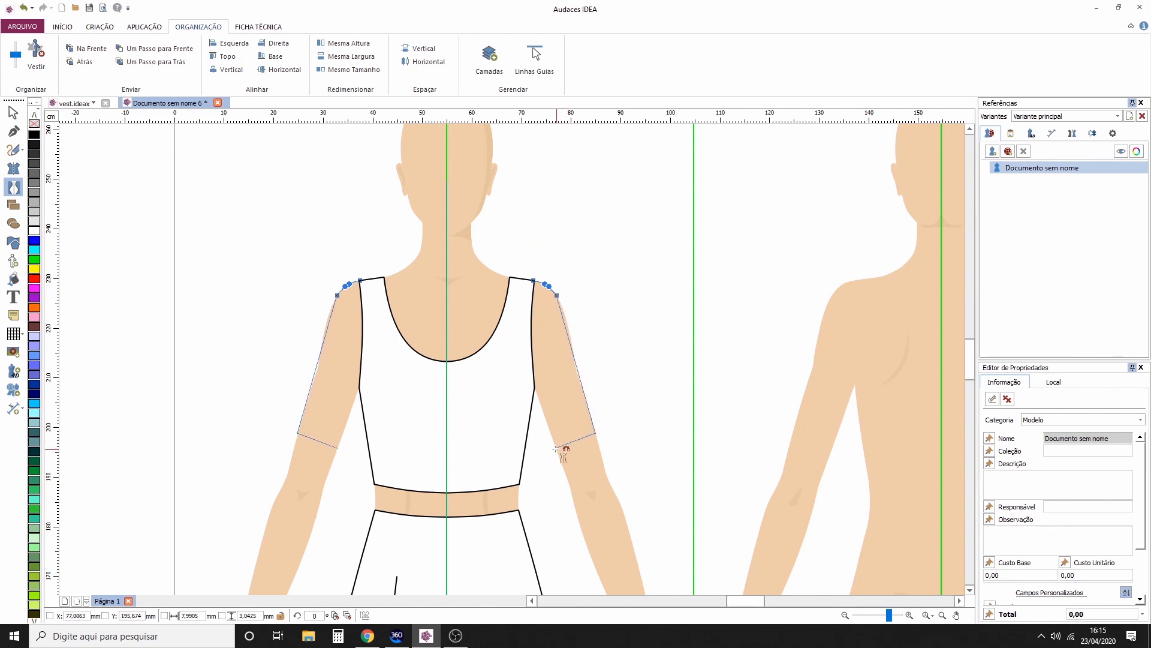
click(518, 372)
key(ctrl)
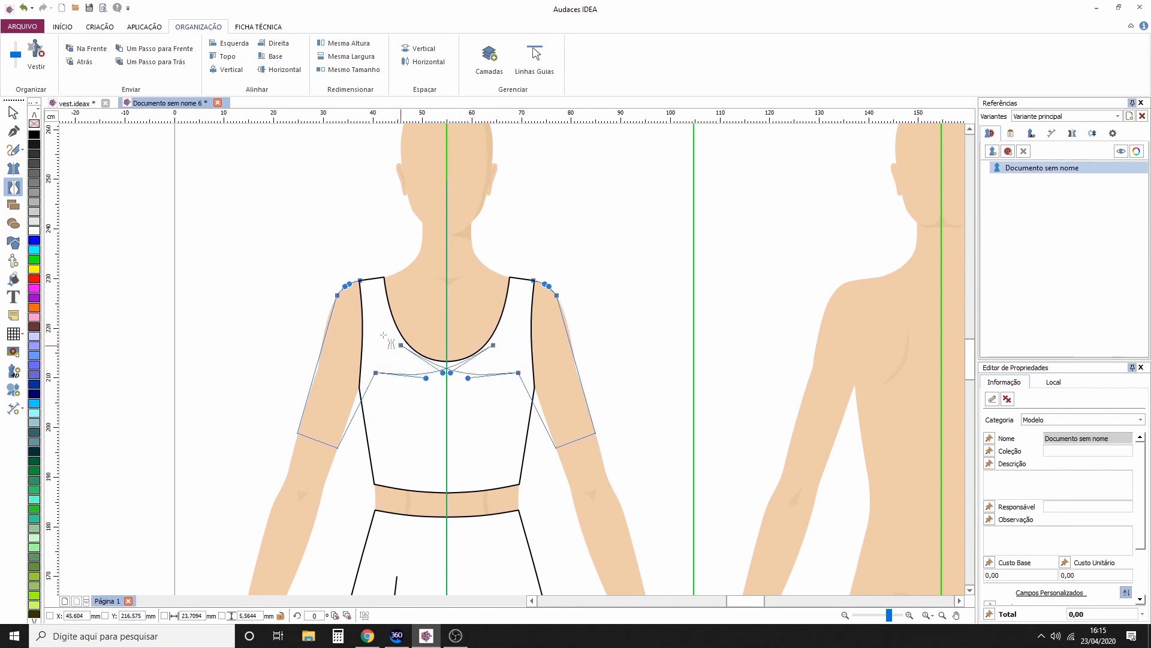
click(534, 280)
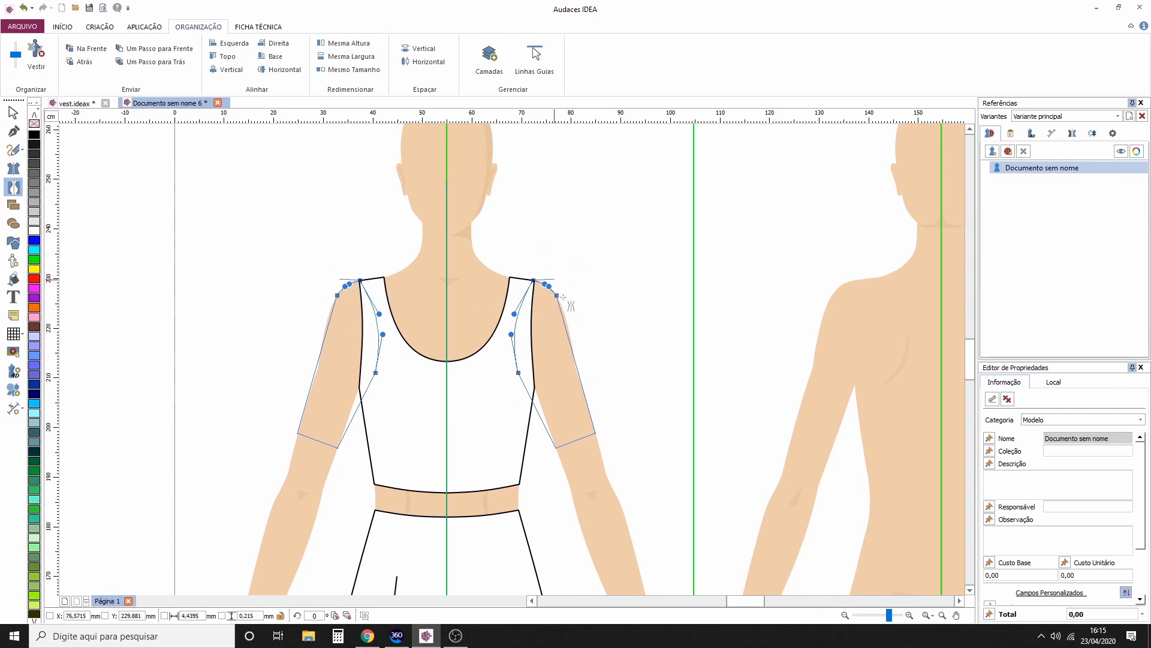
right_click(541, 206)
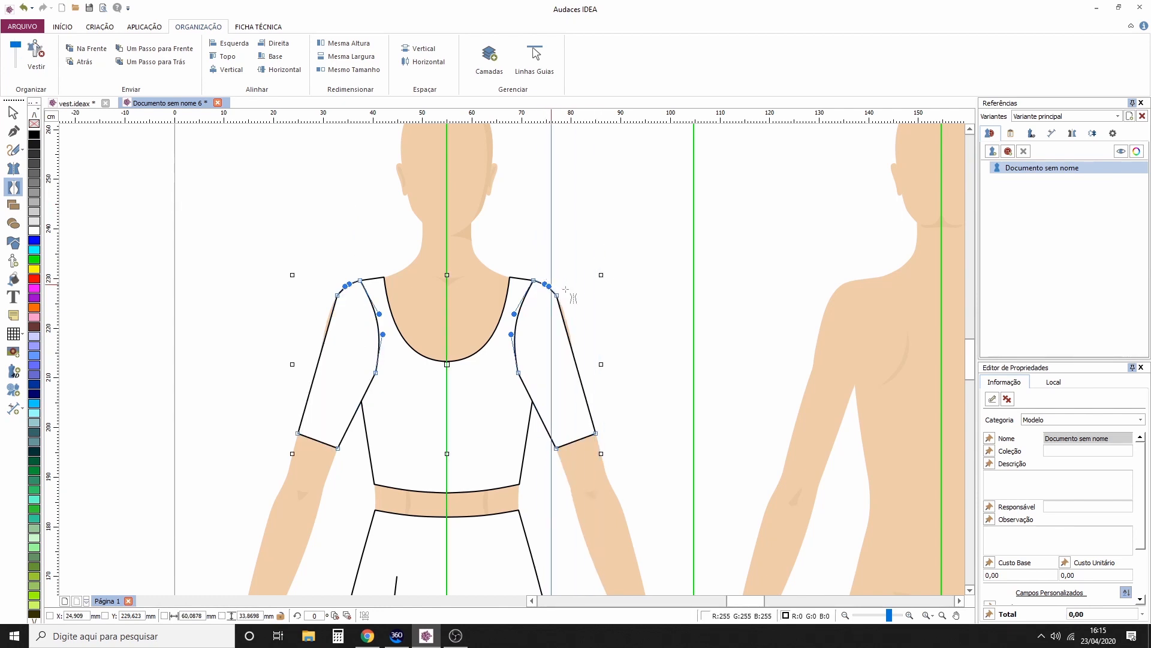
right_click(614, 210)
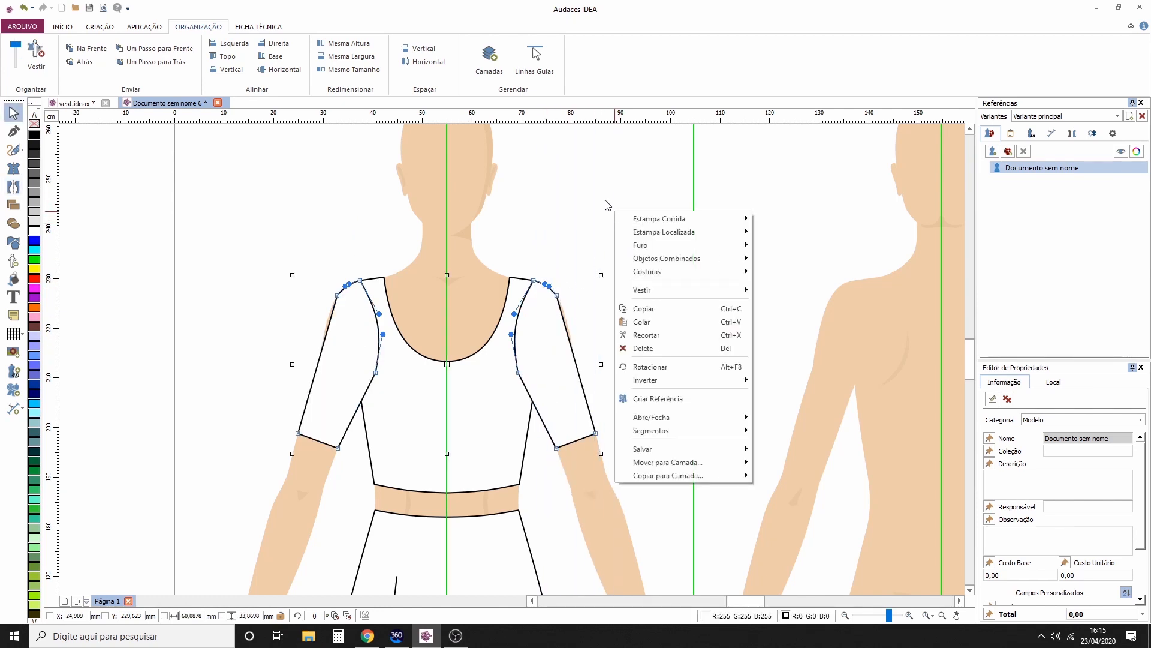
click(604, 204)
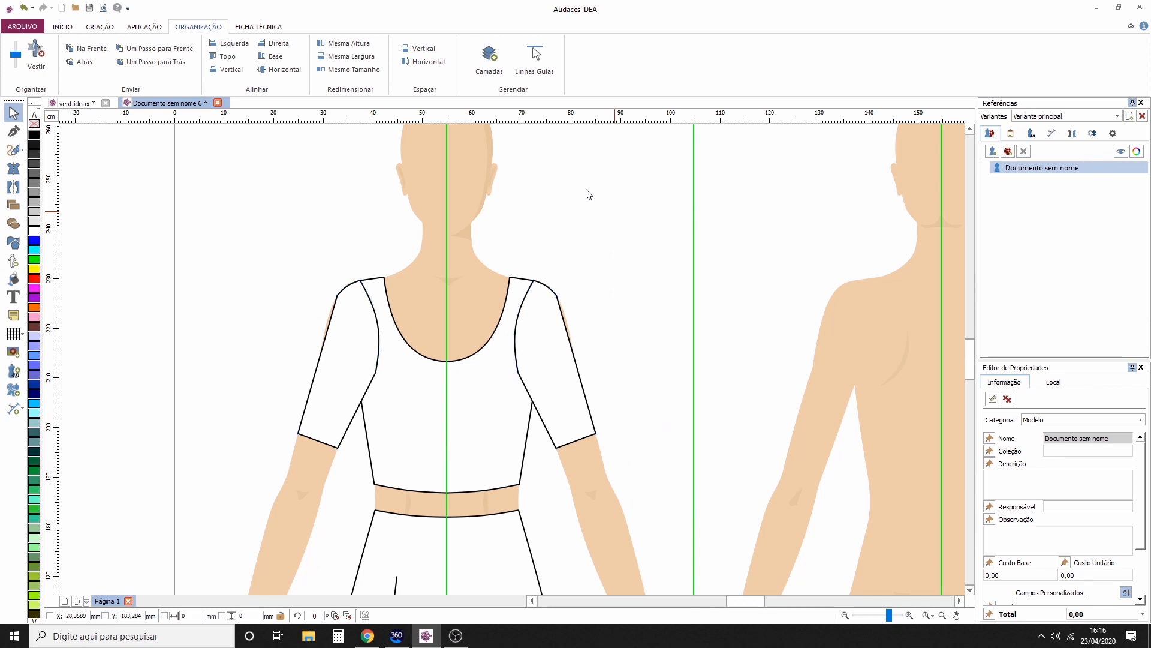
Step: Send the pair of sleeves backward step by step until they lie behind the bodice
click(562, 393)
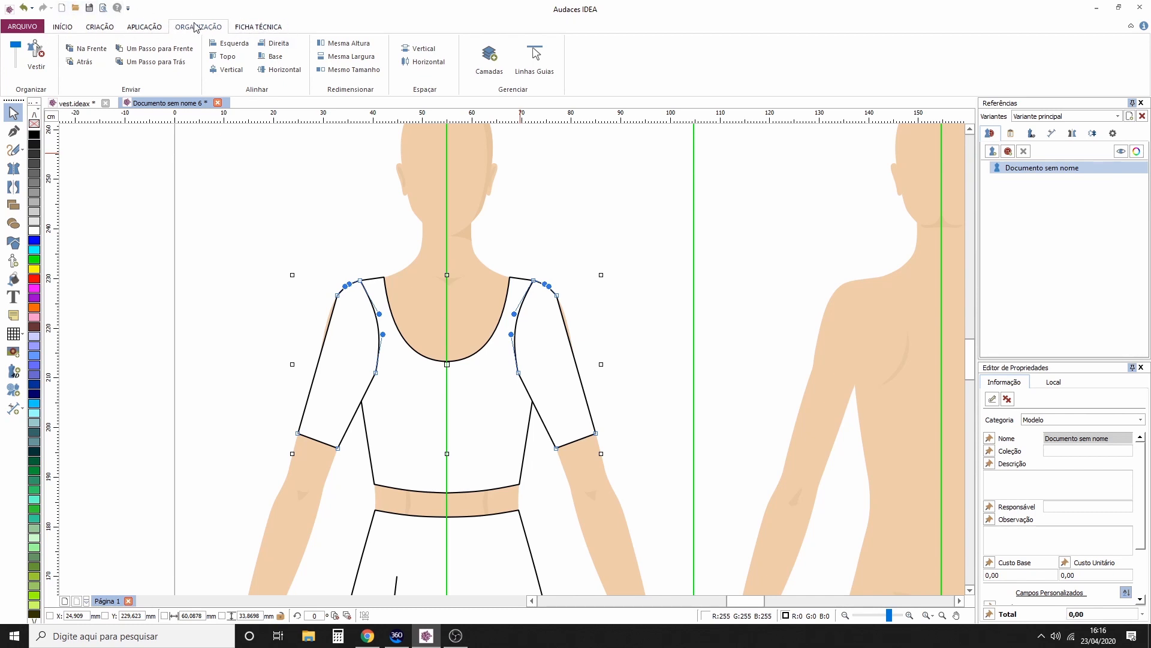
click(162, 64)
click(162, 64)
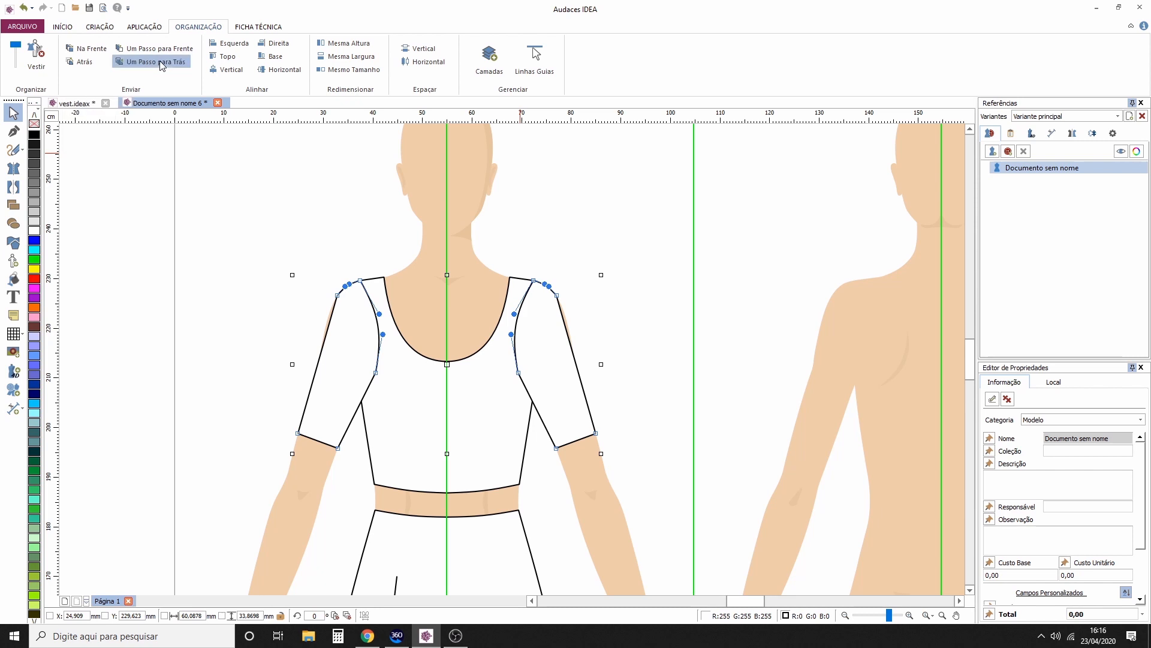
click(162, 64)
click(161, 64)
click(160, 64)
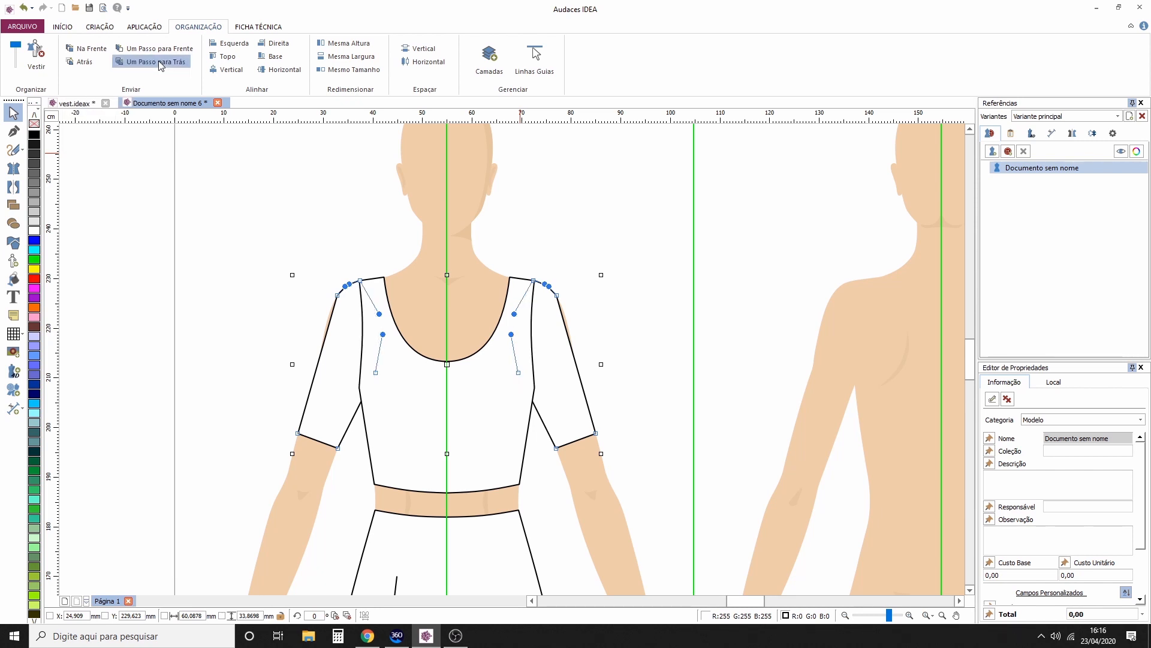
click(654, 246)
scroll(650, 252, down, 2)
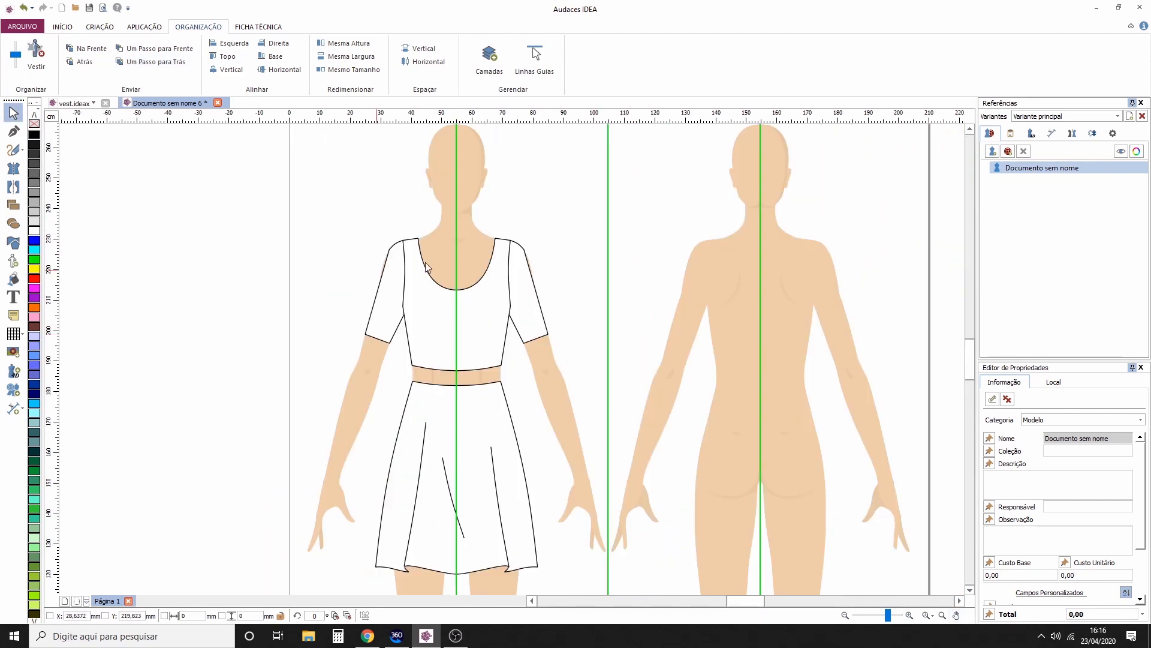
Step: Move the sleeves' outer hem corners slightly outward, widening the pair to about 62 mm overall
scroll(417, 267, up, 2)
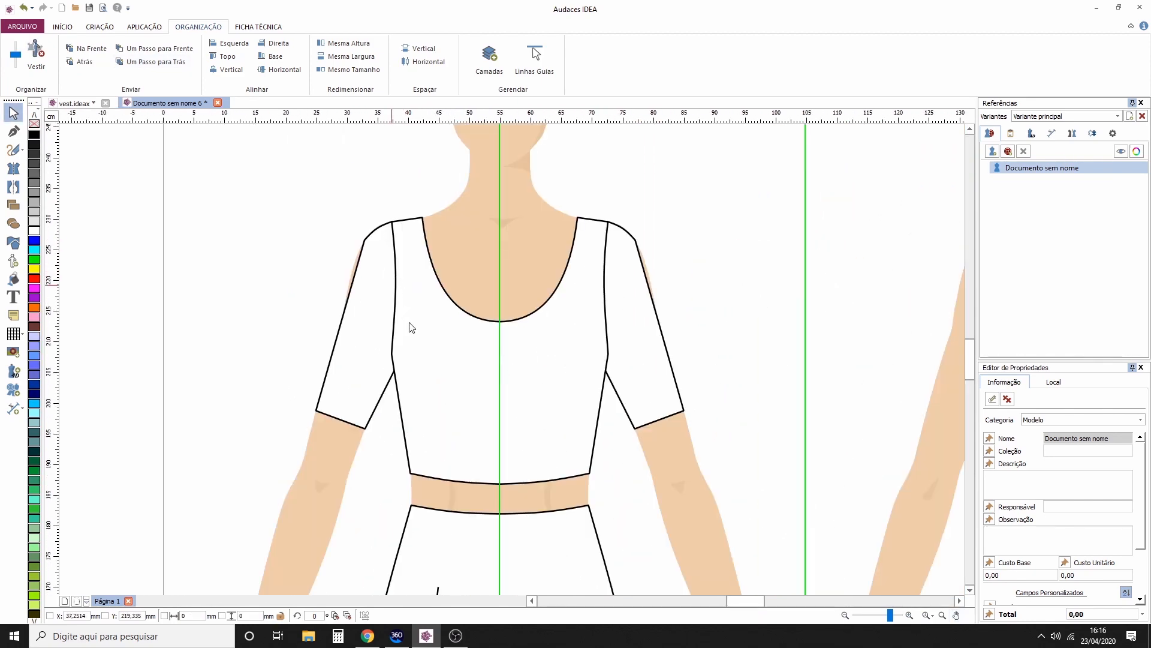
scroll(411, 327, down, 3)
scroll(506, 337, up, 2)
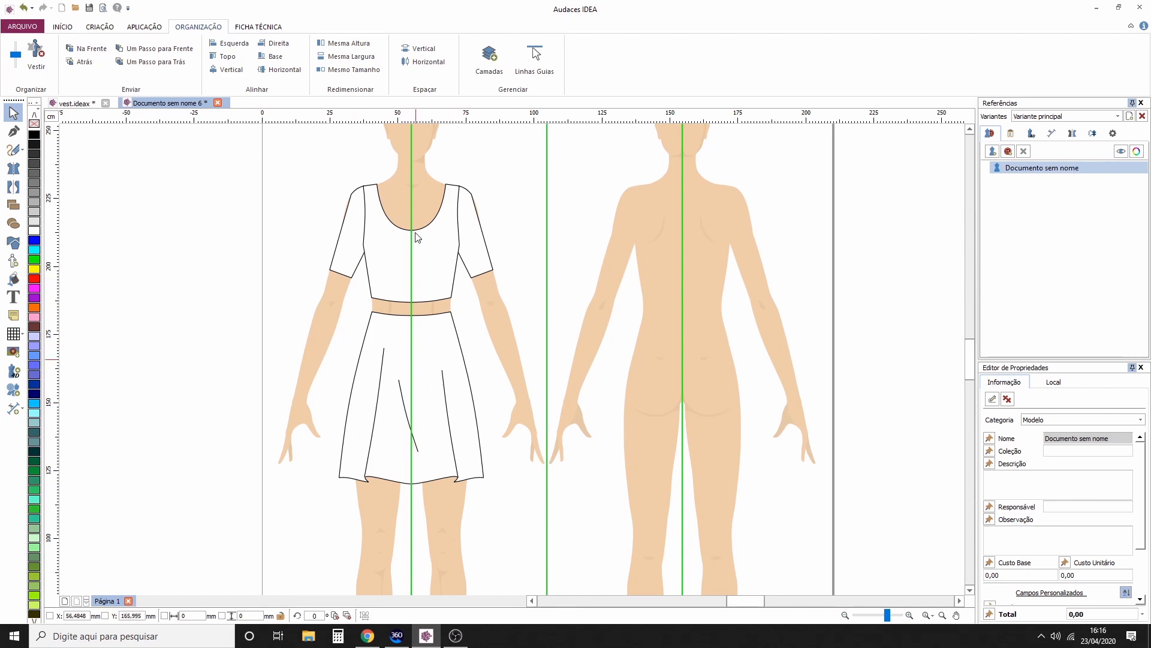
scroll(331, 214, up, 1)
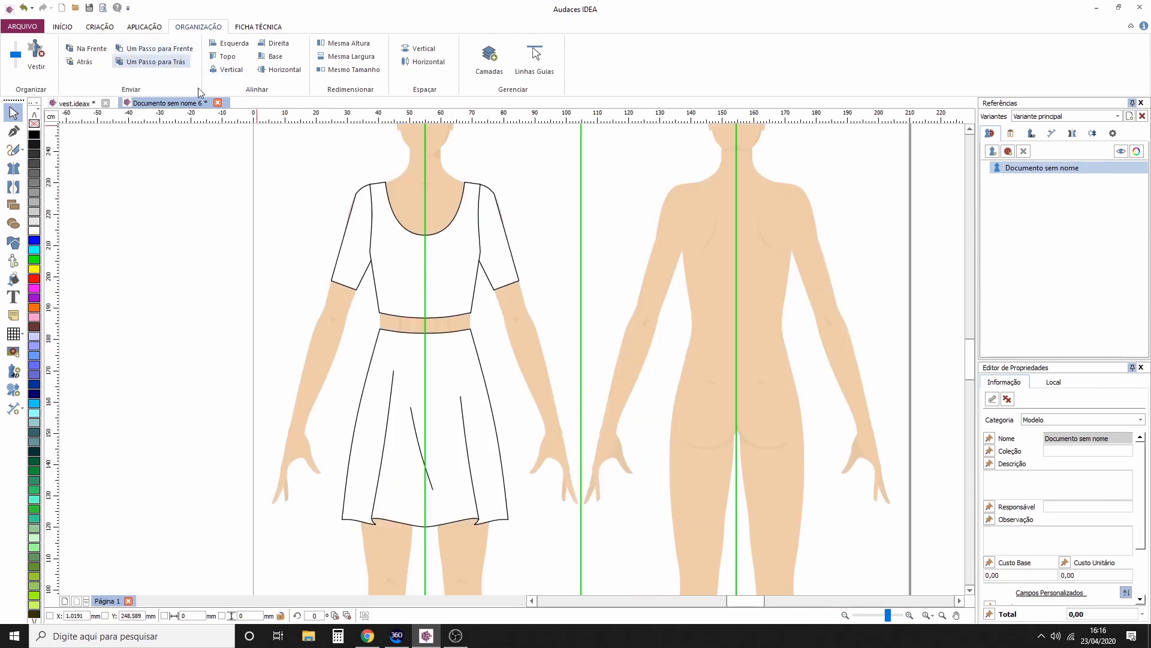
scroll(330, 217, up, 1)
click(380, 203)
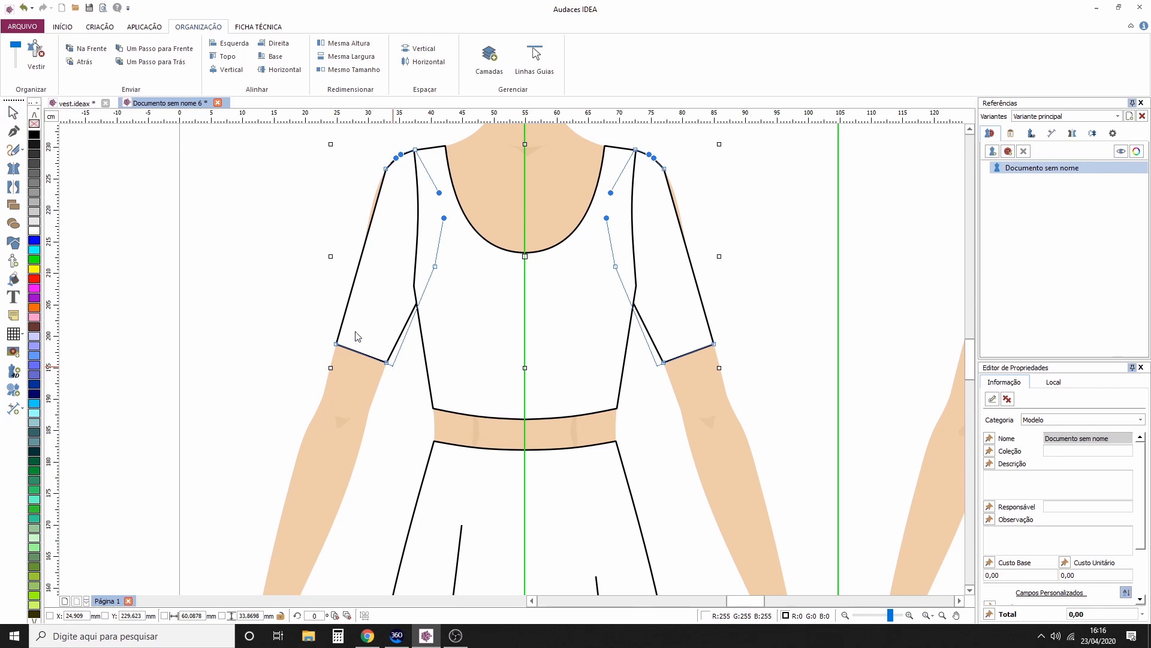
scroll(334, 352, up, 1)
drag(334, 351, 327, 348)
scroll(254, 301, down, 3)
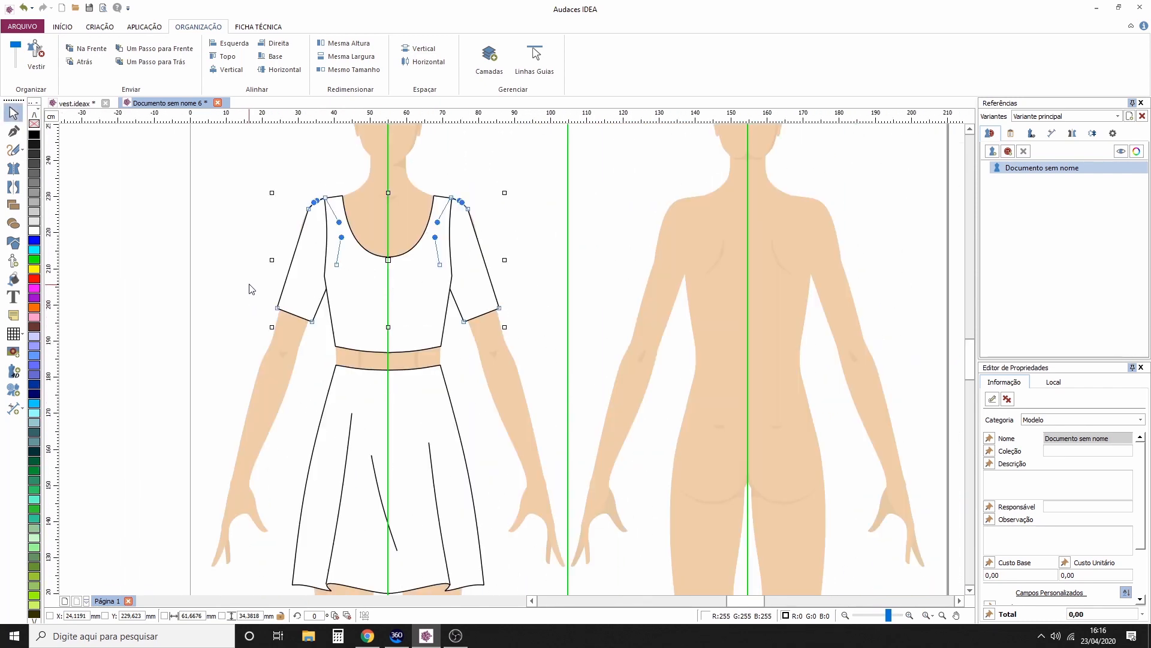
click(480, 249)
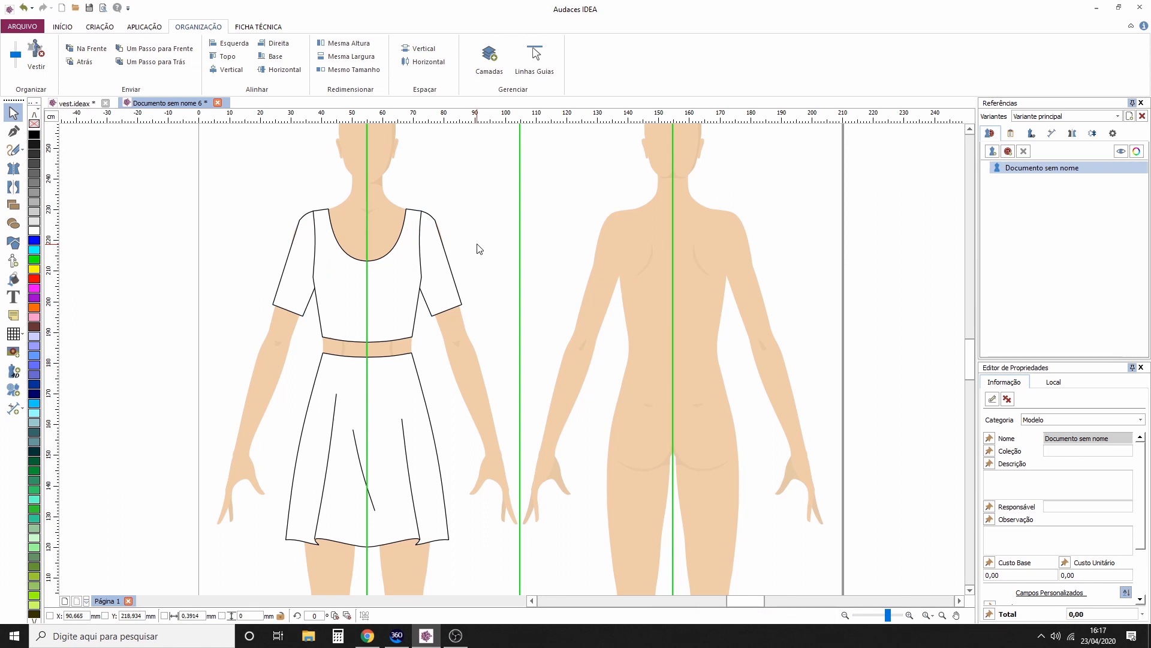
Step: Check the floral outfit in the vest document, and insert coloured-flowers-pattern-design_1009-334.jpg beside the new outfit's front mannequin, about 84 mm square
click(74, 103)
drag(682, 351, 643, 301)
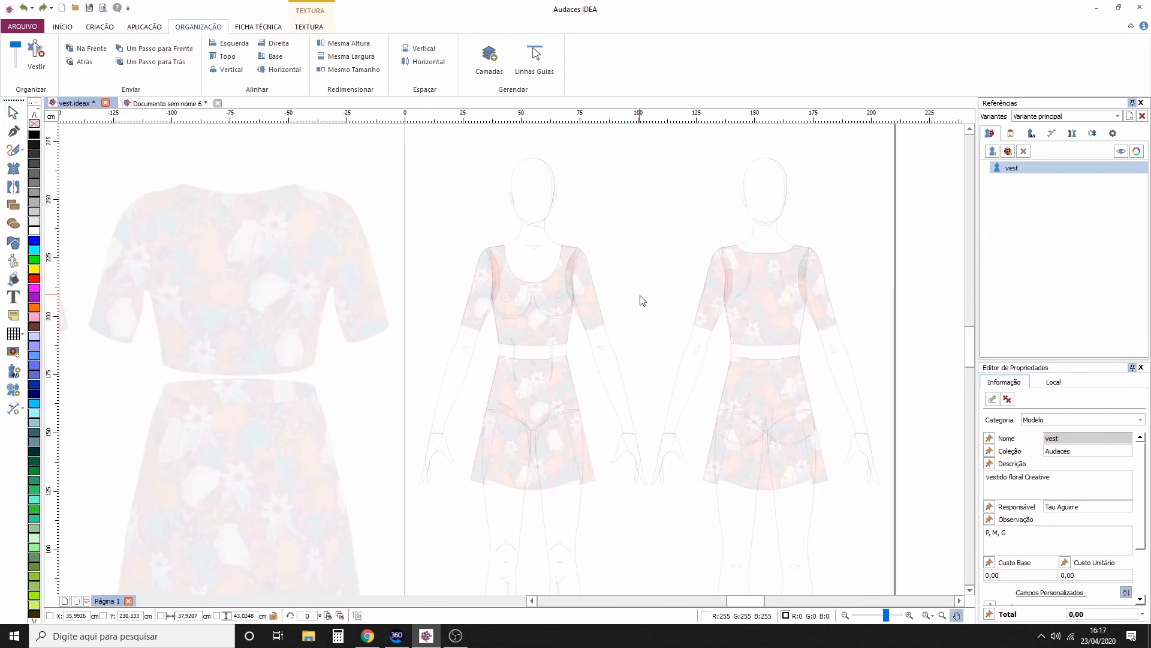
scroll(599, 350, down, 2)
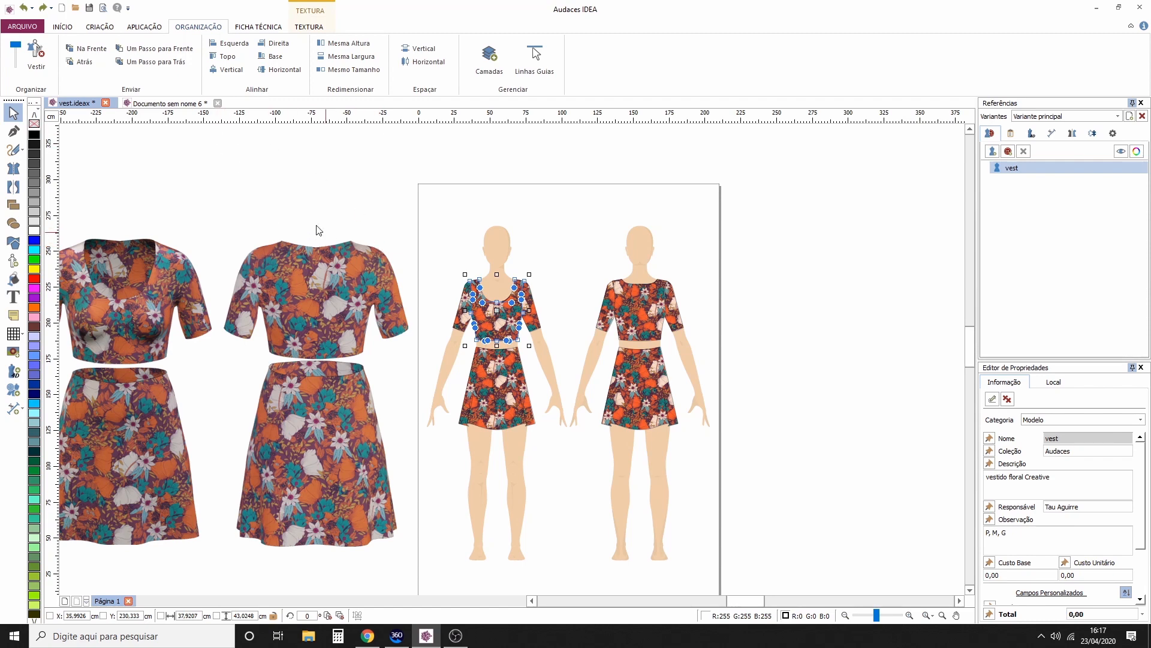
click(185, 106)
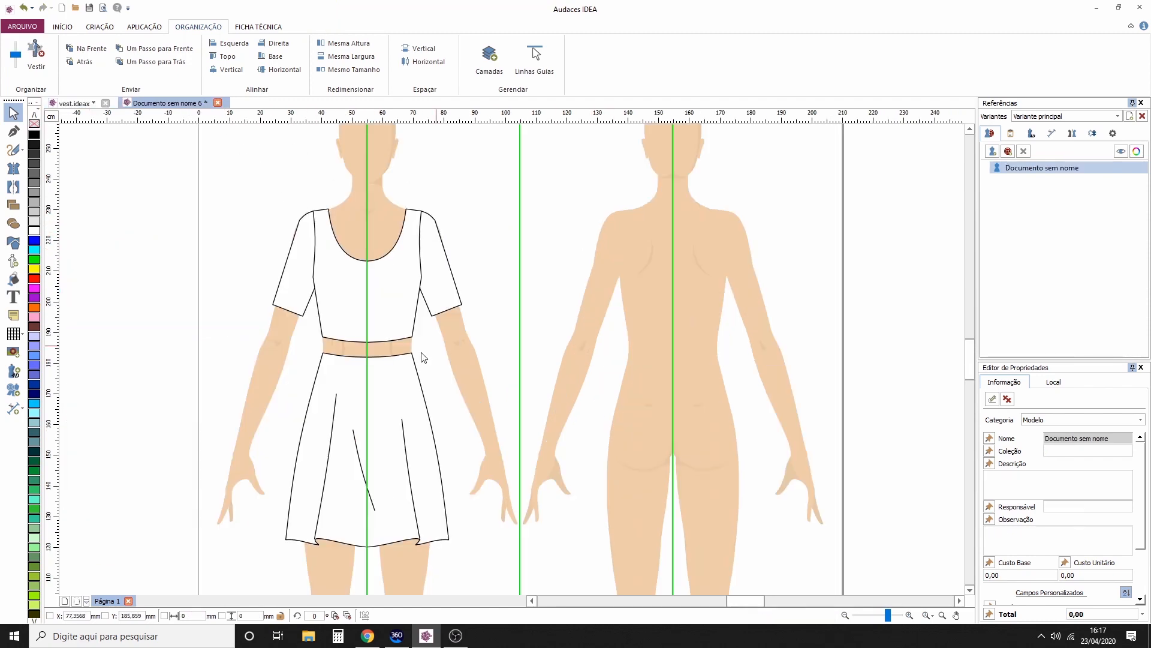
scroll(288, 525, down, 2)
drag(346, 521, 560, 458)
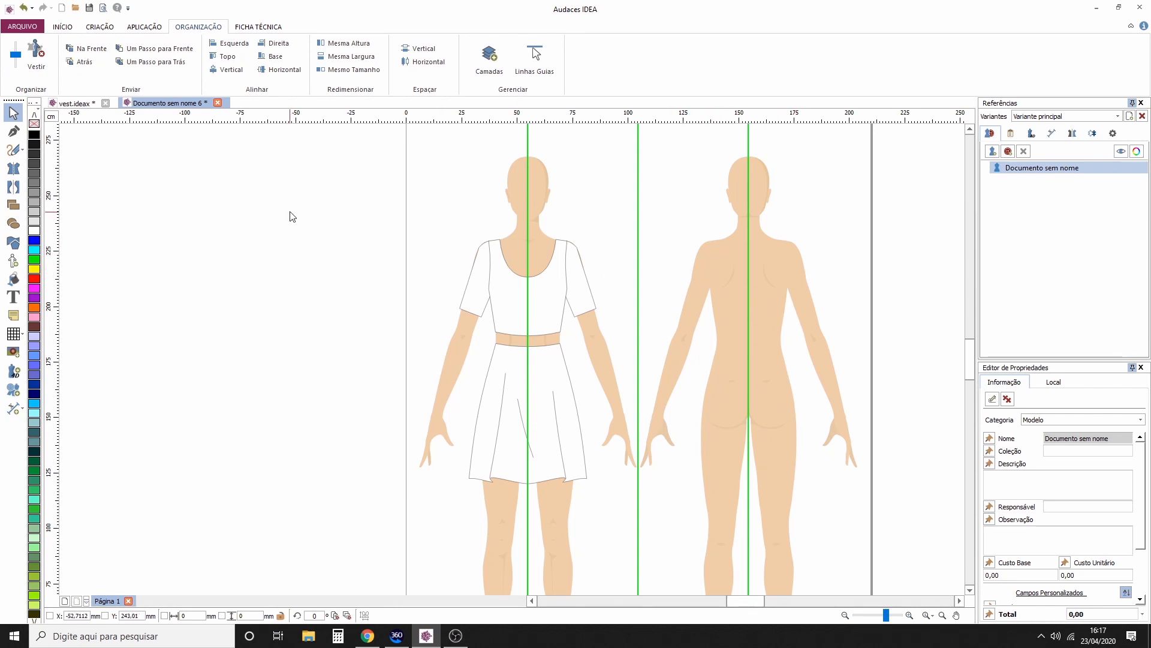
right_click(330, 241)
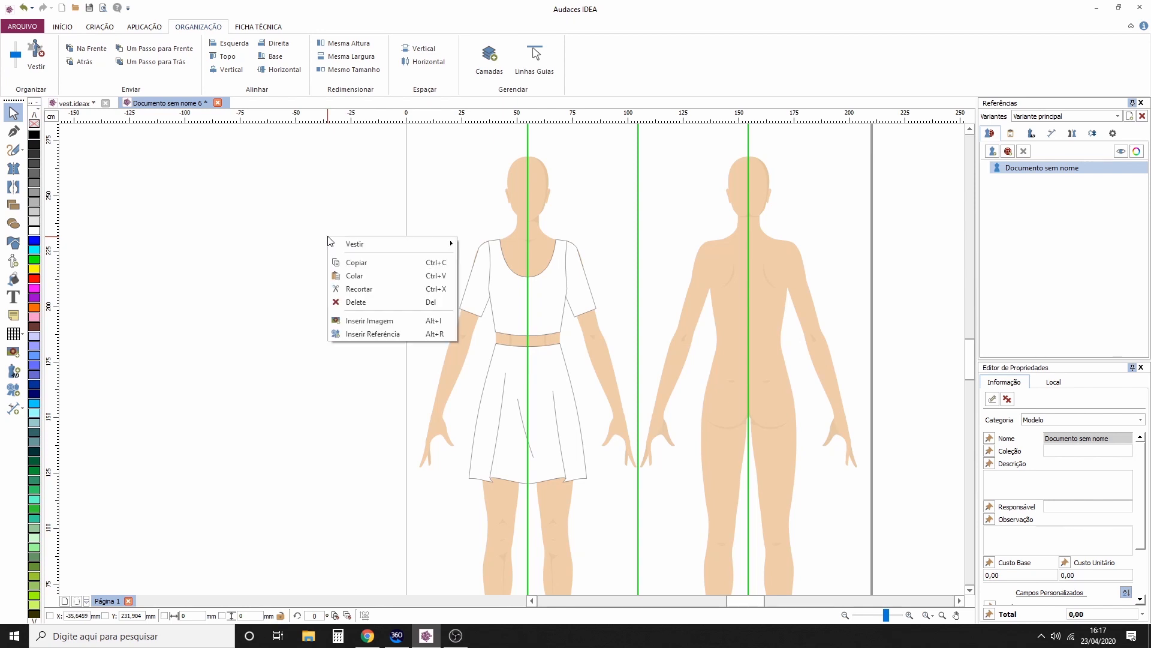
click(388, 322)
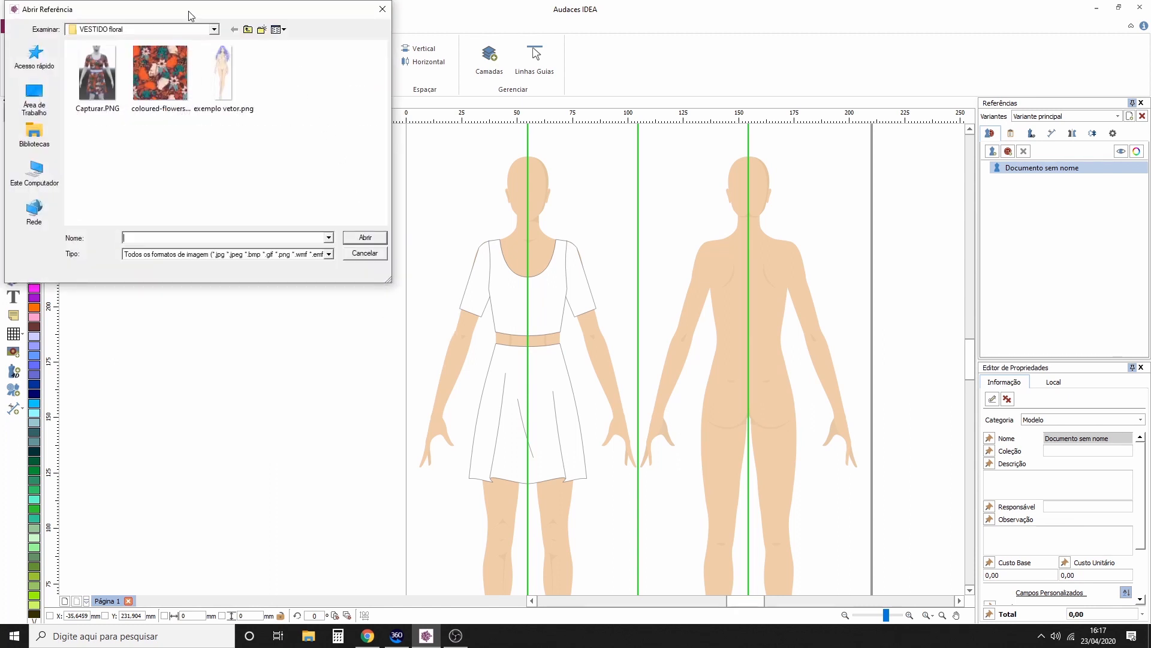
drag(204, 17, 262, 212)
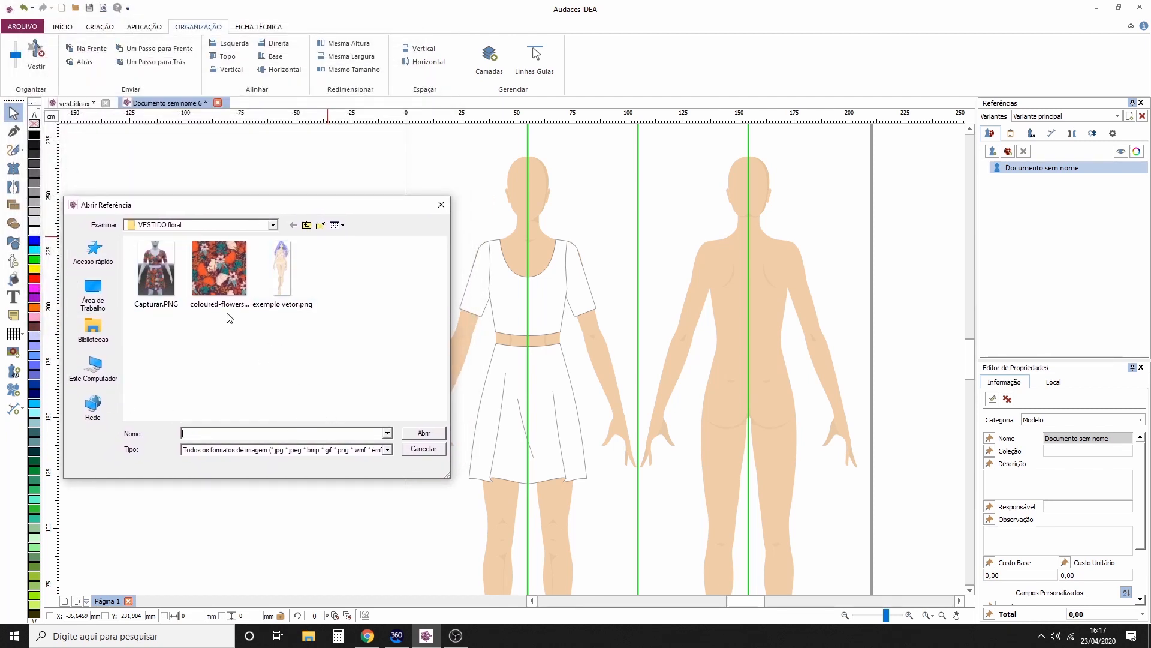
click(231, 279)
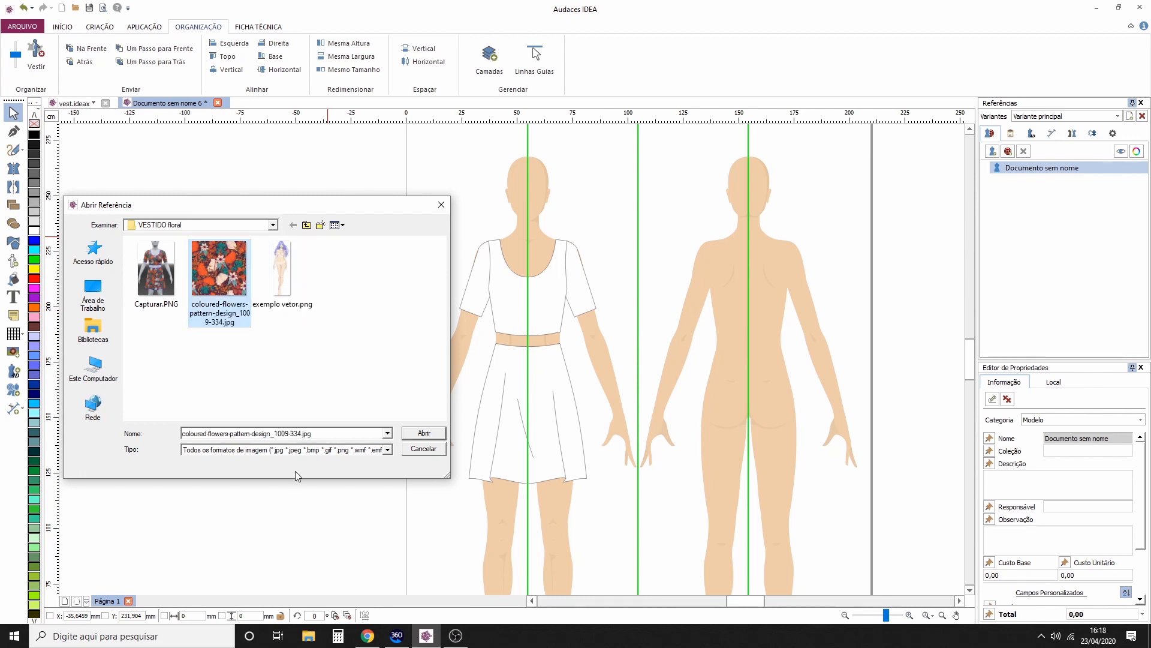
double_click(219, 268)
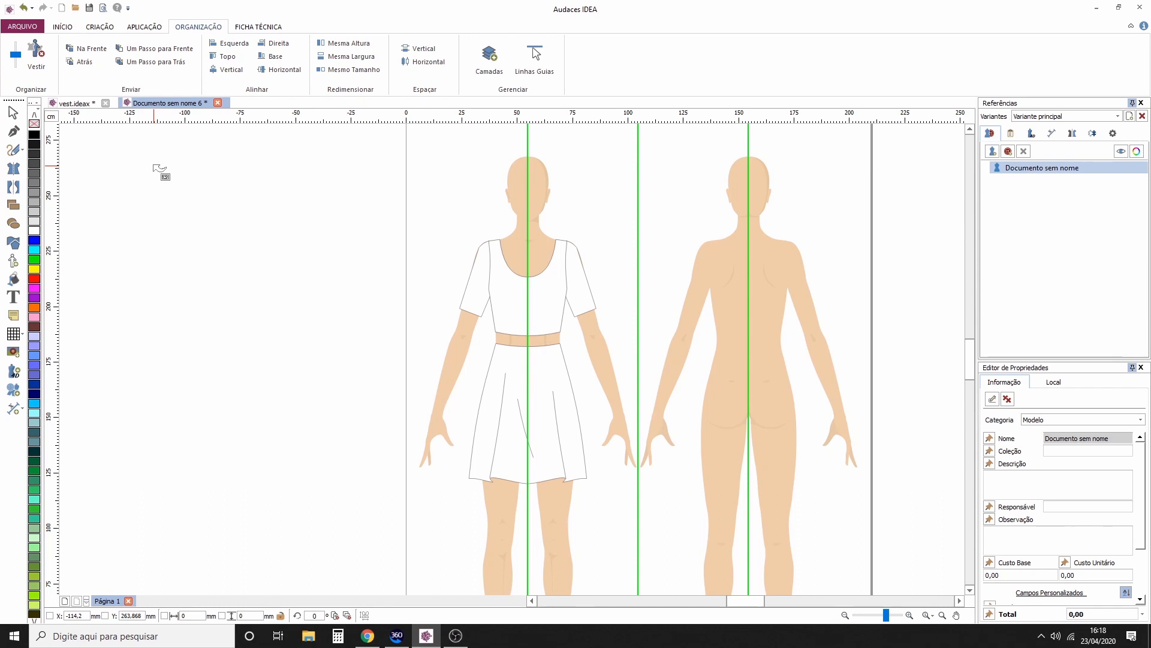
drag(154, 165, 432, 355)
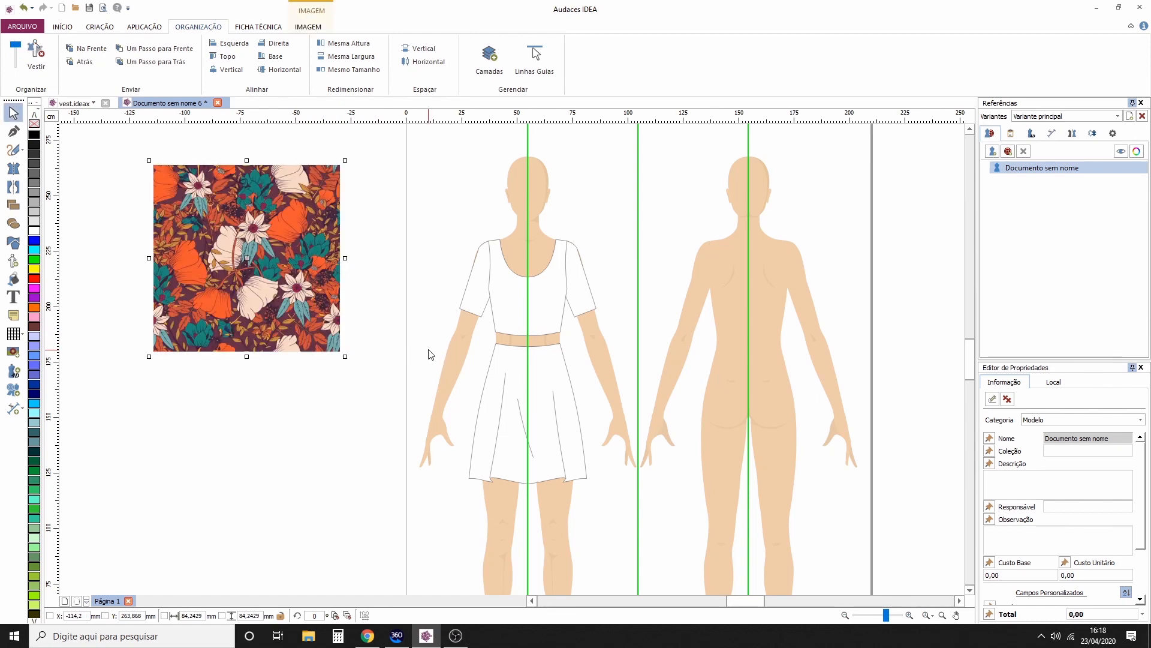
Step: Insert a second copy of coloured-flowers-pattern-design_1009-334.jpg below the first at about 166 mm square, and delete it
scroll(426, 347, down, 1)
scroll(456, 258, down, 1)
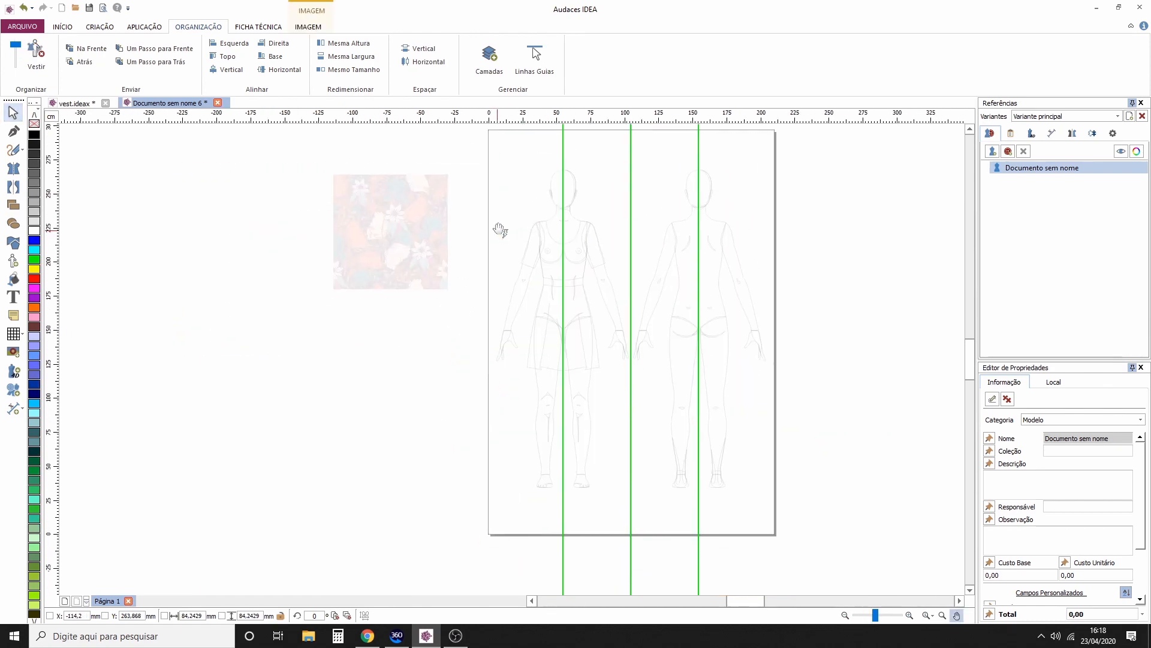
right_click(330, 343)
click(247, 386)
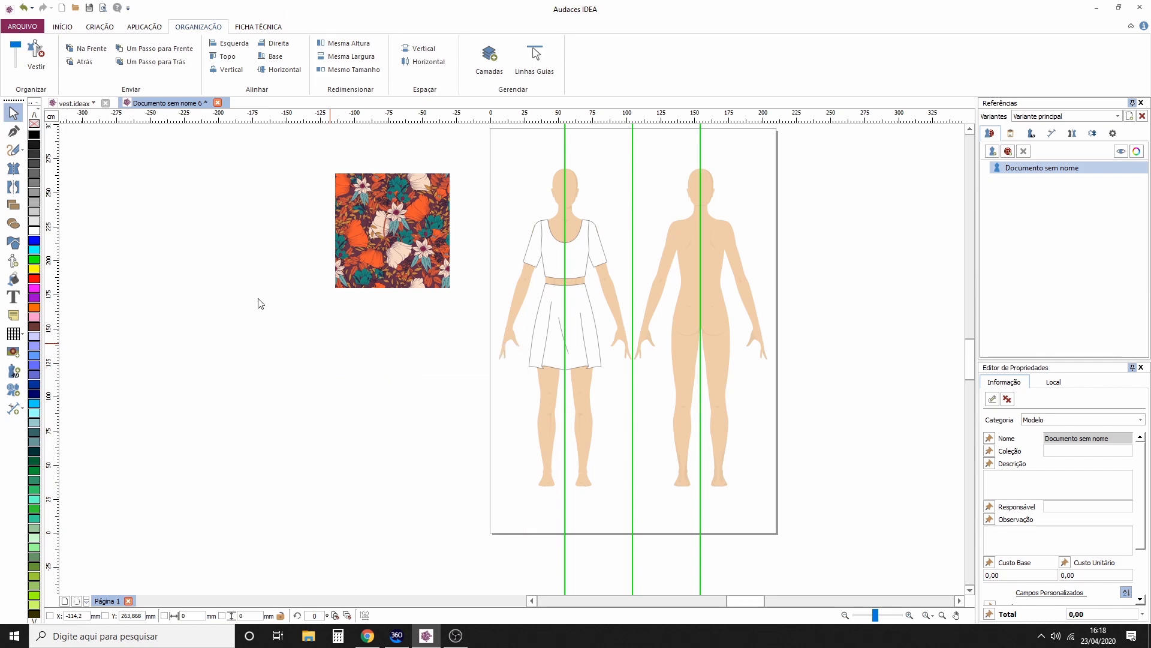
right_click(257, 298)
click(318, 418)
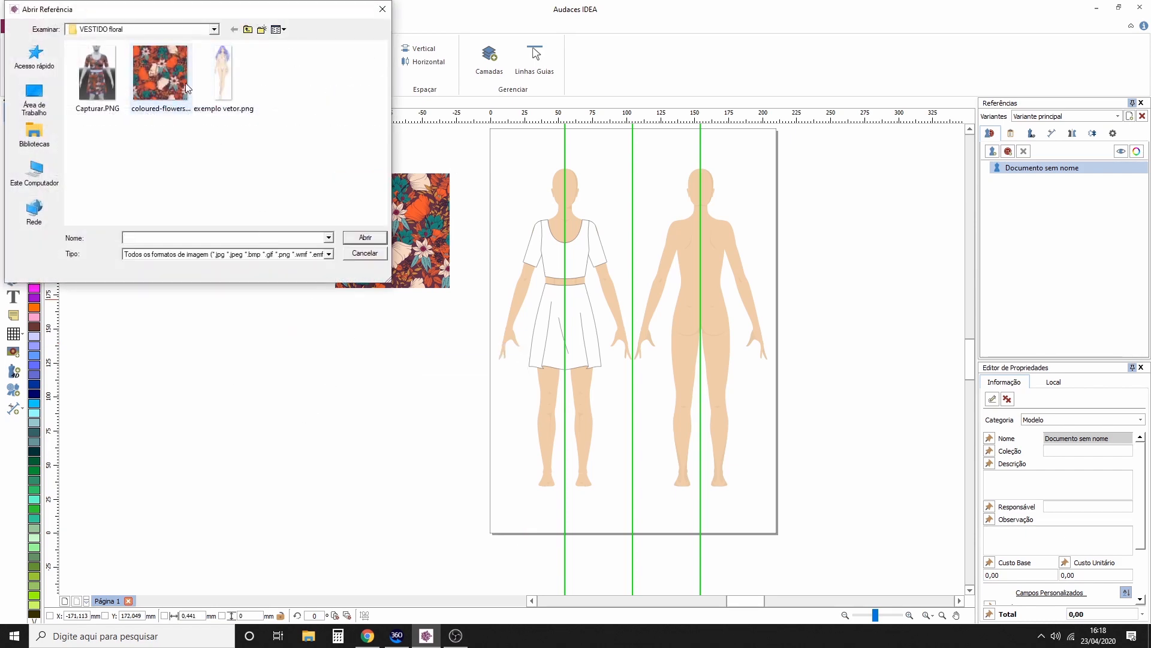
double_click(186, 83)
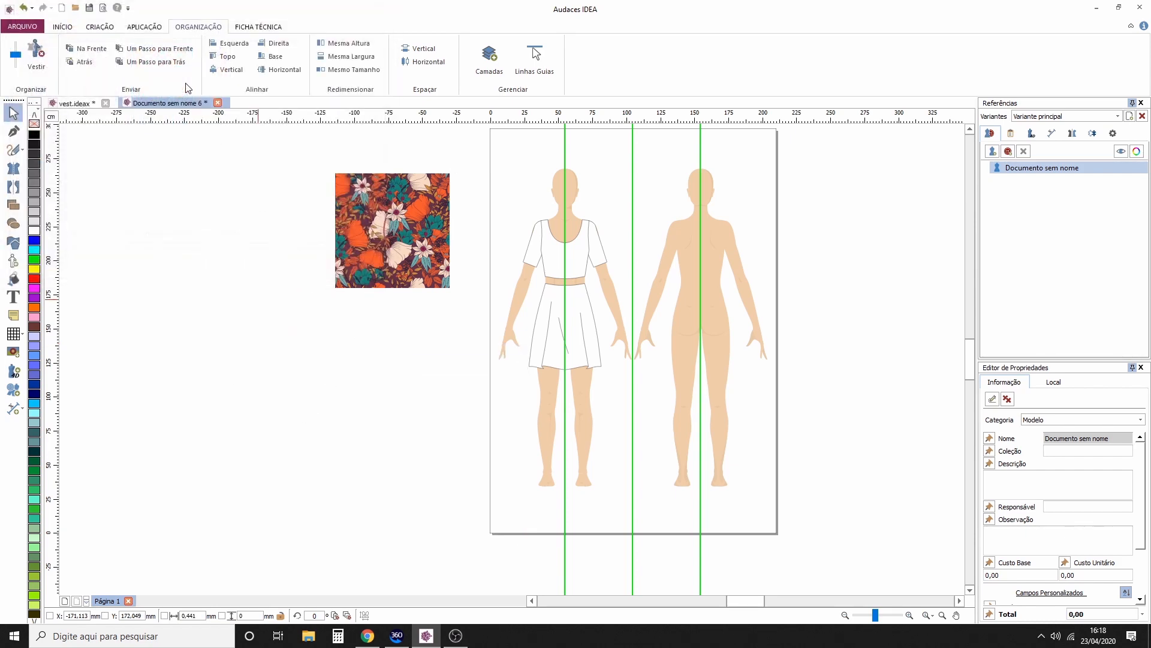
click(263, 324)
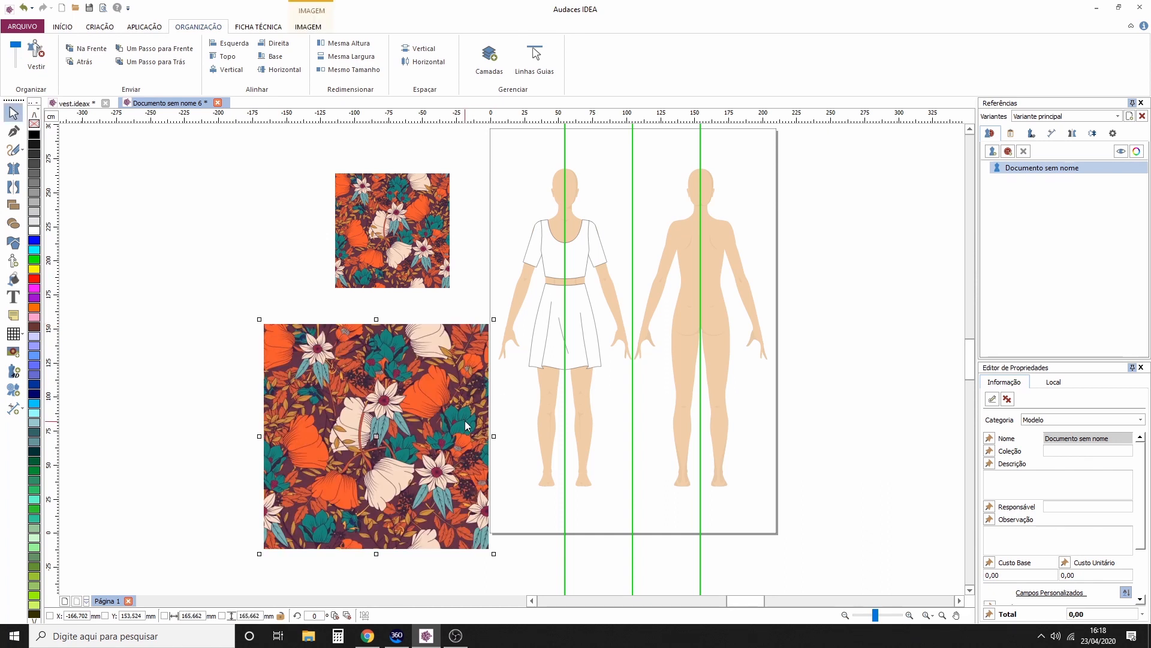
key(Delete)
Step: Insert another copy of the floral image below the first at about 25 mm square, and remove it
right_click(368, 313)
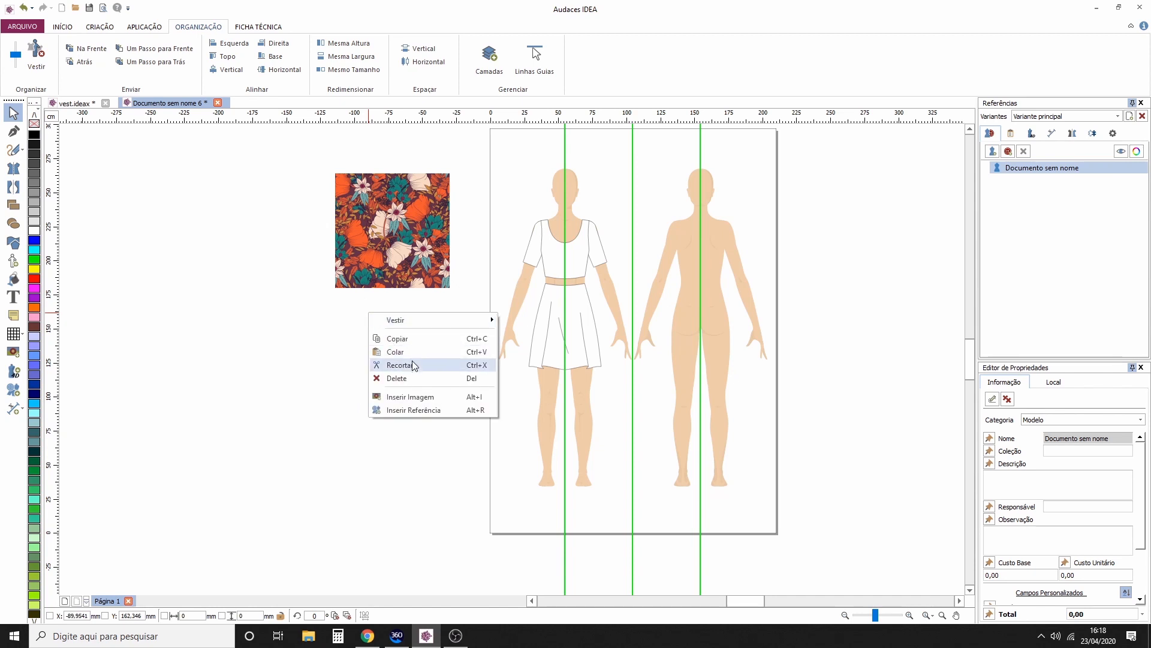
click(390, 281)
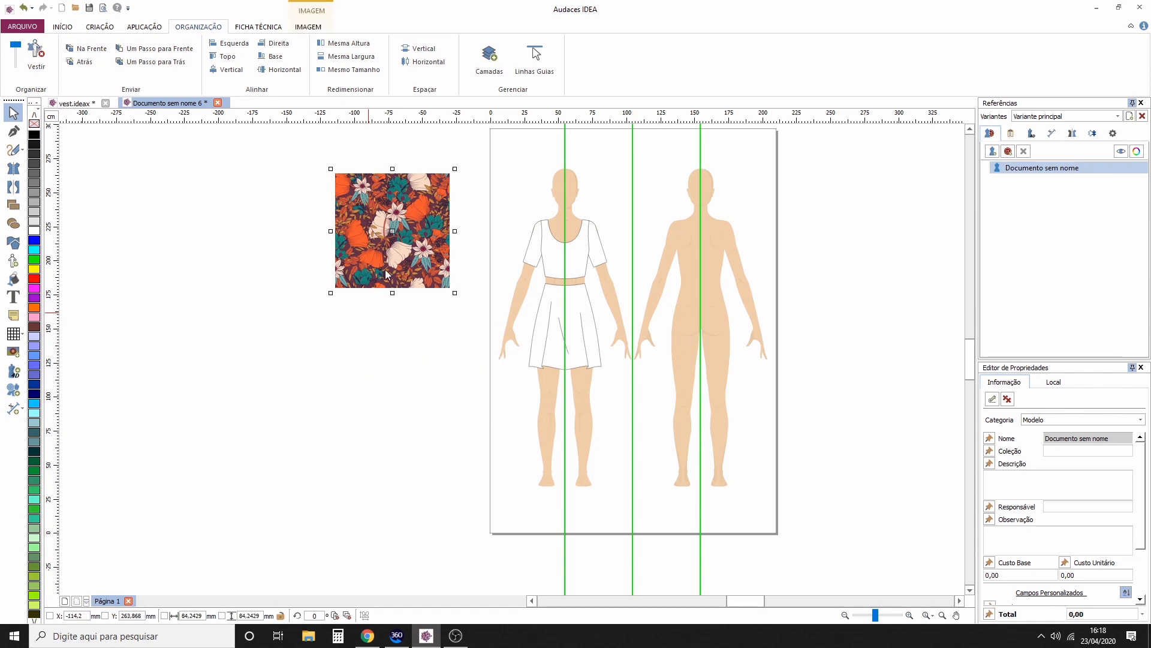
right_click(313, 372)
click(293, 329)
right_click(351, 357)
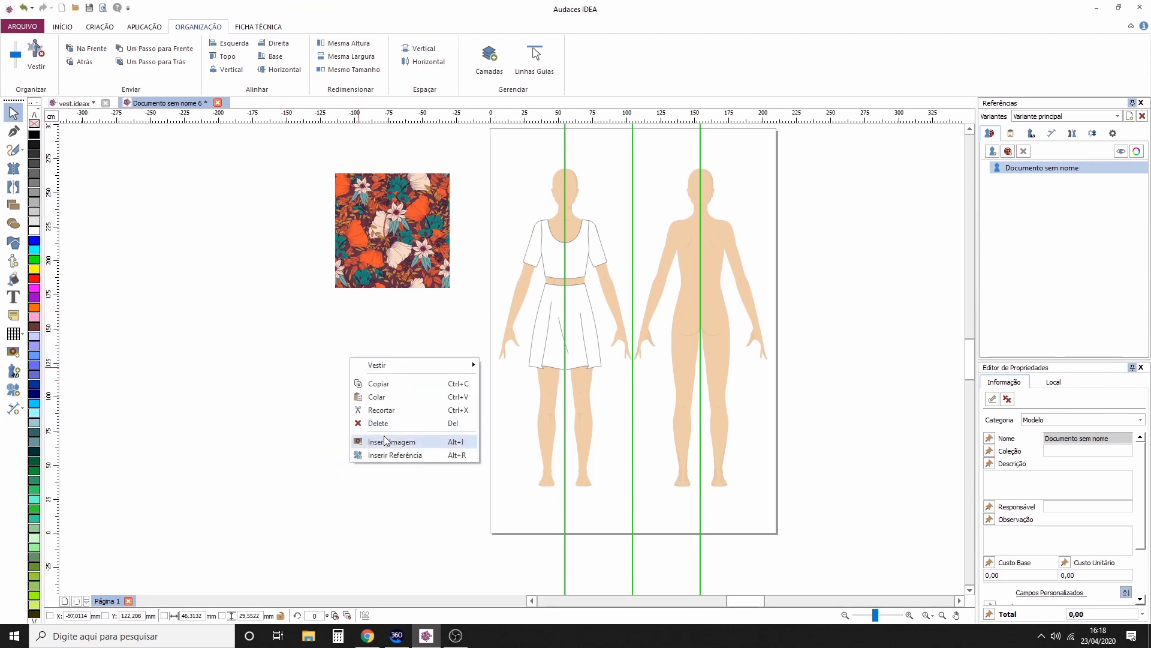
click(386, 439)
double_click(162, 58)
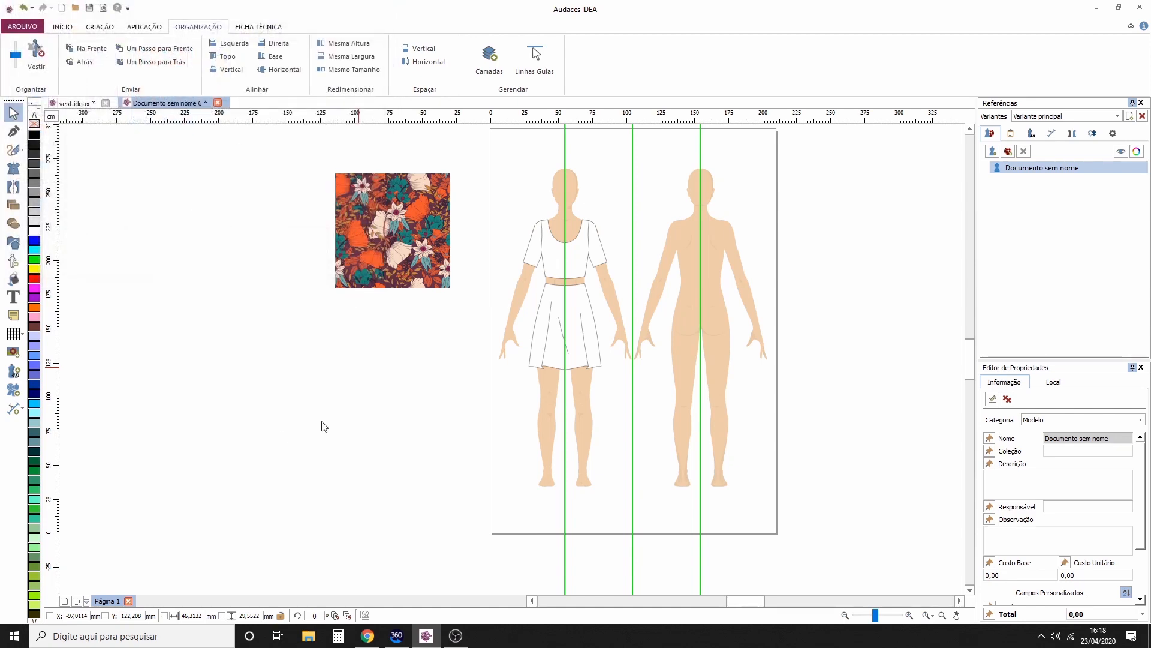
drag(247, 318, 331, 402)
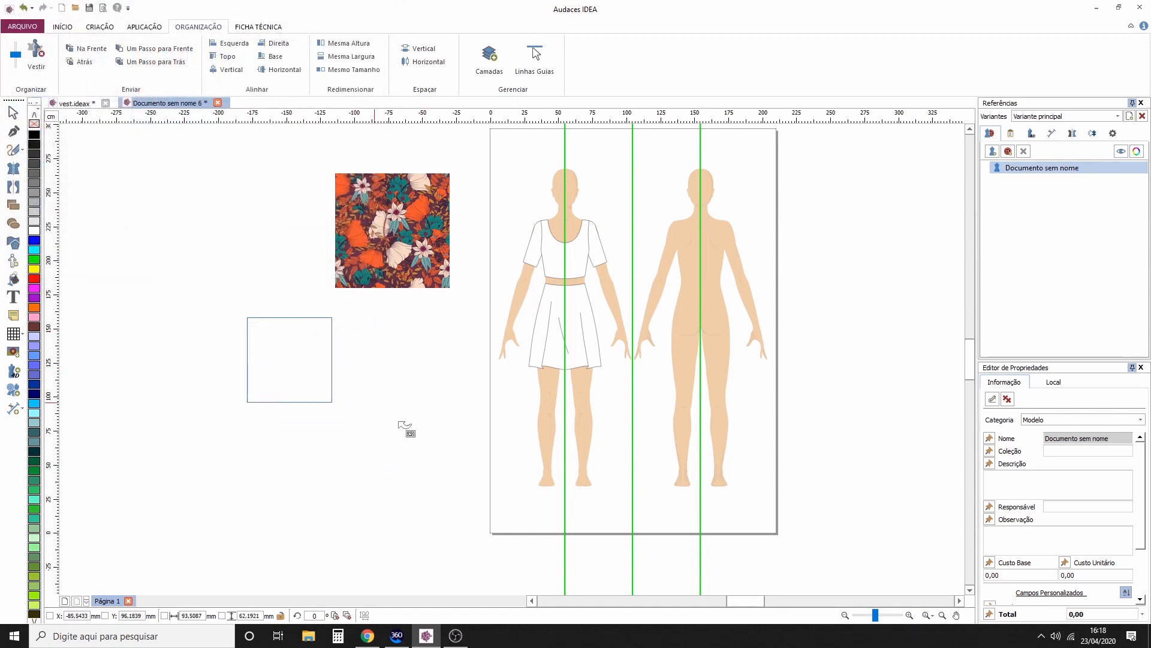
drag(399, 424, 362, 330)
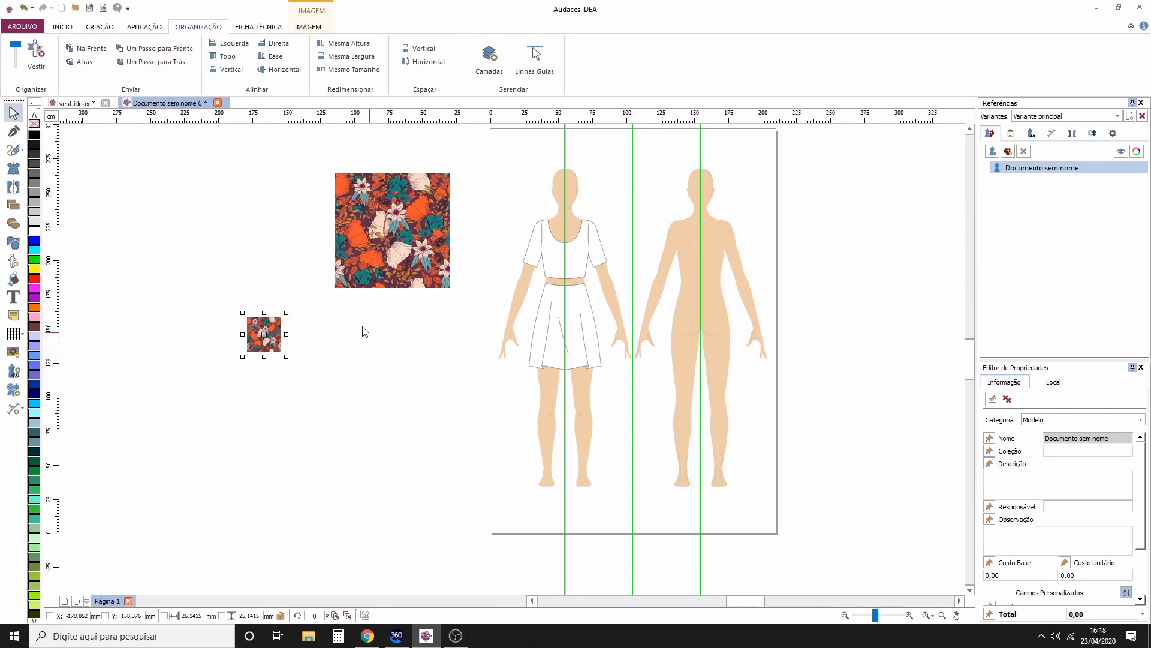
click(256, 260)
click(273, 315)
key(Delete)
Step: Apply the floral image as an all-over print (Estampa Corrida) to the front mannequin's skirt, using the optimised image
scroll(494, 206, up, 3)
drag(706, 234, 604, 247)
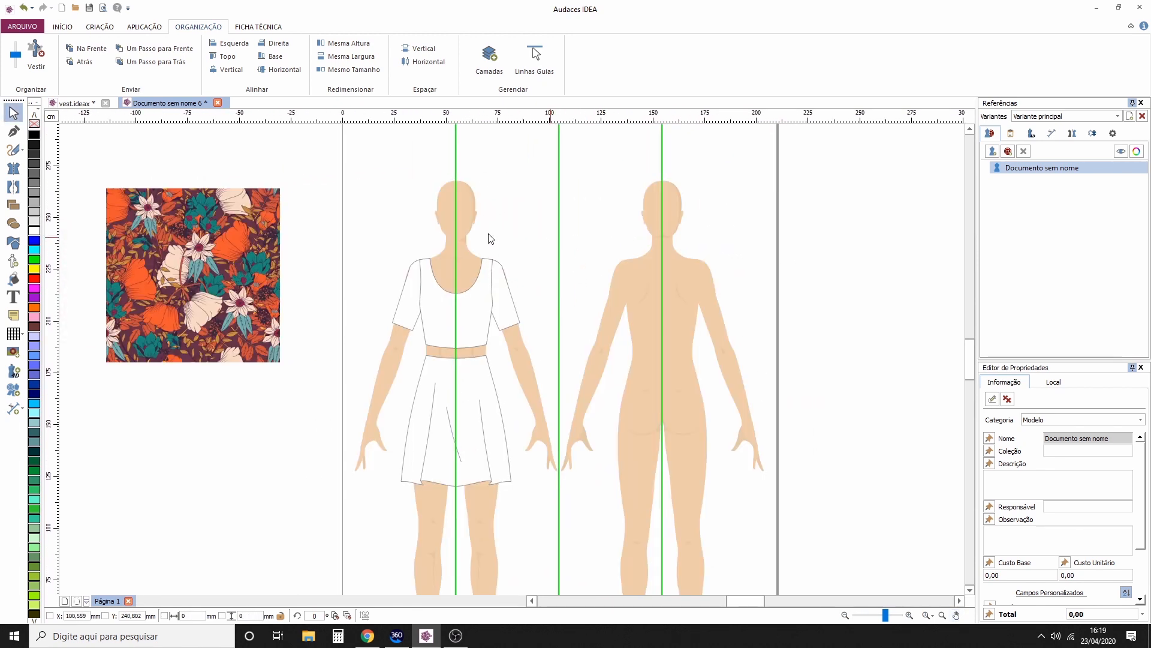
click(254, 241)
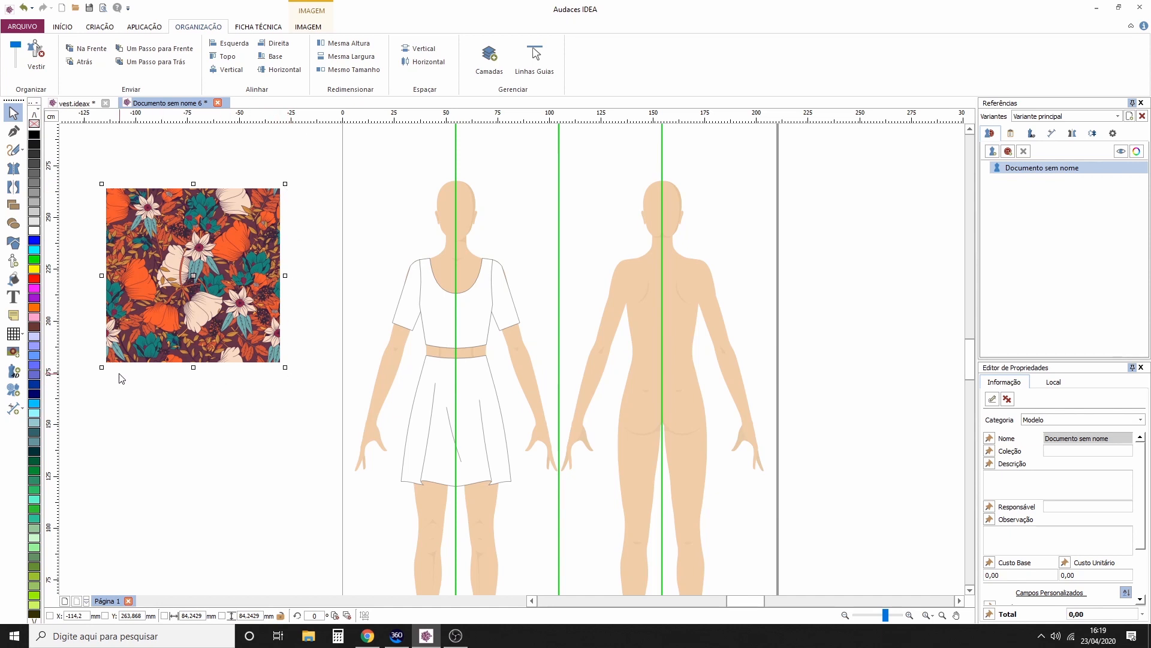
right_click(242, 230)
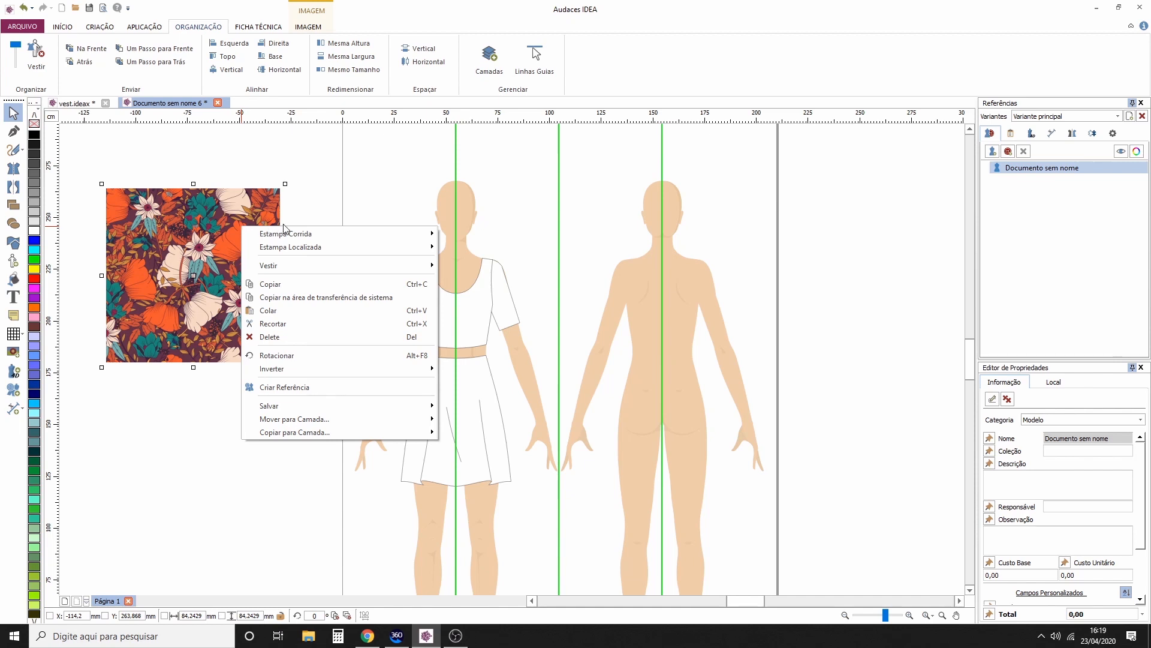
mouse_move(307, 234)
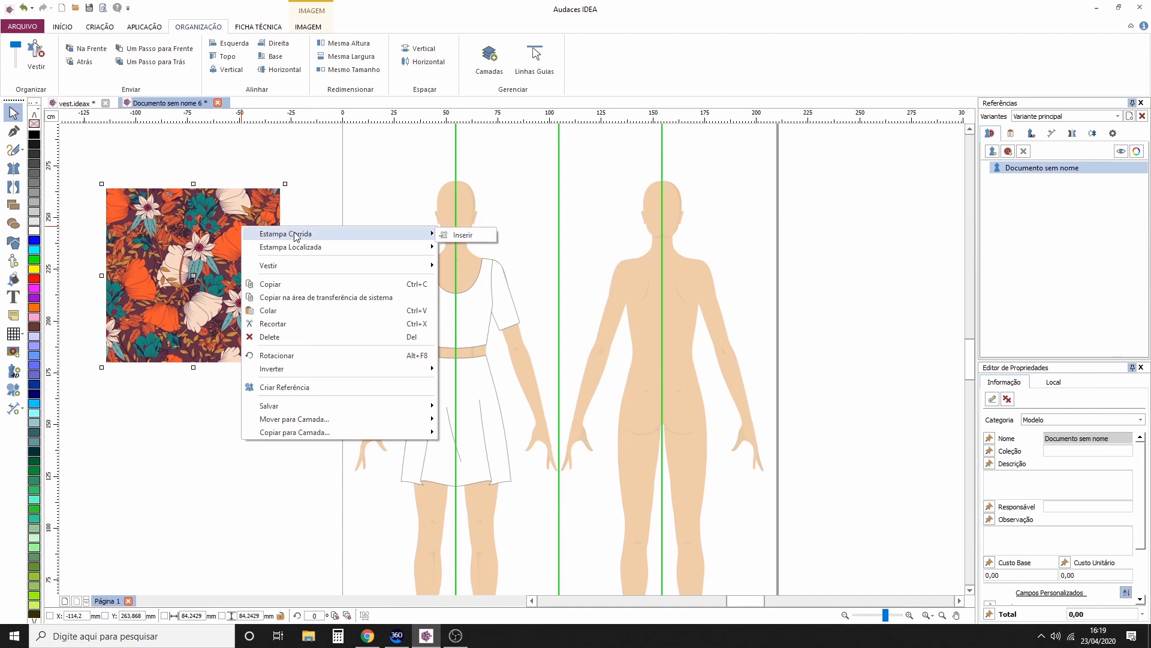
click(460, 234)
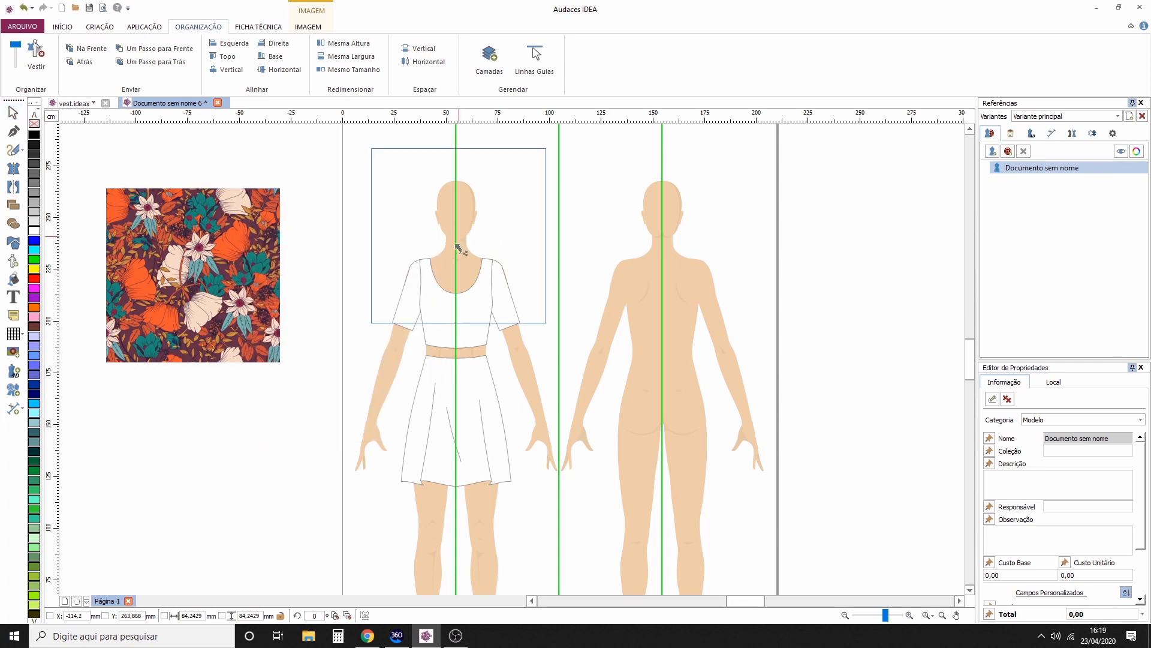
click(477, 463)
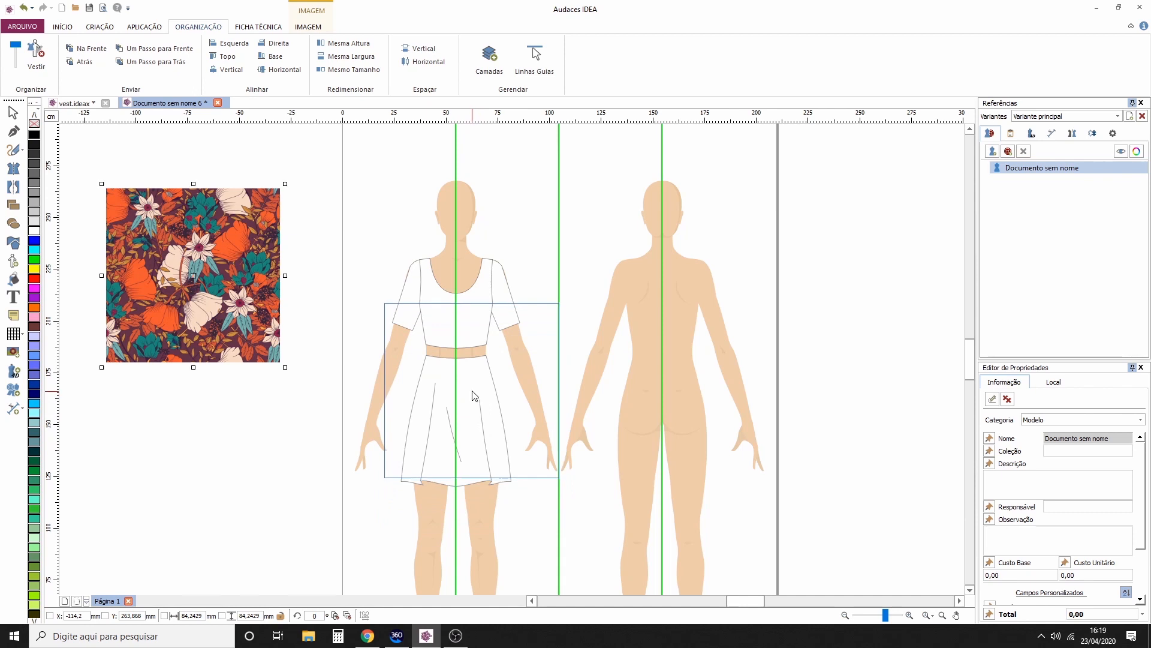
click(625, 368)
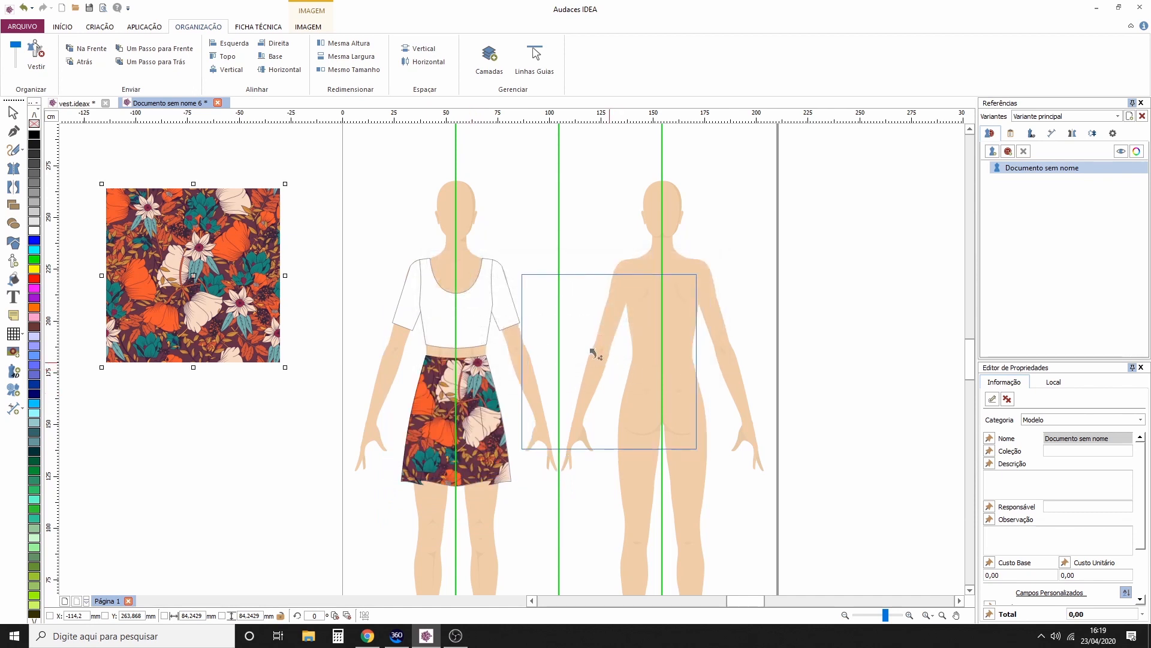
Step: Fill the bodice and sleeves with the same optimised floral print, and delete the loose pattern image beside the mannequin
click(475, 305)
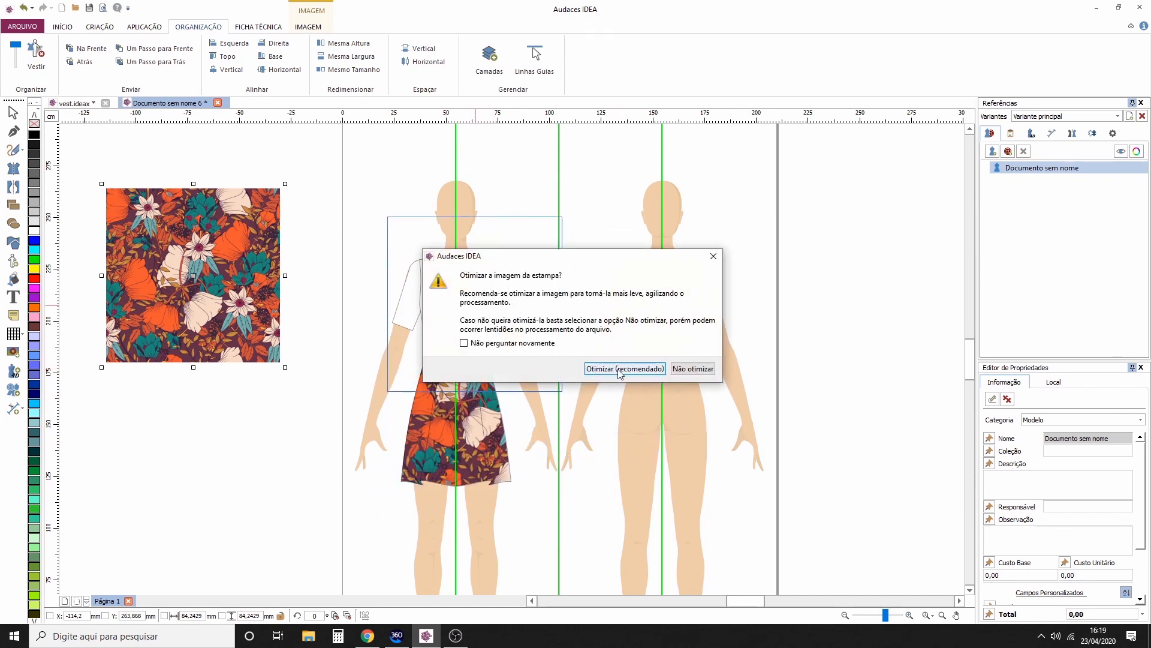
click(621, 368)
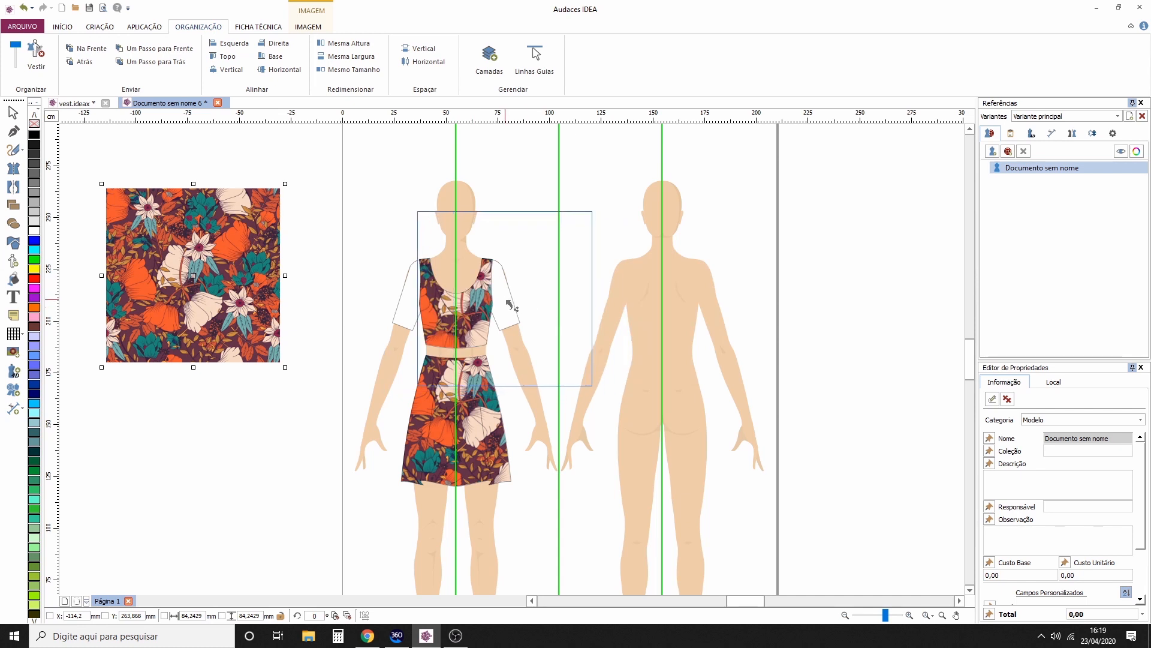
click(509, 303)
click(621, 368)
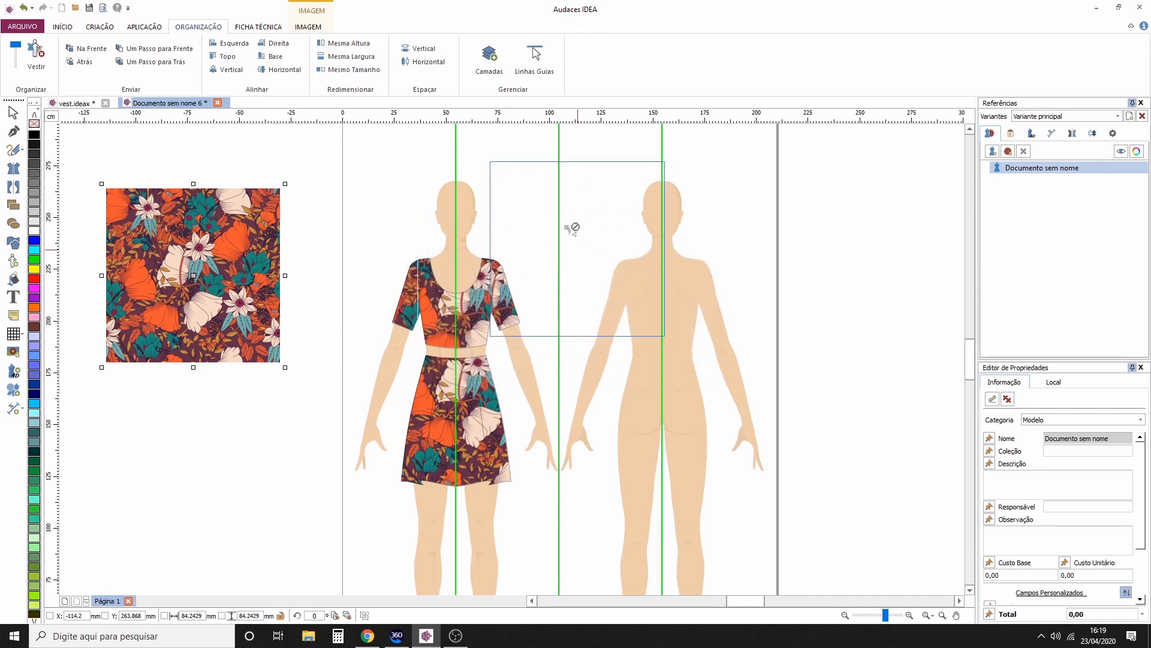
key(Escape)
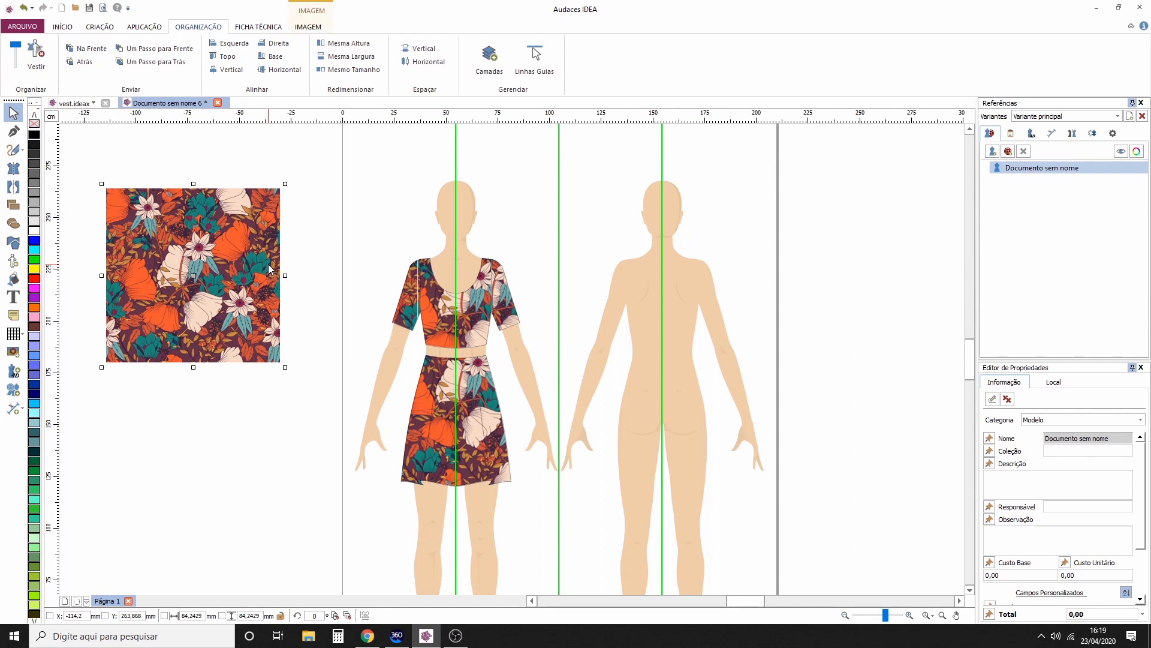
key(Delete)
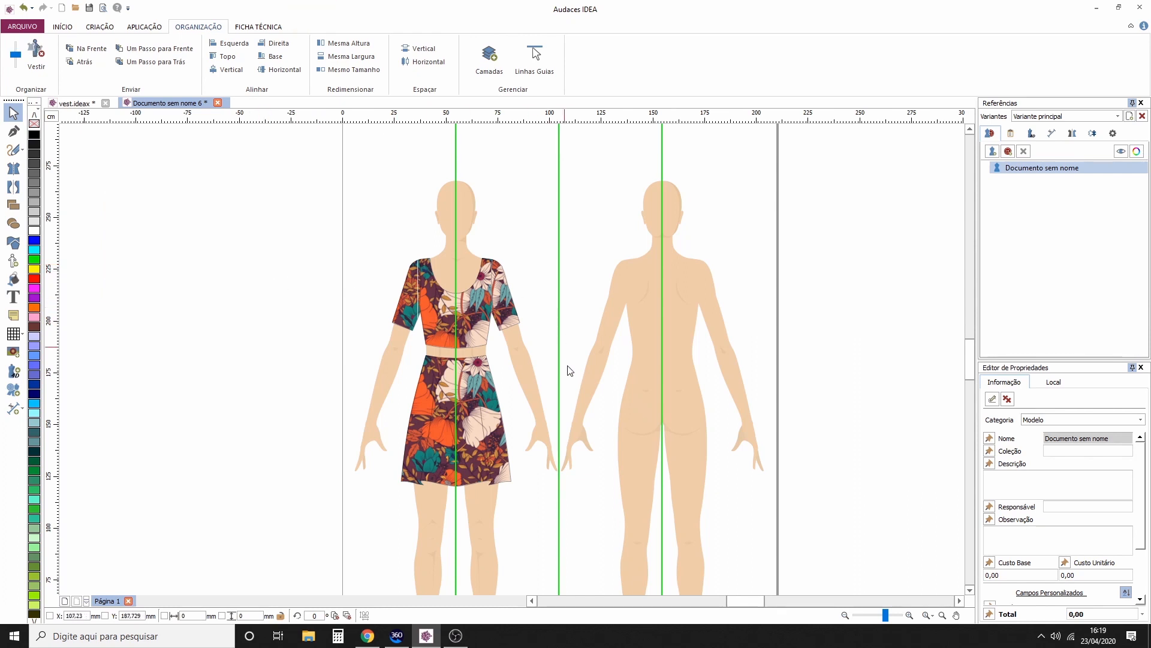
scroll(566, 368, up, 1)
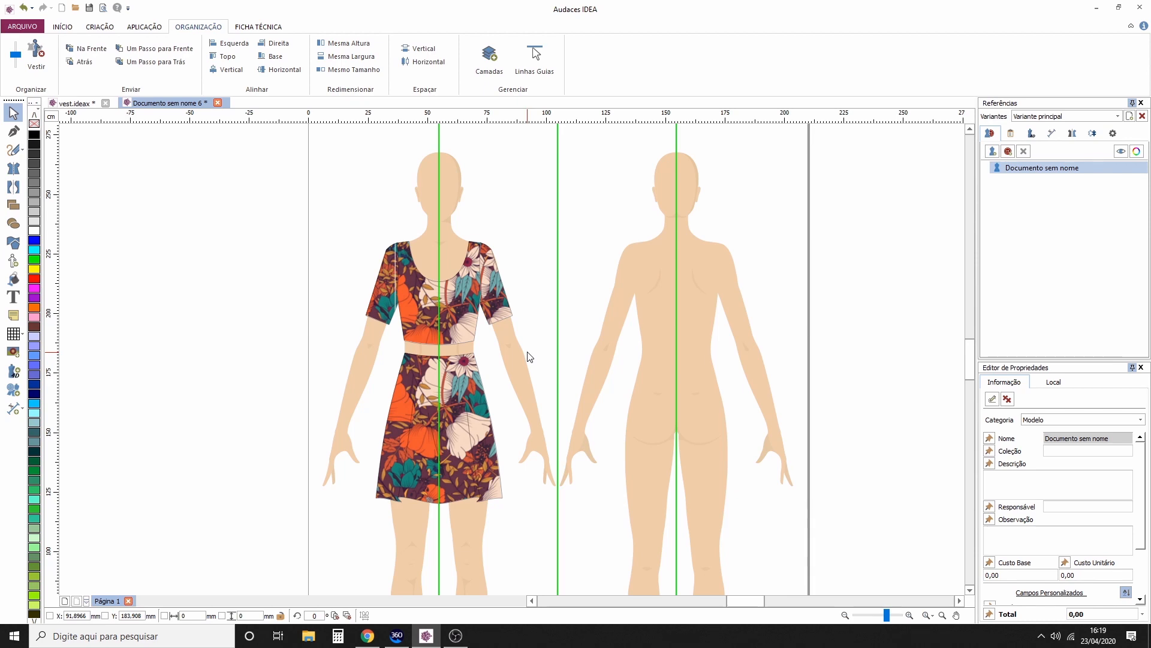
scroll(529, 356, up, 1)
scroll(540, 285, down, 2)
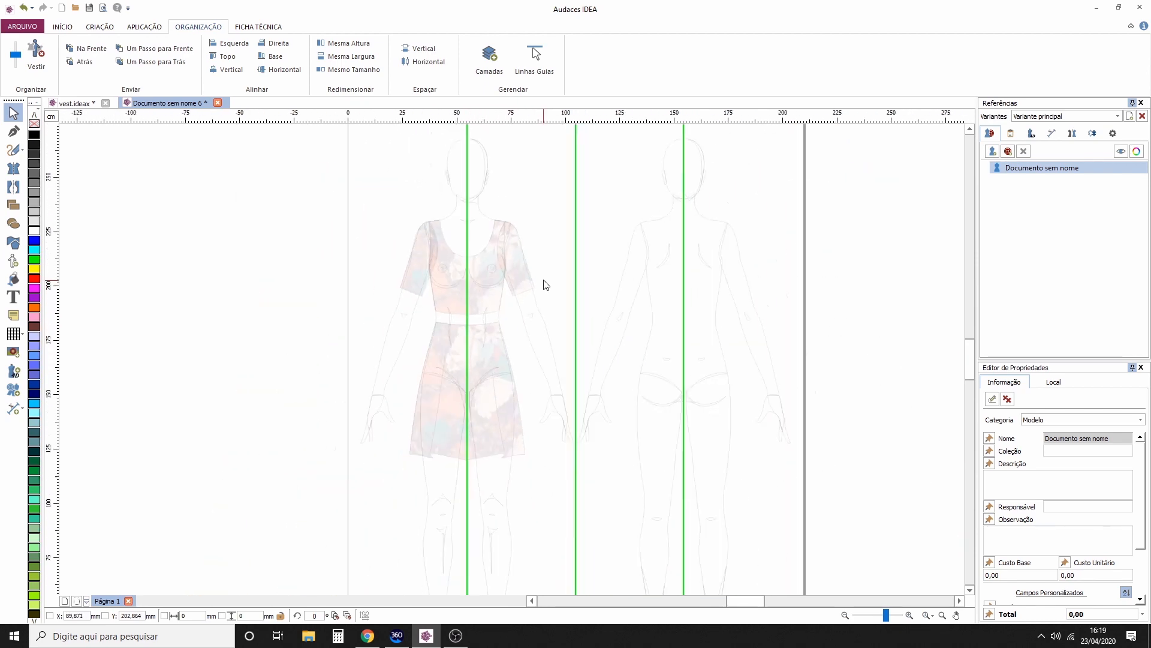
click(429, 304)
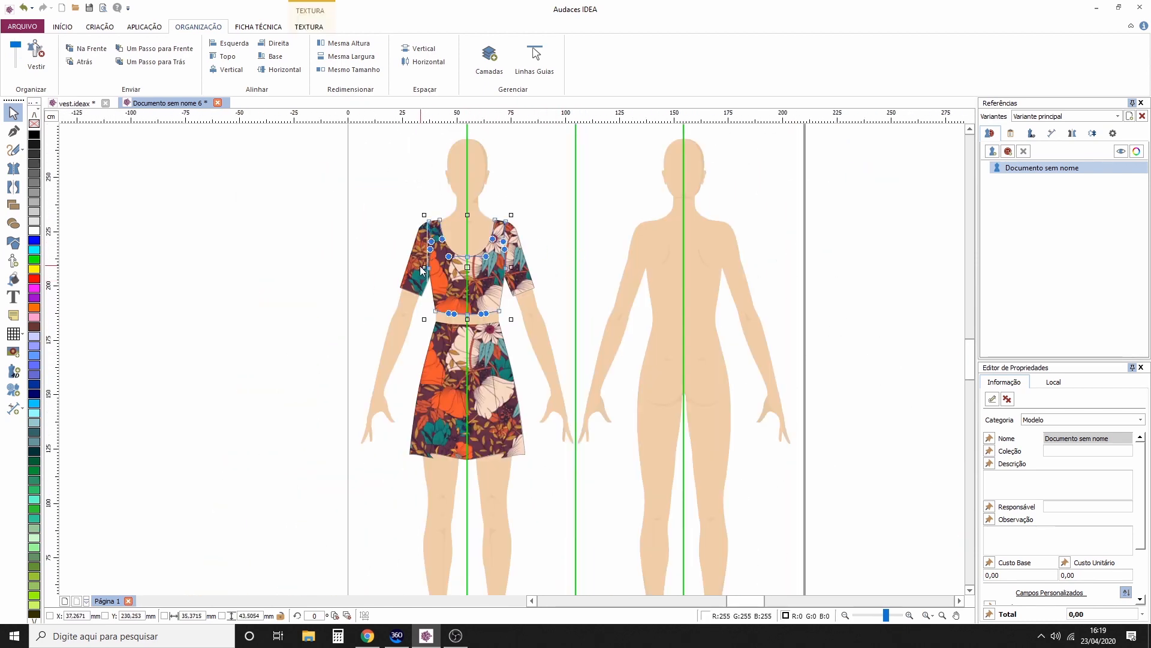
click(600, 229)
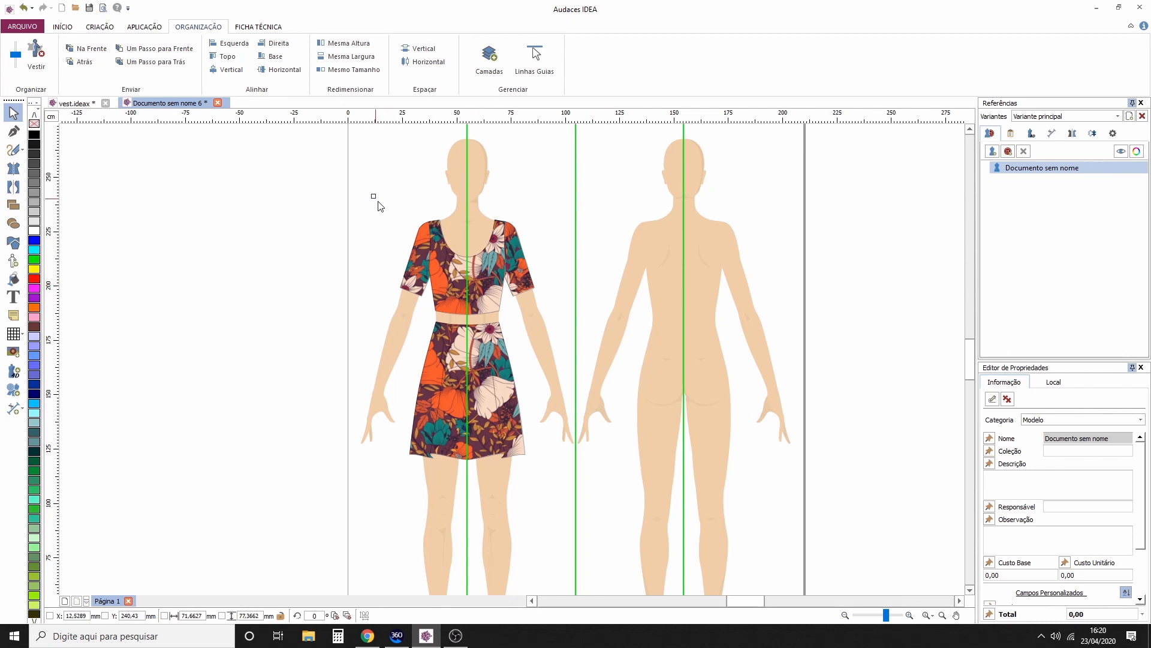
Step: Mirror the complete printed top and skirt across a vertical axis between the mannequins, placing the outfit on the back mannequin
drag(378, 207, 565, 495)
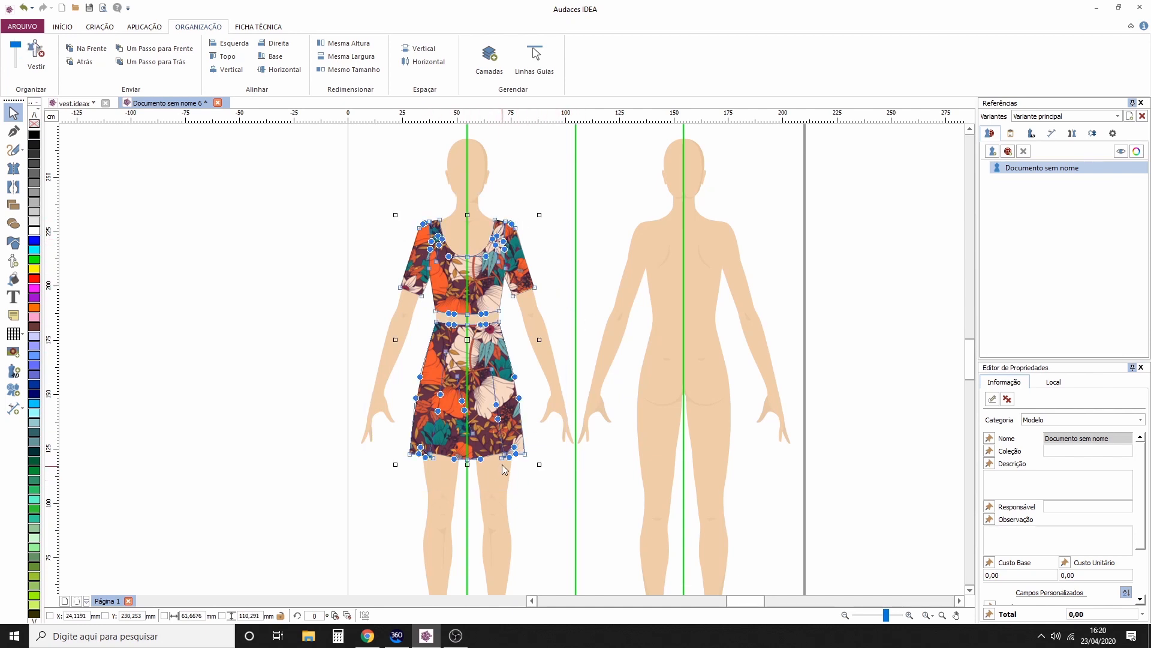
scroll(463, 443, up, 2)
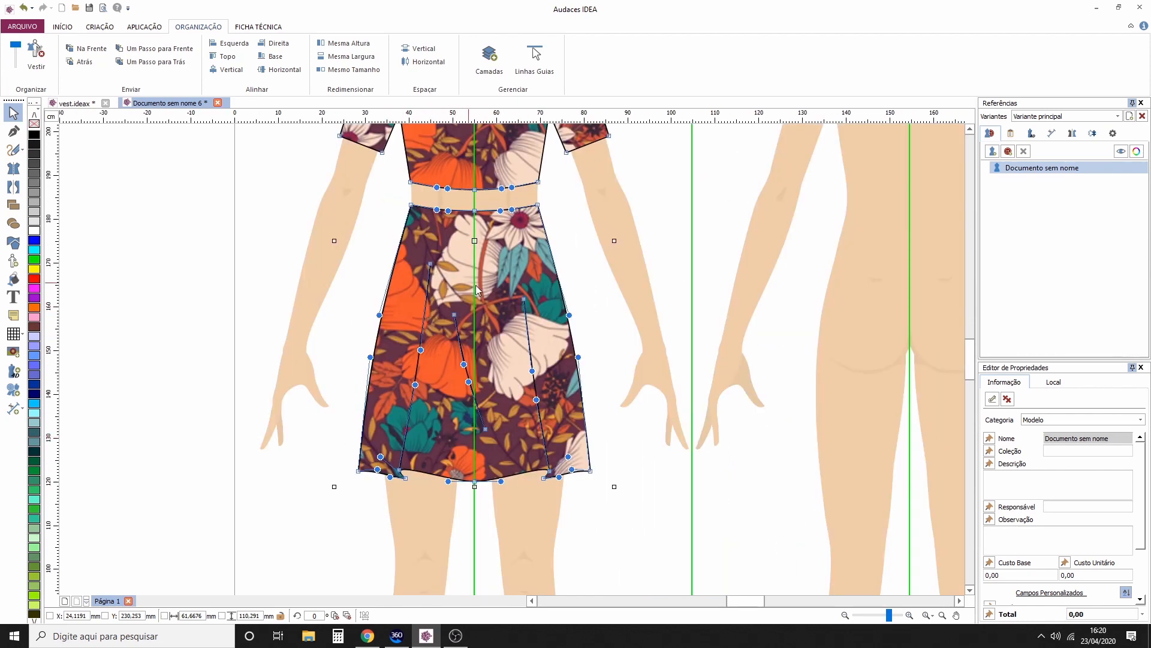
scroll(476, 285, down, 1)
drag(582, 240, 552, 326)
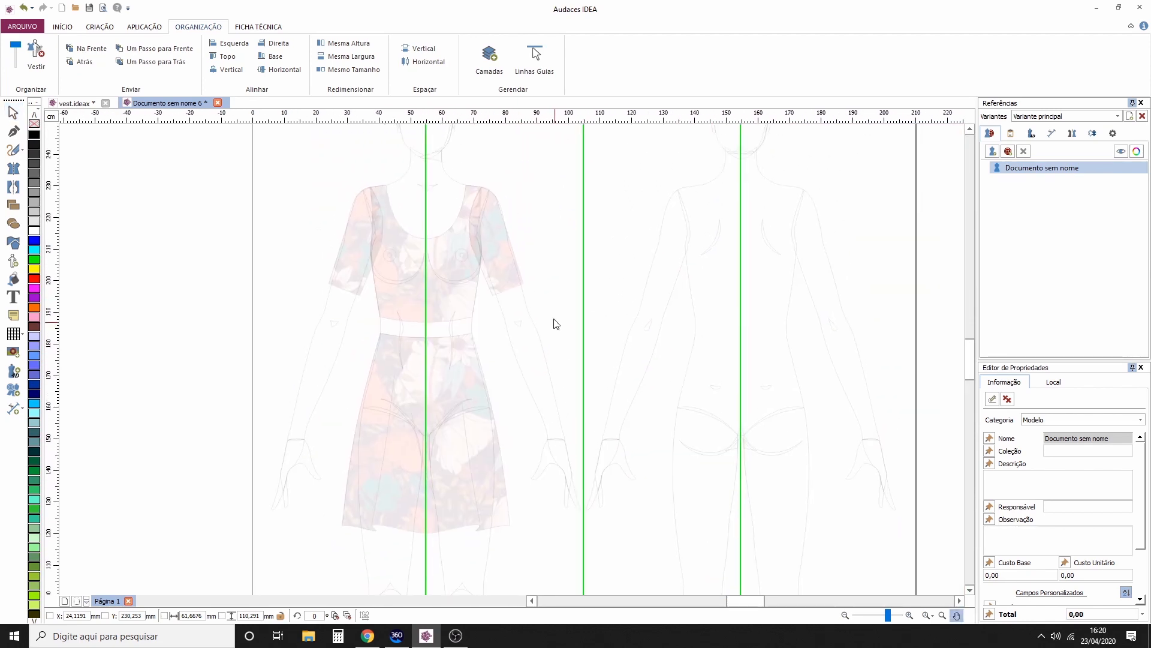
click(144, 28)
click(99, 27)
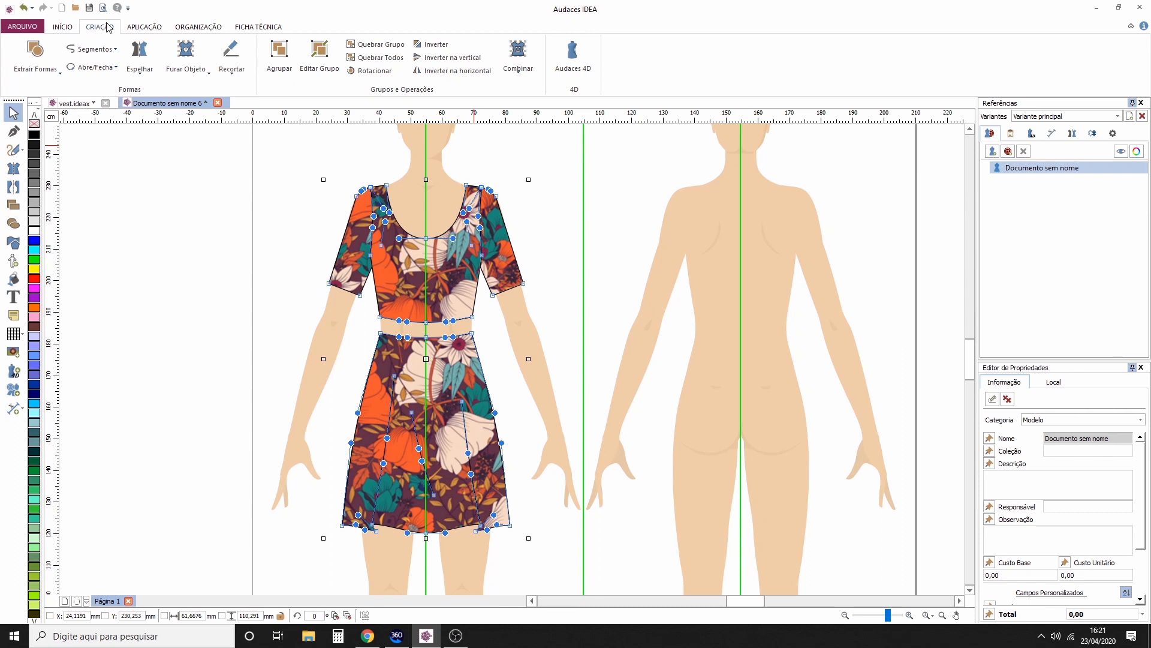
click(429, 51)
click(628, 153)
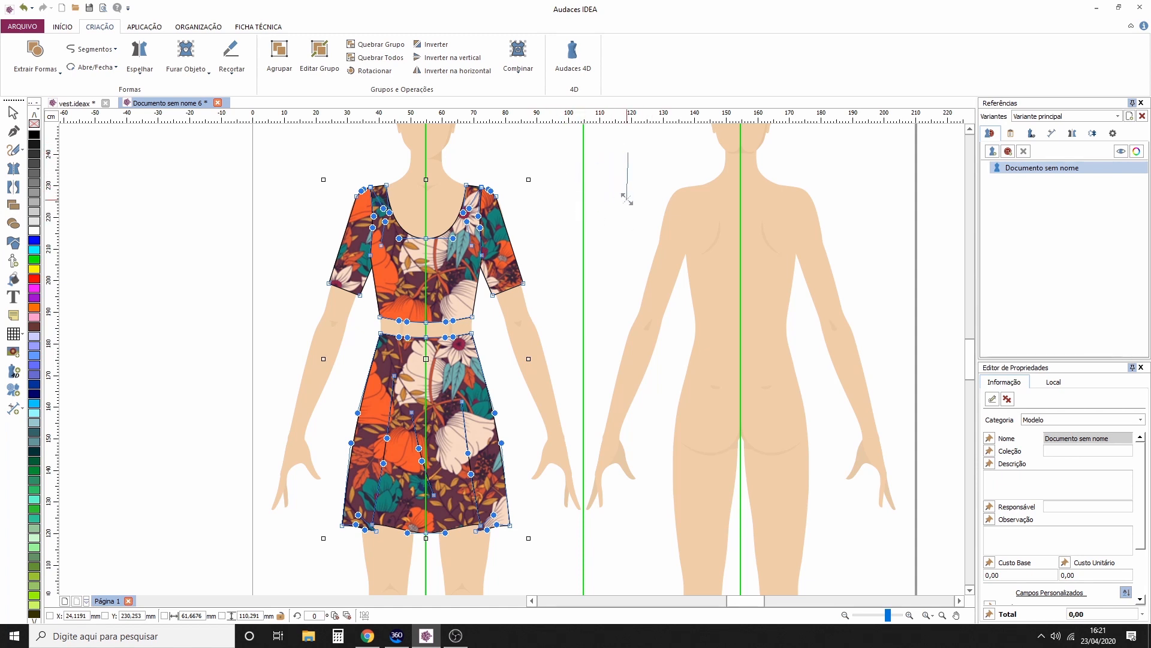
click(600, 187)
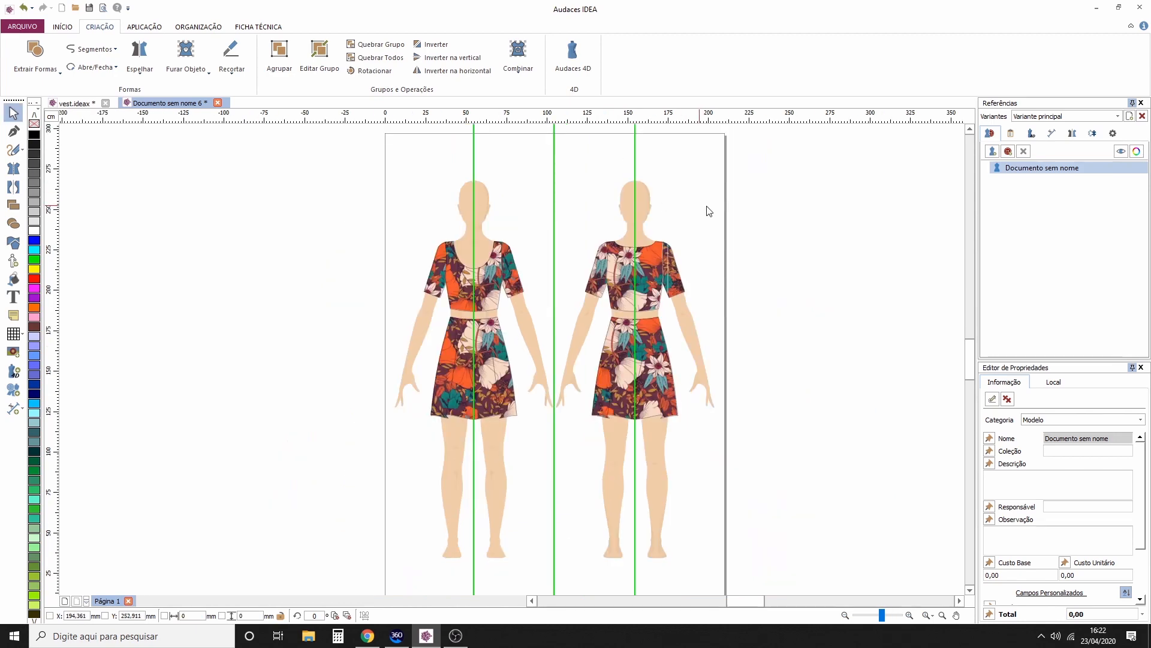
Step: Compare the print scale and outfit with those in the vest document, and return to the unnamed document
click(76, 103)
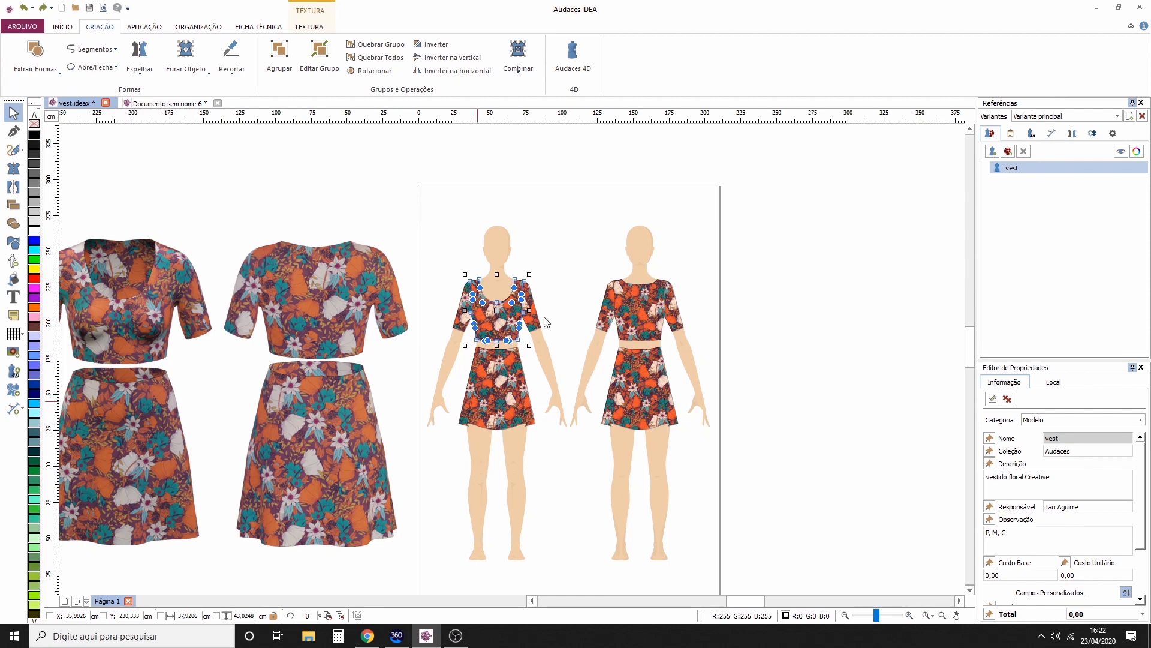
click(168, 103)
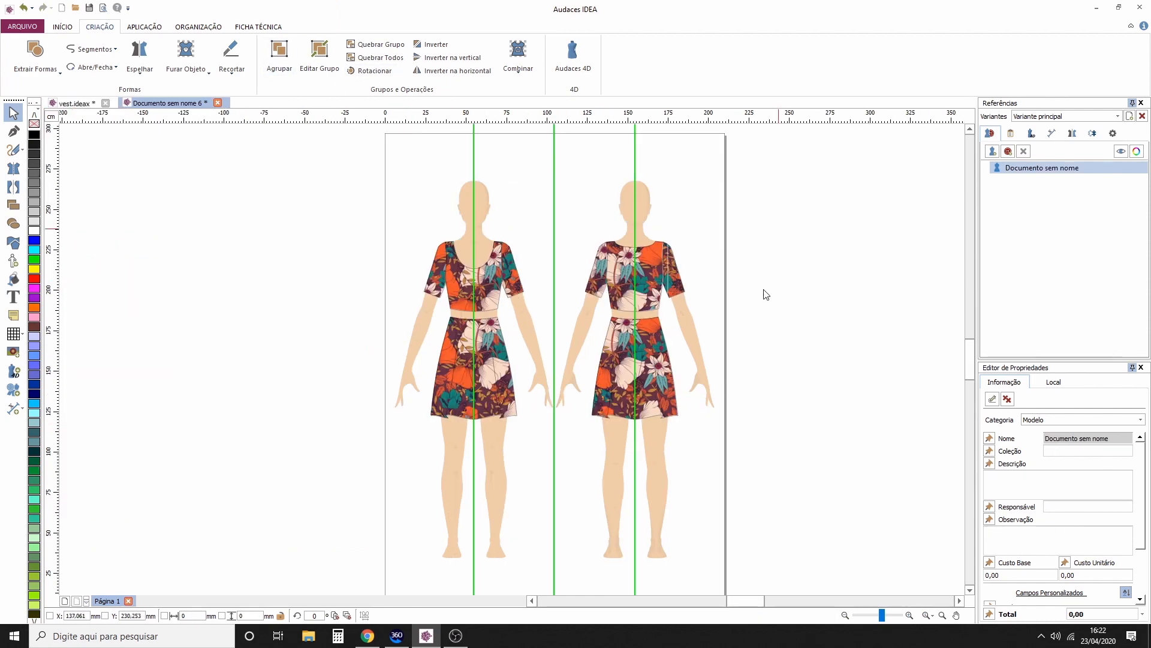
Step: Import the Audaces 4D file "vestido floral - B.4dx" as a reference, without inserting the drawing on the page
click(24, 29)
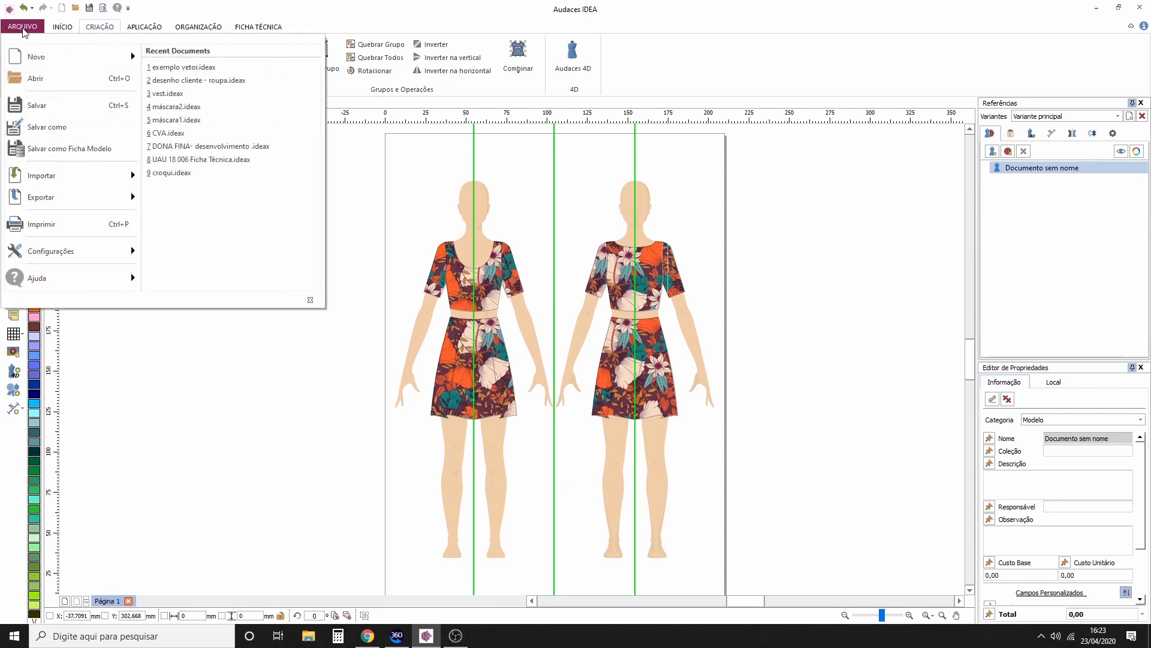
mouse_move(102, 174)
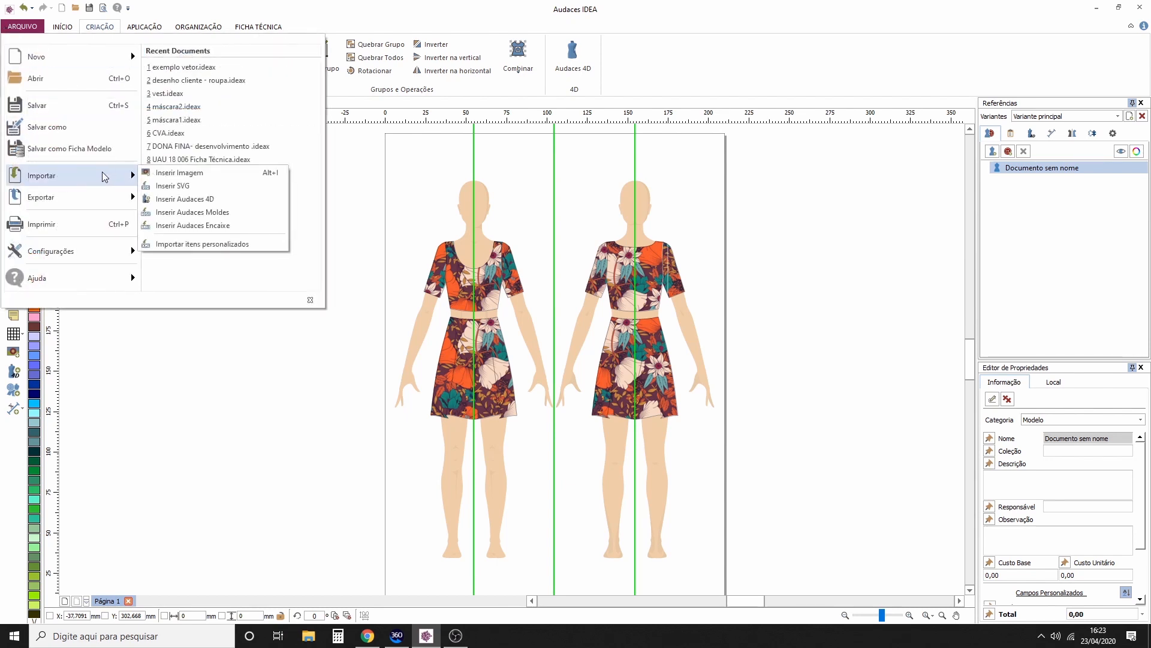
click(209, 200)
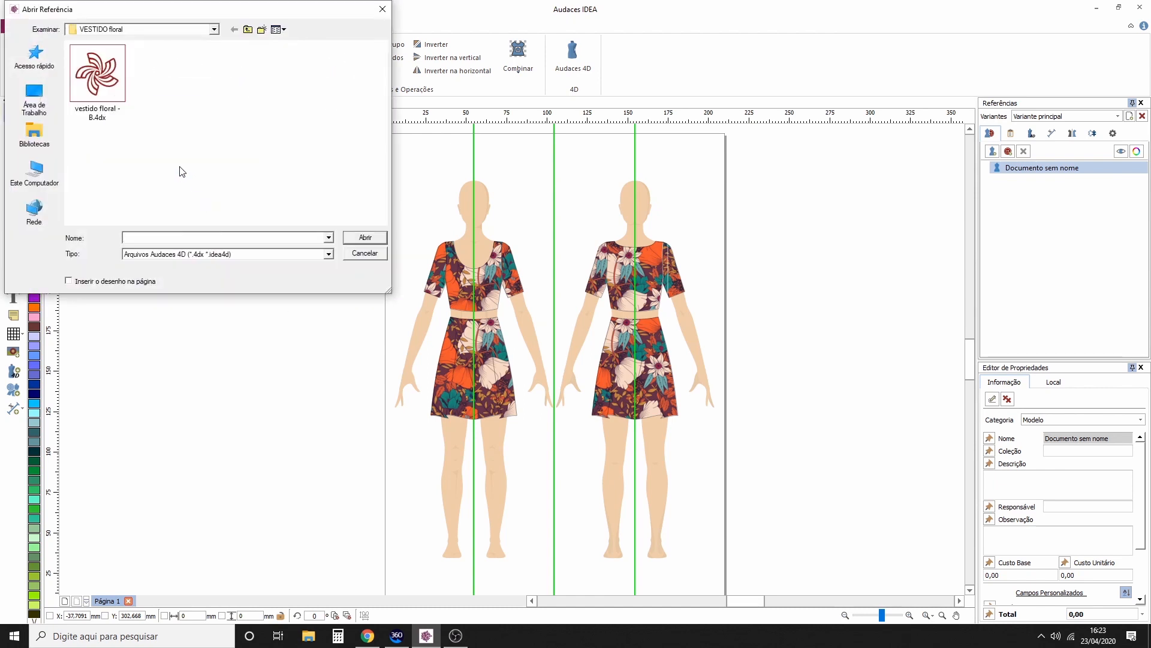
click(111, 79)
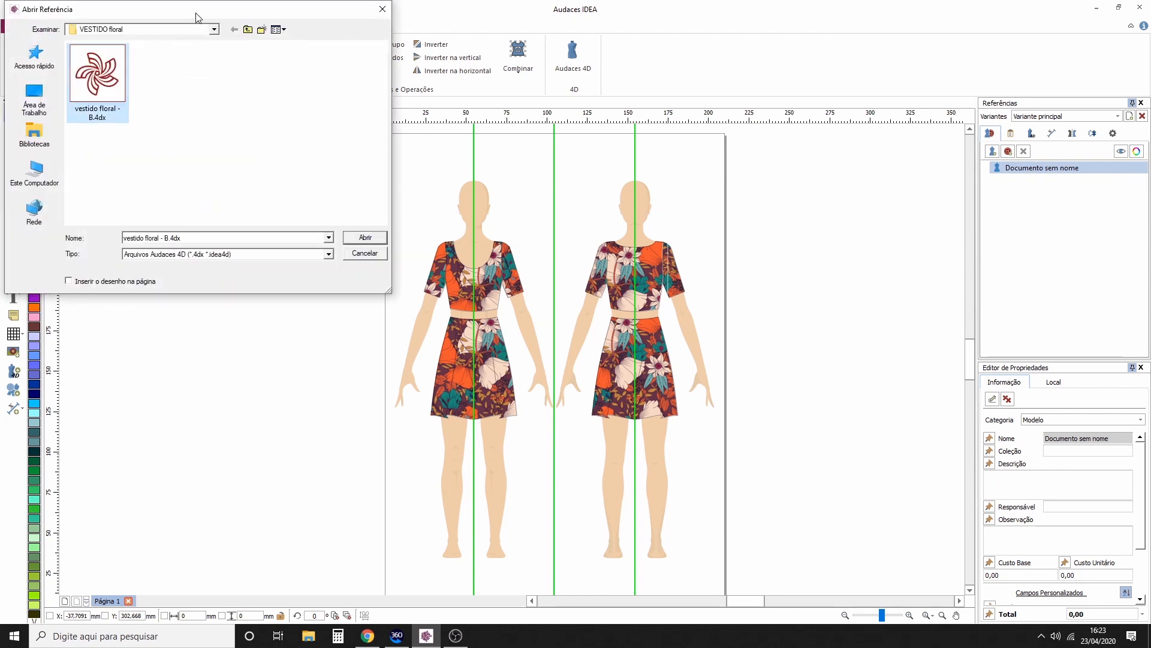
drag(196, 17, 208, 196)
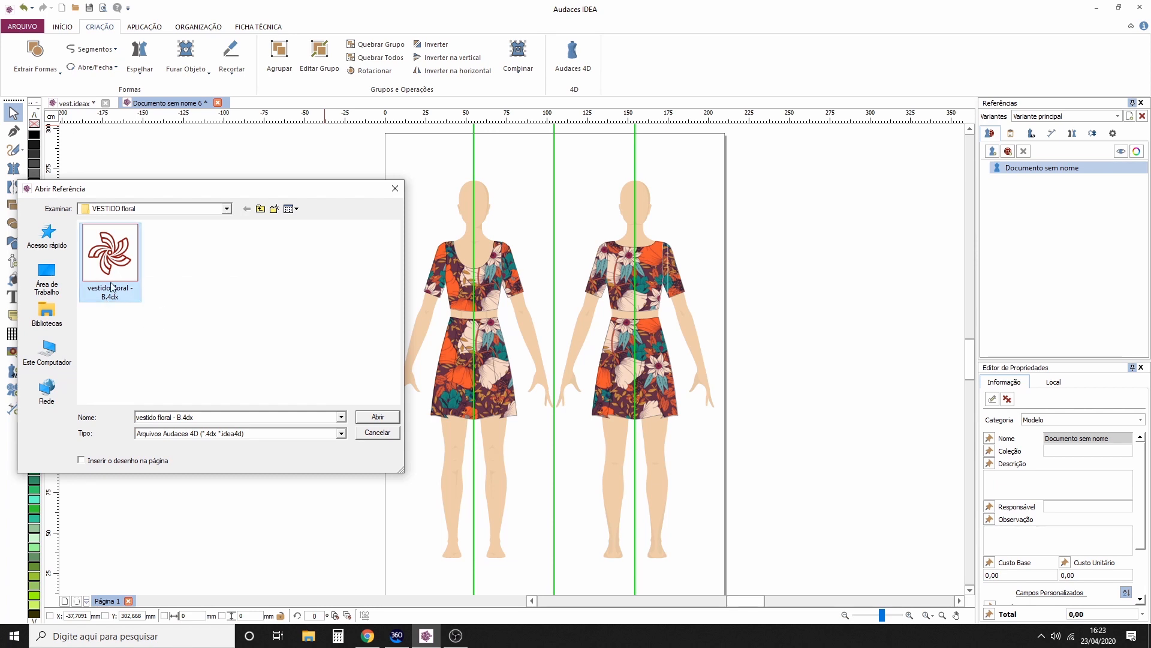
double_click(114, 252)
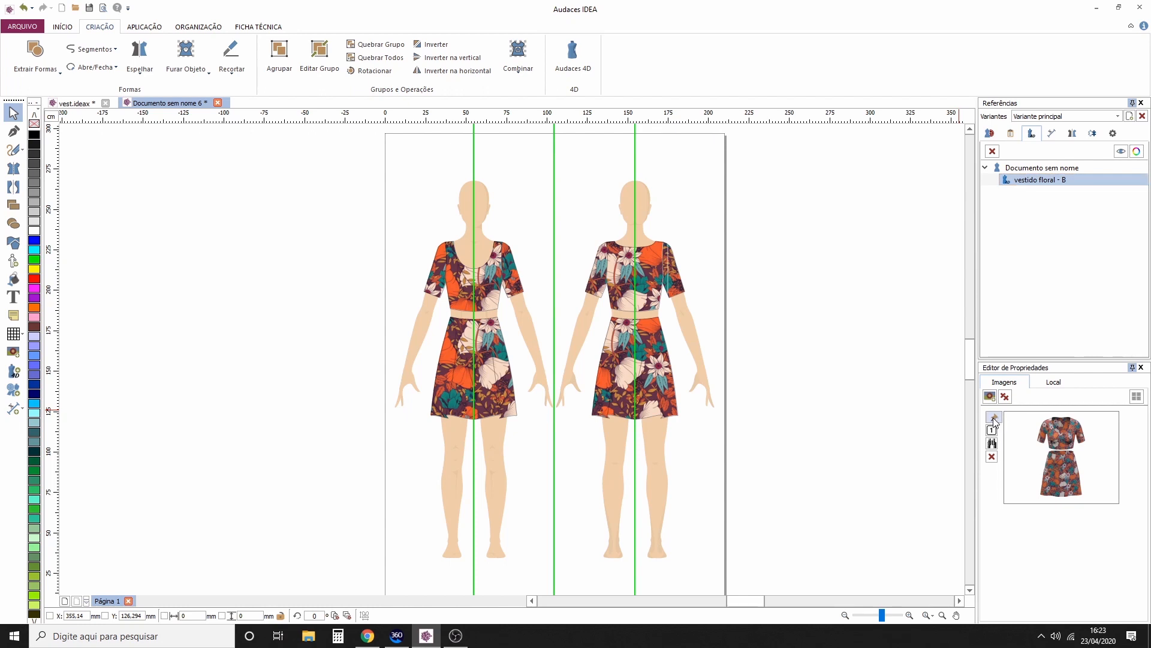
Step: Place two copies of the 4D floral outfit side by side, beyond the page's right edge
drag(994, 421, 762, 145)
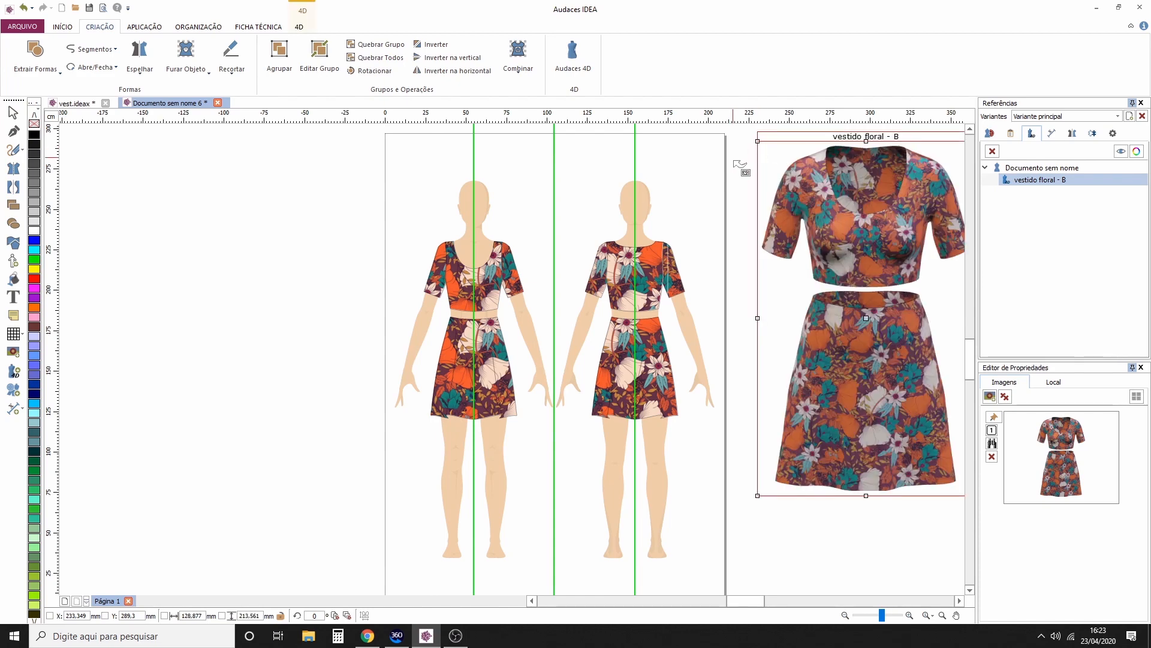
scroll(735, 163, down, 2)
drag(840, 252, 626, 334)
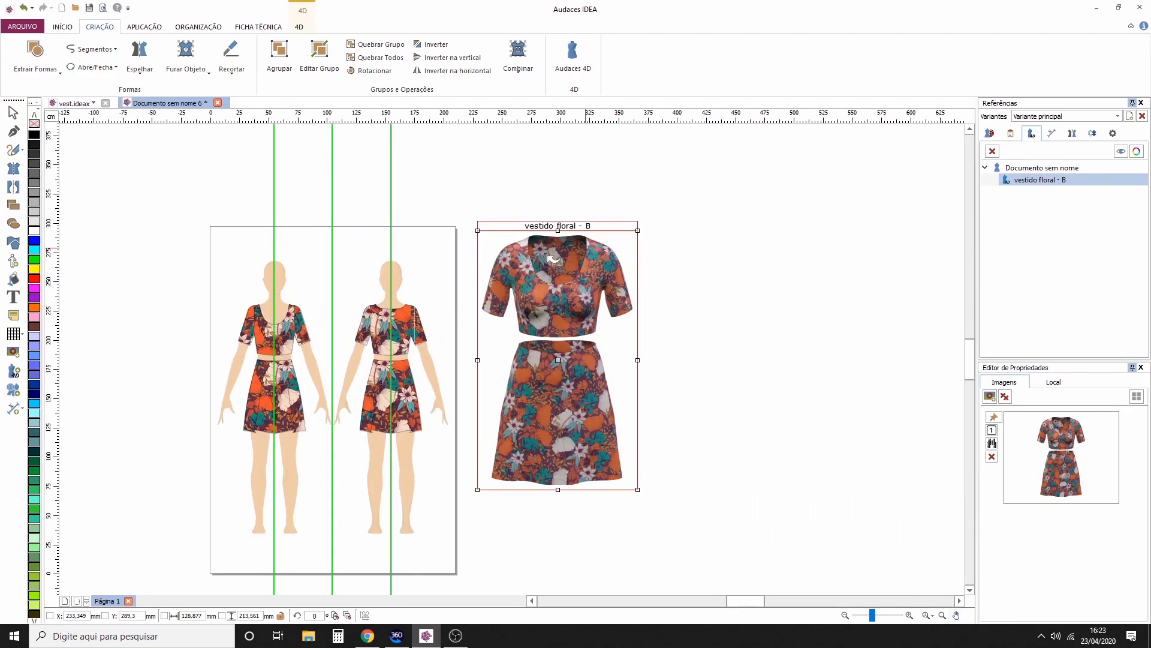
click(658, 233)
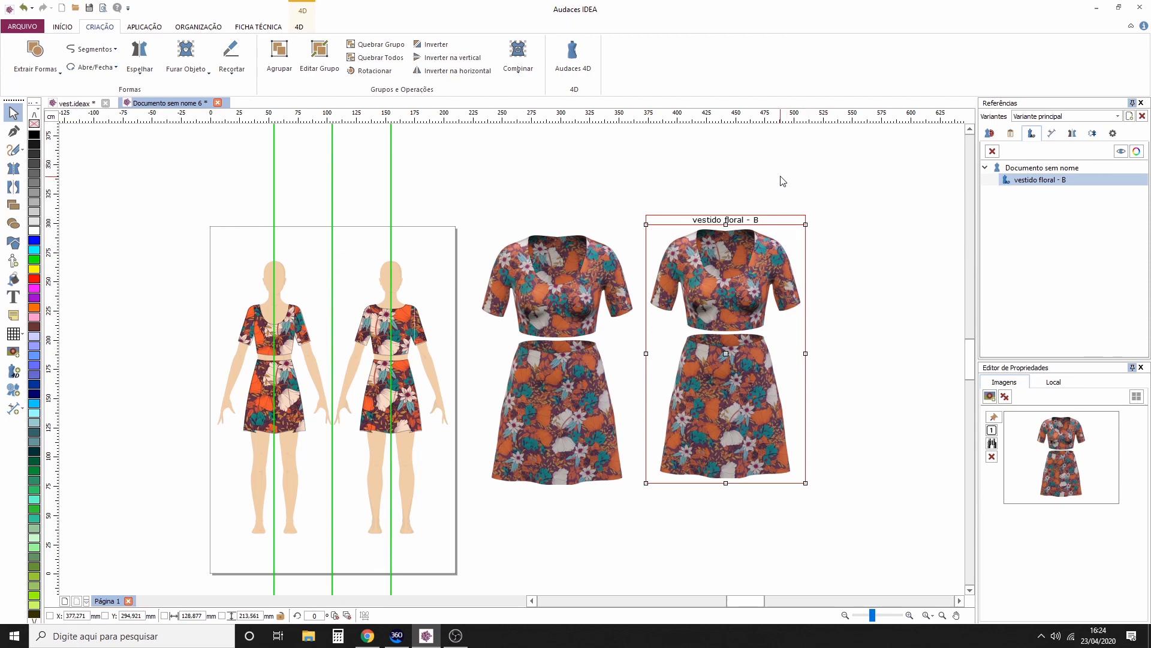
click(805, 172)
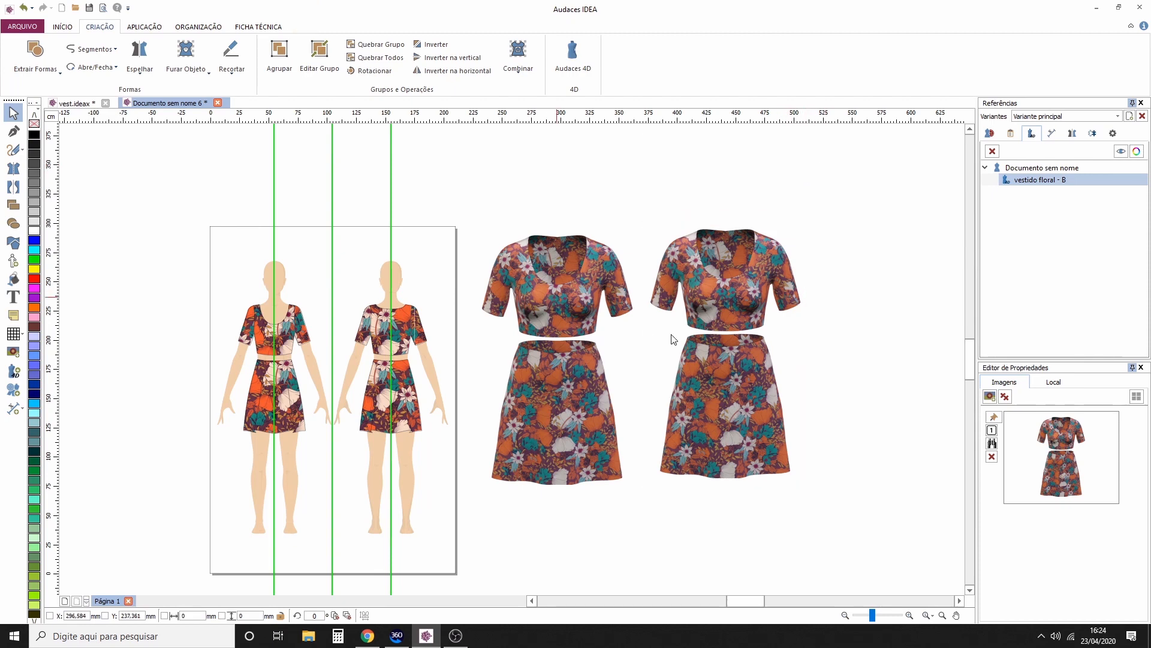
Step: Set the copy of the 4D outfit farther from the page to display its back view (Atrás)
click(760, 352)
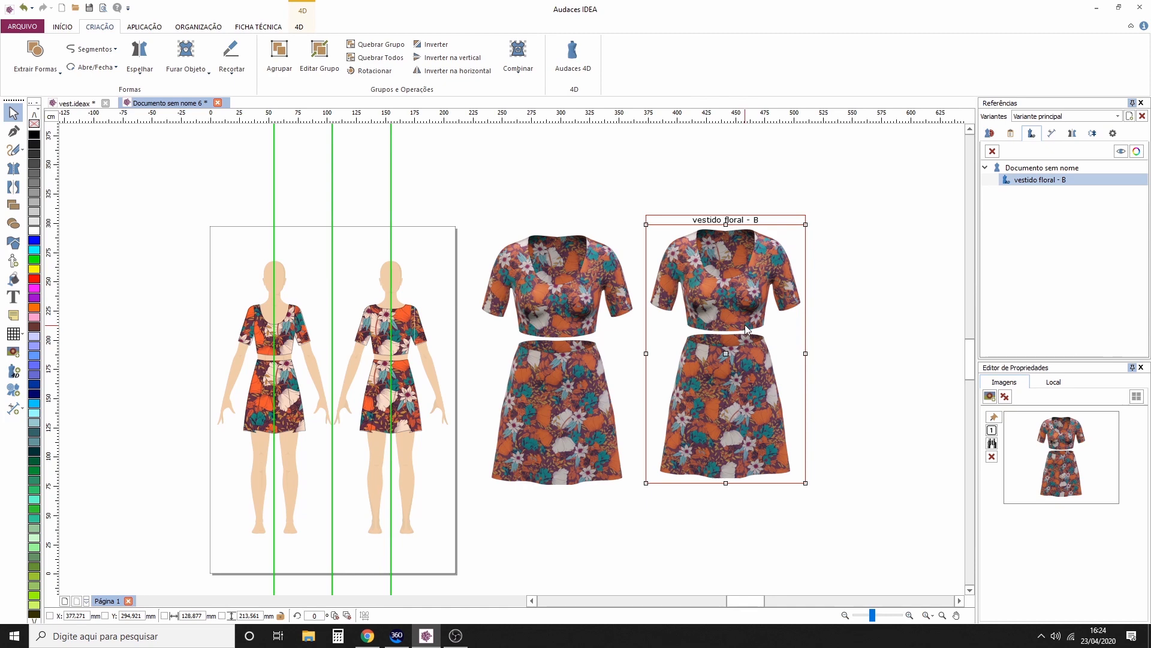
click(861, 255)
click(577, 257)
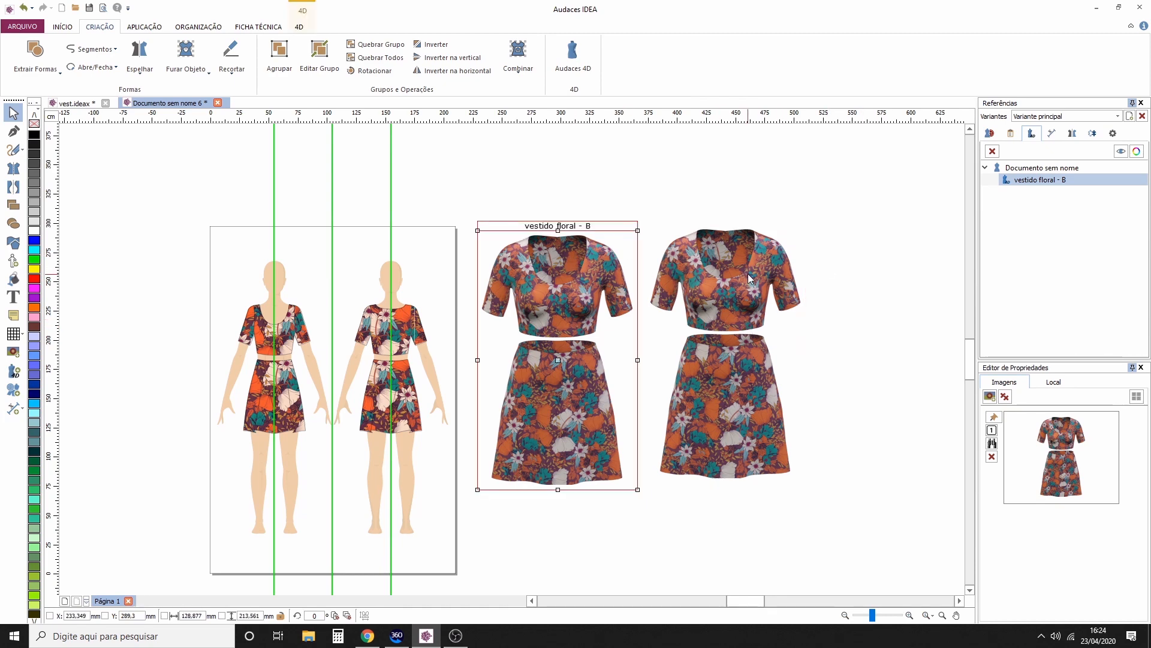
click(704, 290)
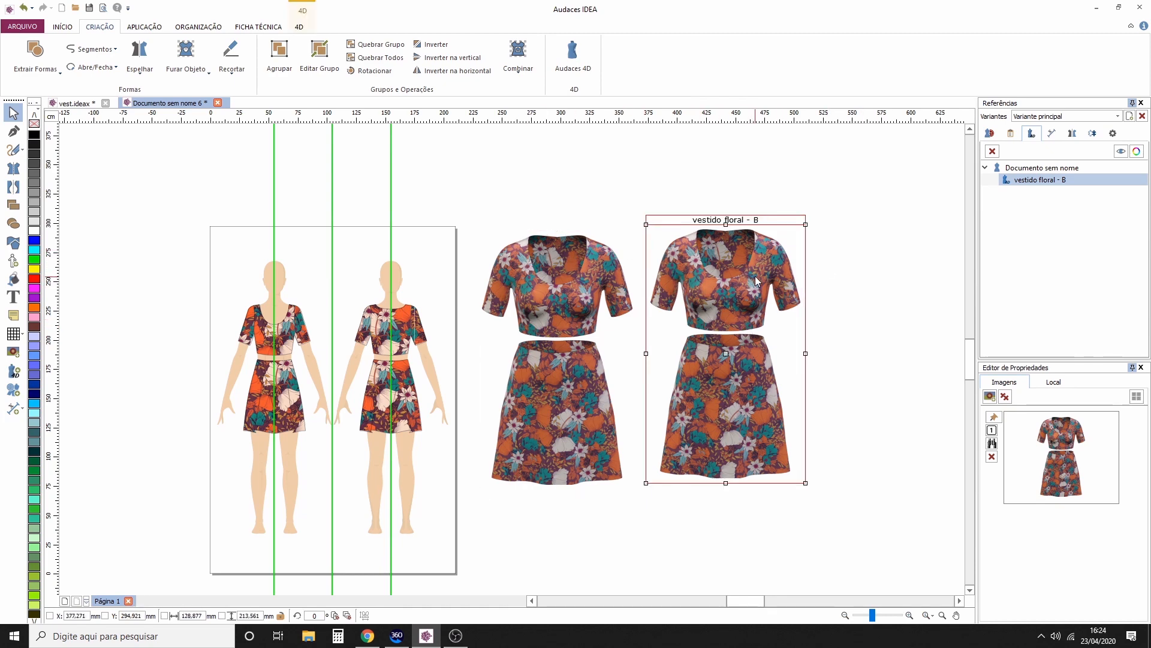
click(299, 27)
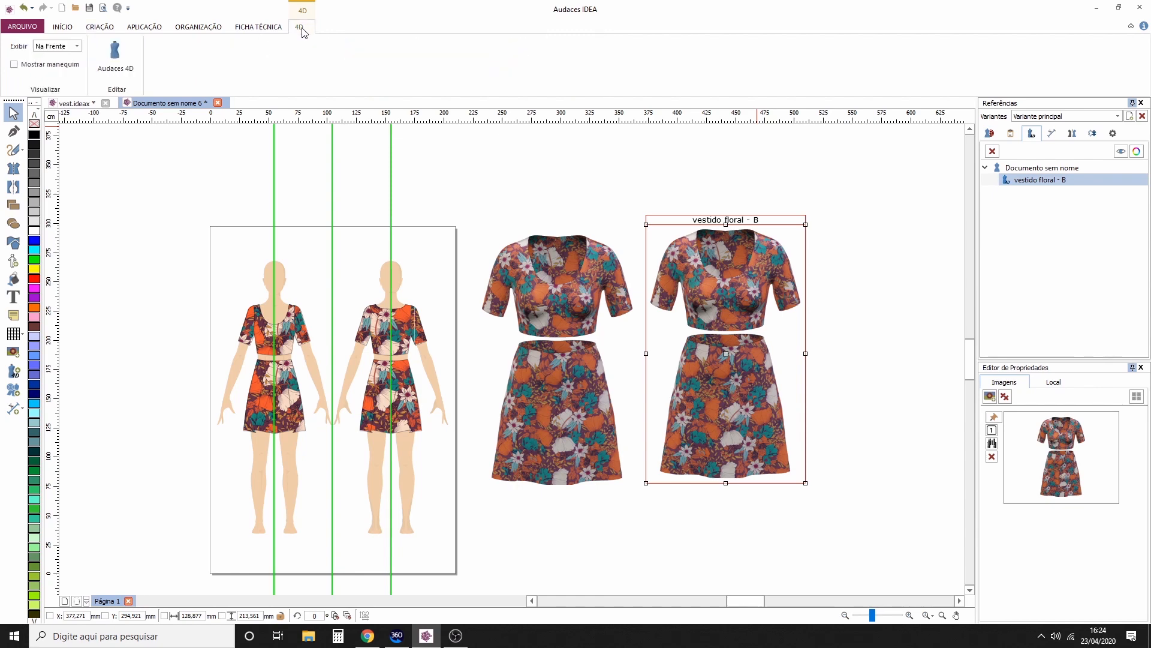
click(76, 46)
click(60, 65)
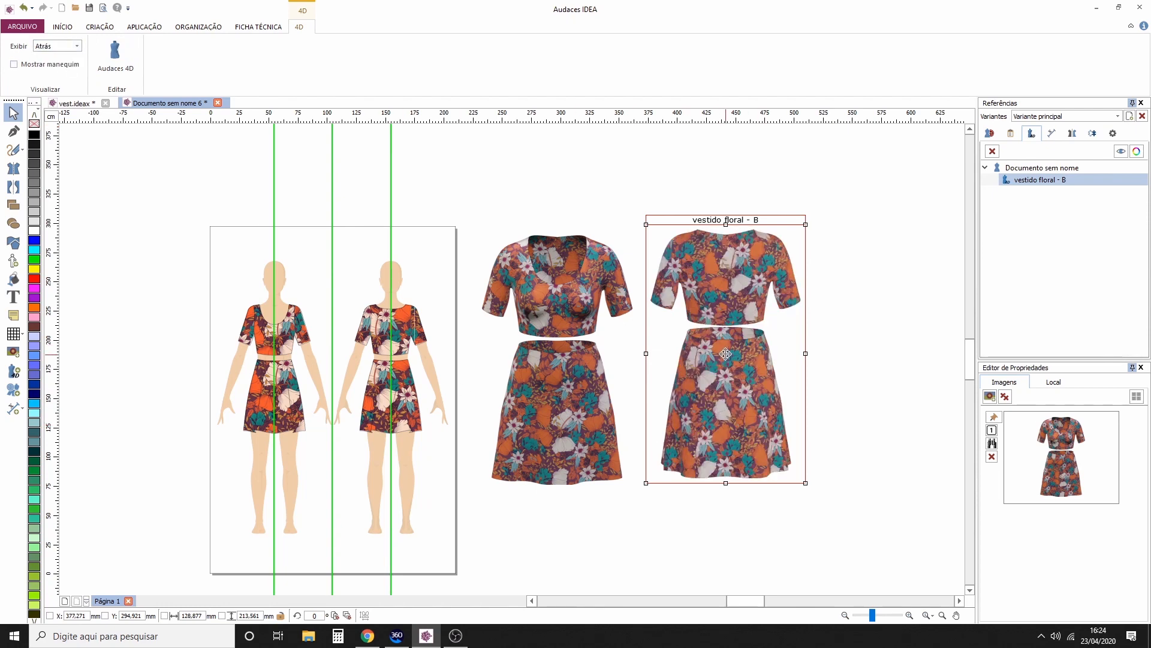
Step: Move the back-view outfit closer to the front-view one and line the two up at the same height
drag(725, 361, 716, 367)
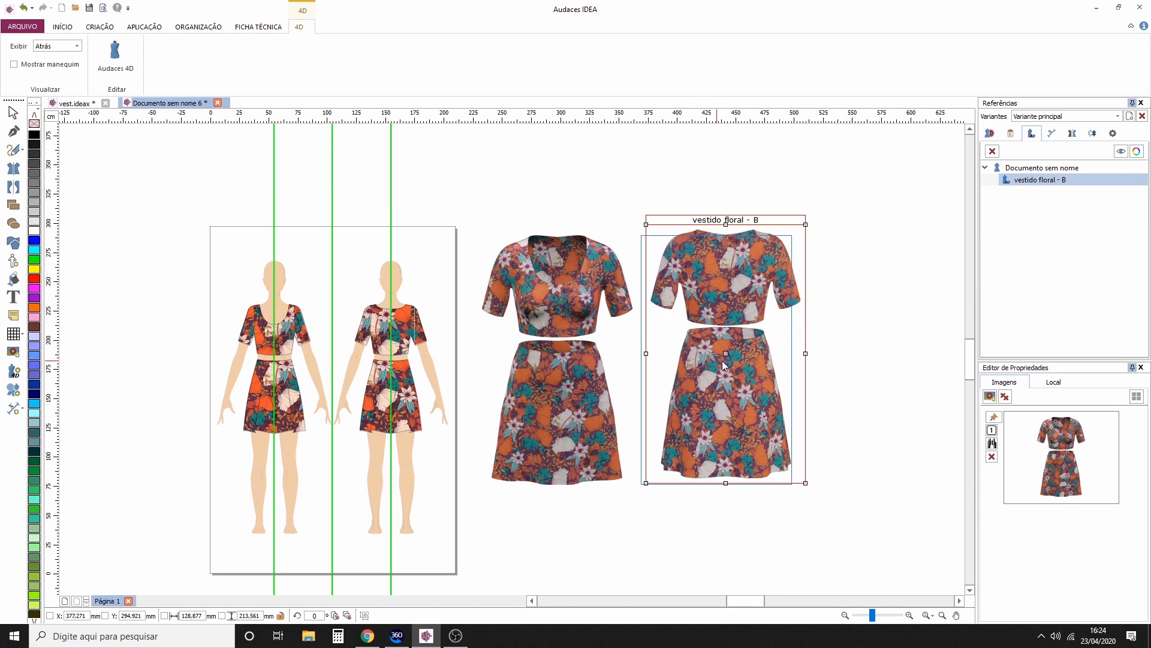
shift+click(576, 315)
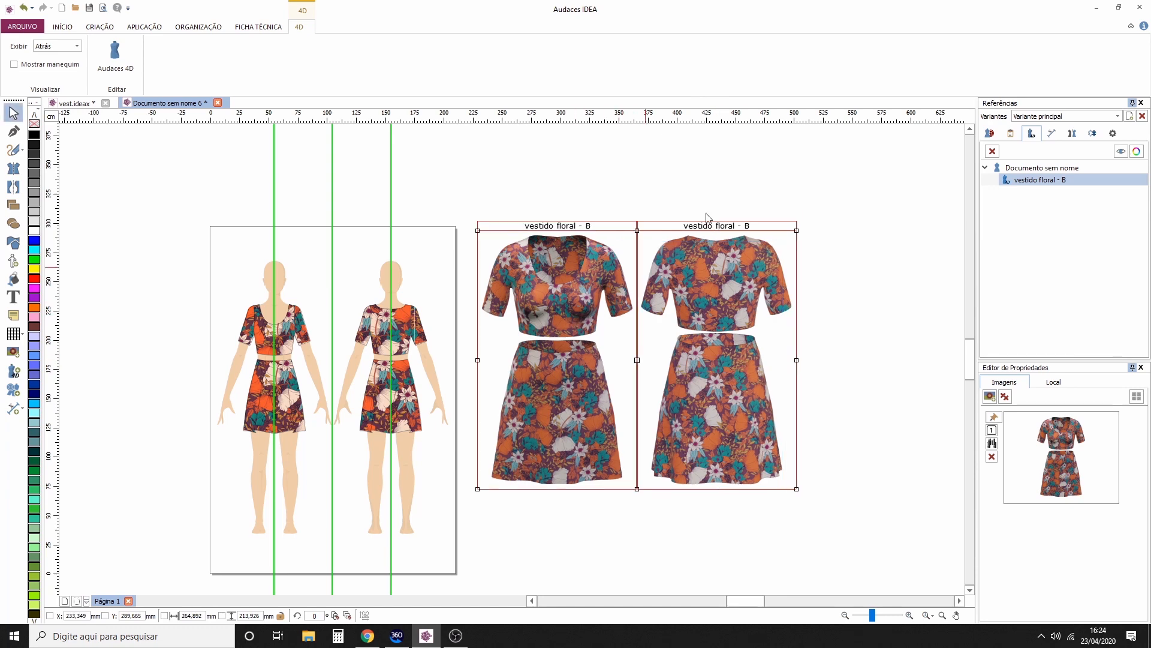
click(734, 203)
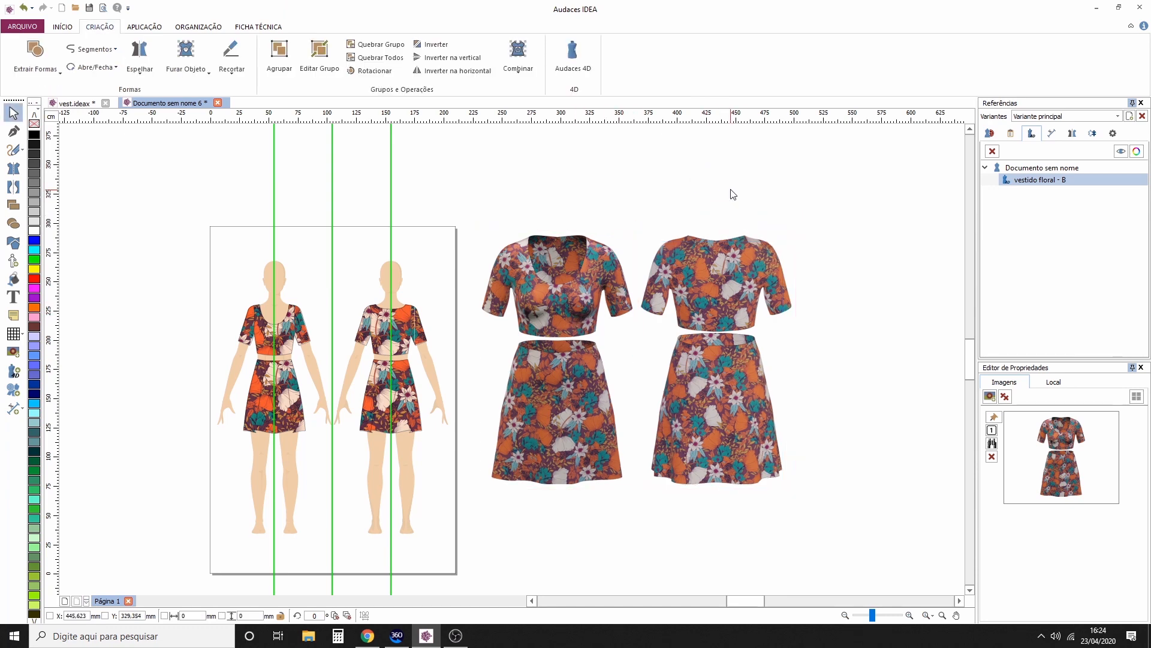
Step: Show the mannequin (Mostrar manequim) on both the back-view and front-view 4D outfits
drag(858, 360, 797, 328)
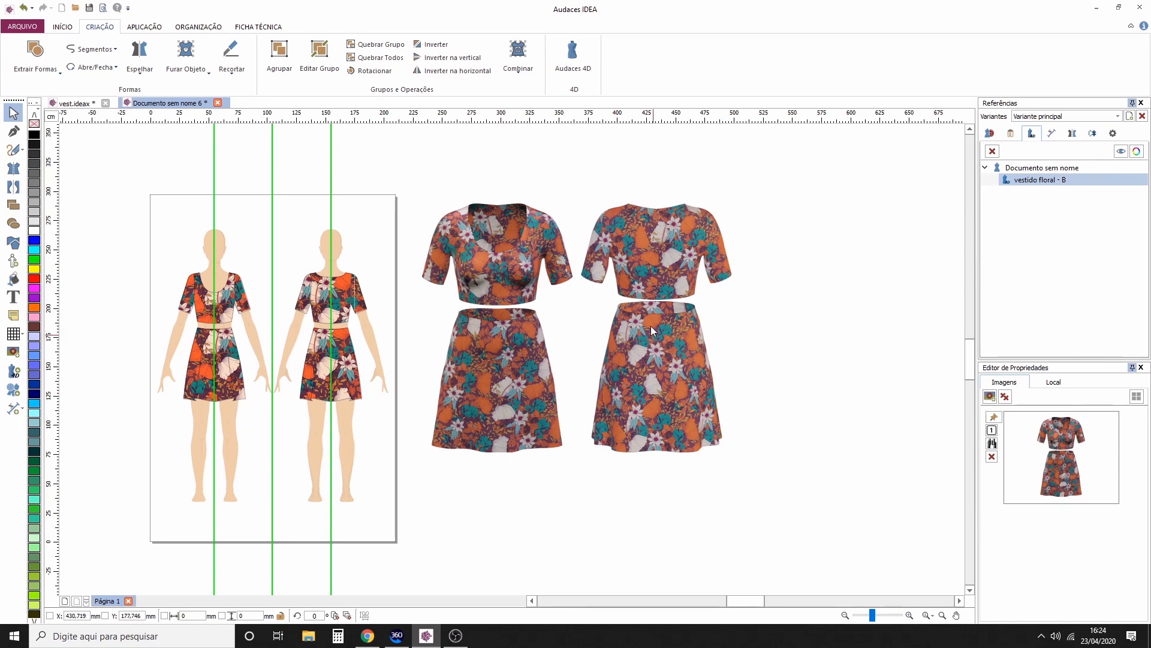
scroll(575, 255, up, 1)
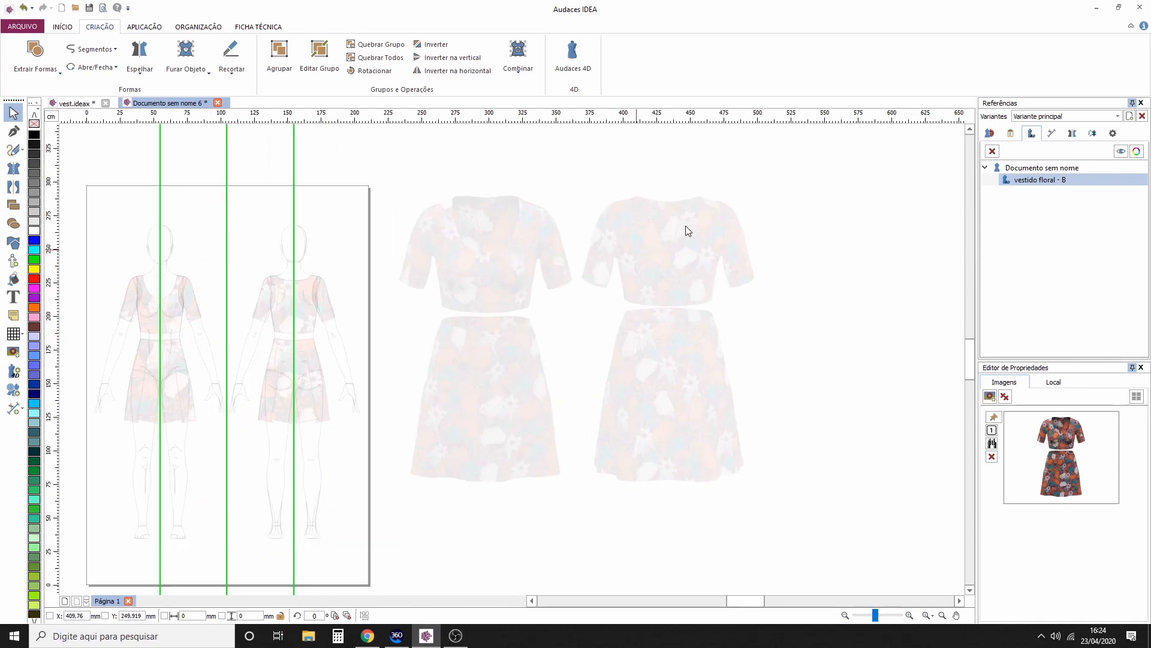
drag(779, 218, 755, 227)
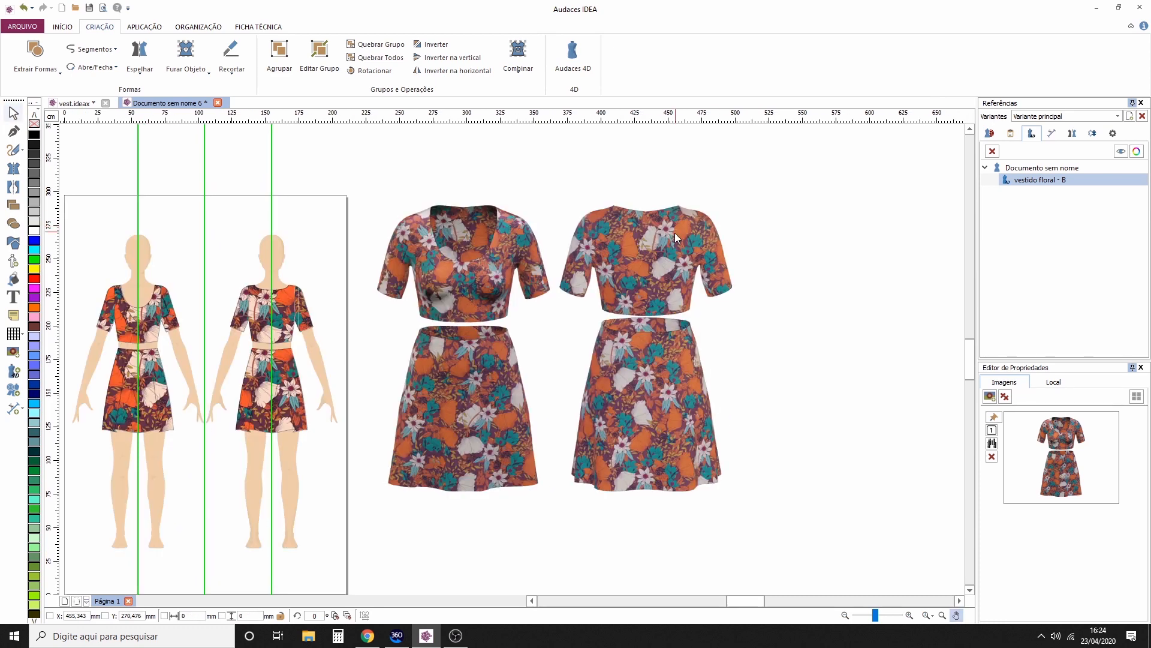
click(675, 233)
click(296, 28)
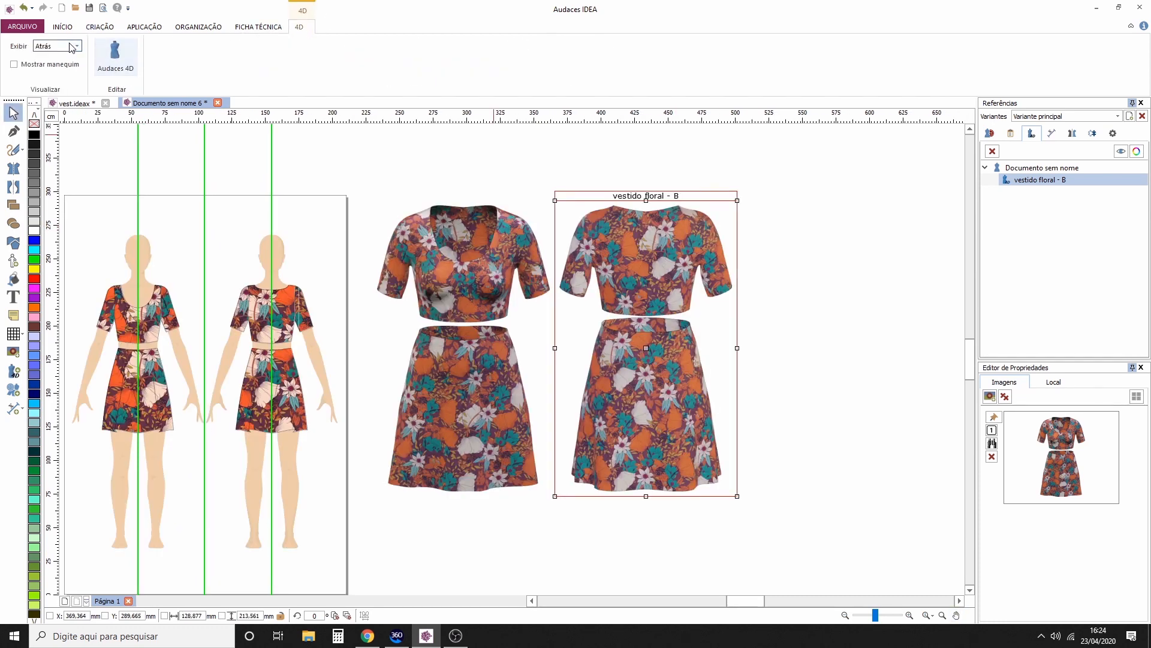
click(15, 64)
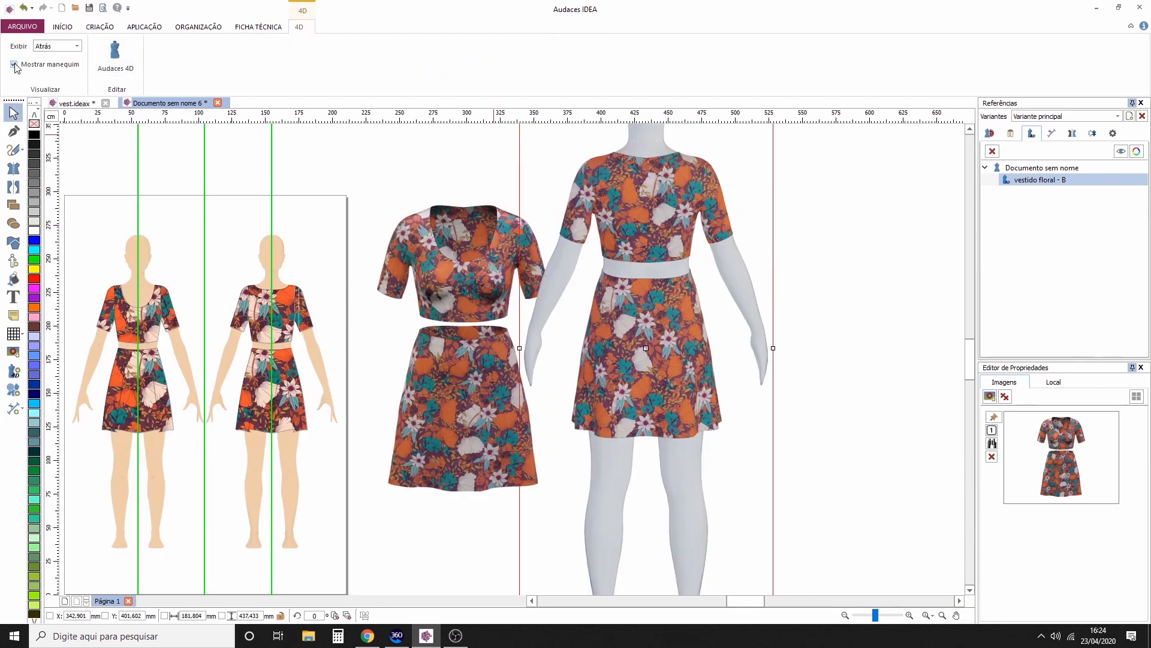
scroll(732, 359, down, 2)
click(535, 319)
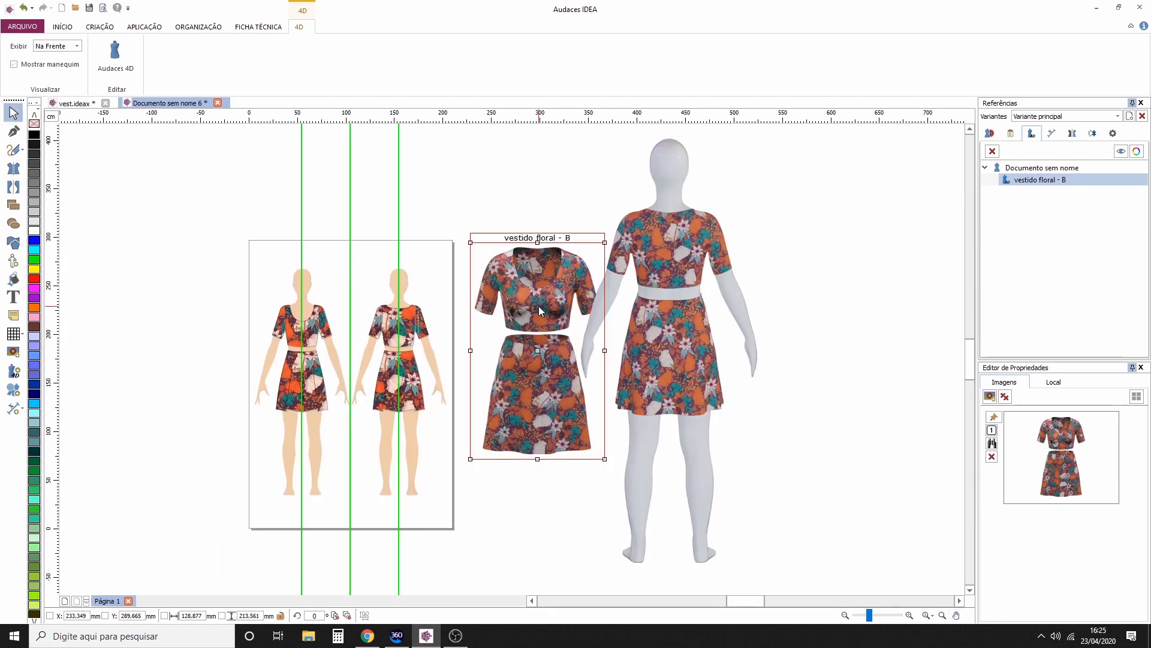
click(14, 65)
click(793, 258)
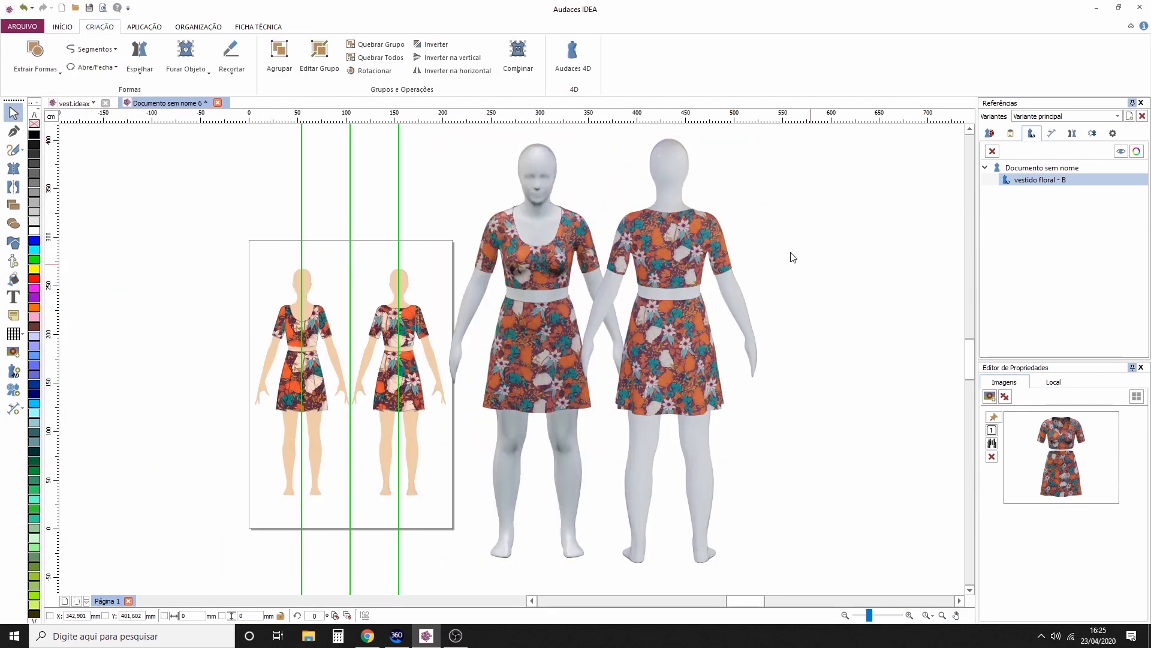